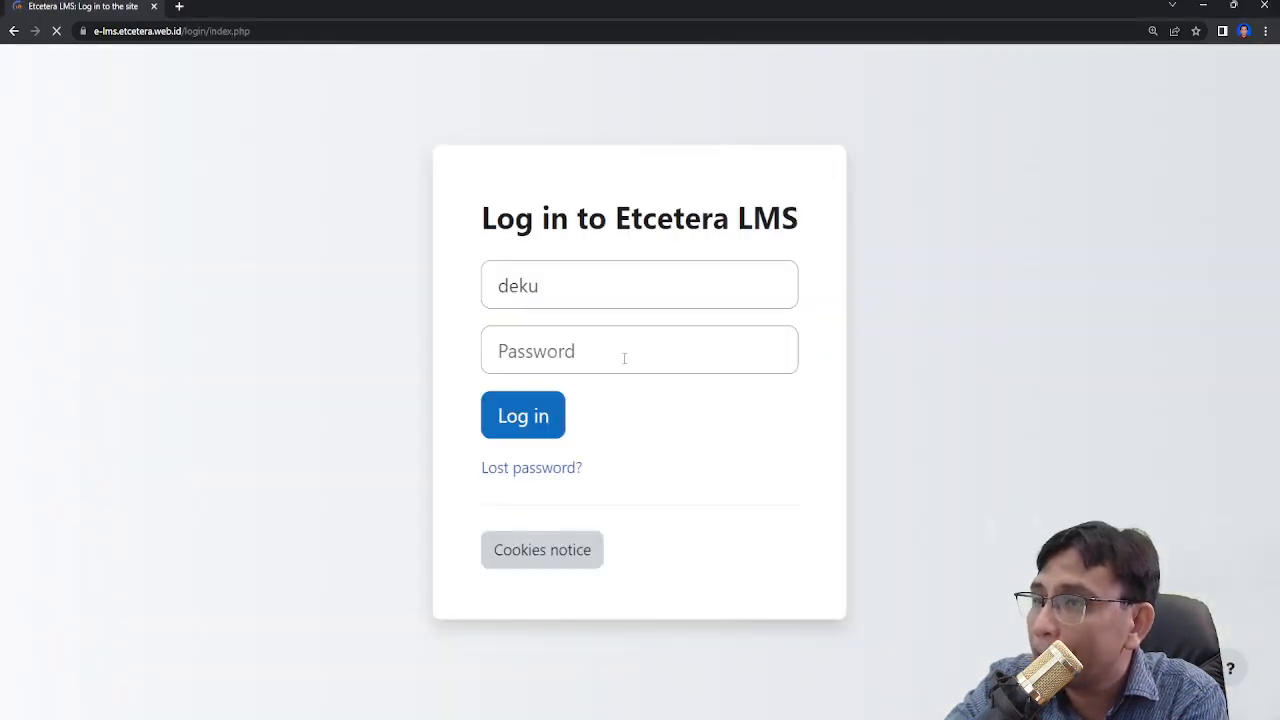
# - Enter the account password and log in to the LMS
pyautogui.click(618, 344)
pyautogui.write('***')
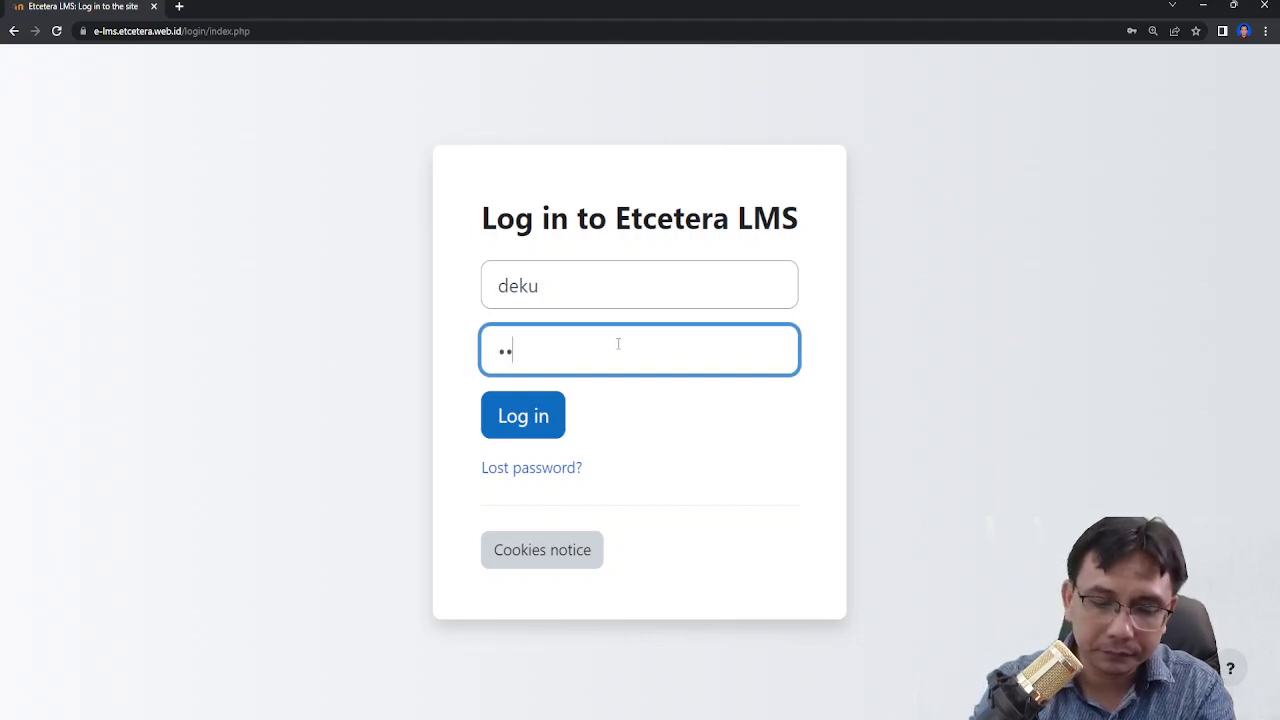
pyautogui.write('******')
pyautogui.press('Return')
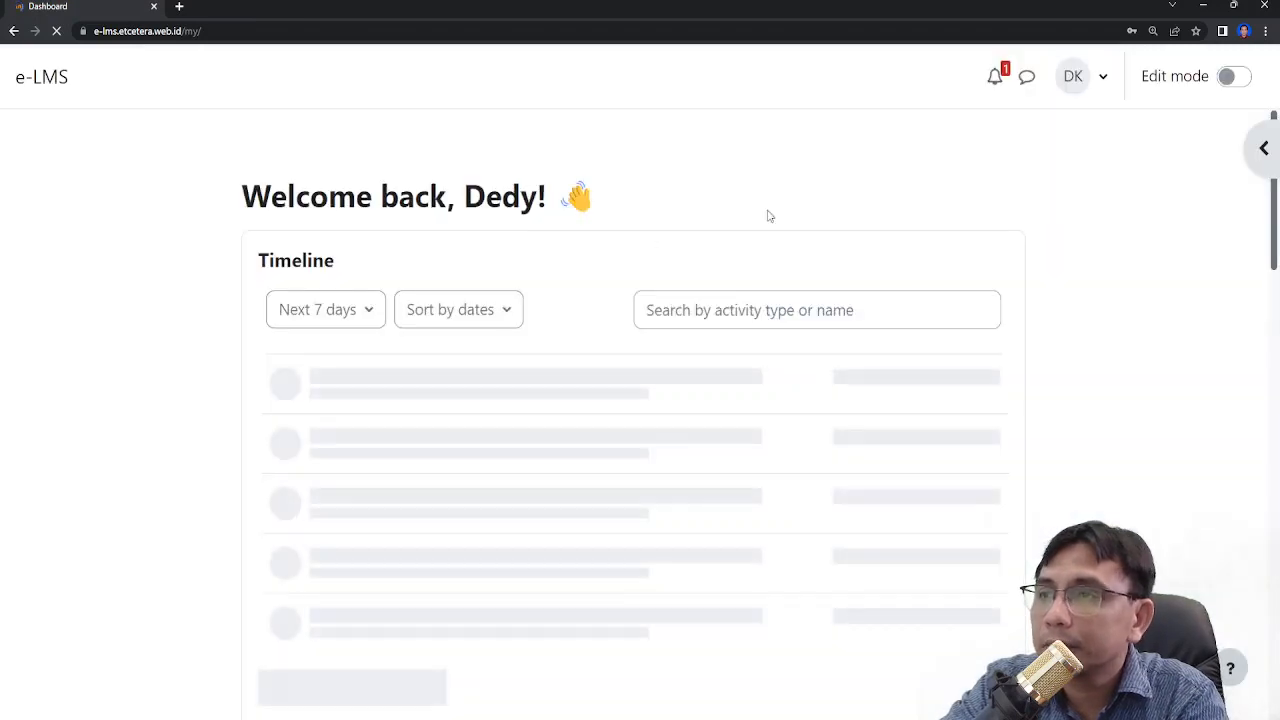
# - Open the Moodle Demo Course from the recently accessed courses on the dashboard
pyautogui.scroll(-2, 380, 503)
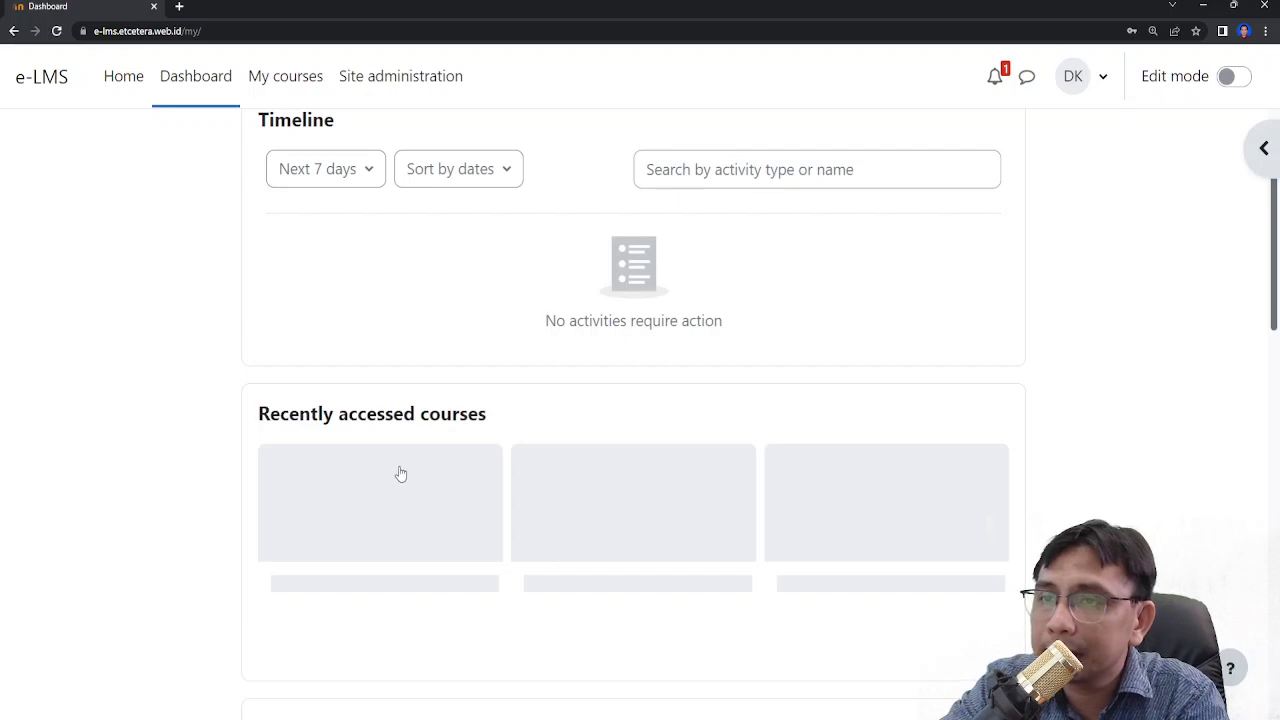
pyautogui.scroll(-3, 400, 473)
pyautogui.click(419, 392)
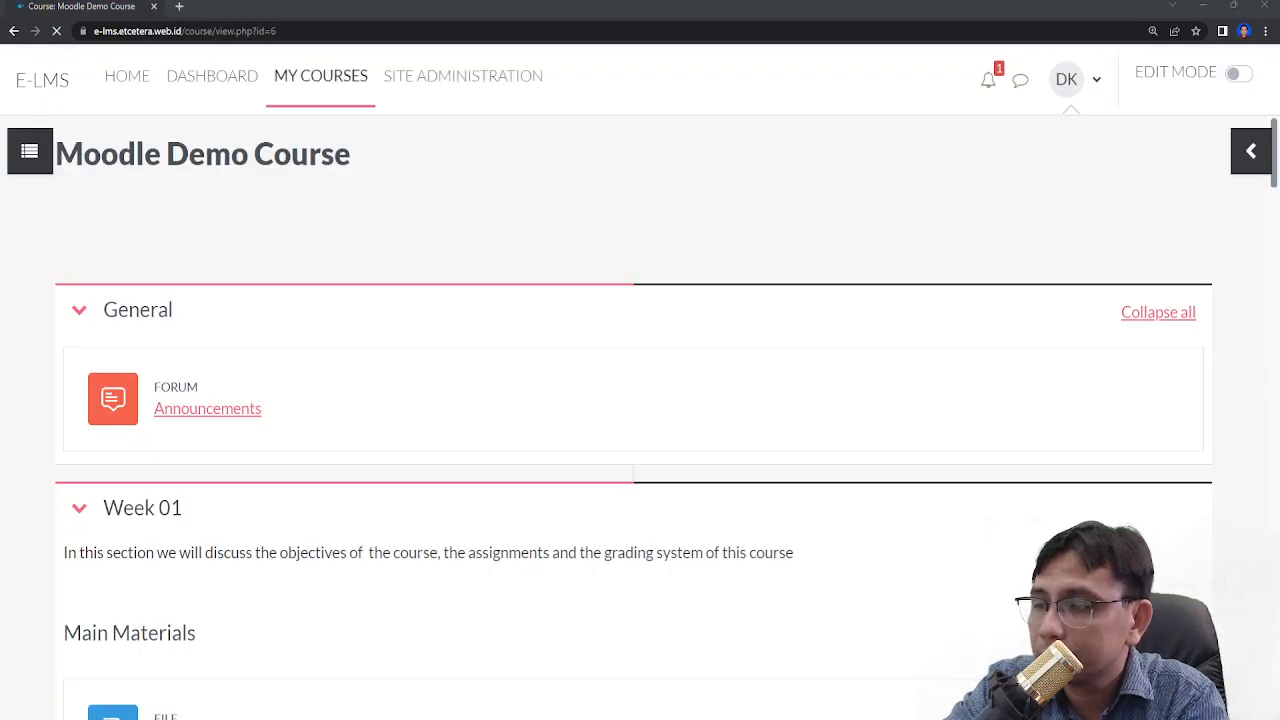
# - Dismiss the level-up popup and open Lesson 1 from the course page
pyautogui.scroll(-3, 605, 382)
pyautogui.scroll(-10, 605, 382)
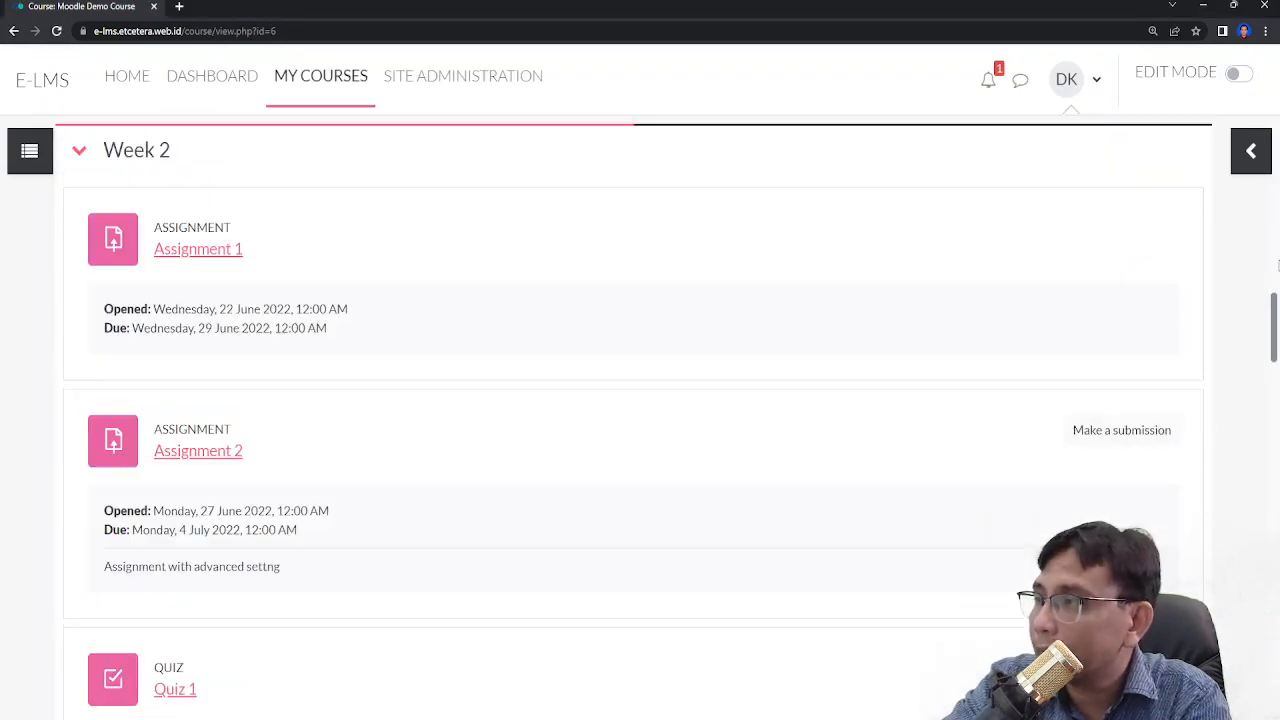
pyautogui.moveTo(1277, 308); pyautogui.dragTo(1279, 634)
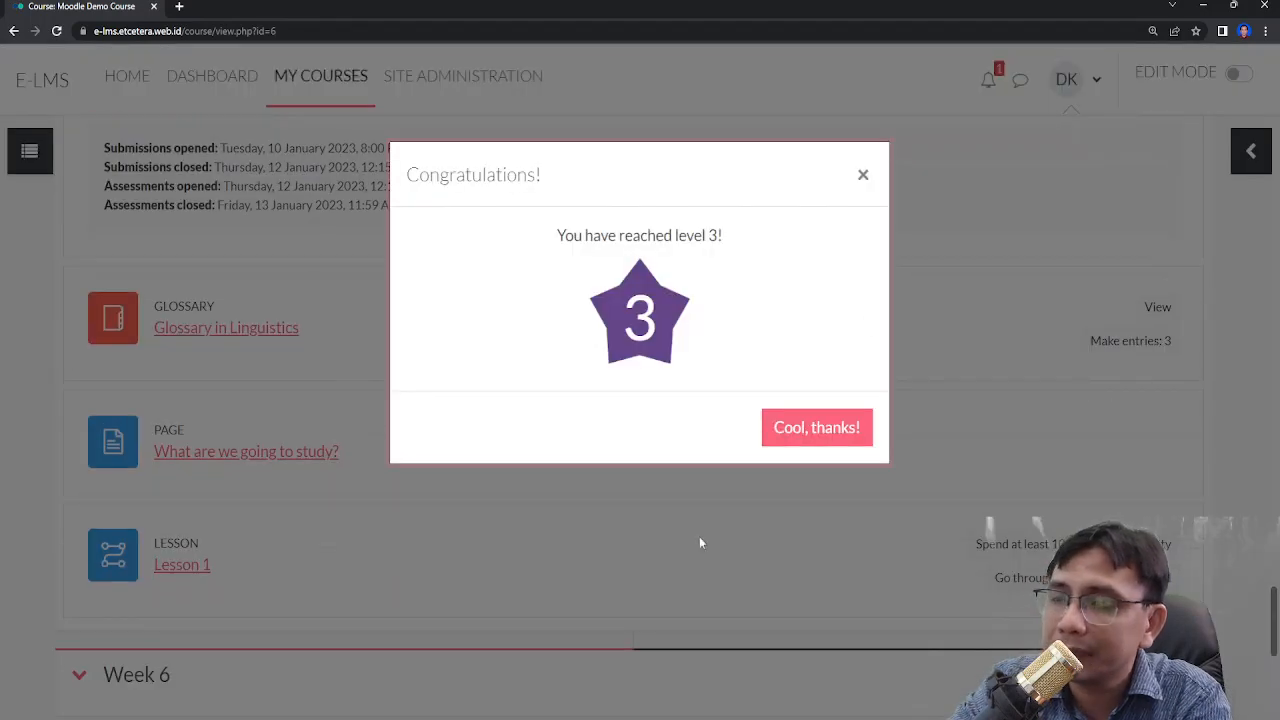
pyautogui.click(871, 182)
pyautogui.scroll(-3, 197, 414)
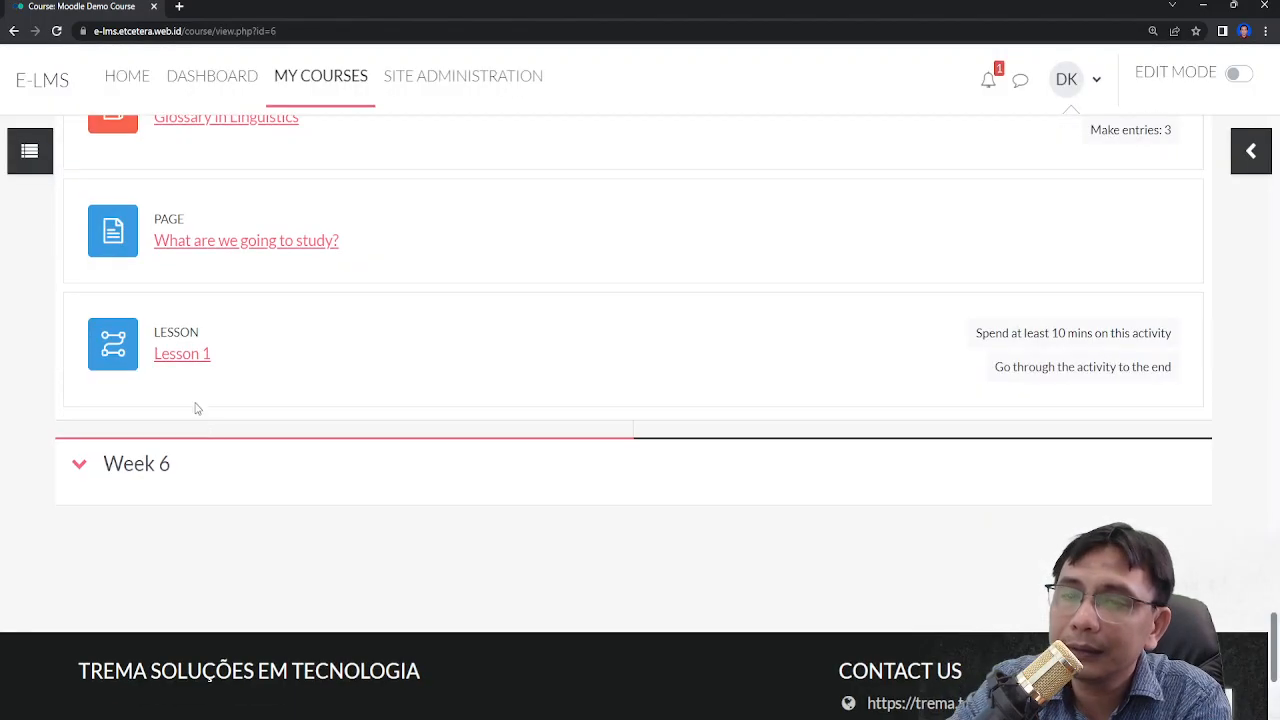
pyautogui.click(187, 364)
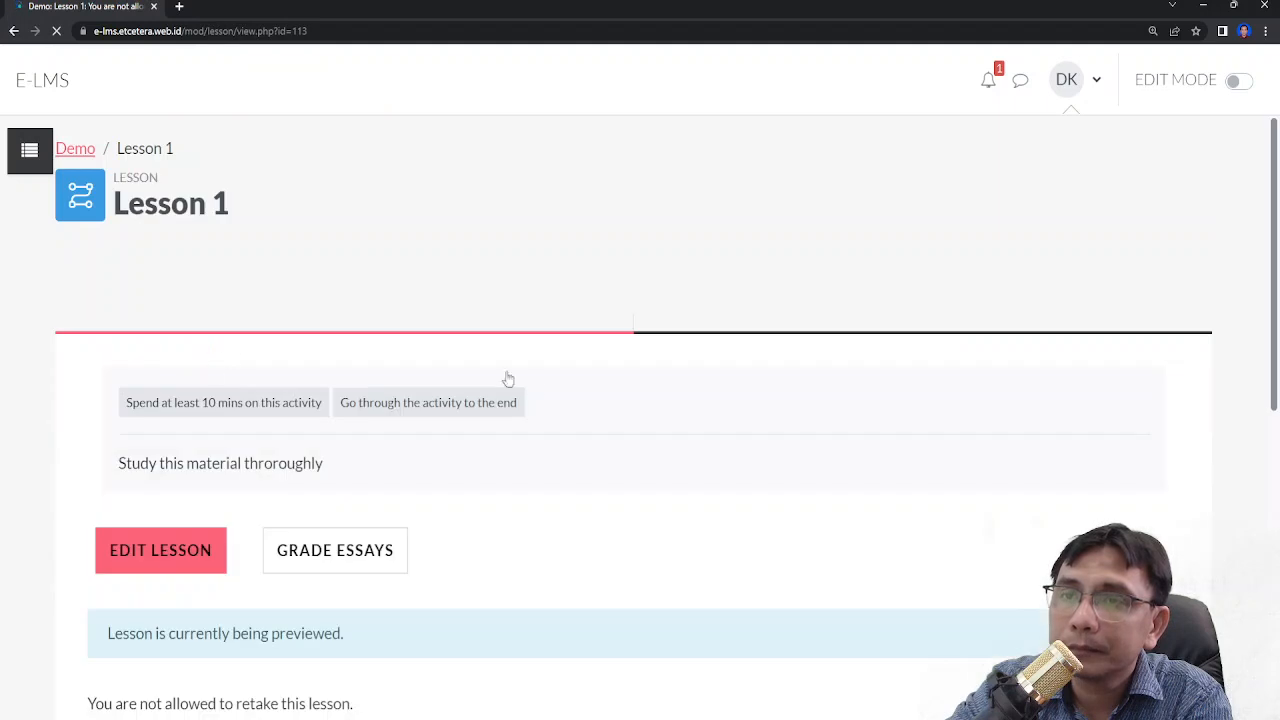
# - Open the lesson editor and add a cluster after the Topic 2 page
pyautogui.scroll(-5, 543, 391)
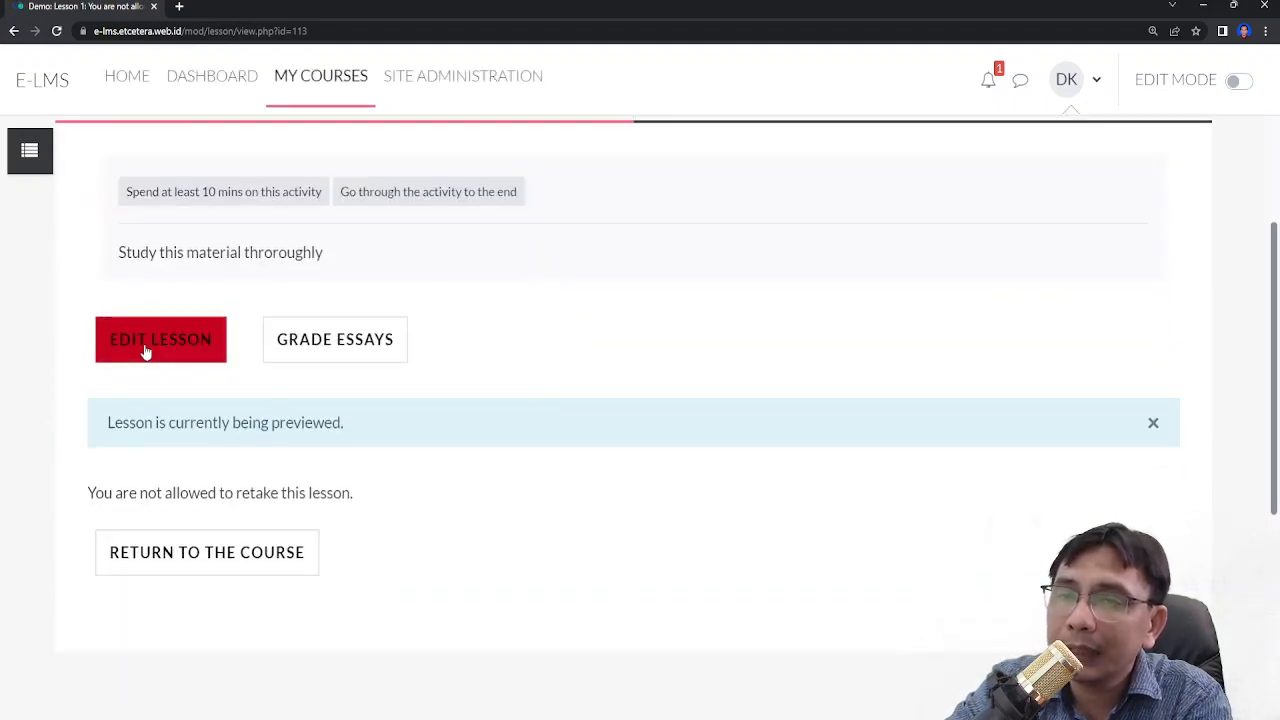
pyautogui.click(145, 351)
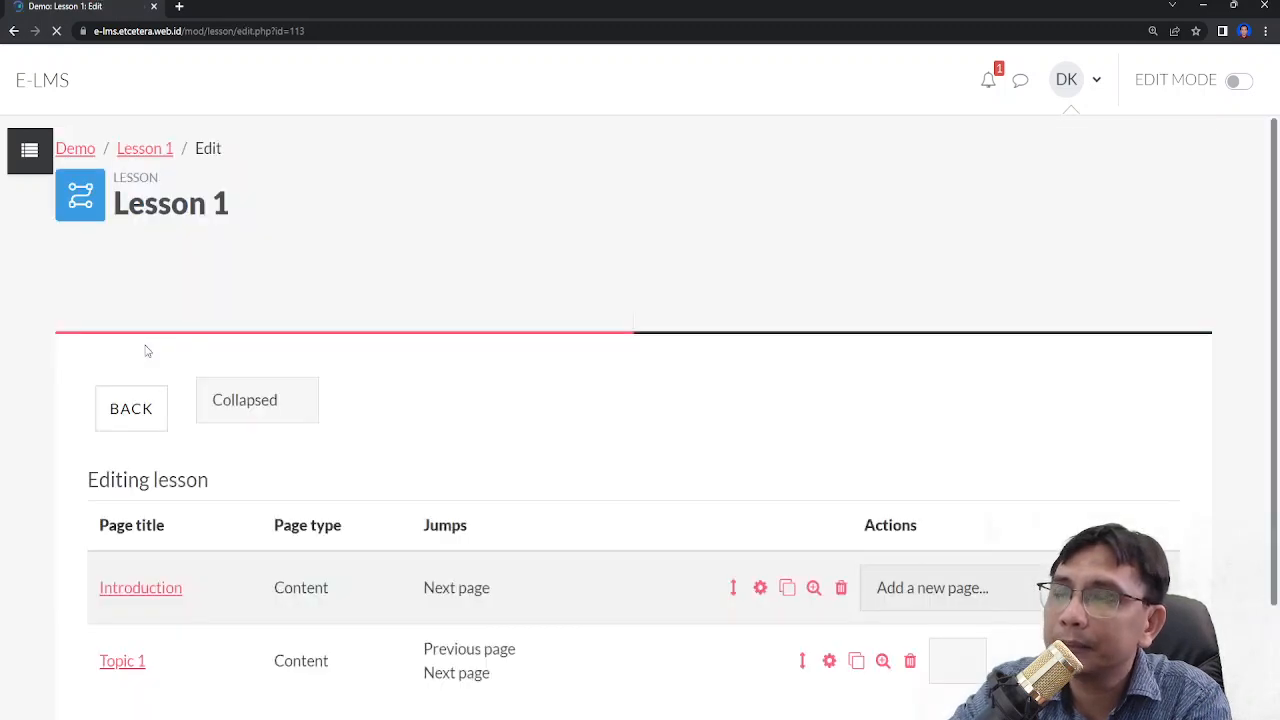
pyautogui.scroll(-9, 690, 331)
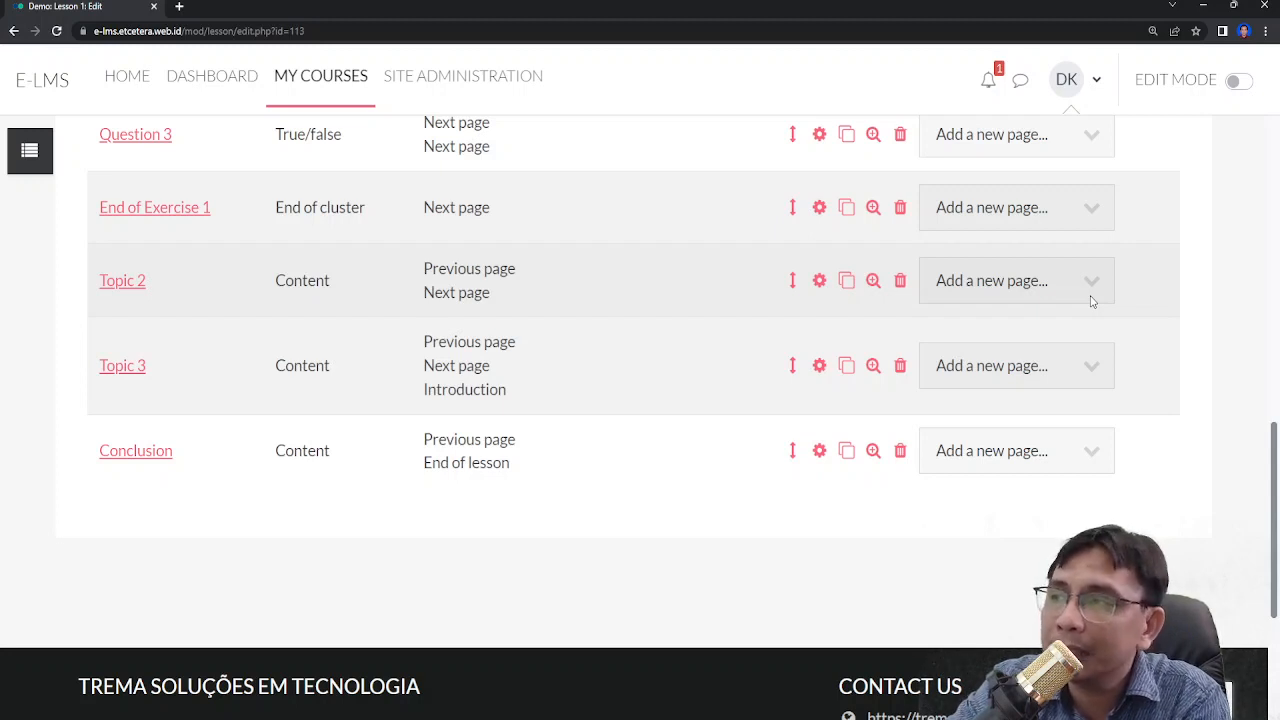
pyautogui.click(1092, 299)
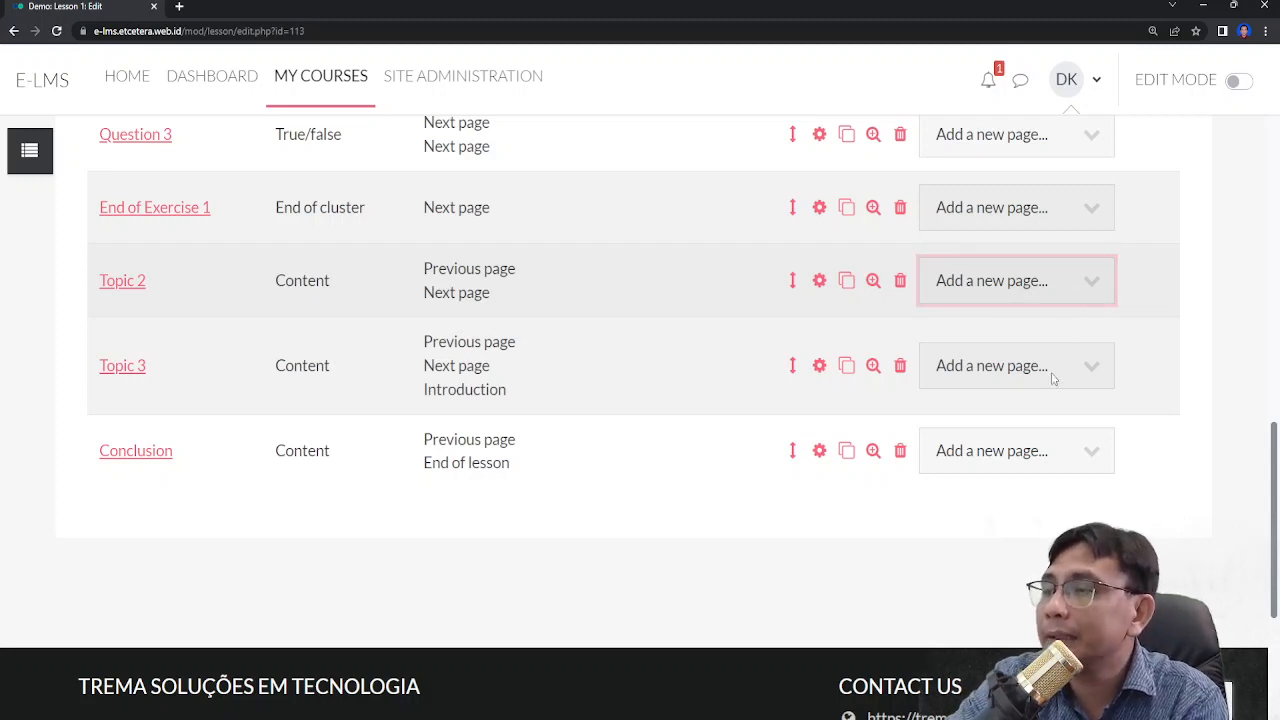
pyautogui.press('Down')
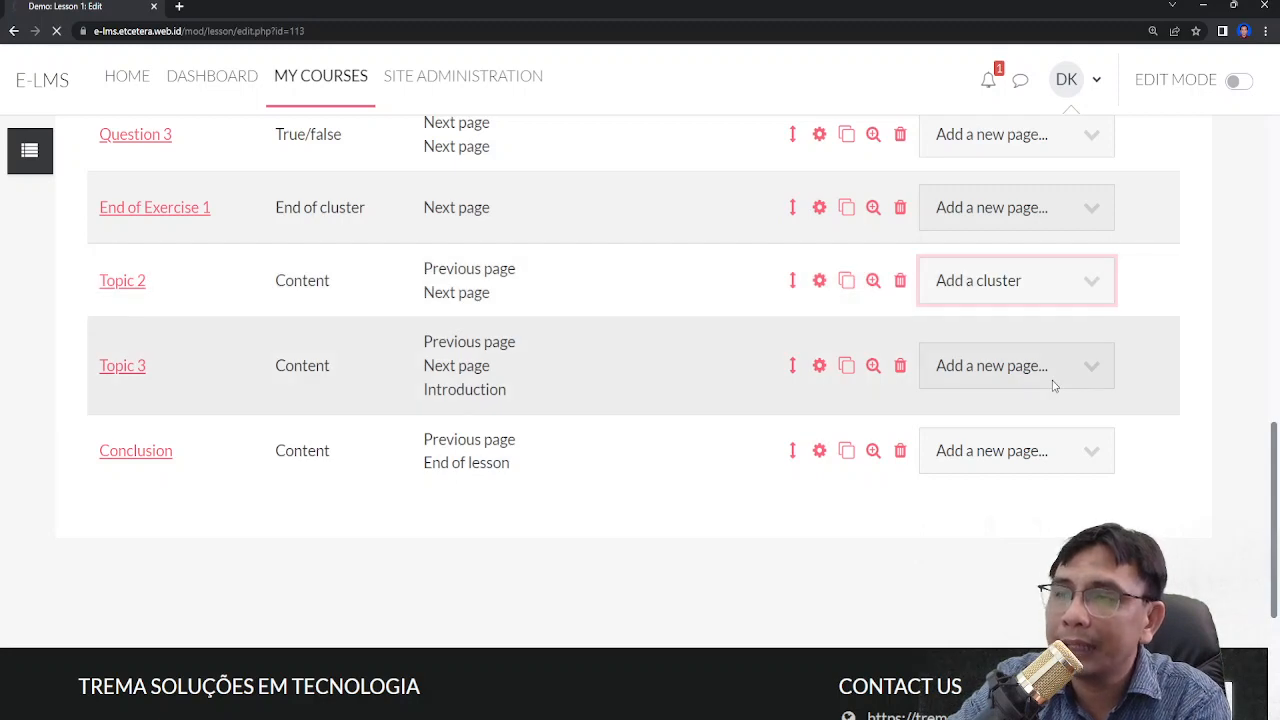
# - Add an end of cluster page after the new Cluster page
pyautogui.scroll(-6, 380, 510)
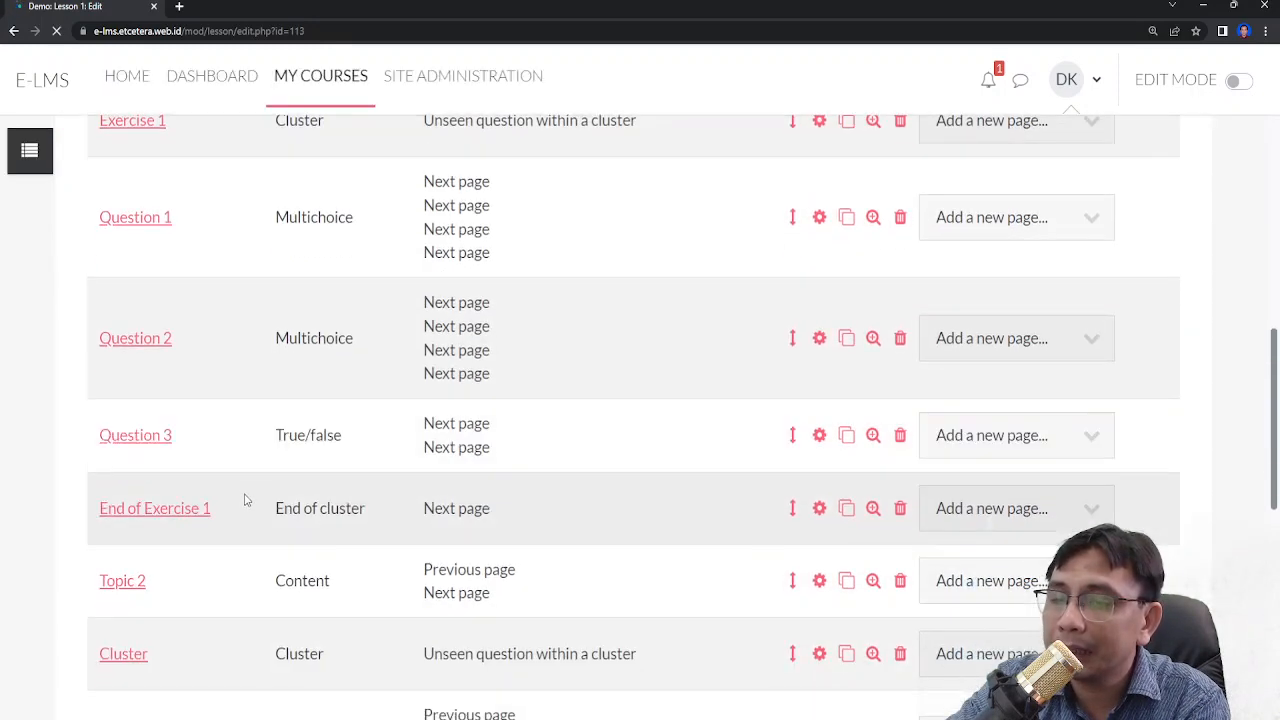
pyautogui.scroll(-2, 253, 497)
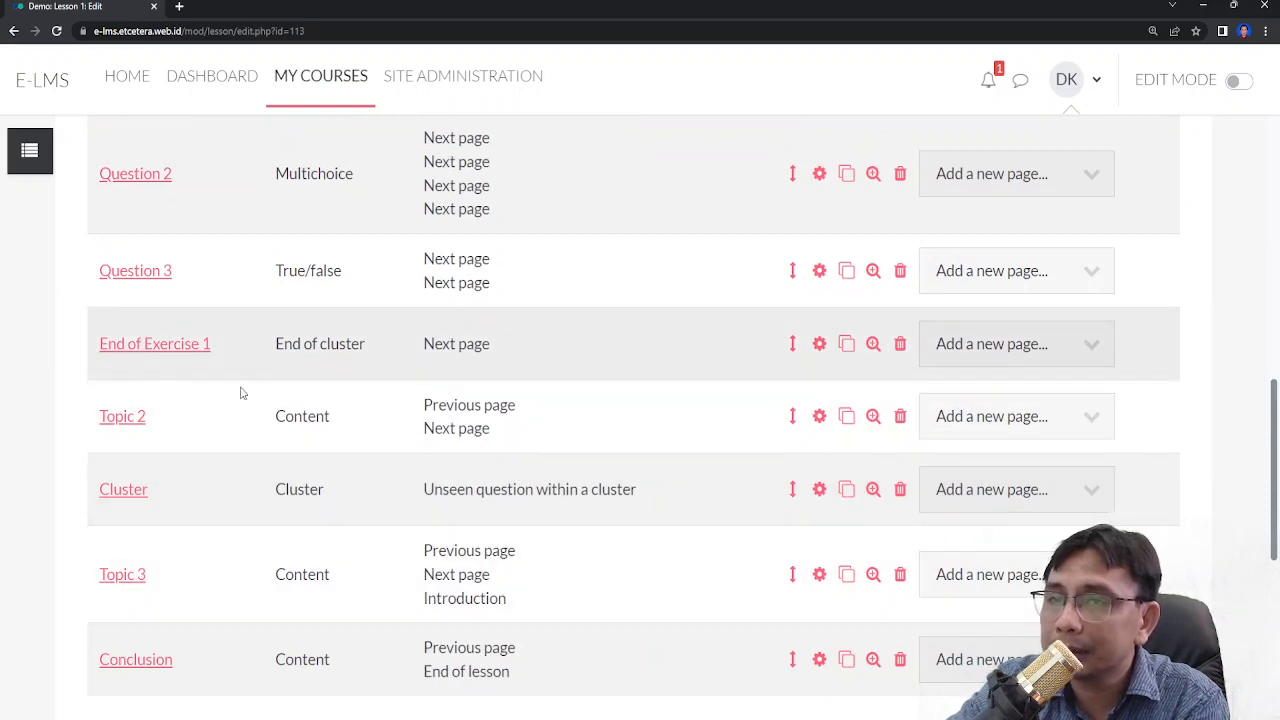
pyautogui.scroll(-2, 246, 514)
pyautogui.scroll(1, 572, 432)
pyautogui.scroll(1, 572, 432)
pyautogui.click(1075, 423)
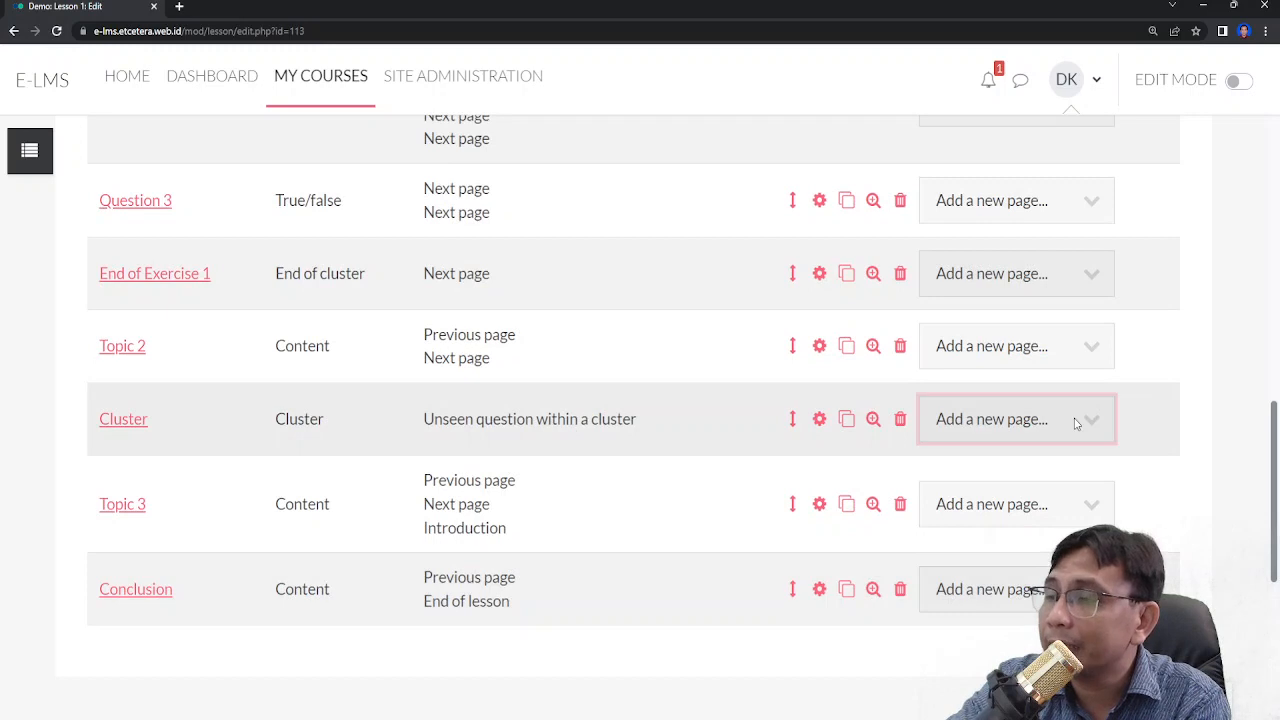
pyautogui.click(1035, 548)
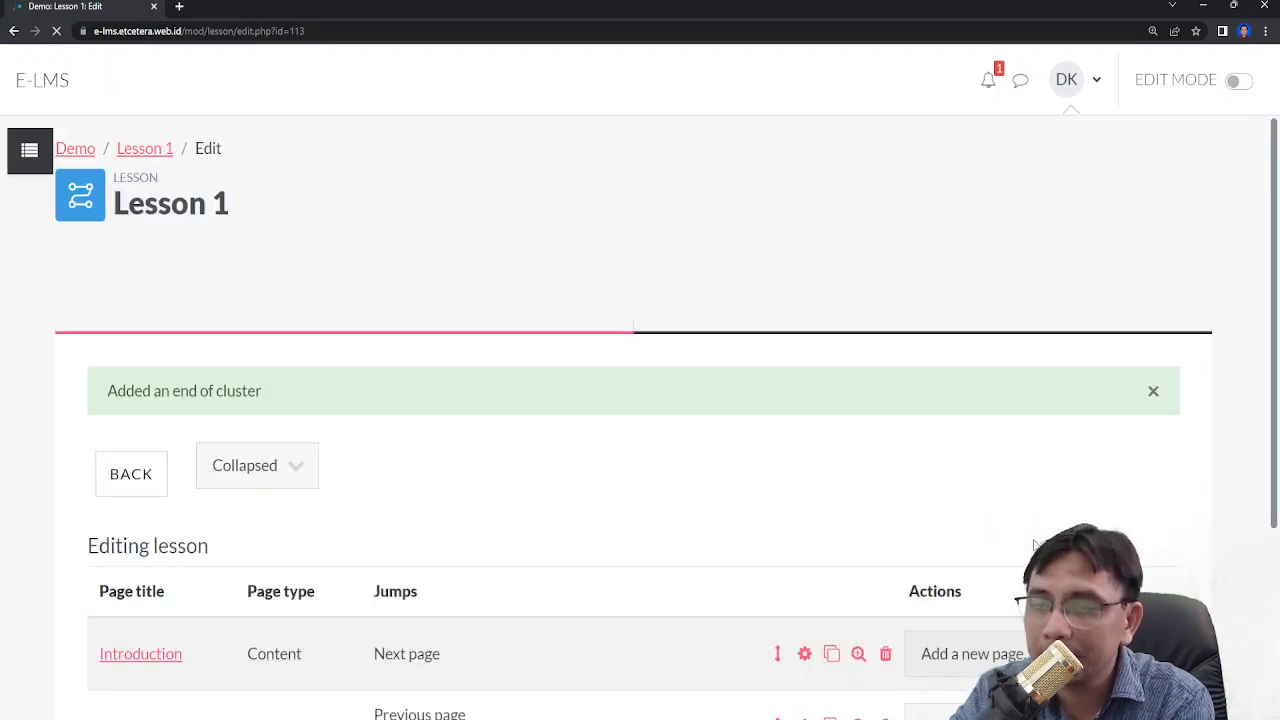
# - Add a Matching question page after the Cluster page
pyautogui.scroll(-6, 1086, 482)
pyautogui.scroll(-3, 1088, 482)
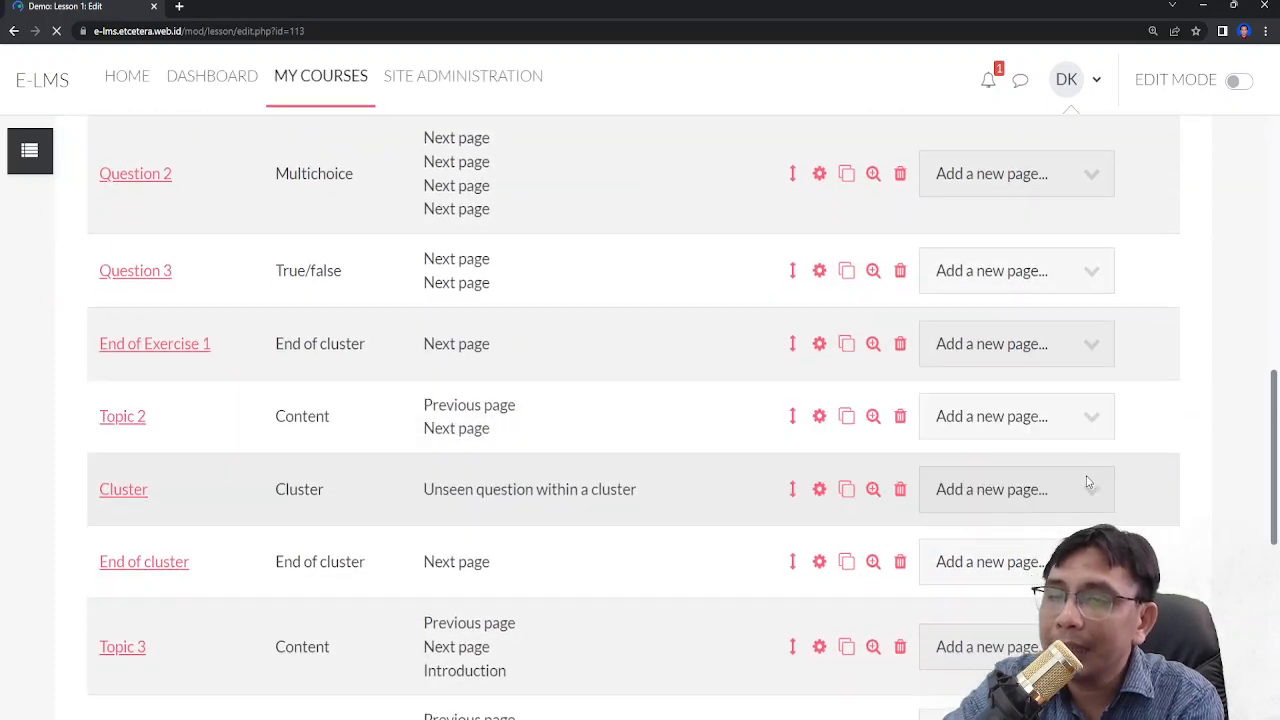
pyautogui.scroll(-2, 657, 377)
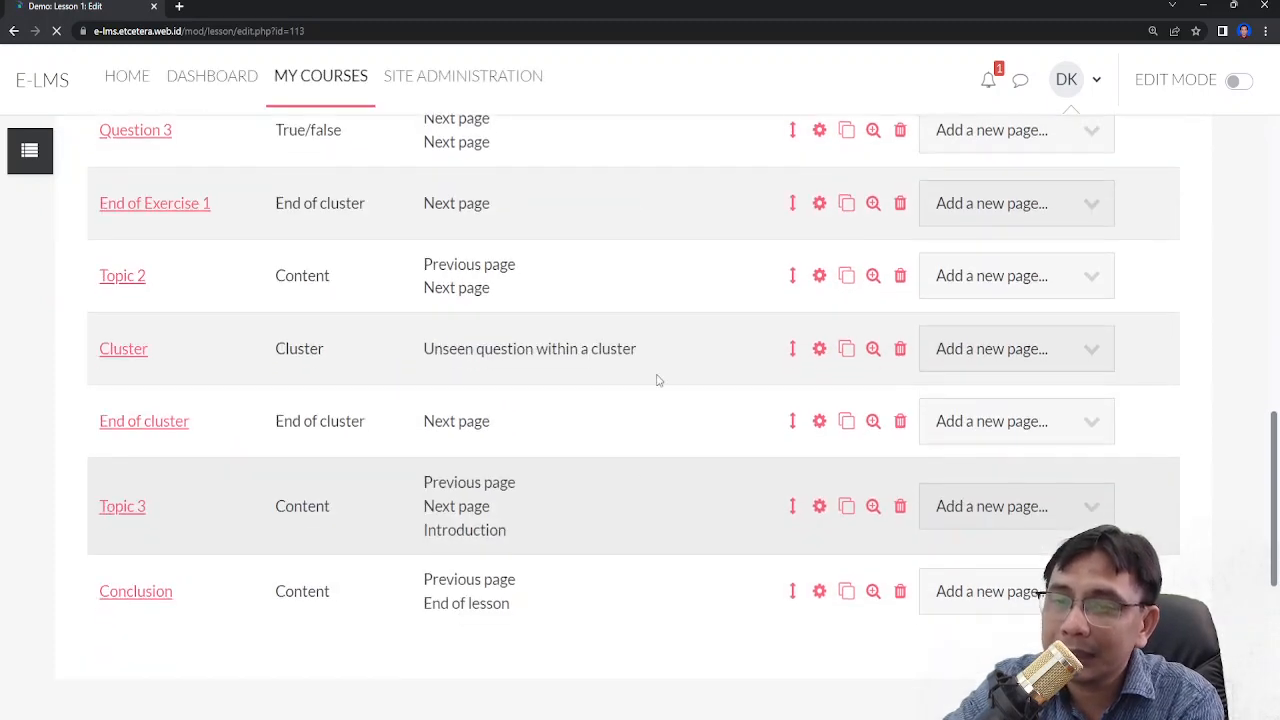
pyautogui.click(995, 355)
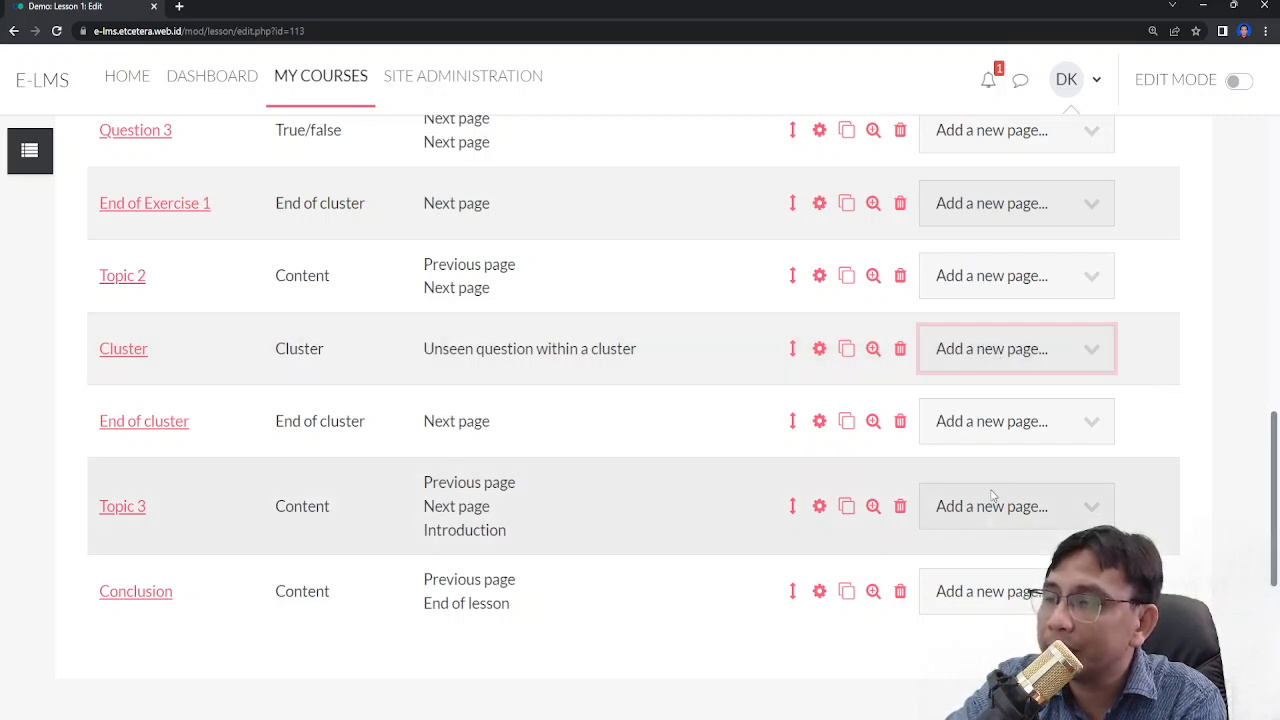
pyautogui.press('Down')
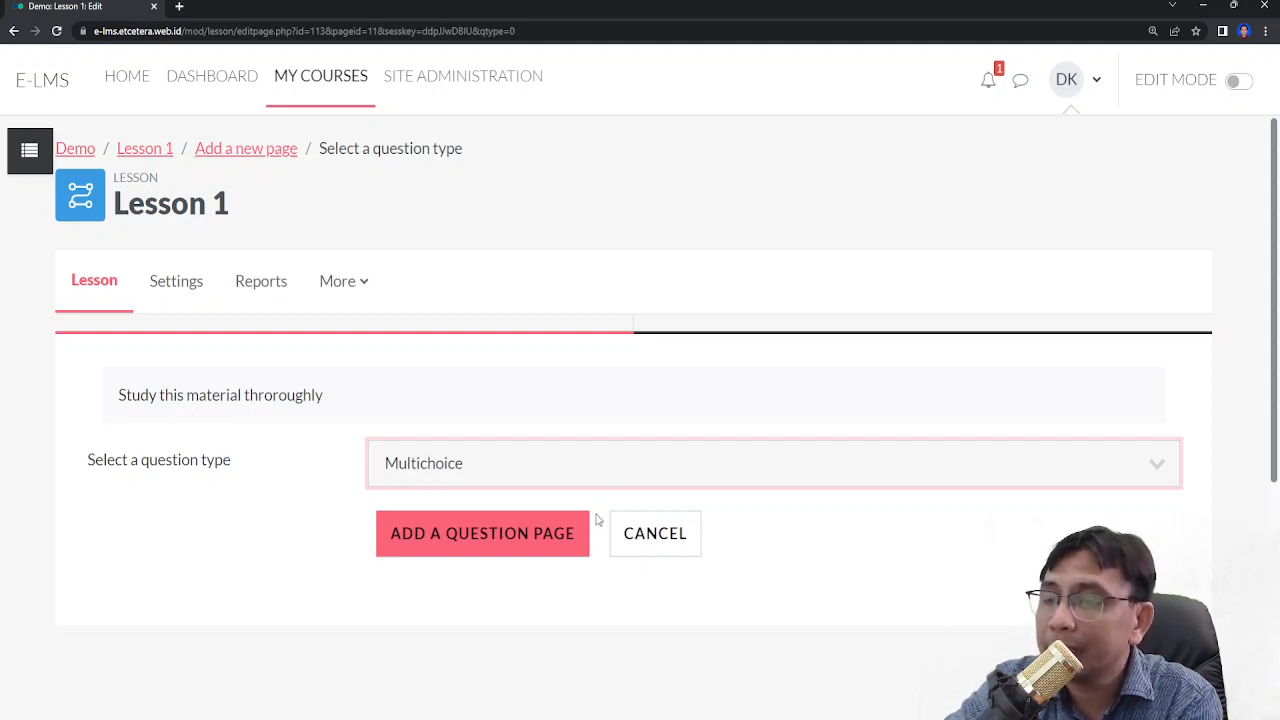
pyautogui.press('Up')
pyautogui.click(557, 537)
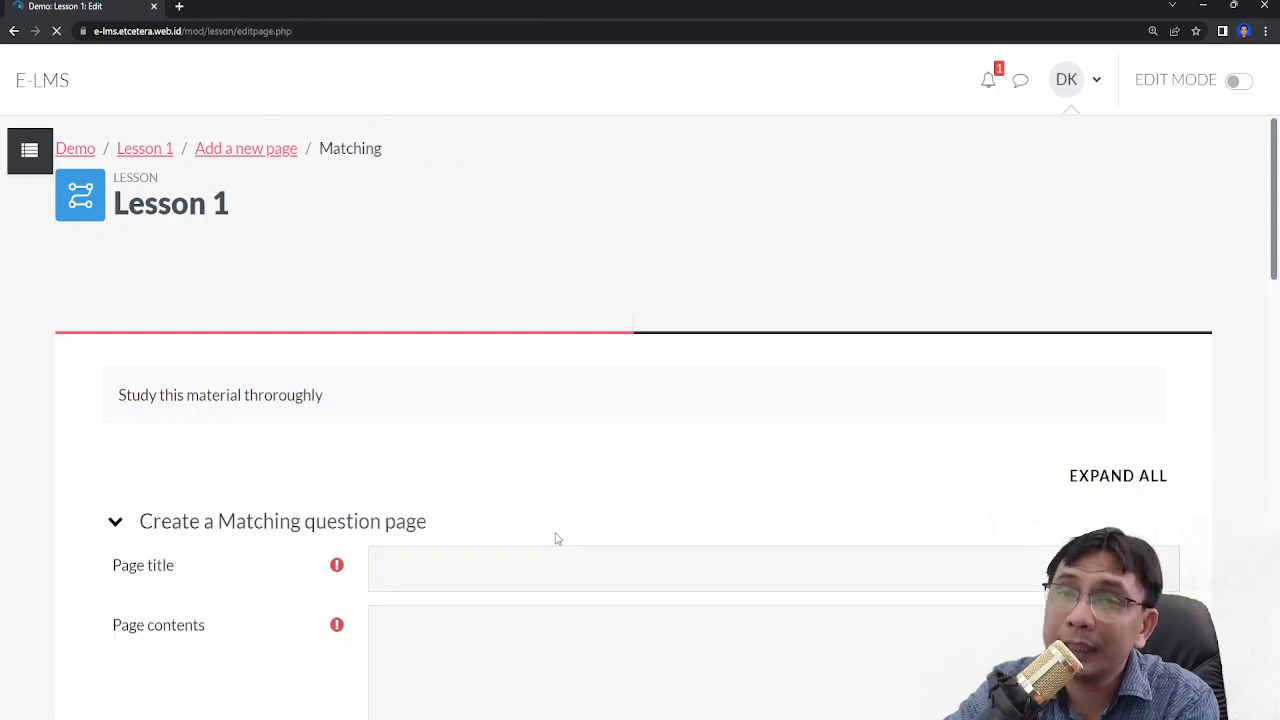
# - Set the question page title to Question 4
pyautogui.scroll(-1, 562, 500)
pyautogui.click(566, 449)
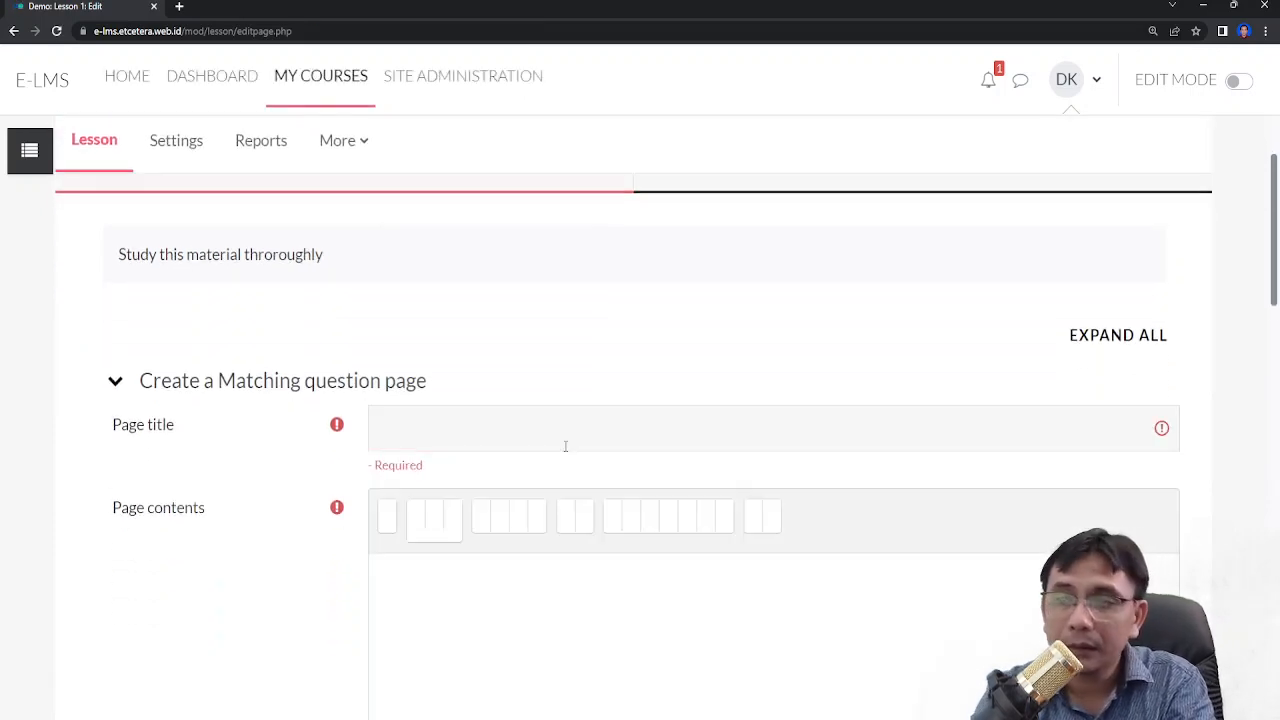
pyautogui.click(565, 446)
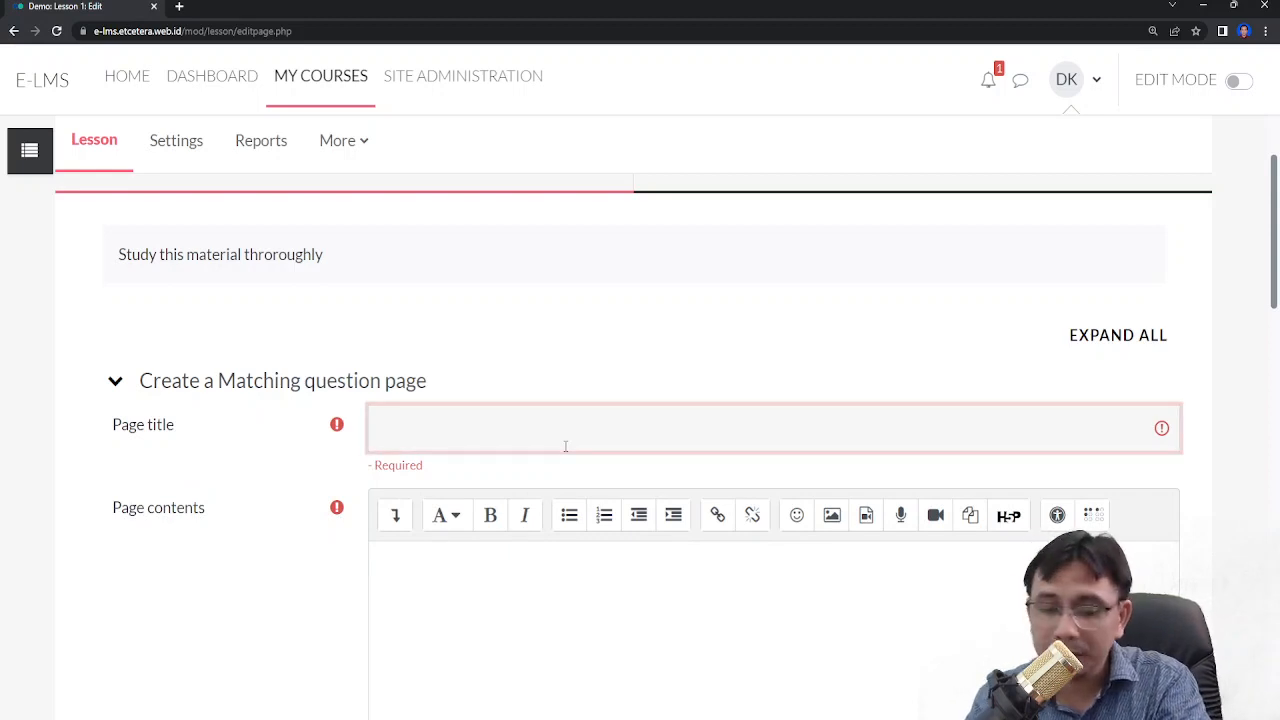
pyautogui.write('Question 4')
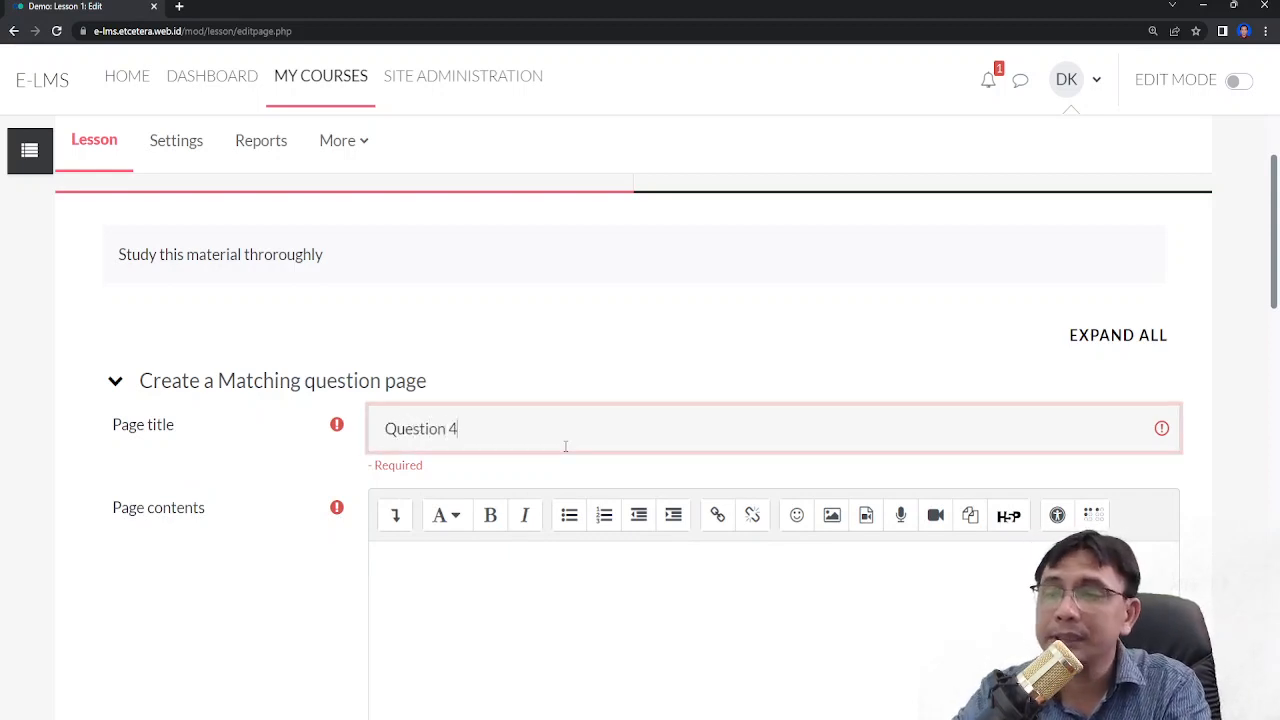
# - Review the Matching question form's contents, response and matching pair sections
pyautogui.scroll(-2, 566, 443)
pyautogui.scroll(-2, 620, 386)
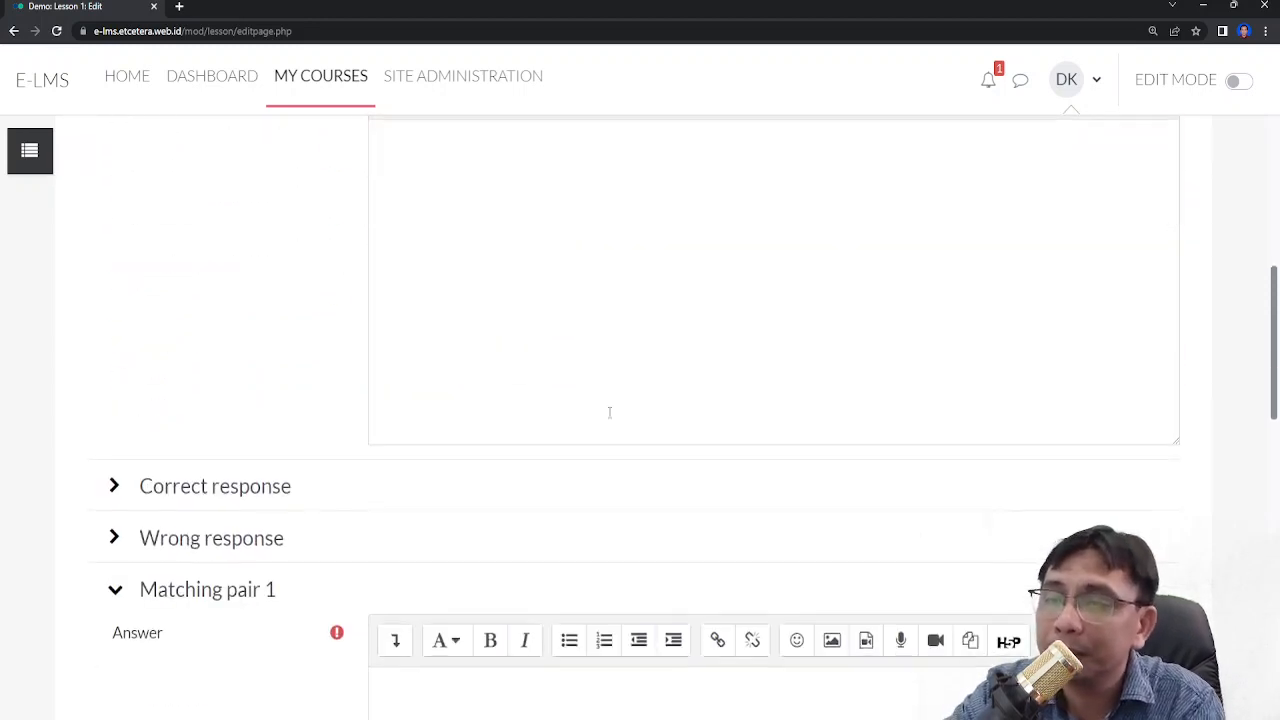
pyautogui.scroll(2, 595, 366)
pyautogui.scroll(2, 580, 380)
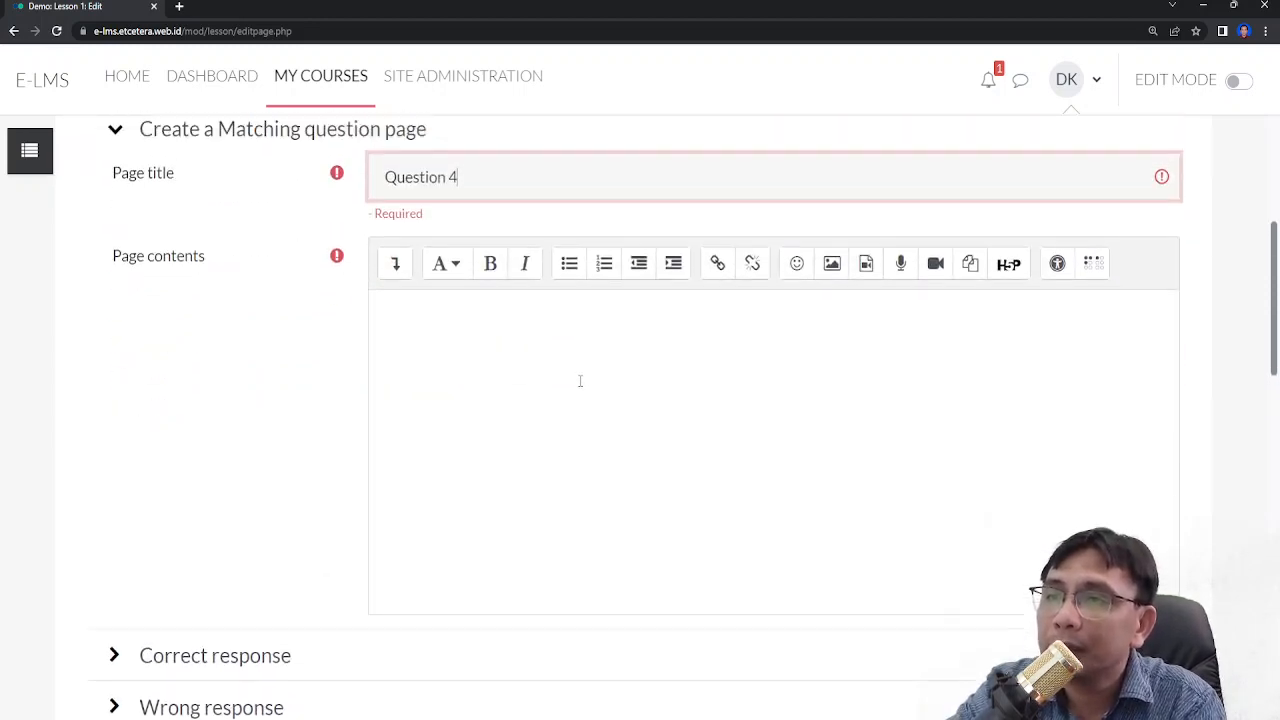
pyautogui.scroll(-2, 582, 390)
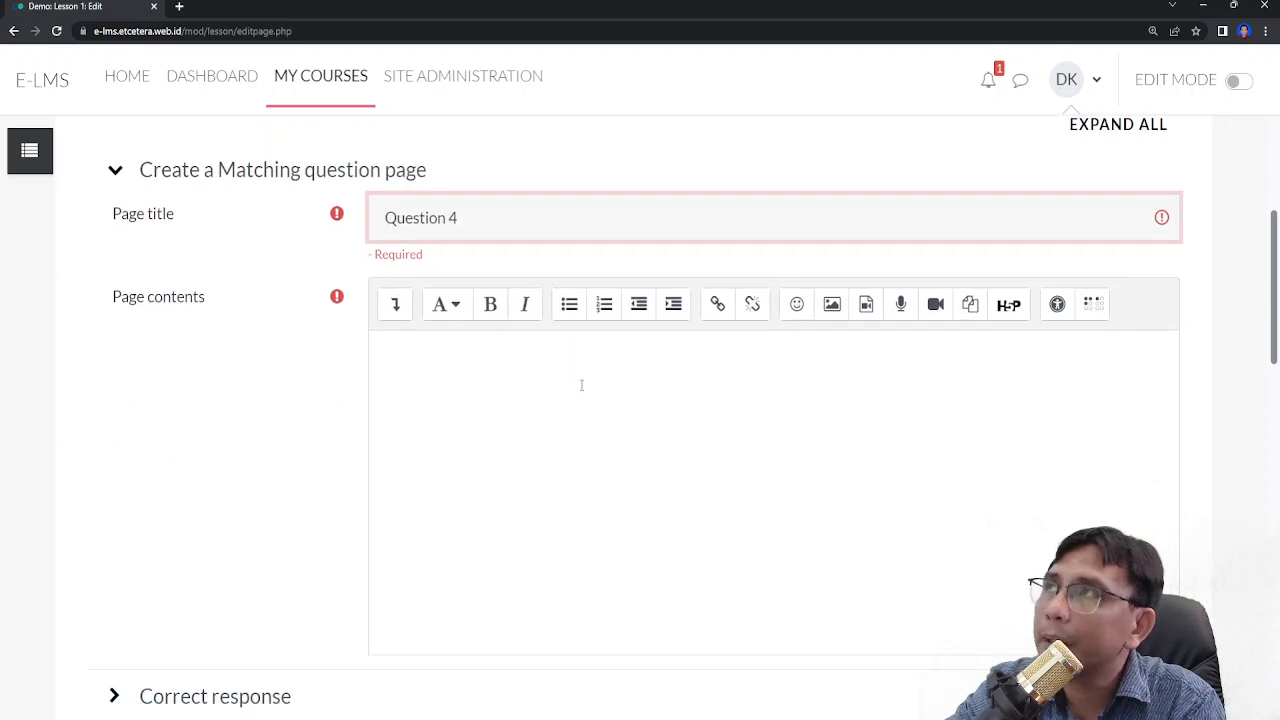
pyautogui.scroll(-2, 581, 385)
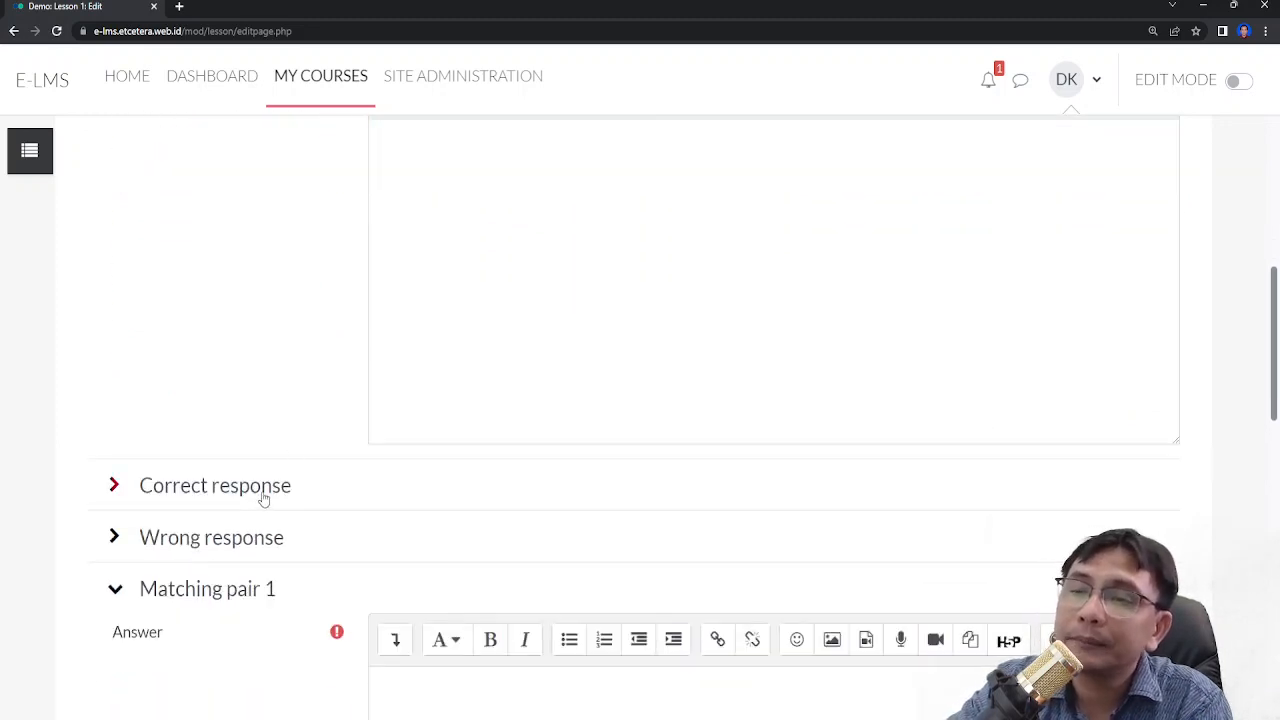
pyautogui.scroll(-3, 261, 499)
pyautogui.scroll(2, 260, 495)
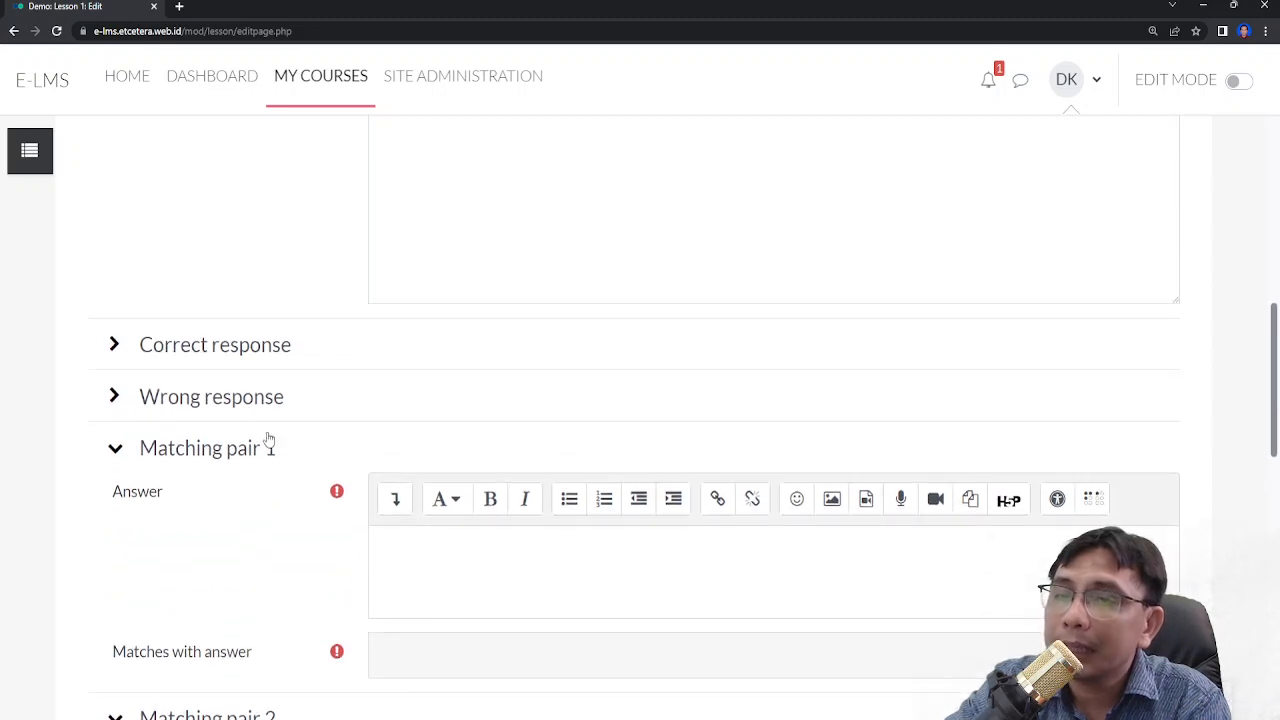
pyautogui.scroll(3, 266, 445)
pyautogui.scroll(-3, 347, 530)
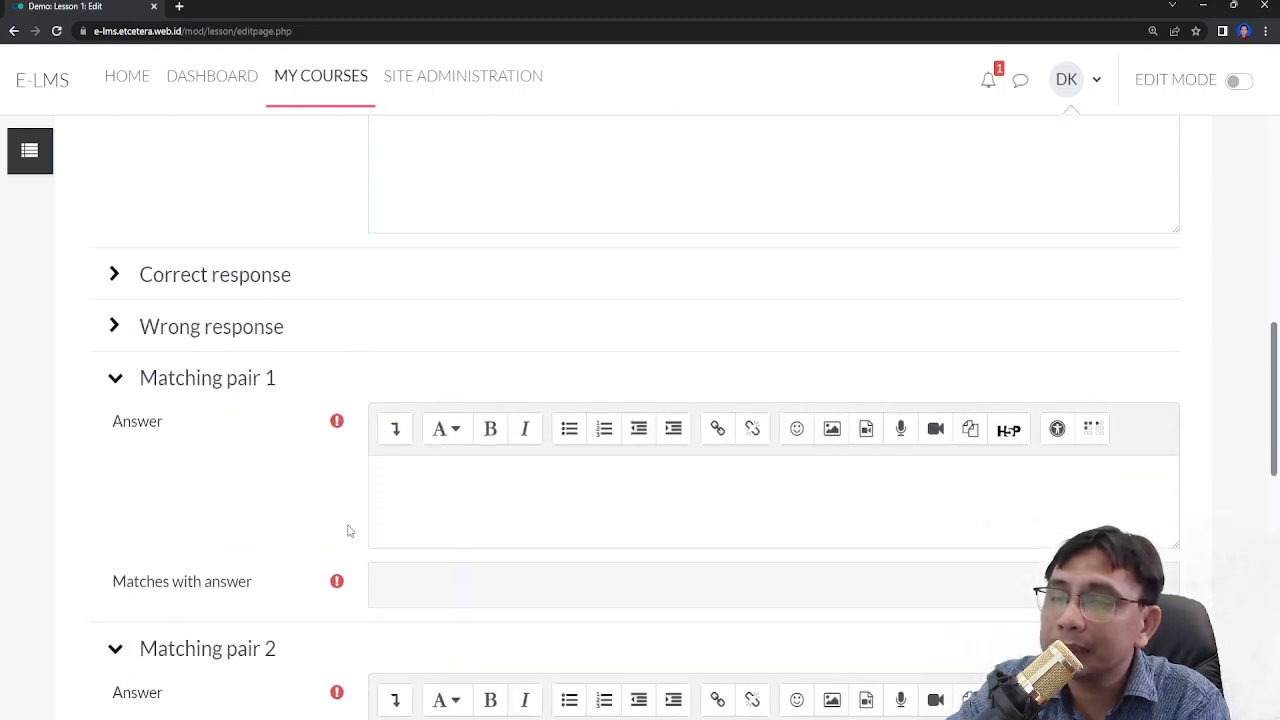
pyautogui.scroll(-3, 347, 530)
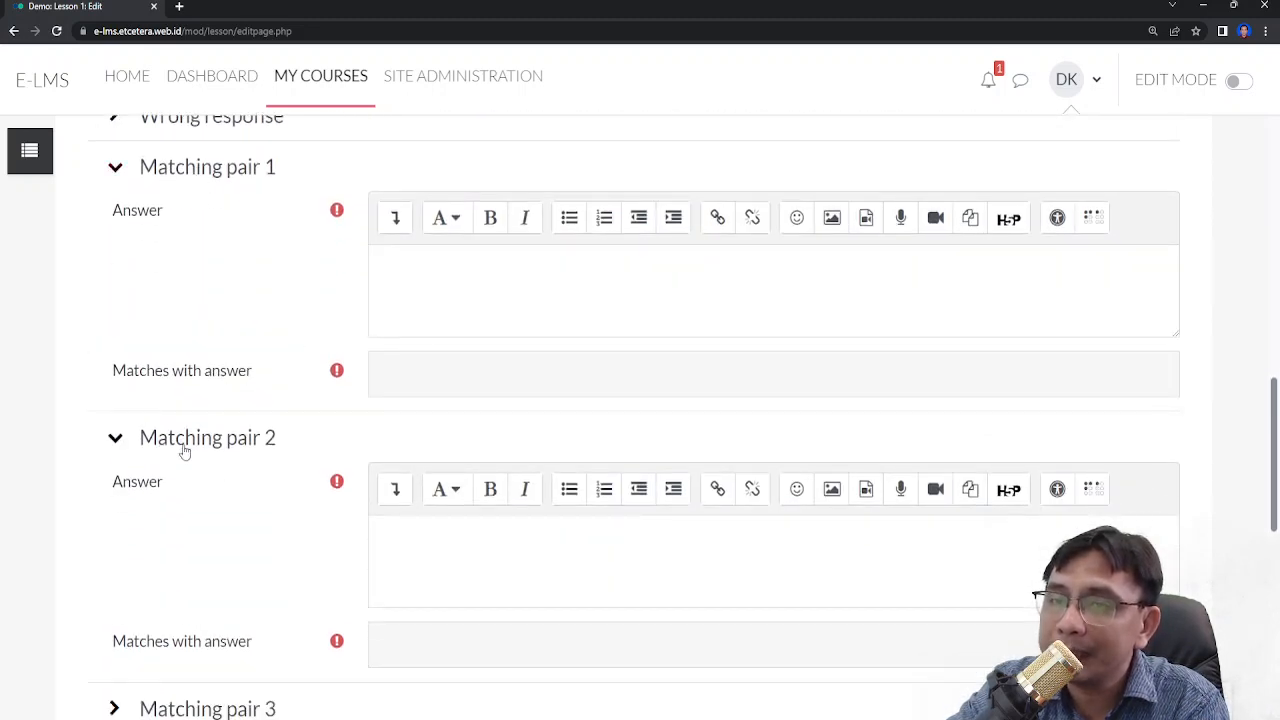
# - Fill matching pair 1 with answer Instagram matching Social Media
pyautogui.click(464, 295)
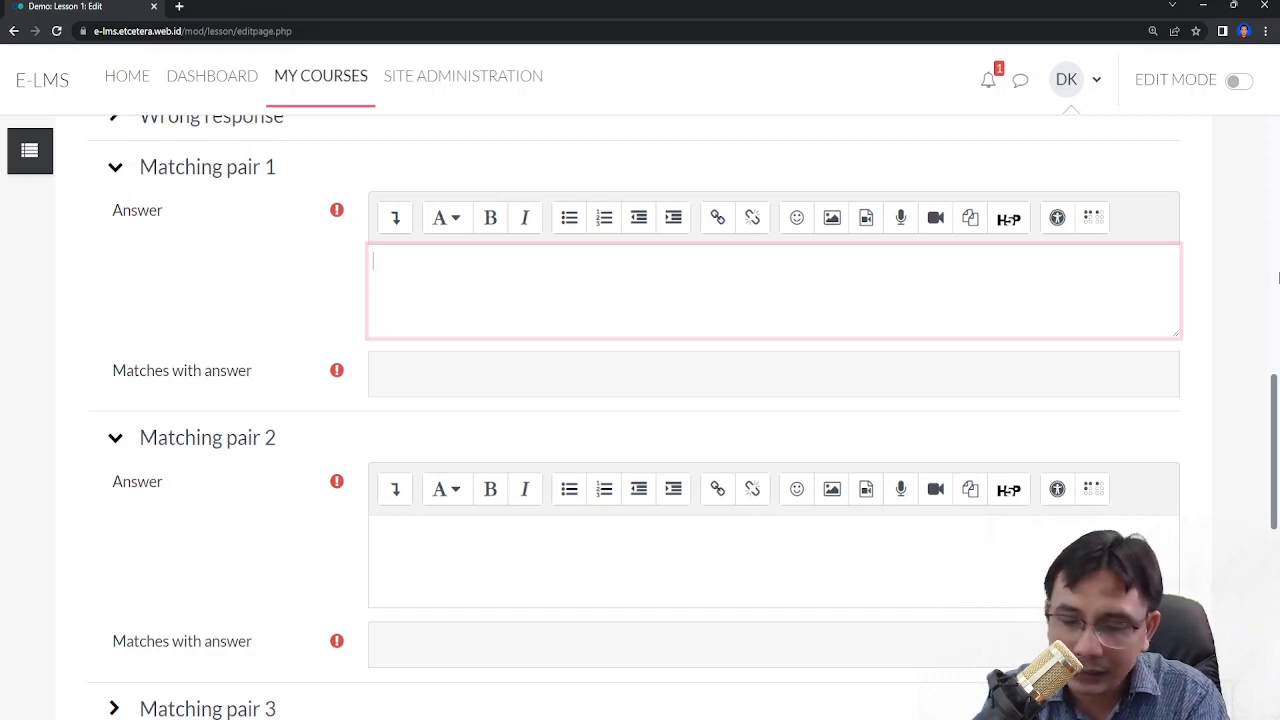
pyautogui.write('Instagram')
pyautogui.press('Tab')
pyautogui.write('Social Media')
# - Fill matching pair 2 with answer Zoom matching Video Conference
pyautogui.scroll(-2, 1217, 354)
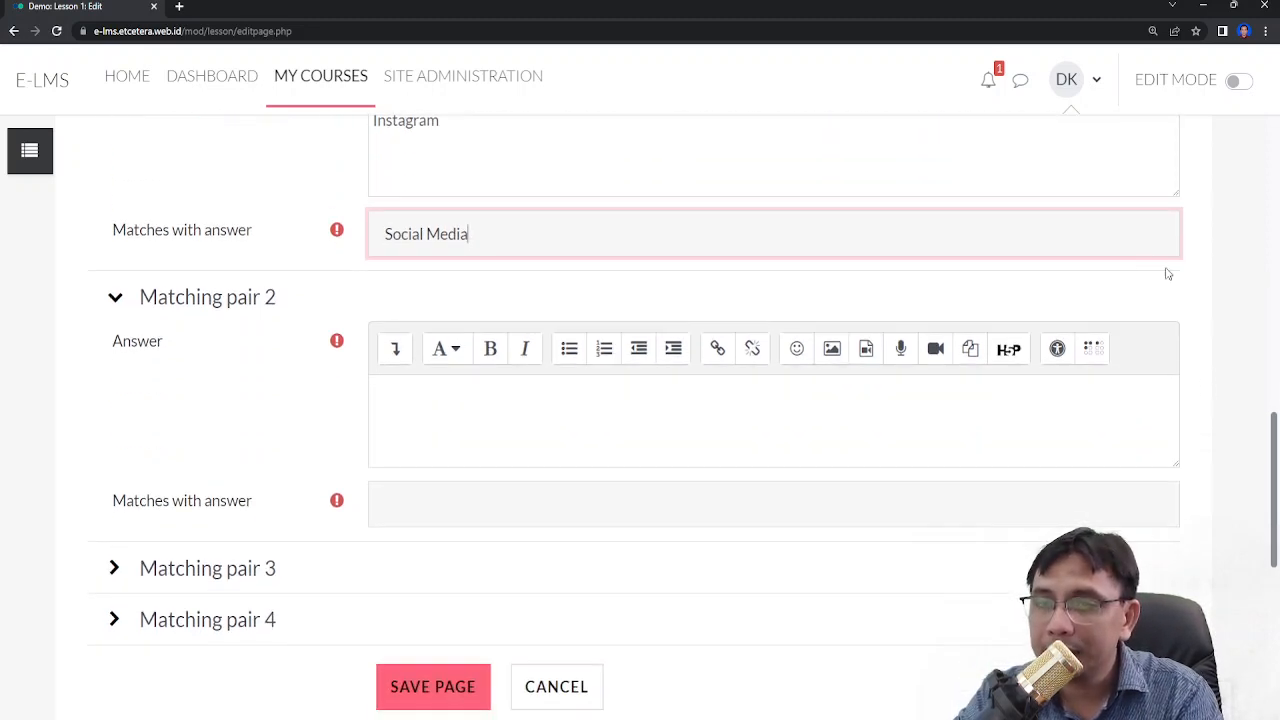
pyautogui.click(699, 446)
pyautogui.write('Zoom')
pyautogui.press('Tab')
pyautogui.write('Video Conference')
pyautogui.scroll(-1, 391, 514)
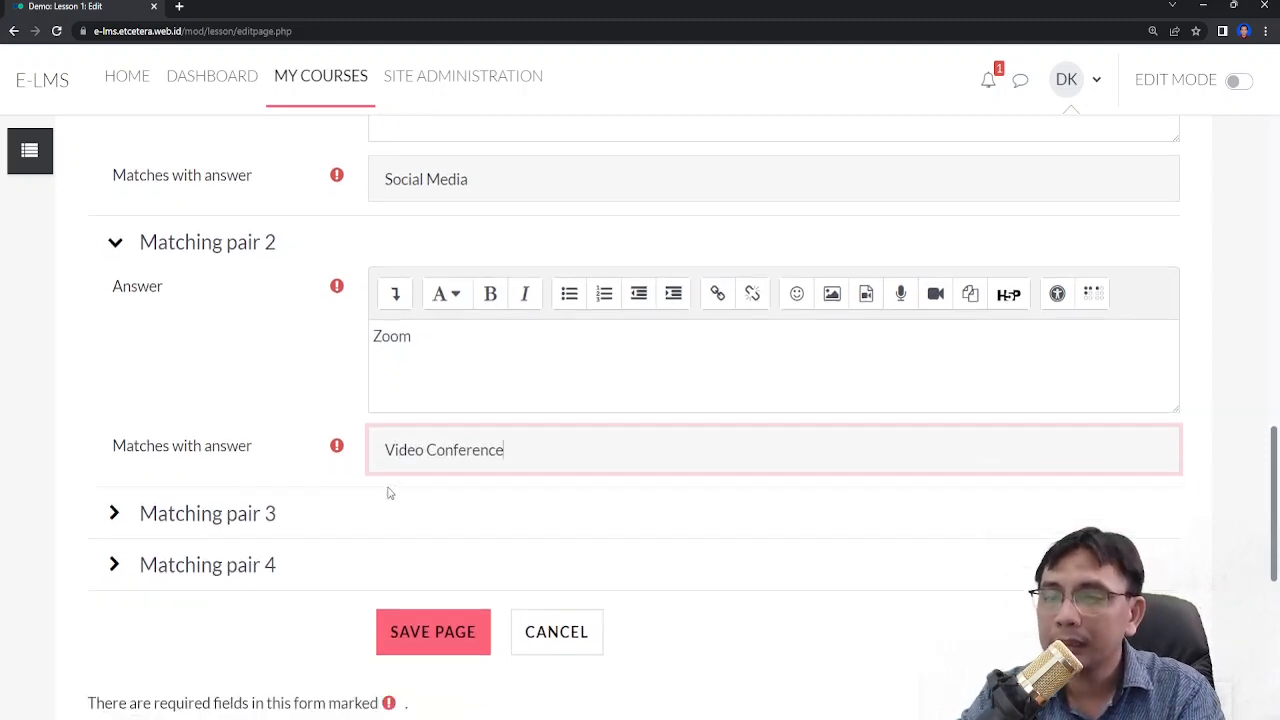
# - Fill matching pair 3 with answer Whatsapp matching Instant Messaging
pyautogui.click(255, 498)
pyautogui.scroll(-2, 489, 526)
pyautogui.click(507, 470)
pyautogui.write('Whatsapp')
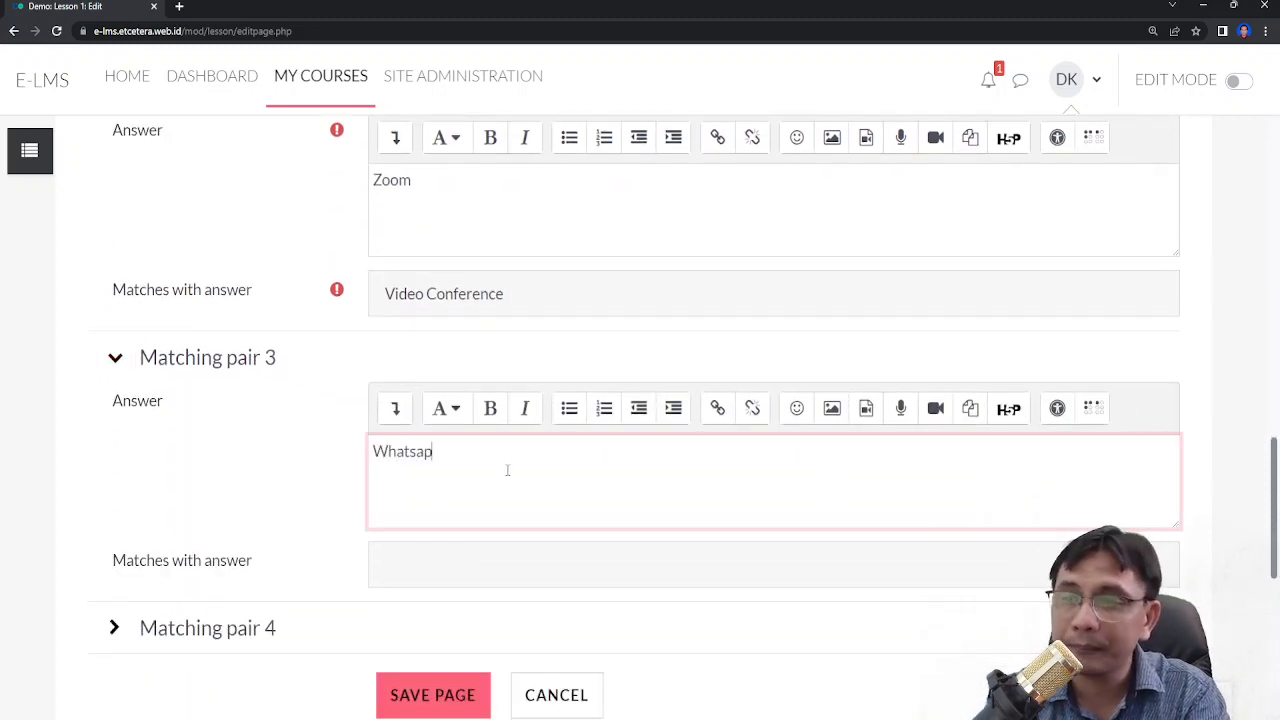
pyautogui.click(484, 574)
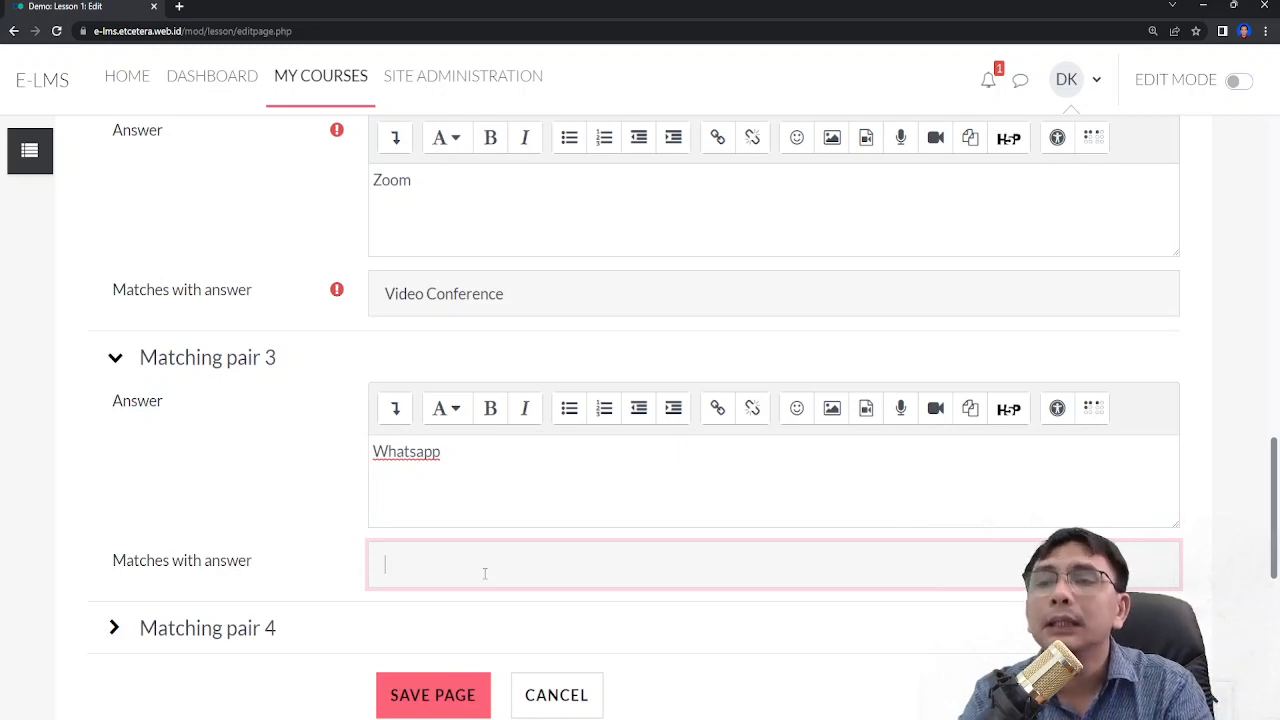
pyautogui.write('Ins')
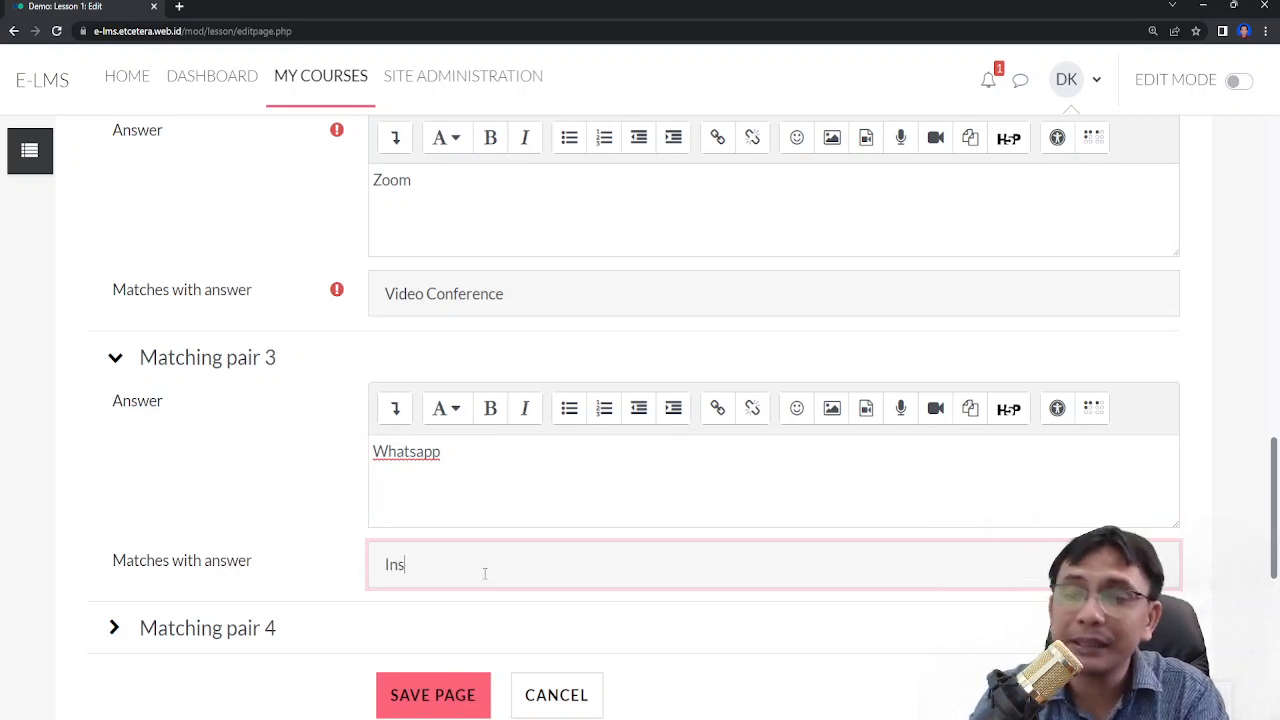
pyautogui.write('tant Mess')
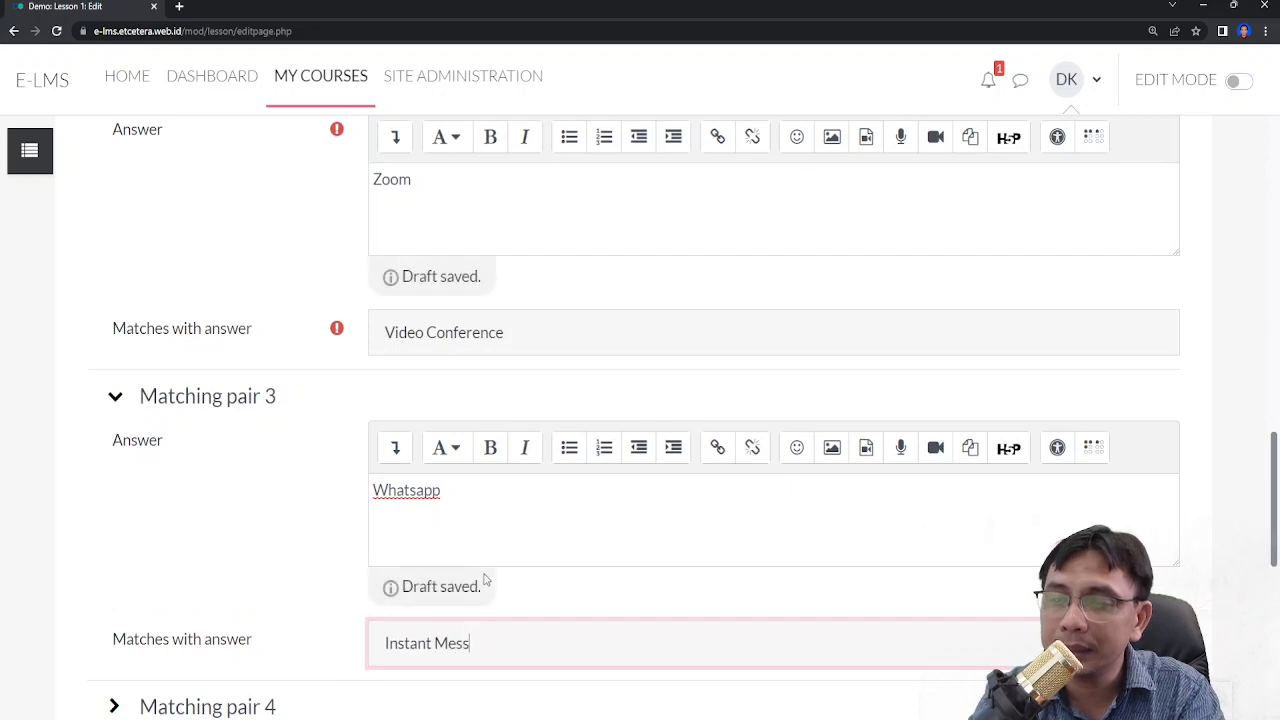
pyautogui.write('aging')
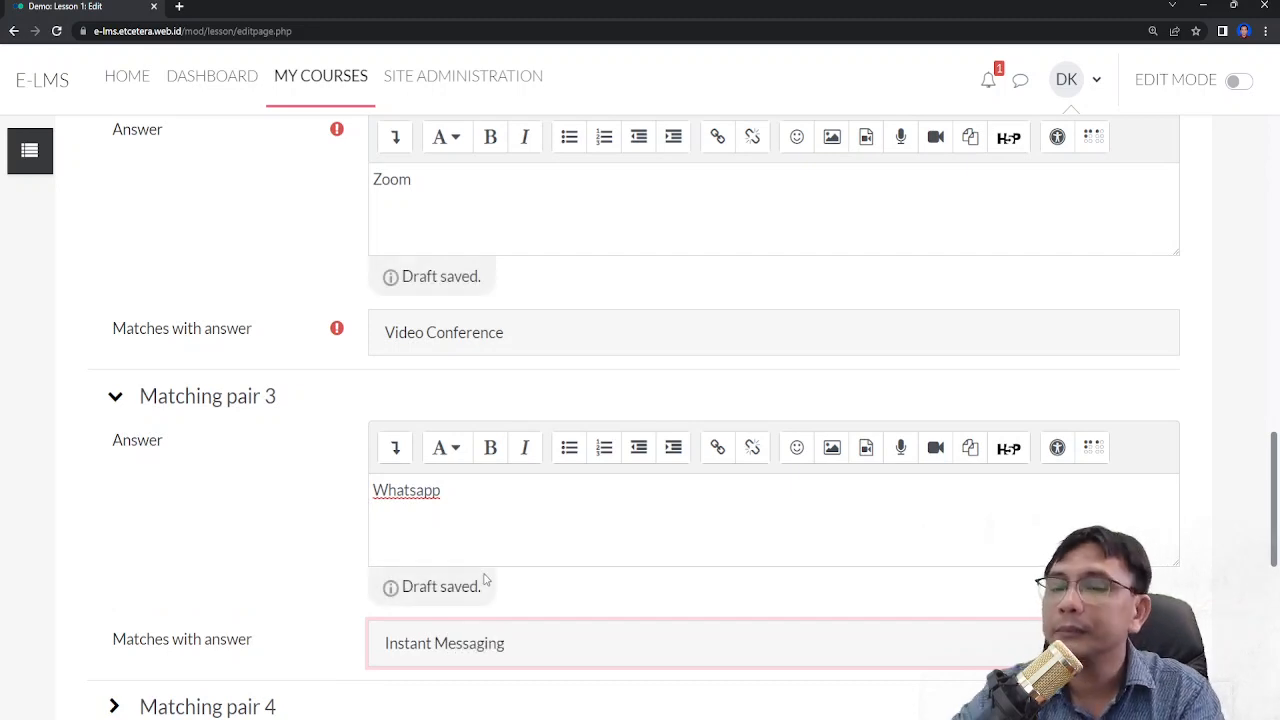
# - Fill matching pair 4 with answer Gmail matching Email
pyautogui.scroll(-3, 484, 580)
pyautogui.click(246, 352)
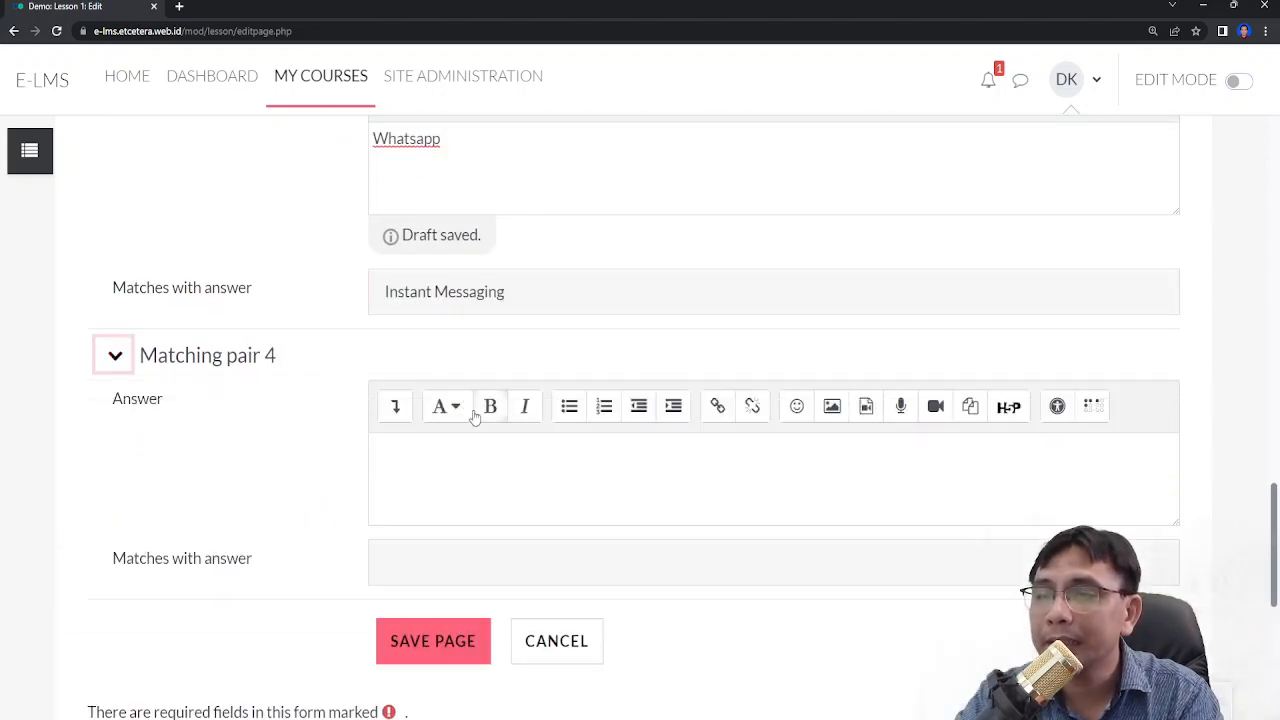
pyautogui.click(478, 485)
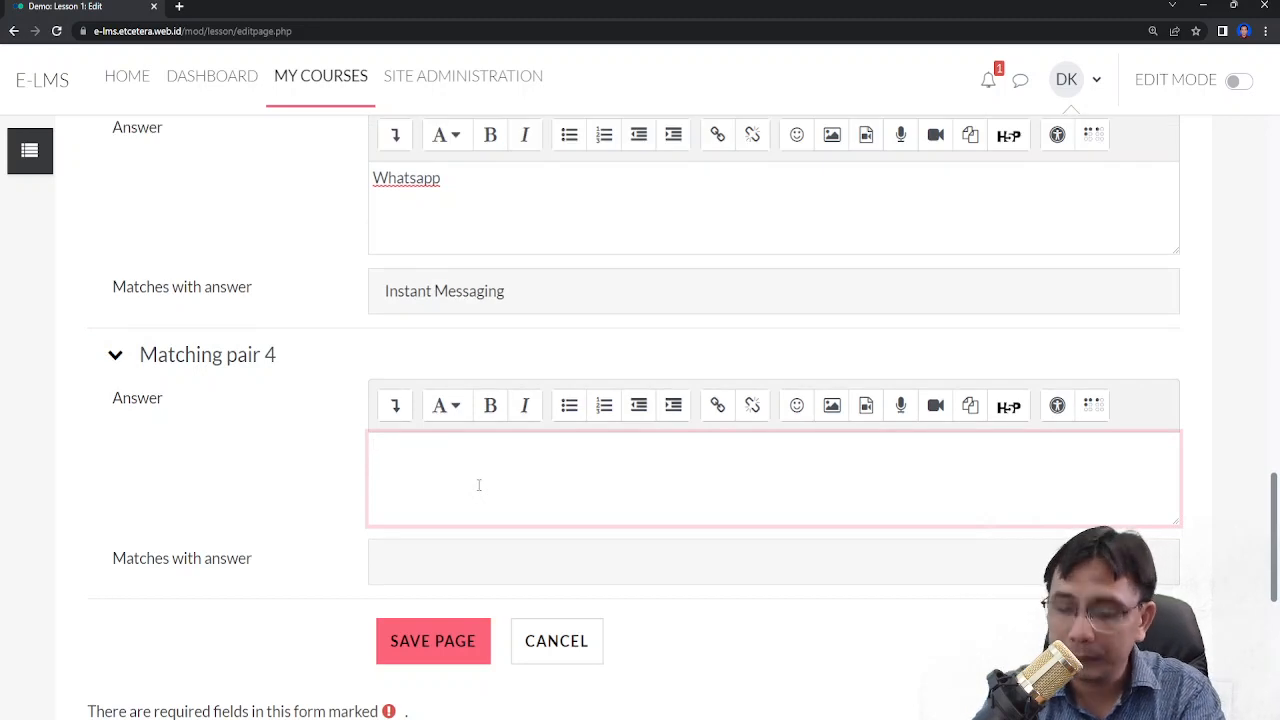
pyautogui.write('Gmail')
pyautogui.press('Tab')
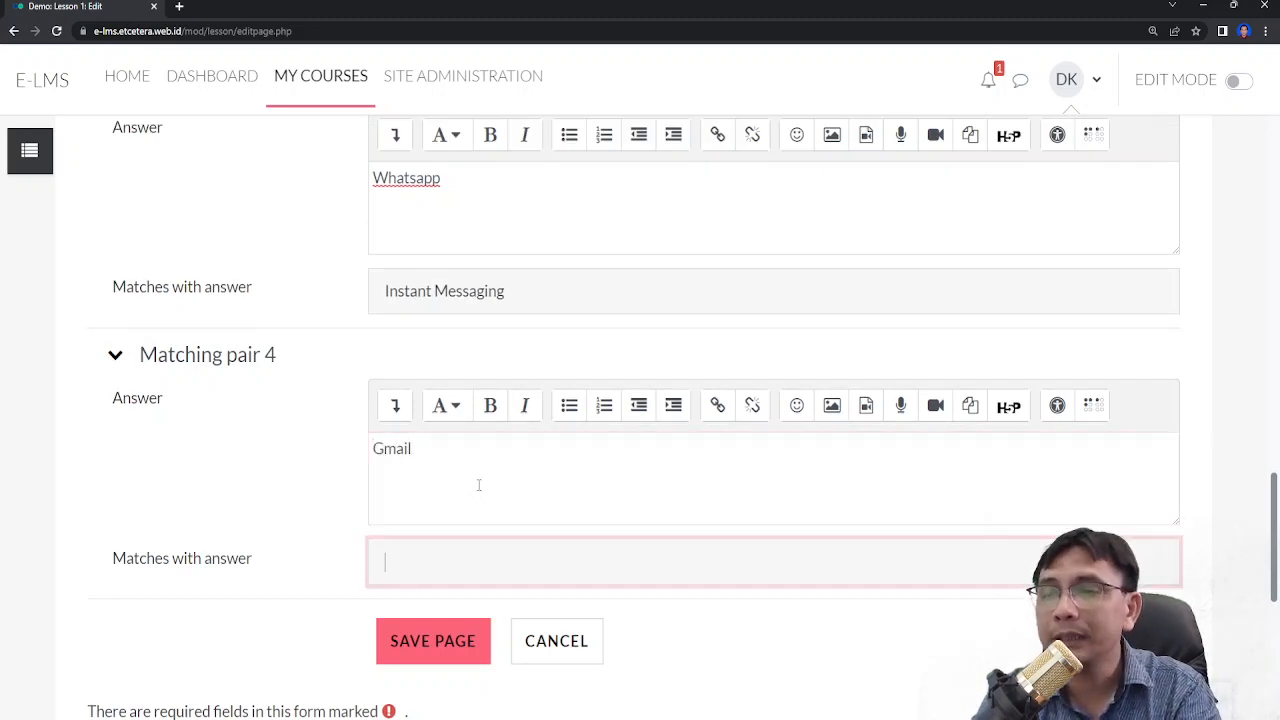
pyautogui.write('Email')
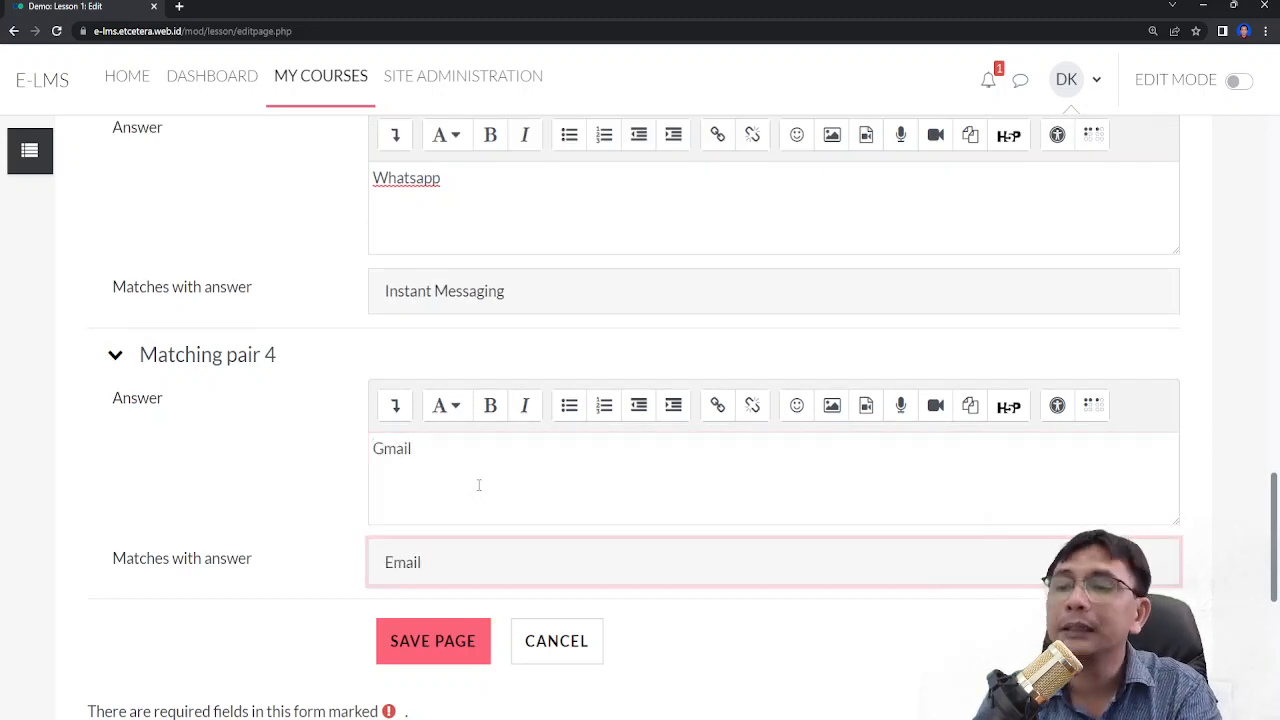
# - Try to save the question page
pyautogui.scroll(4, 629, 606)
pyautogui.scroll(6, 249, 430)
pyautogui.scroll(-10, 171, 434)
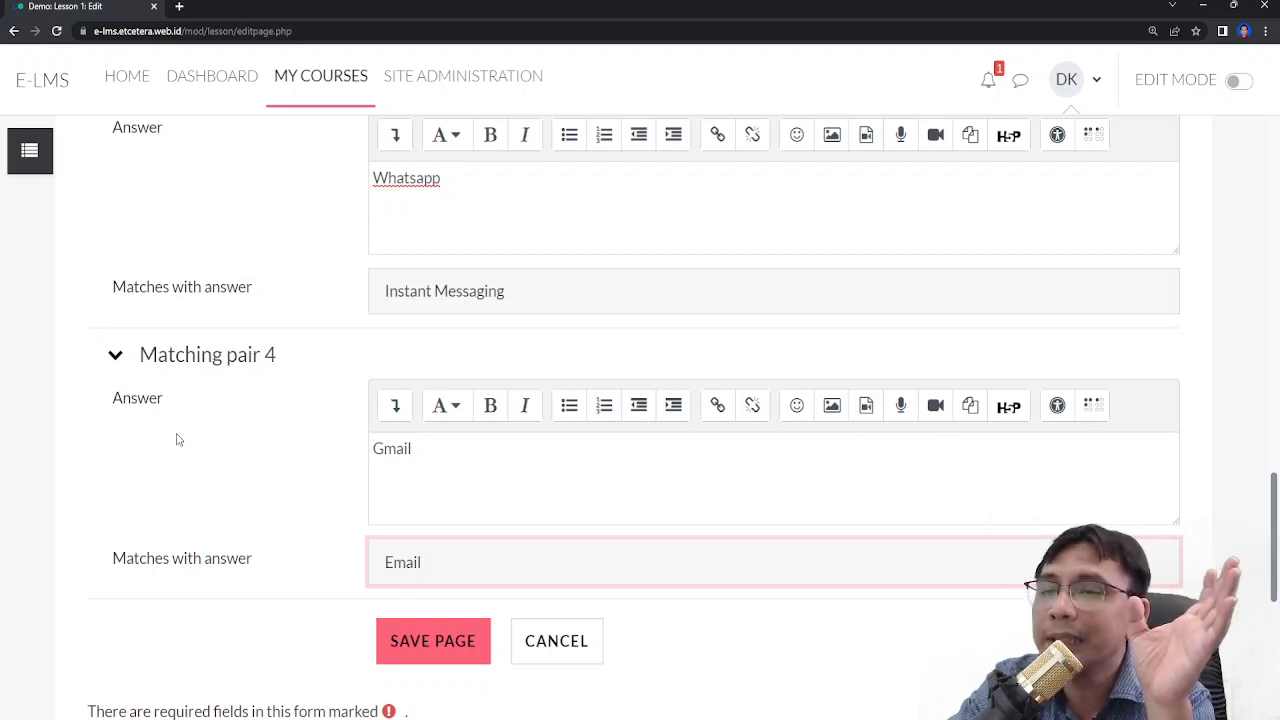
pyautogui.click(420, 645)
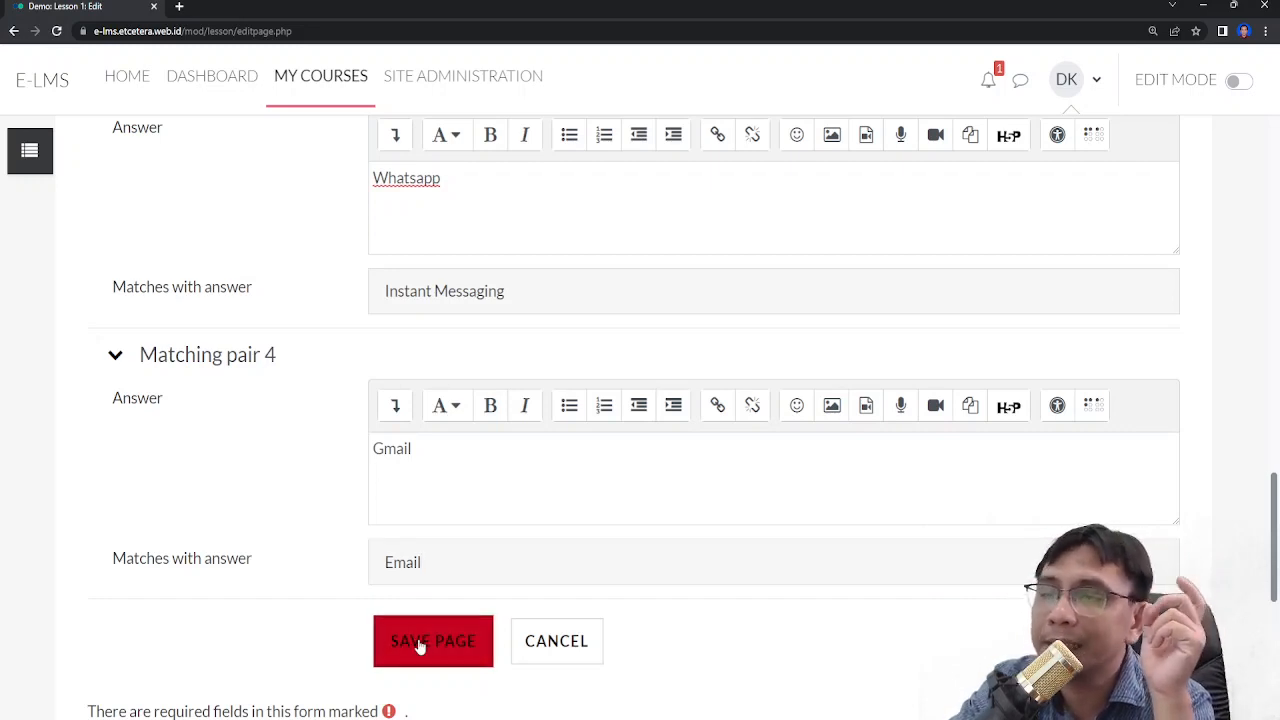
# - Enter the page contents as 'Match the name of of each of the apps with its generic name'
pyautogui.scroll(2, 437, 408)
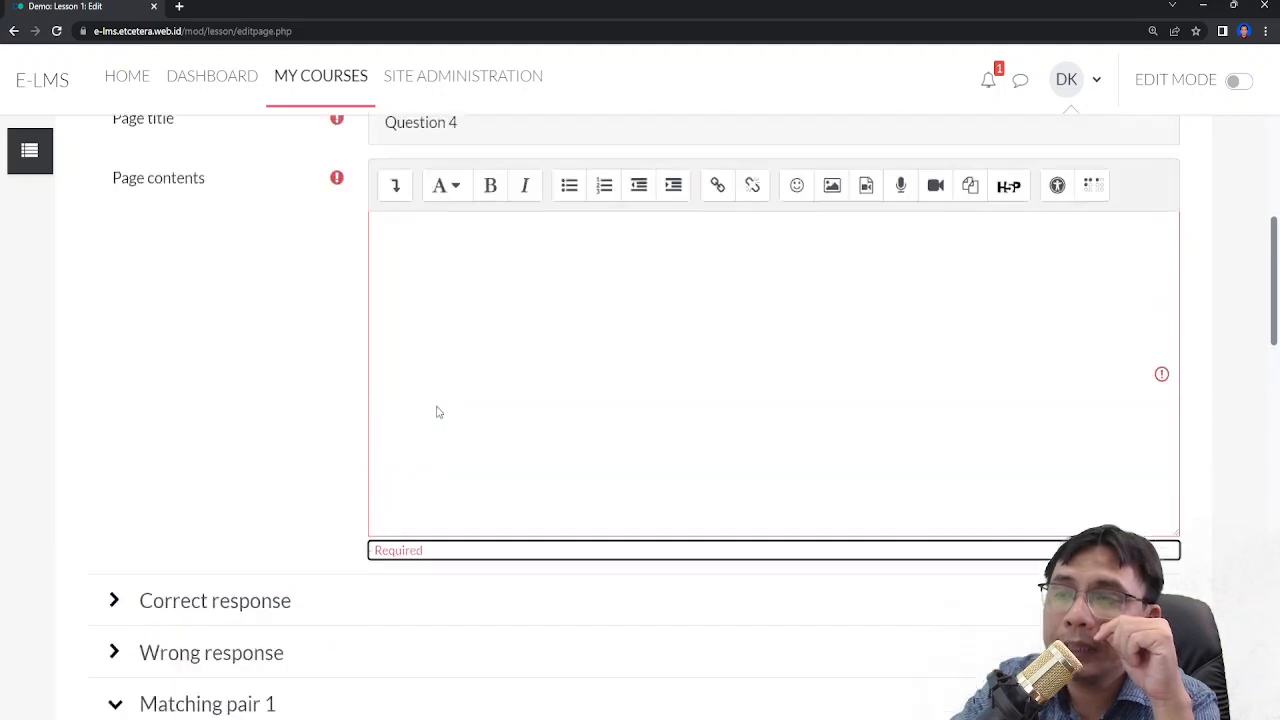
pyautogui.click(437, 406)
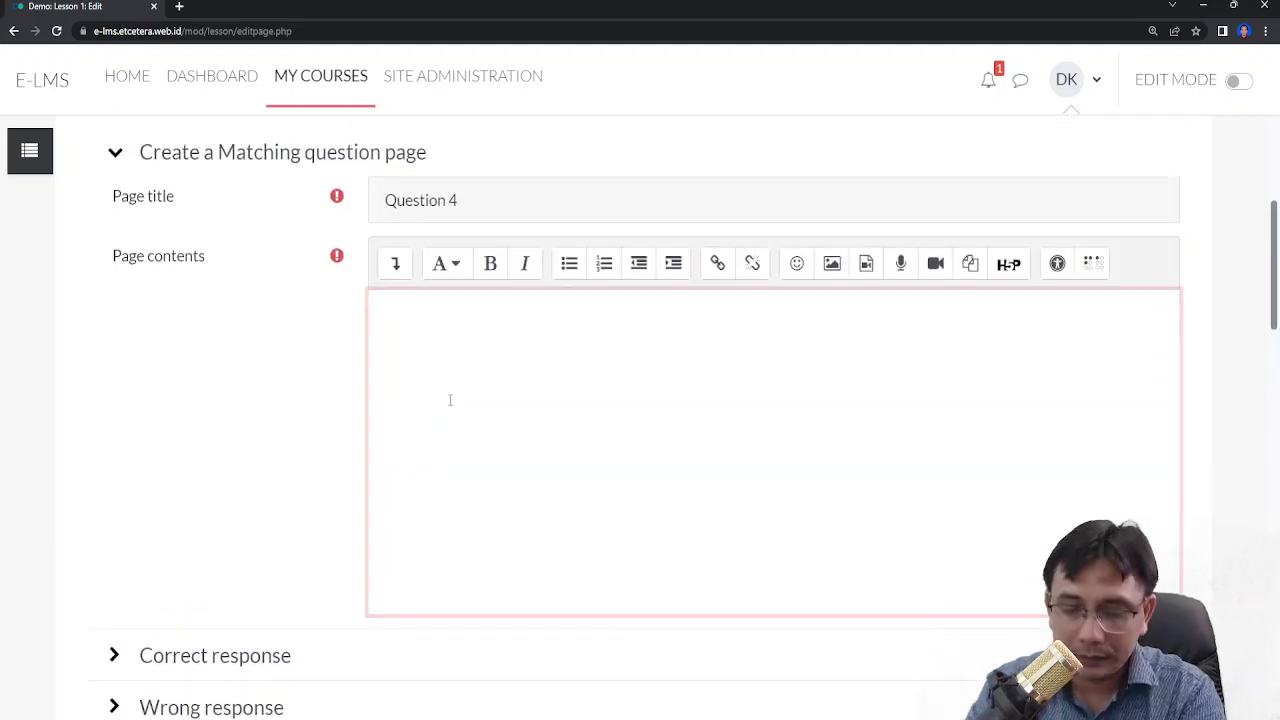
pyautogui.write('M')
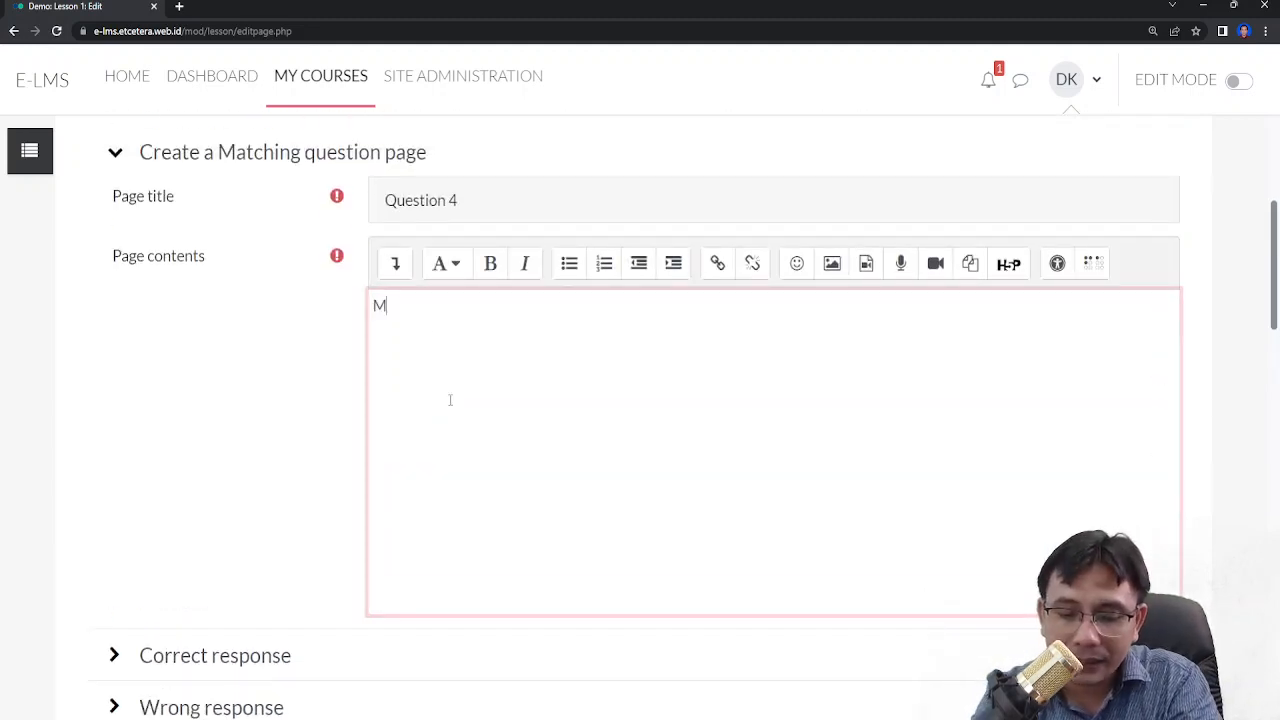
pyautogui.write('atch the name of the appp')
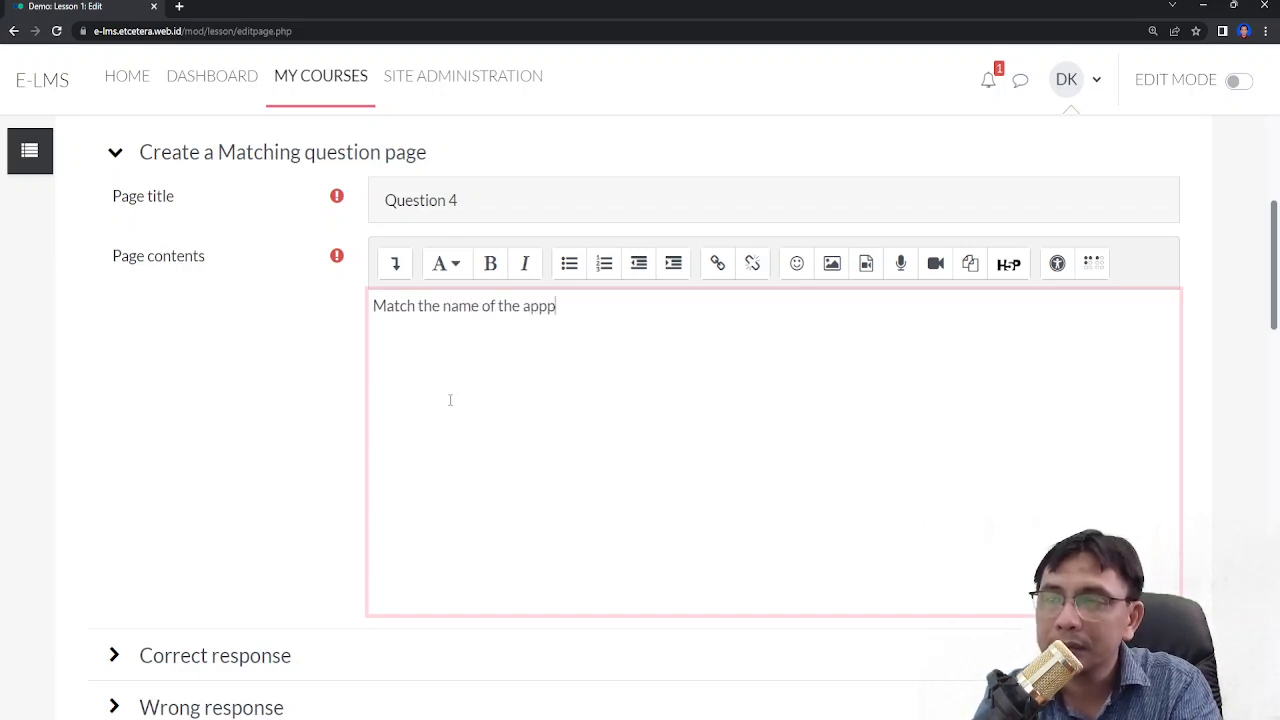
pyautogui.press('BackSpace')
pyautogui.write('s with ')
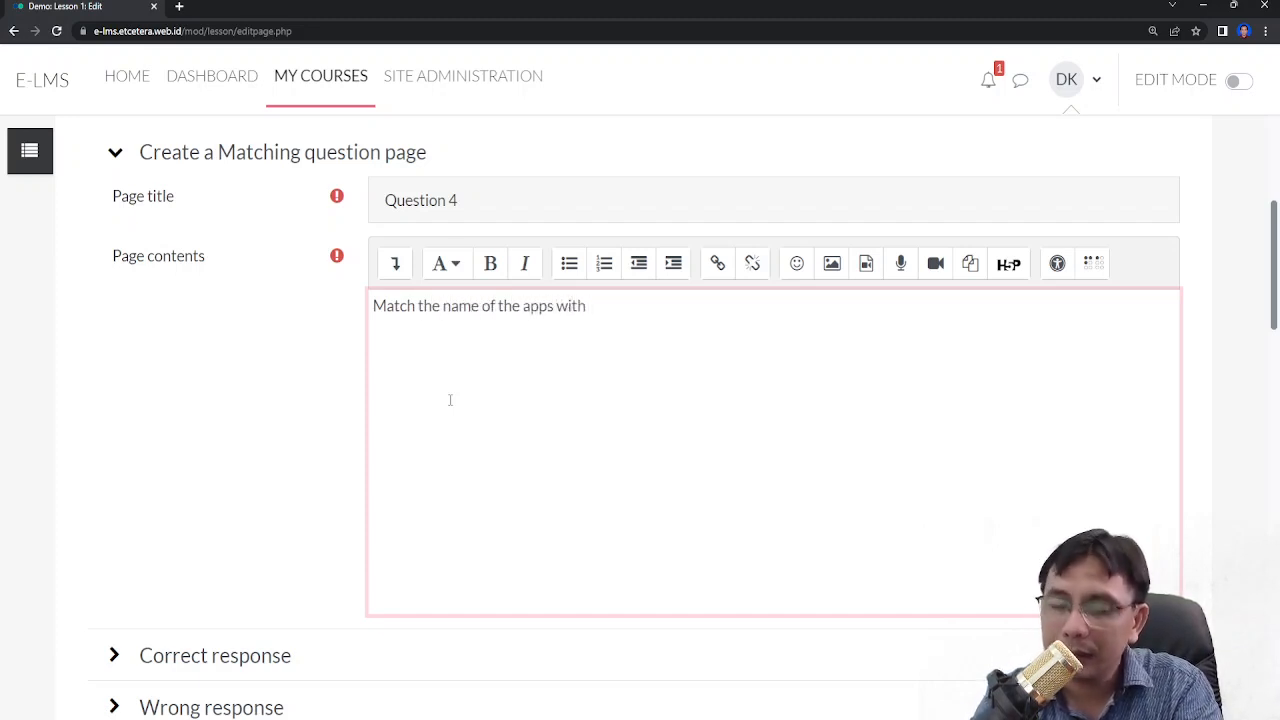
pyautogui.write('its')
pyautogui.press('BackSpace')
pyautogui.press('BackSpace')
pyautogui.press('BackSpace')
pyautogui.hotkey('ctrl', 'Left')
pyautogui.hotkey('ctrl', 'shift', 'Left')
pyautogui.hotkey('ctrl', 'shift', 'Left')
pyautogui.press('Left')
pyautogui.hotkey('ctrl', 'shift', 'Right')
pyautogui.hotkey('ctrl', 'shift', 'Right')
pyautogui.hotkey('ctrl', 'shift', 'Right')
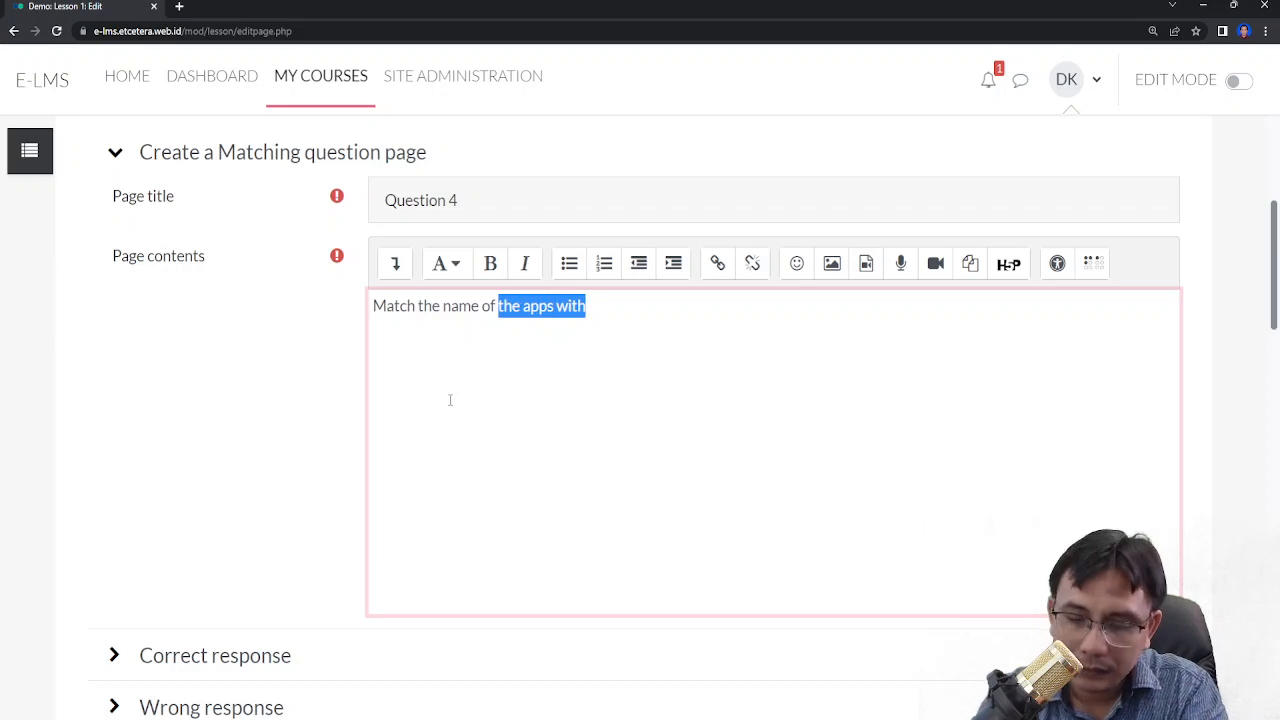
pyautogui.write('of eacg')
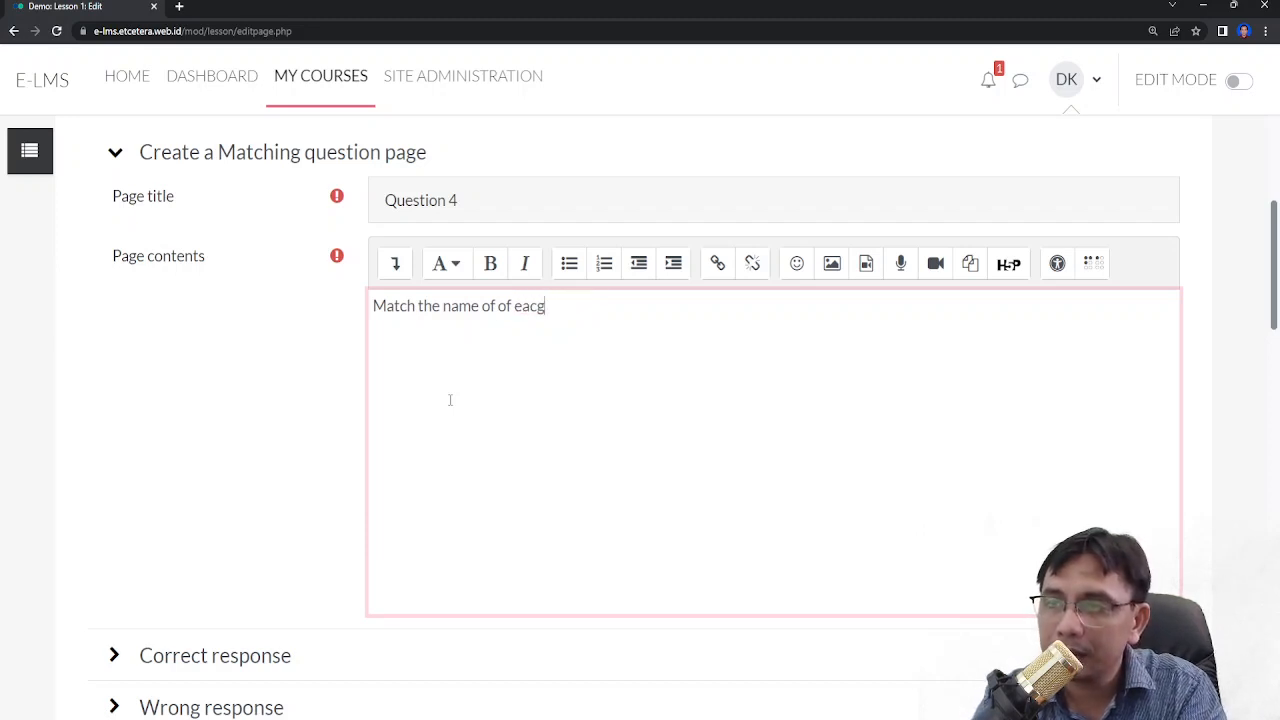
pyautogui.press('BackSpace')
pyautogui.write('h of the apps wuth')
pyautogui.press('BackSpace')
pyautogui.press('BackSpace')
pyautogui.press('BackSpace')
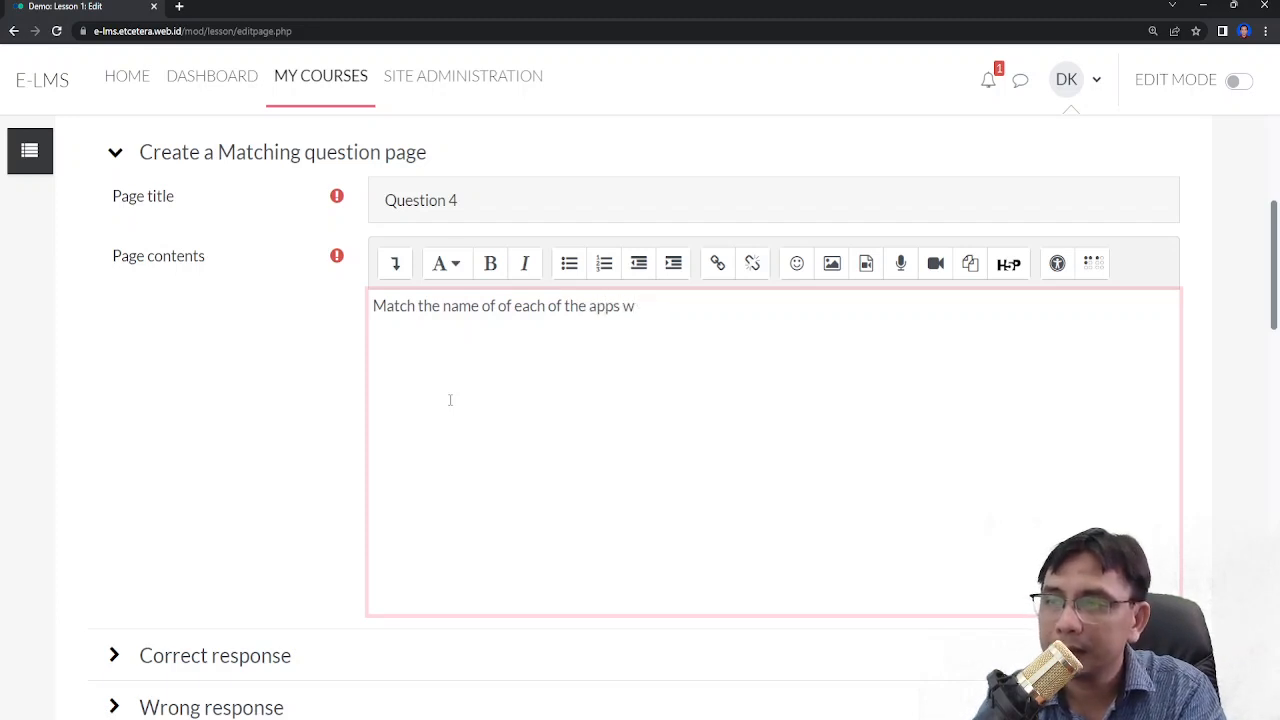
pyautogui.write('ith ir')
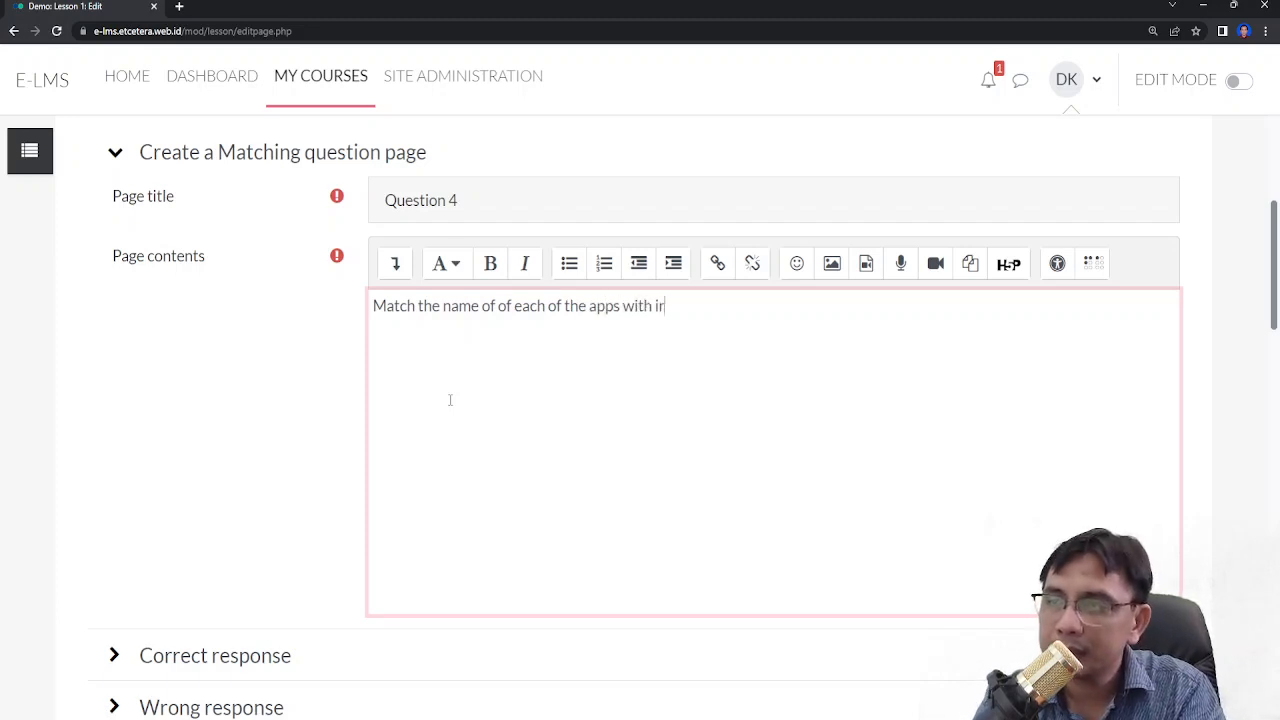
pyautogui.press('BackSpace')
pyautogui.write('ts generic name')
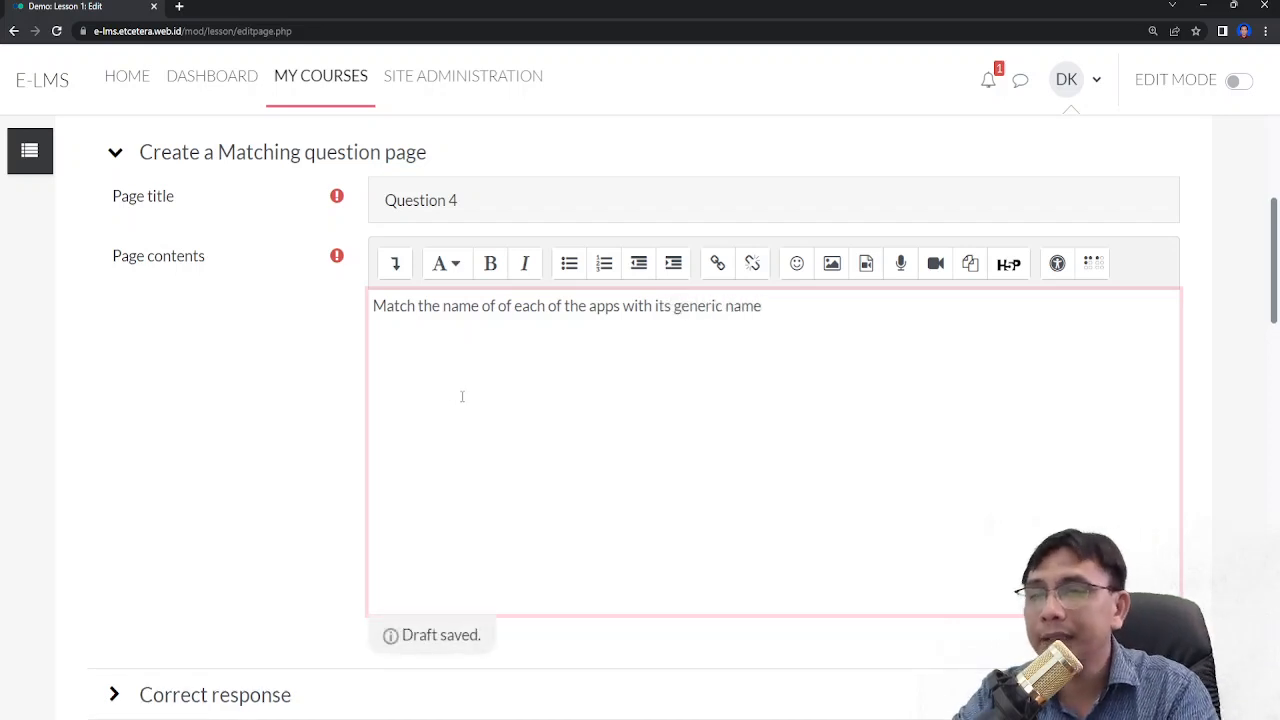
# - Set the correct response text to 'Very good!'
pyautogui.scroll(-2, 462, 396)
pyautogui.click(284, 490)
pyautogui.scroll(-3, 284, 497)
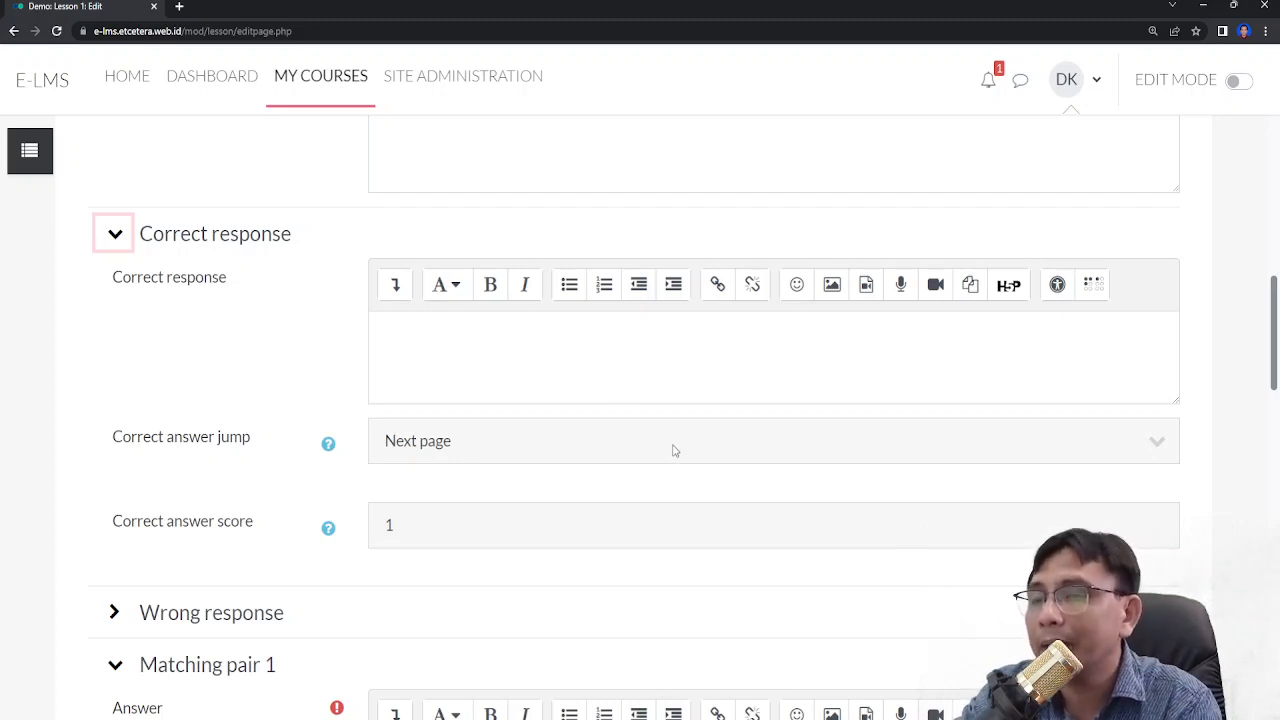
pyautogui.click(571, 385)
pyautogui.write('Very good!')
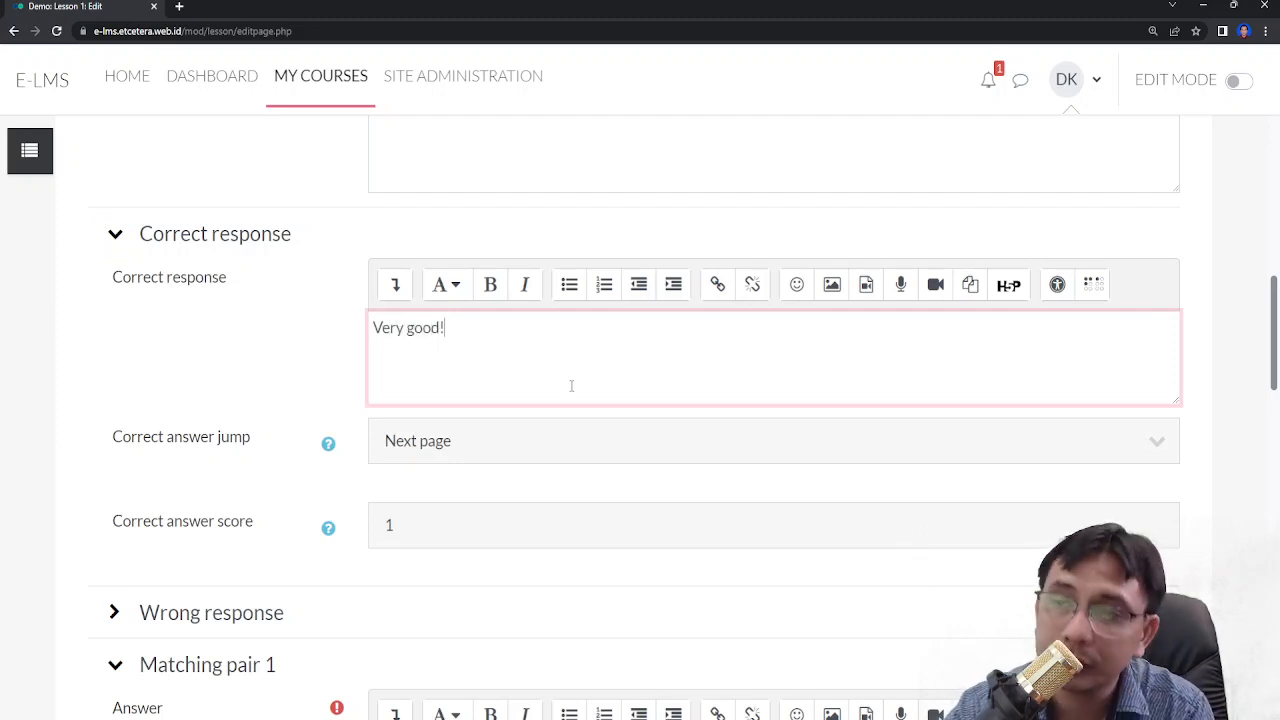
# - Set the wrong response text to 'Please read the materials for answer'
pyautogui.scroll(-1, 350, 455)
pyautogui.click(241, 560)
pyautogui.scroll(-2, 243, 551)
pyautogui.click(472, 513)
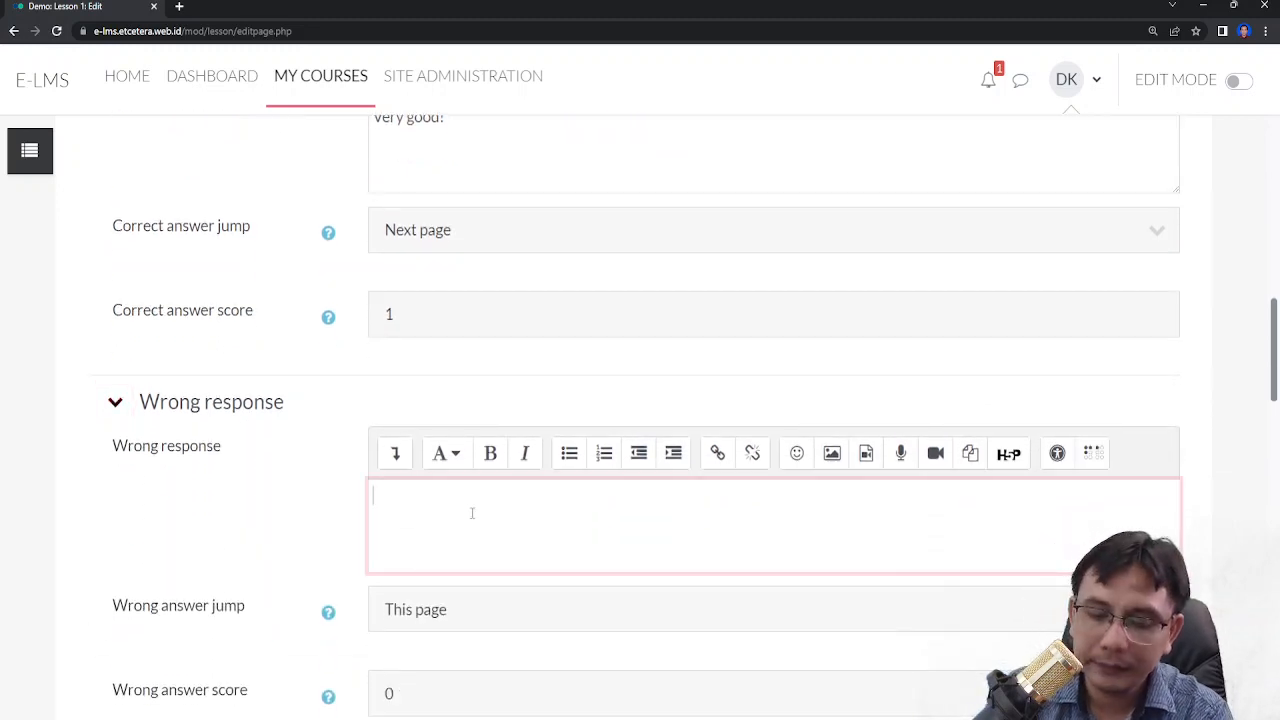
pyautogui.write('Please')
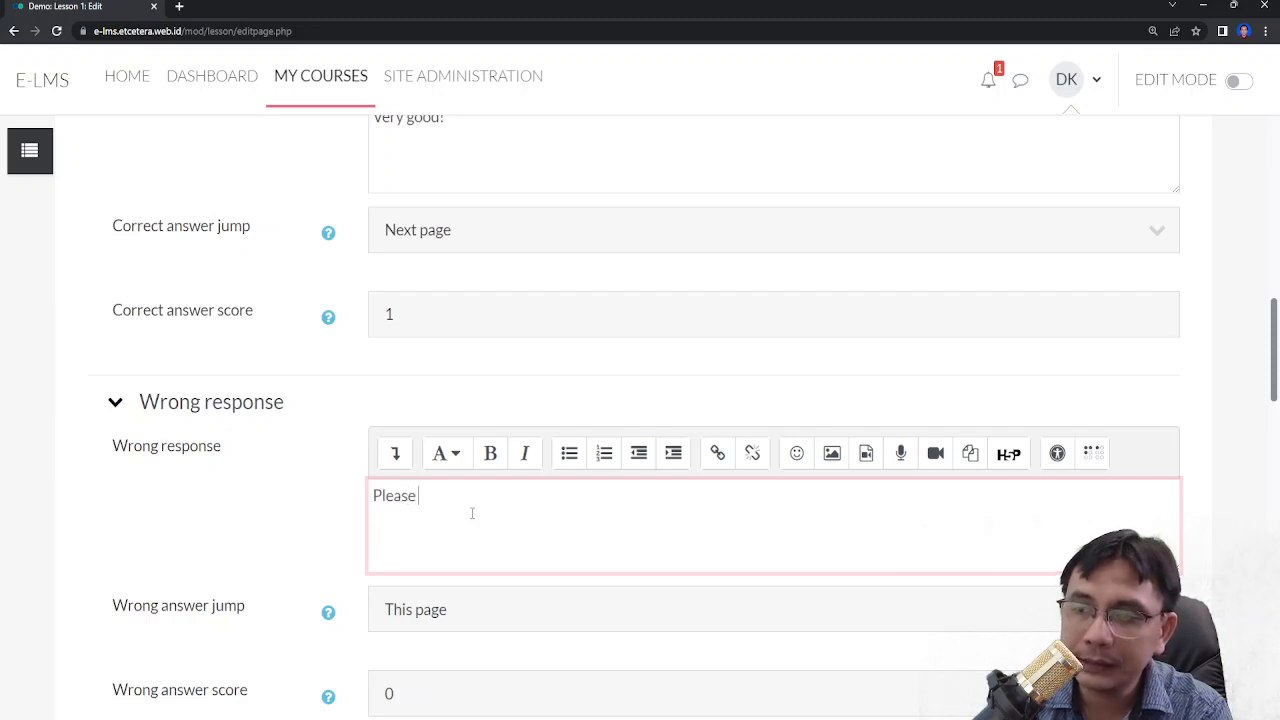
pyautogui.write(' read th')
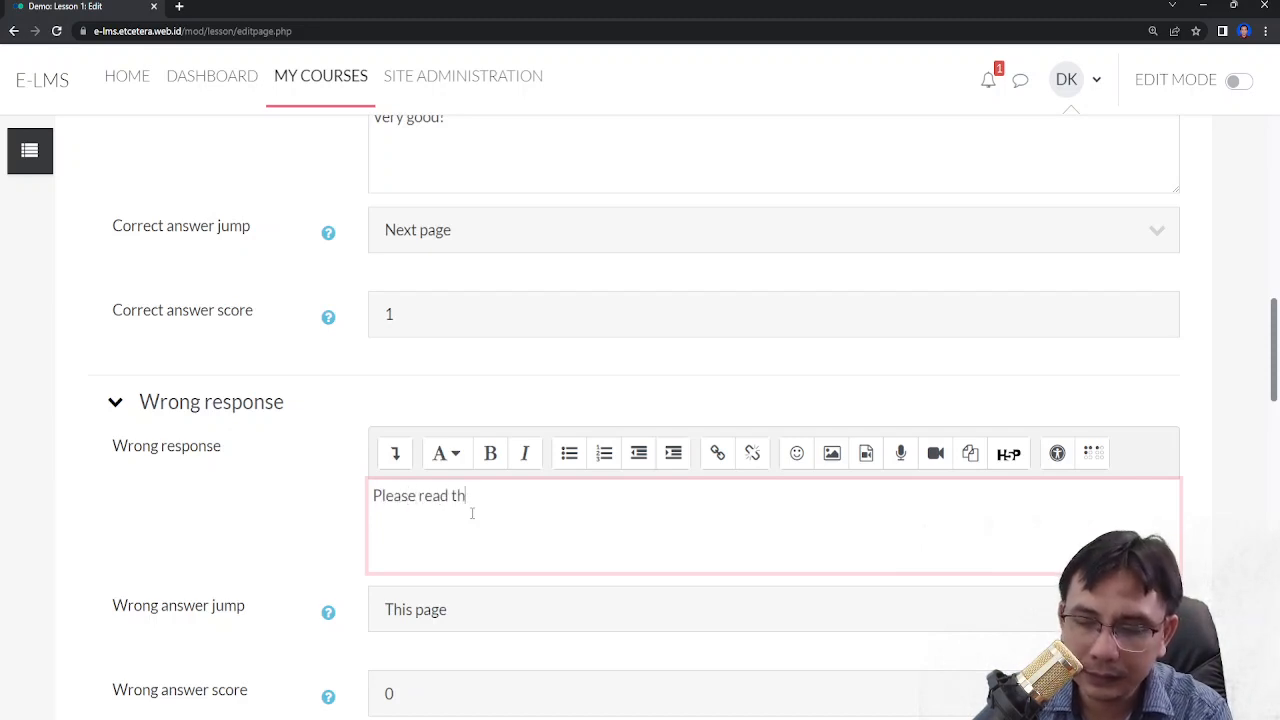
pyautogui.write('e materia')
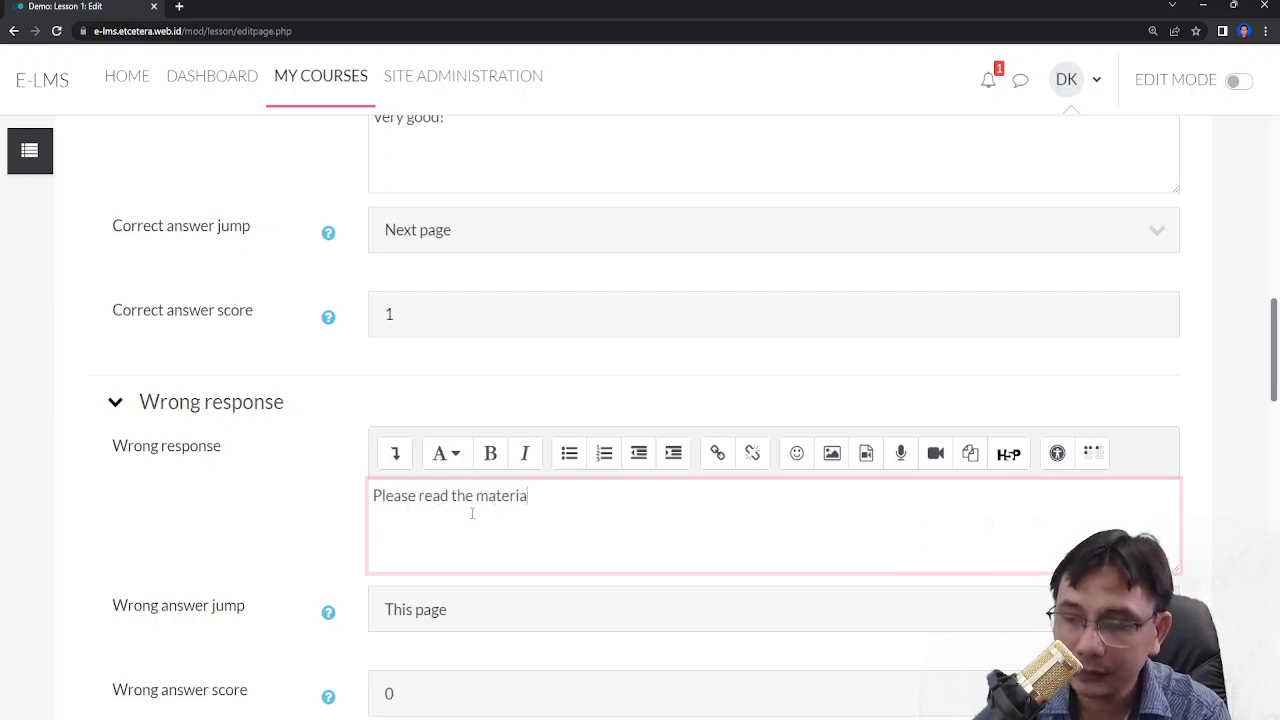
pyautogui.write('ls for an')
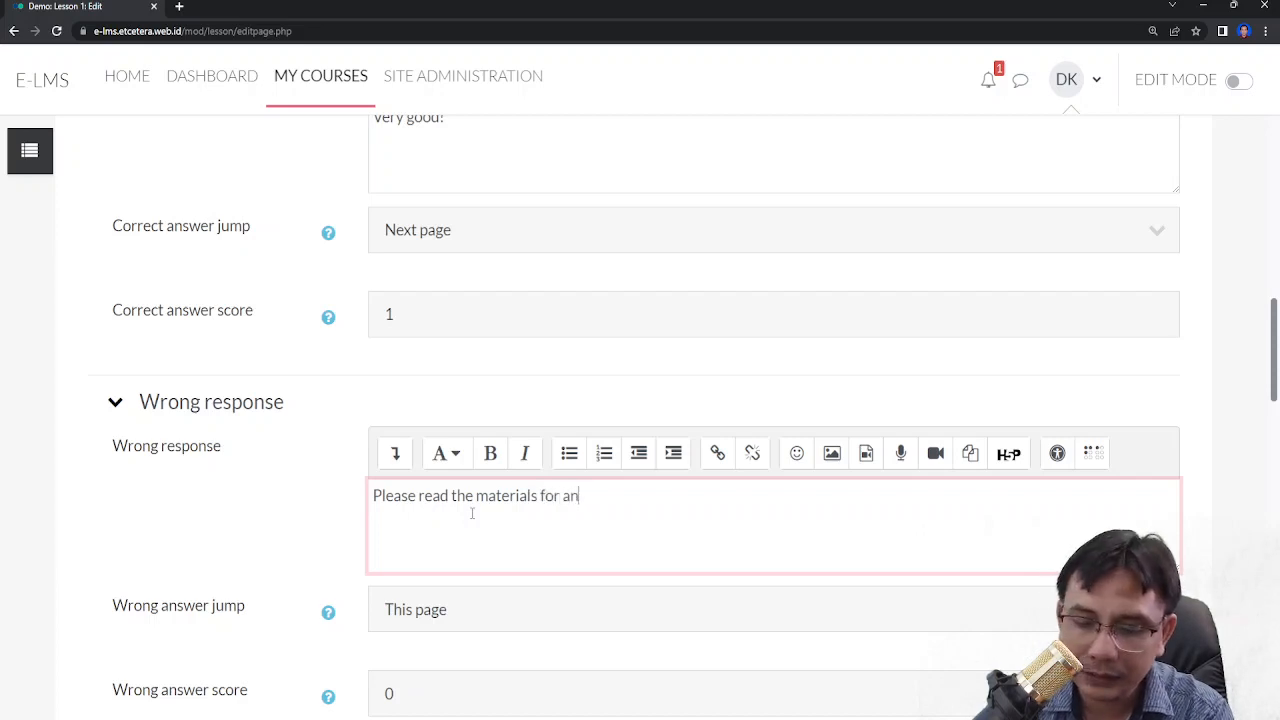
pyautogui.write('swer')
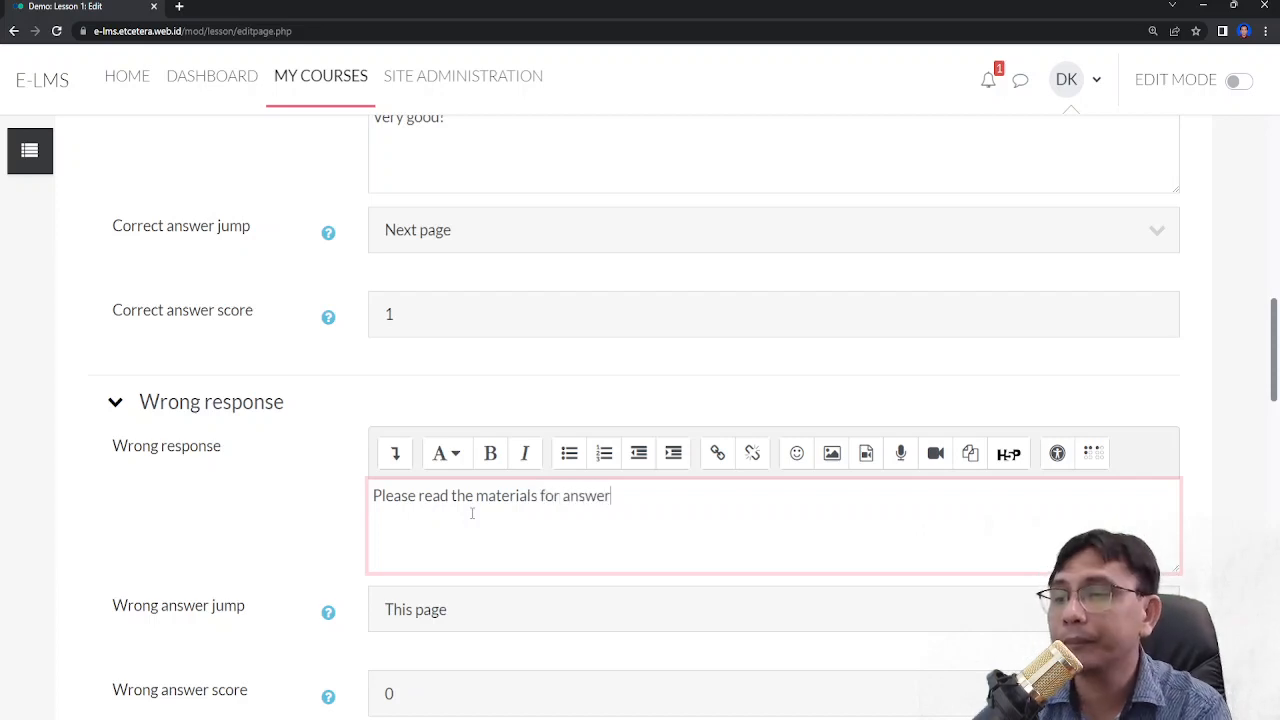
# - Set the wrong answer jump to Next page
pyautogui.click(489, 631)
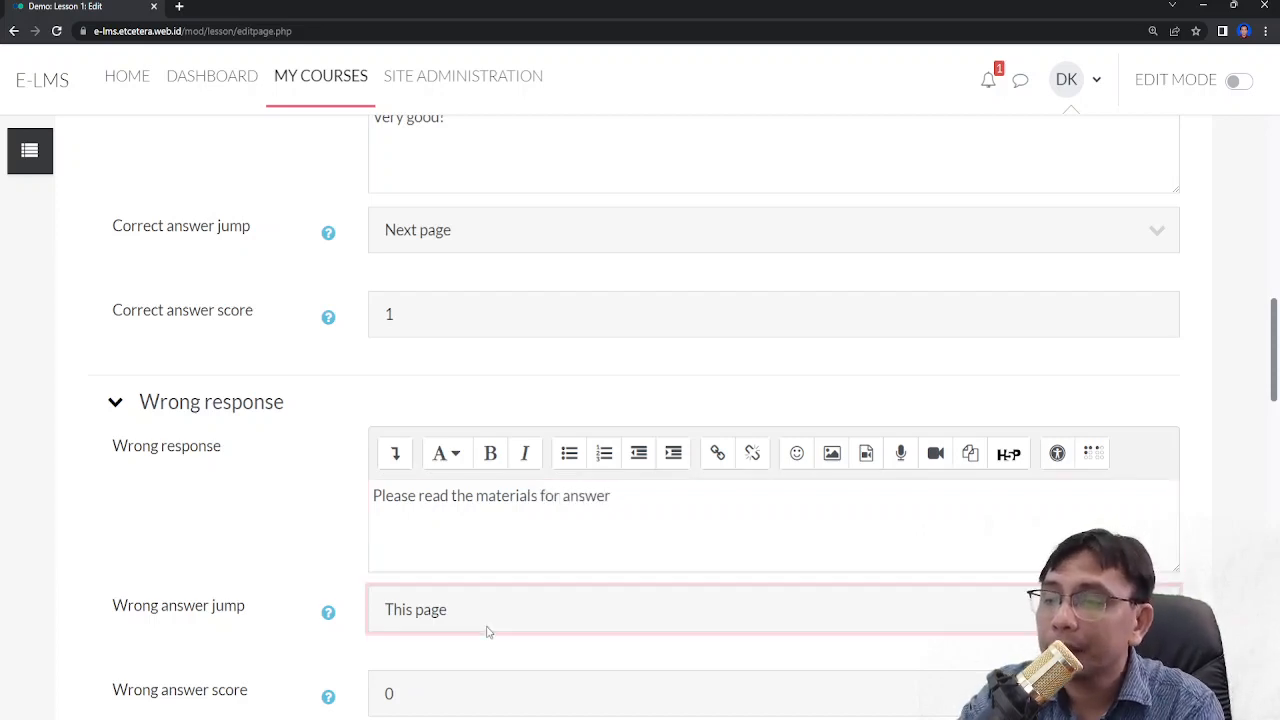
pyautogui.click(460, 249)
pyautogui.click(243, 496)
pyautogui.scroll(-2, 432, 584)
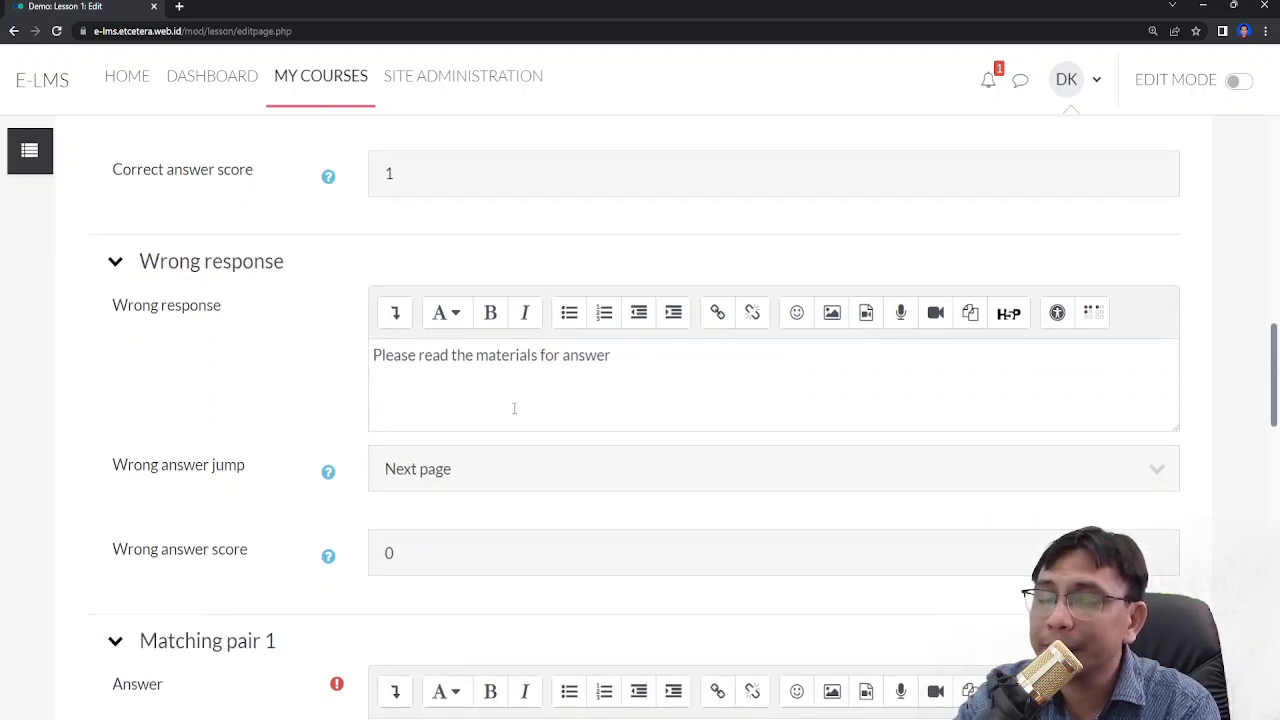
pyautogui.click(514, 480)
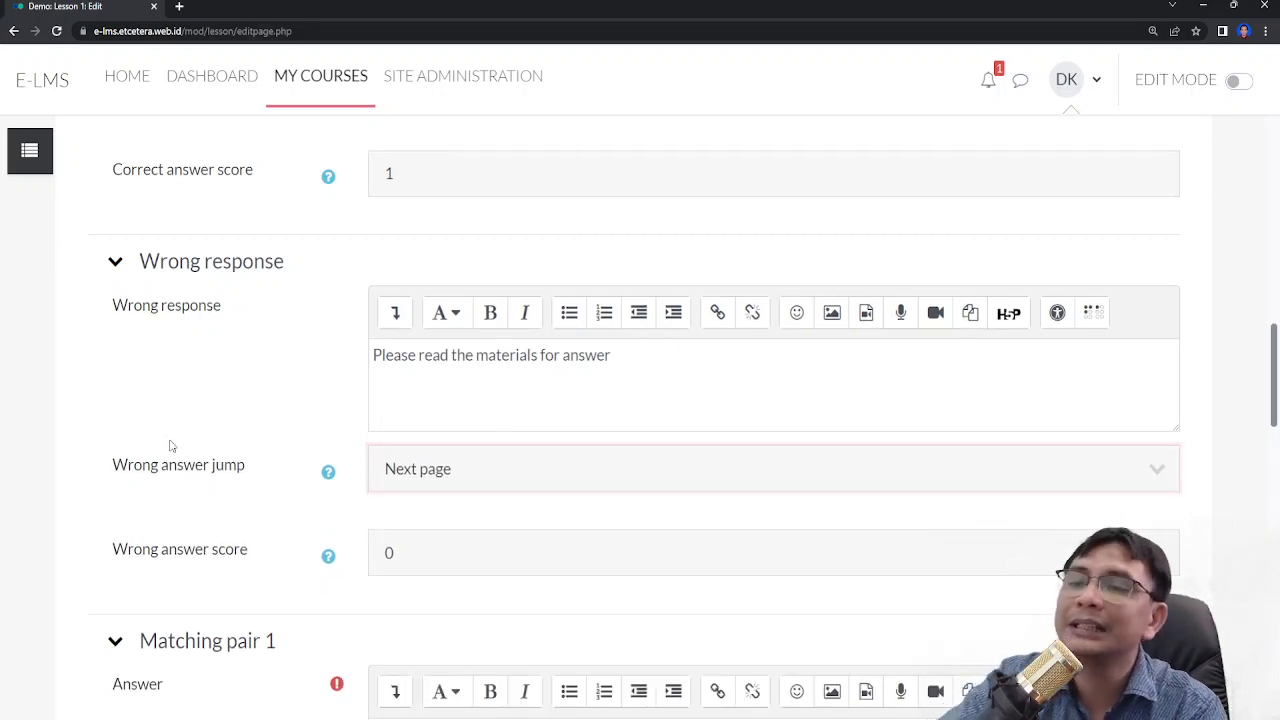
# - Set the correct answer score to 4
pyautogui.scroll(-2, 256, 460)
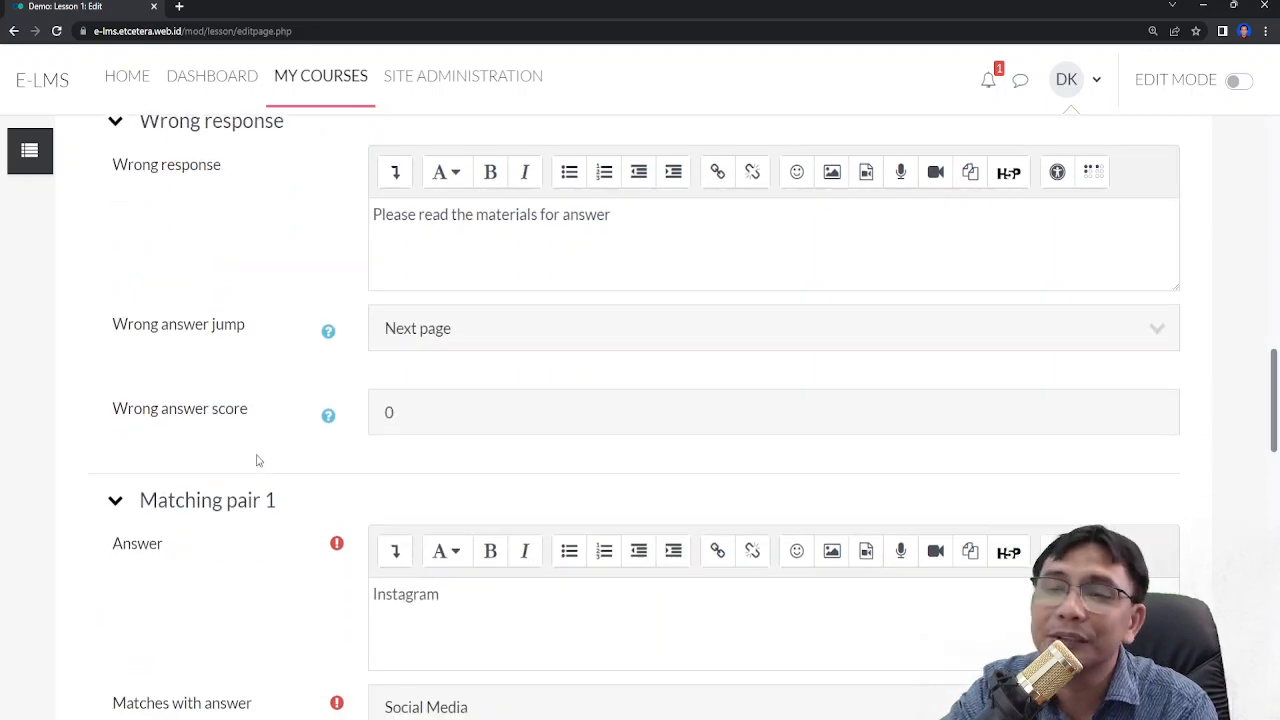
pyautogui.scroll(5, 256, 460)
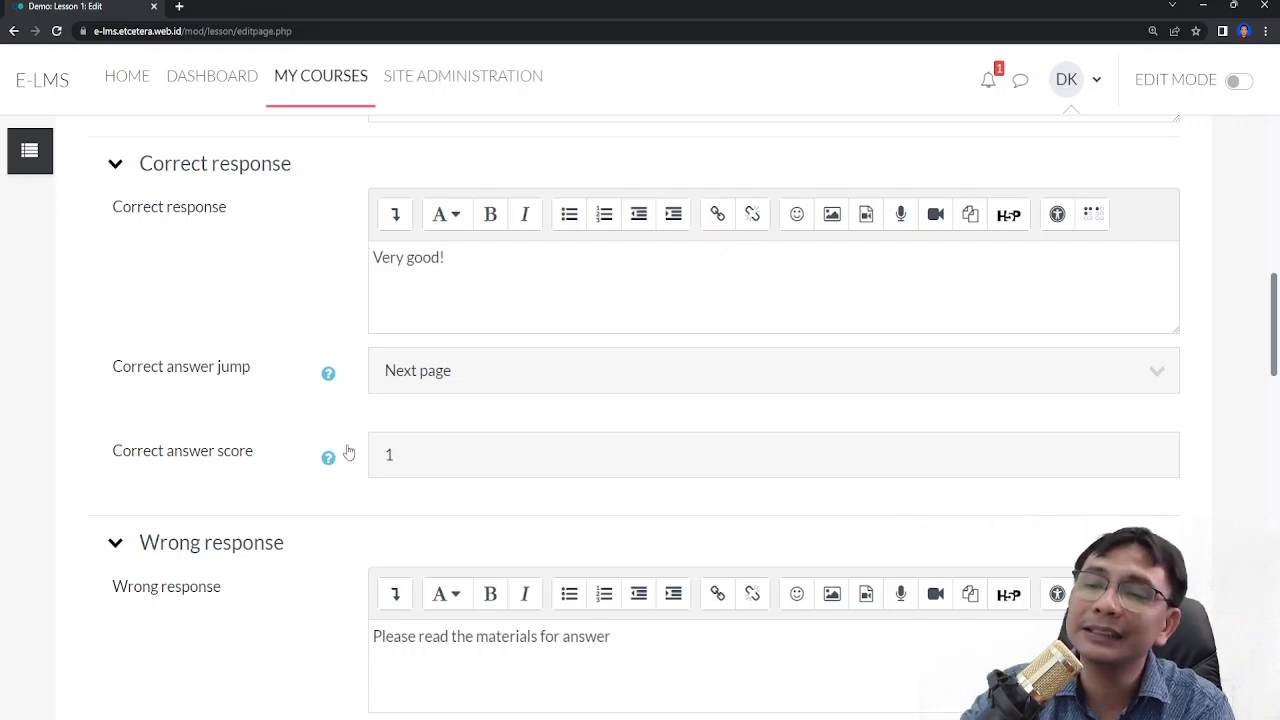
pyautogui.moveTo(403, 463); pyautogui.dragTo(283, 469)
pyautogui.write('4')
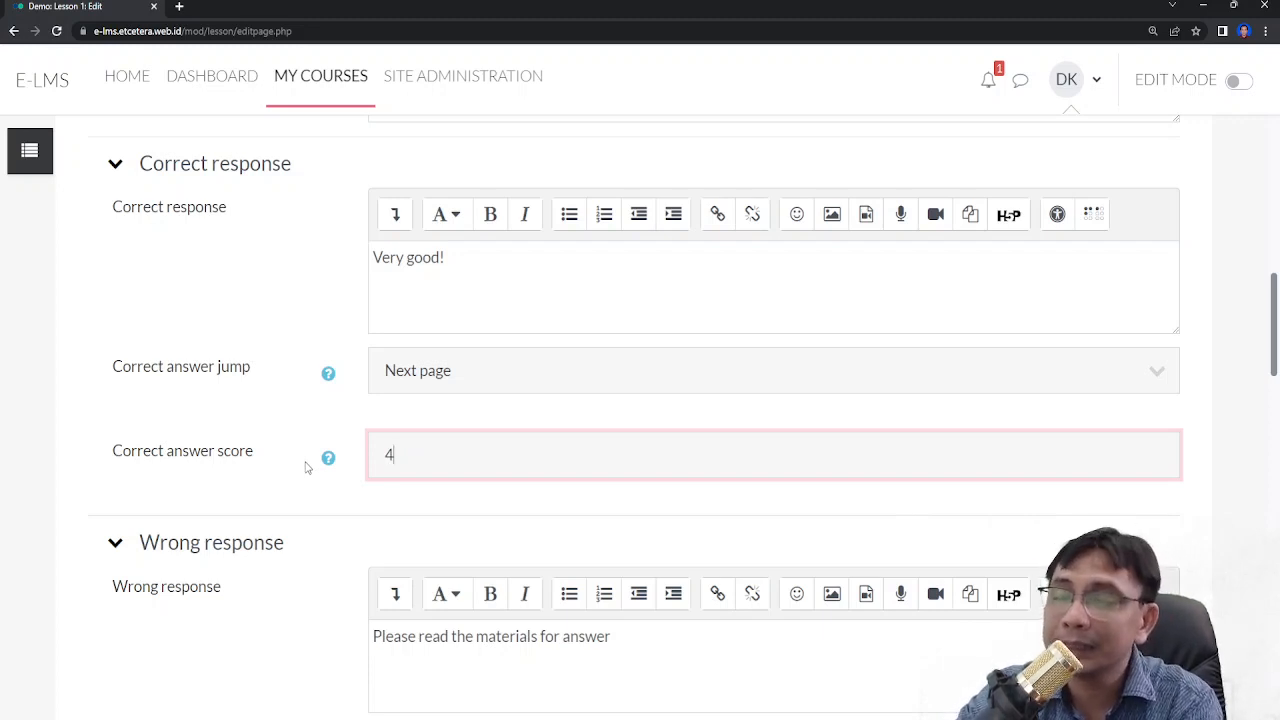
# - Save the Matching question page
pyautogui.scroll(-7, 307, 465)
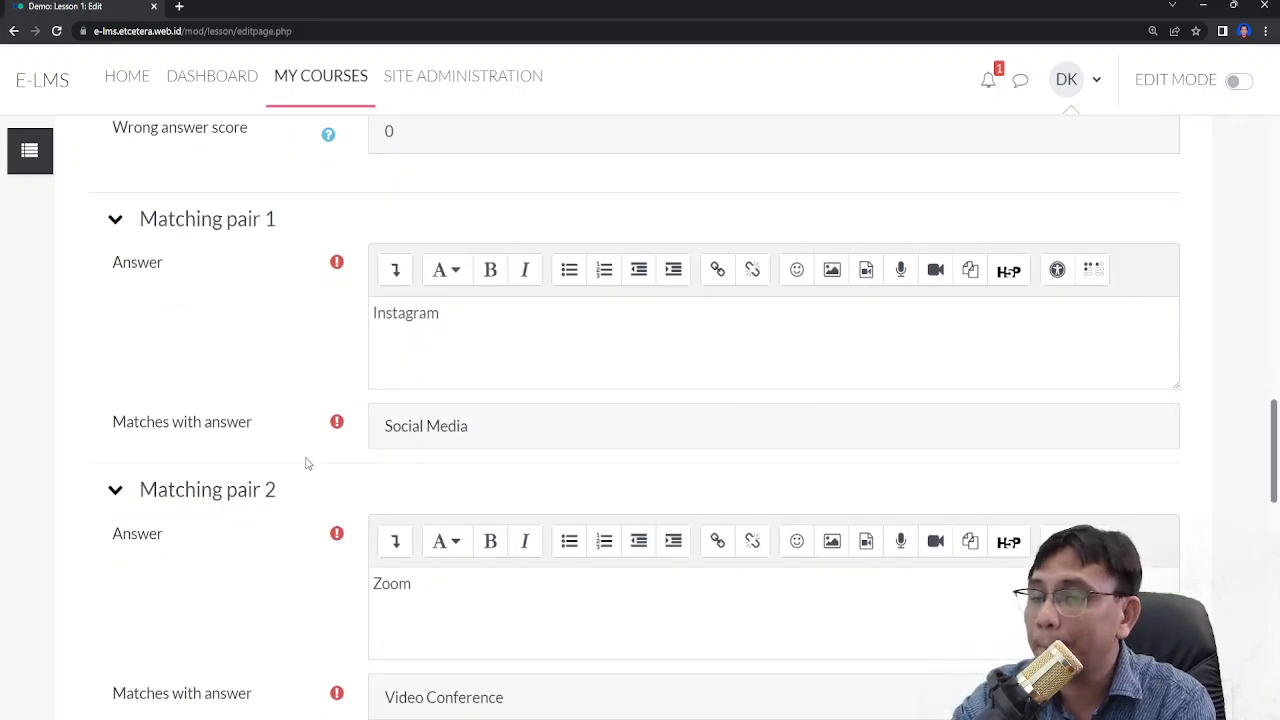
pyautogui.scroll(-7, 307, 463)
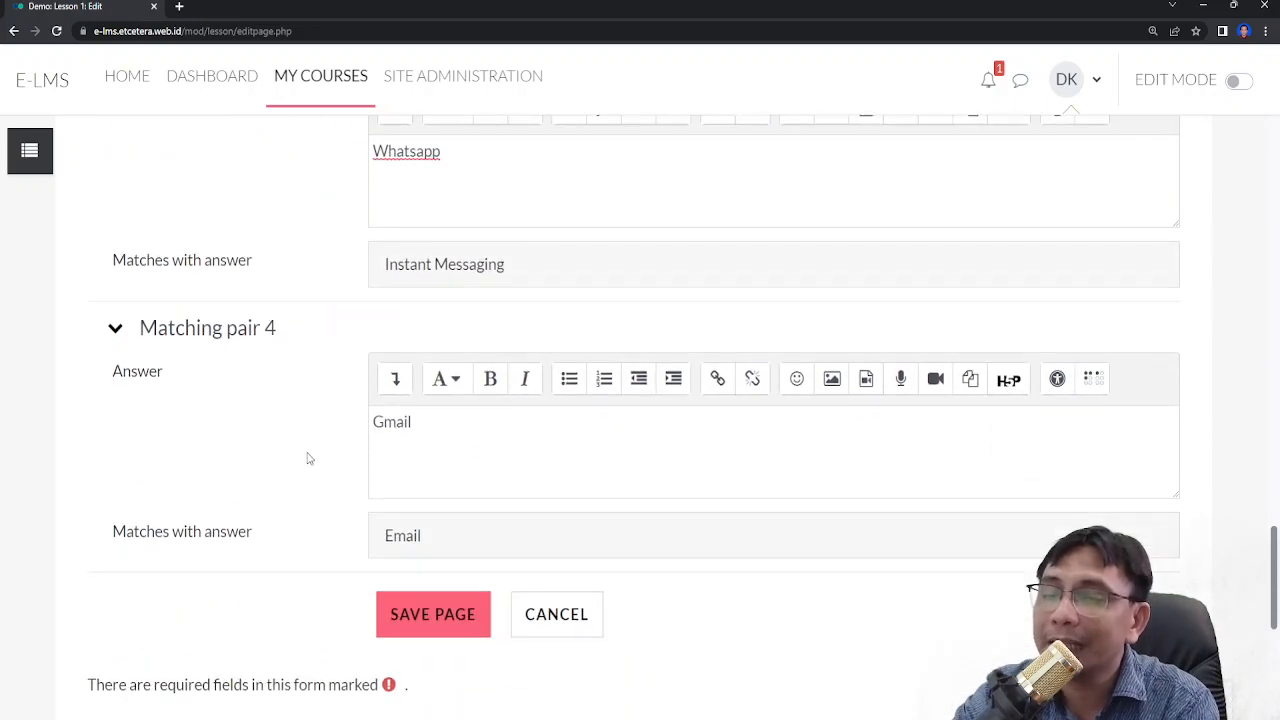
pyautogui.scroll(-4, 307, 458)
pyautogui.click(443, 261)
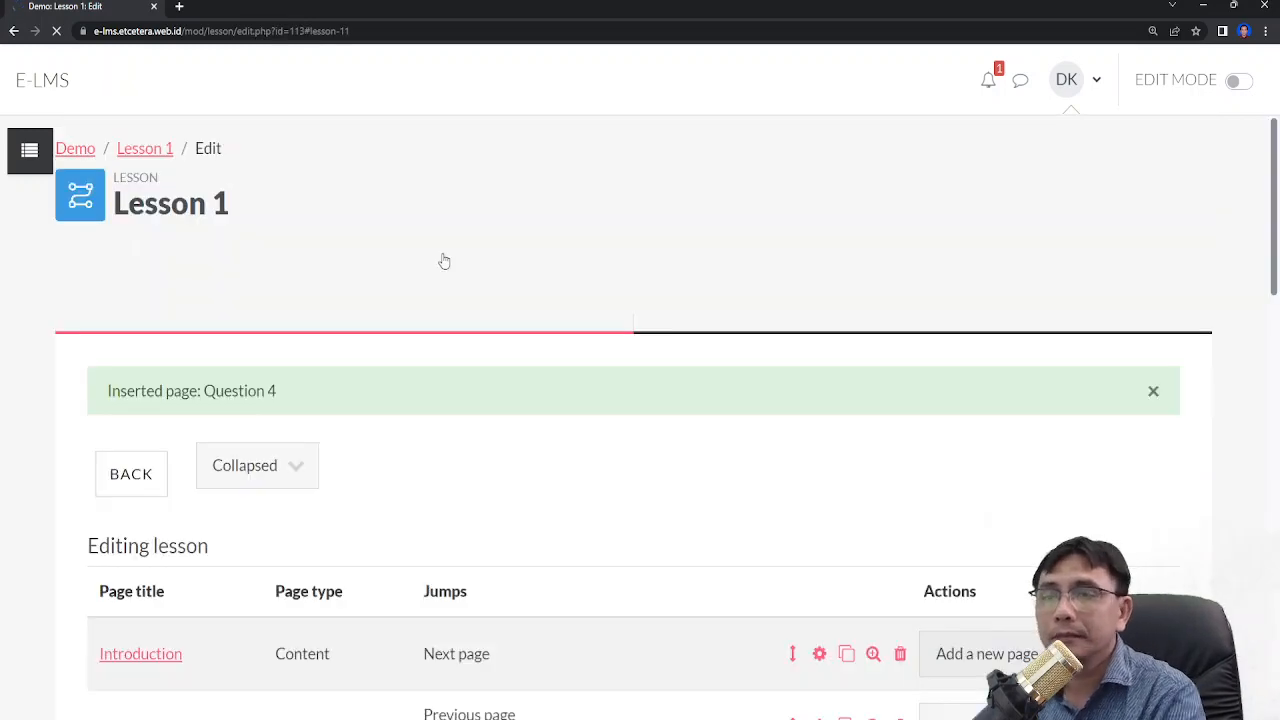
# - Add a new Short answer question page after Question 4 inside the second cluster
pyautogui.scroll(-5, 980, 163)
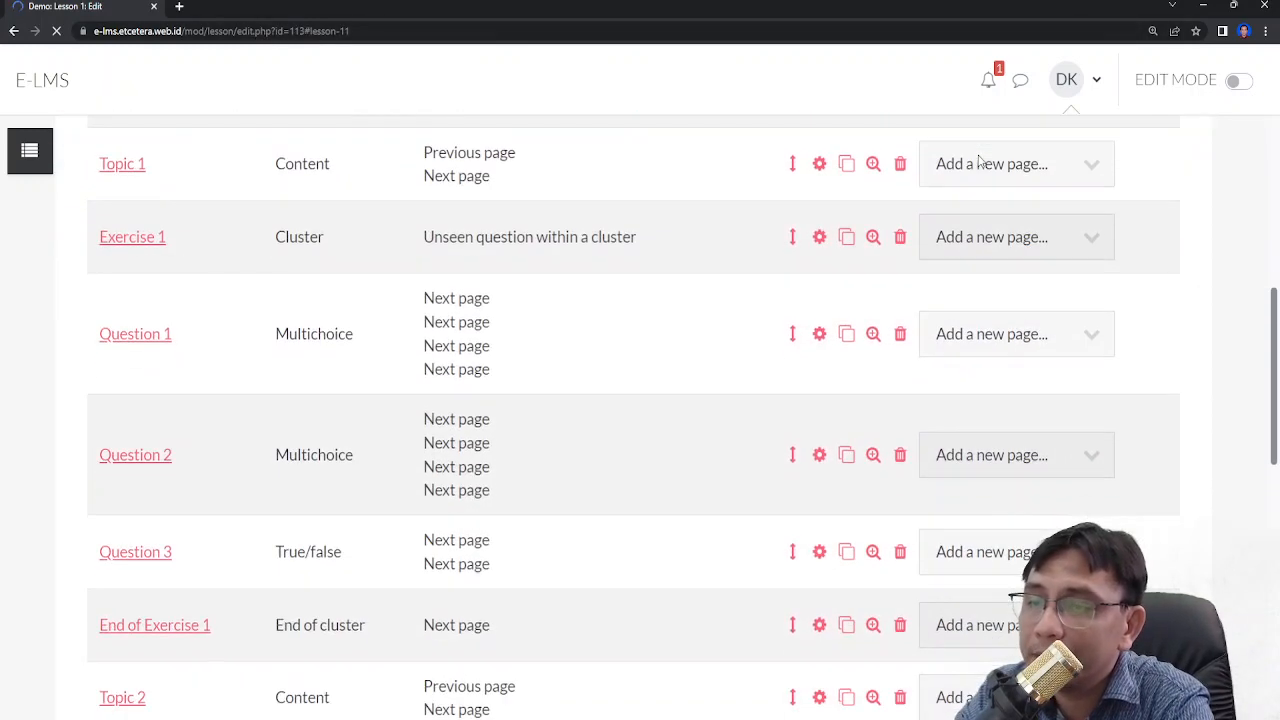
pyautogui.scroll(-5, 980, 163)
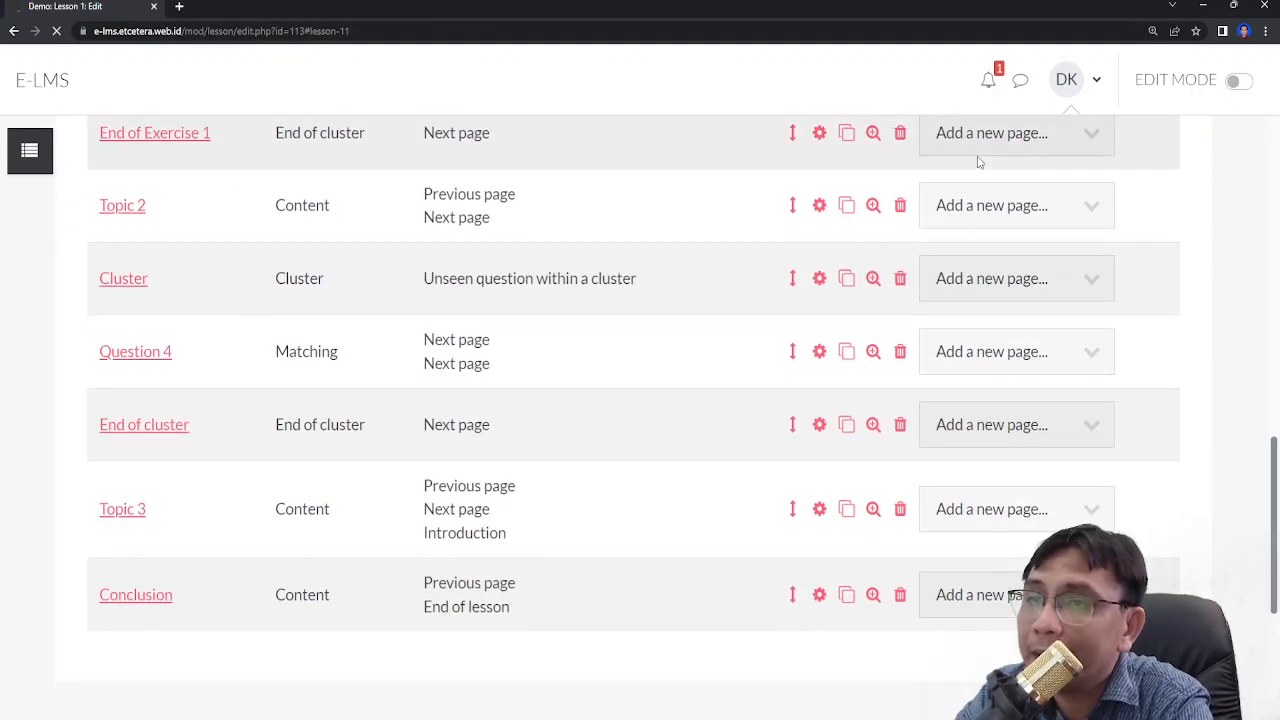
pyautogui.scroll(-1, 980, 163)
pyautogui.scroll(1, 980, 163)
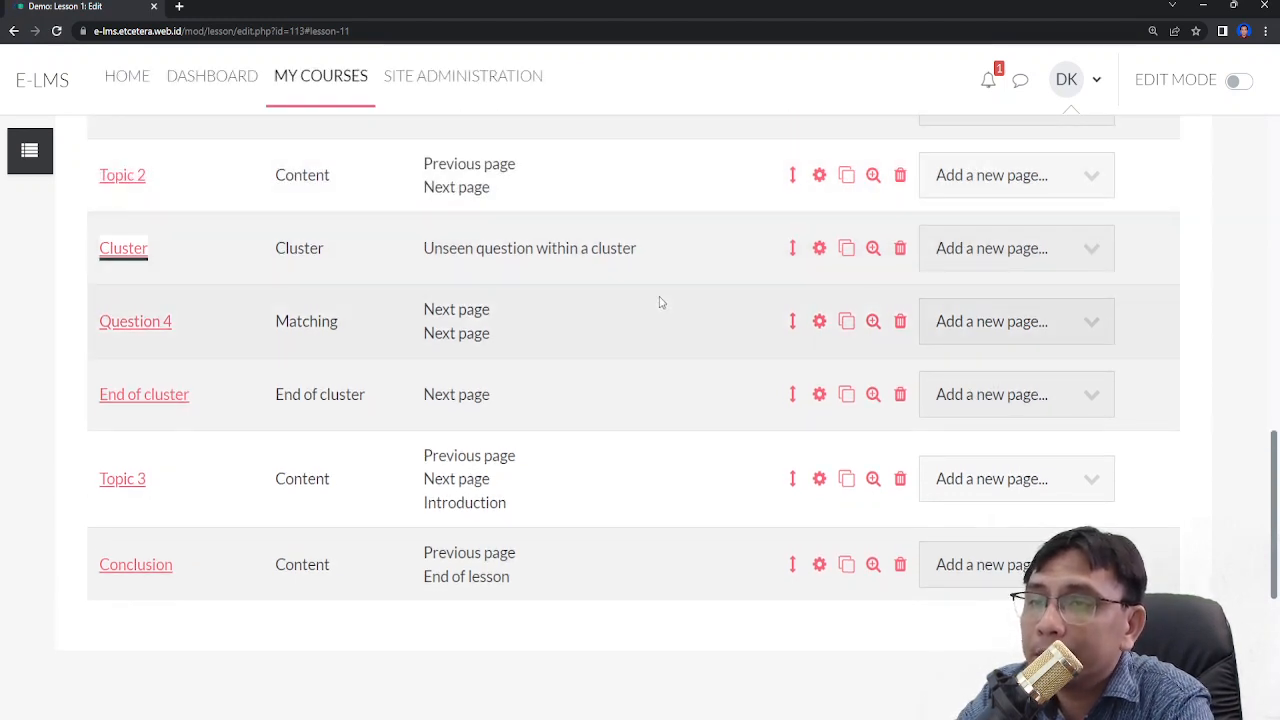
pyautogui.click(998, 322)
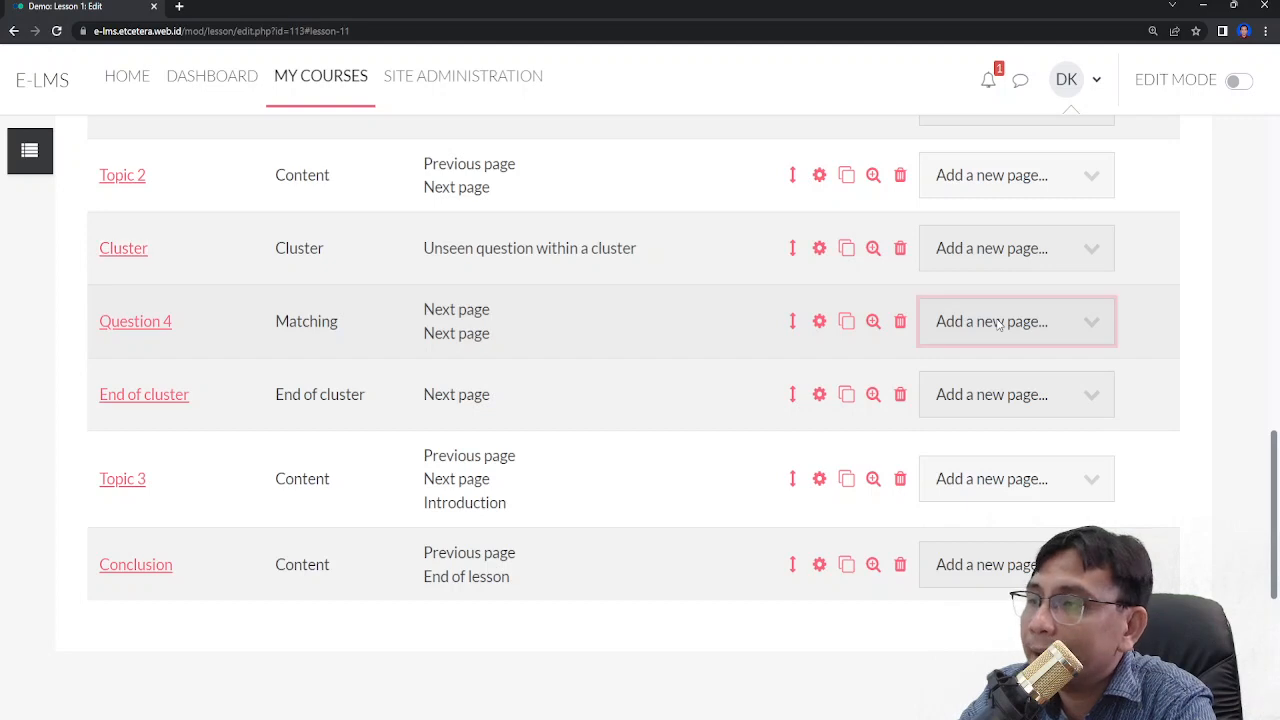
pyautogui.click(1005, 463)
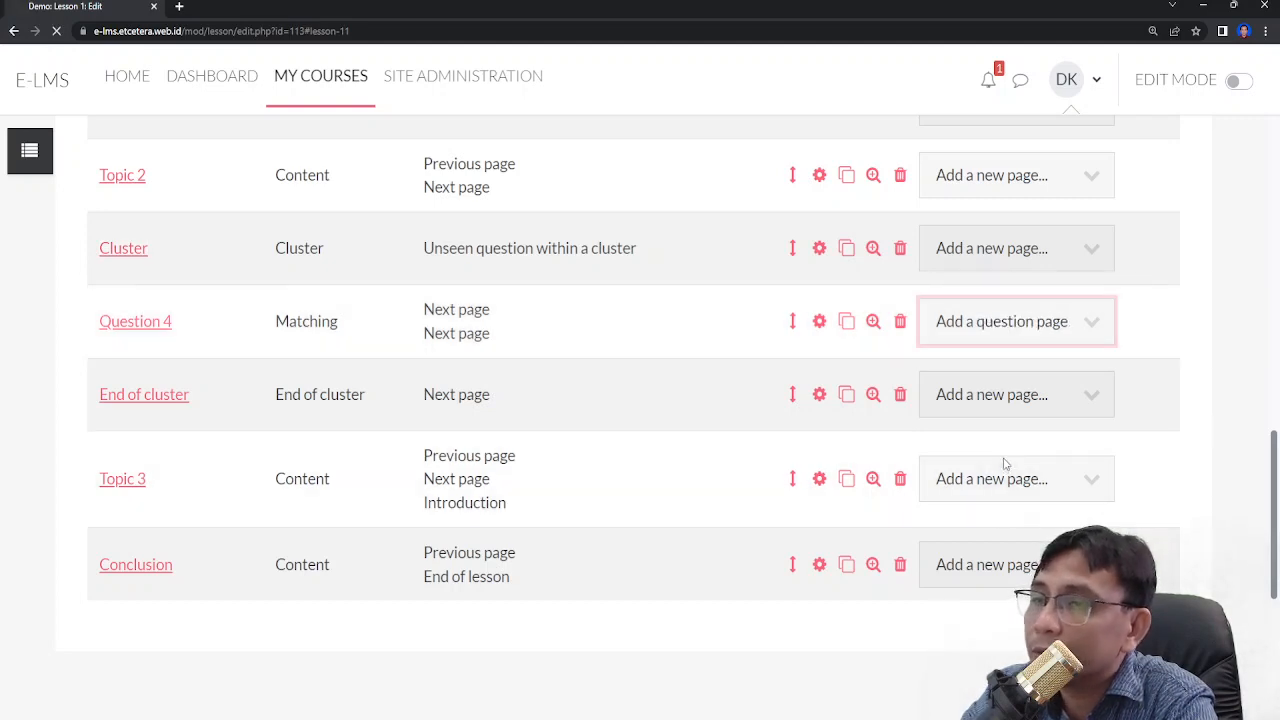
pyautogui.scroll(-1, 543, 426)
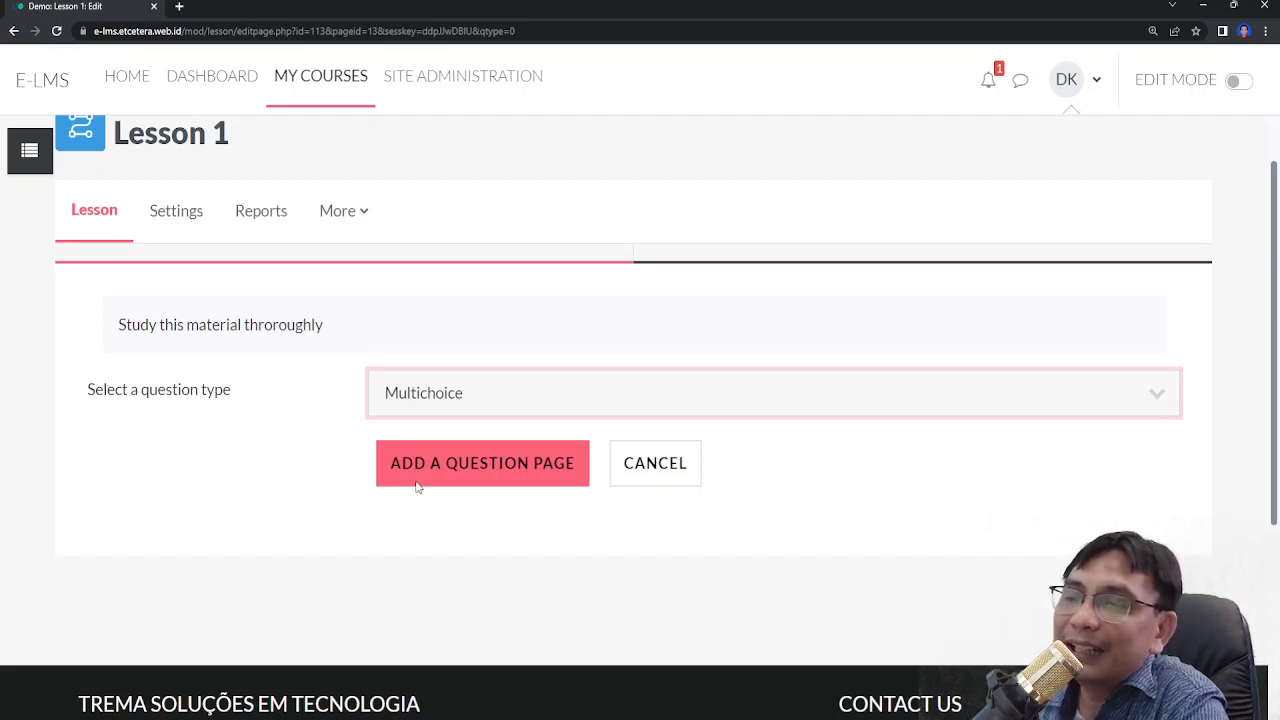
pyautogui.click(491, 513)
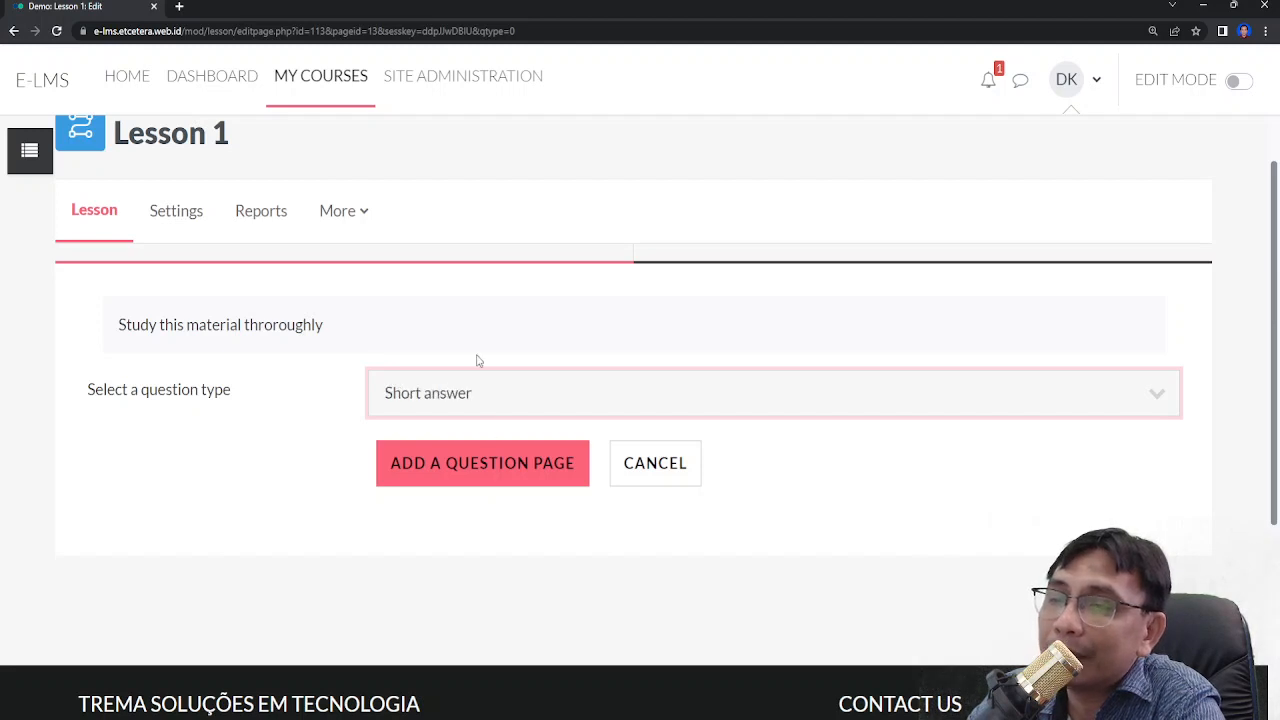
pyautogui.click(496, 474)
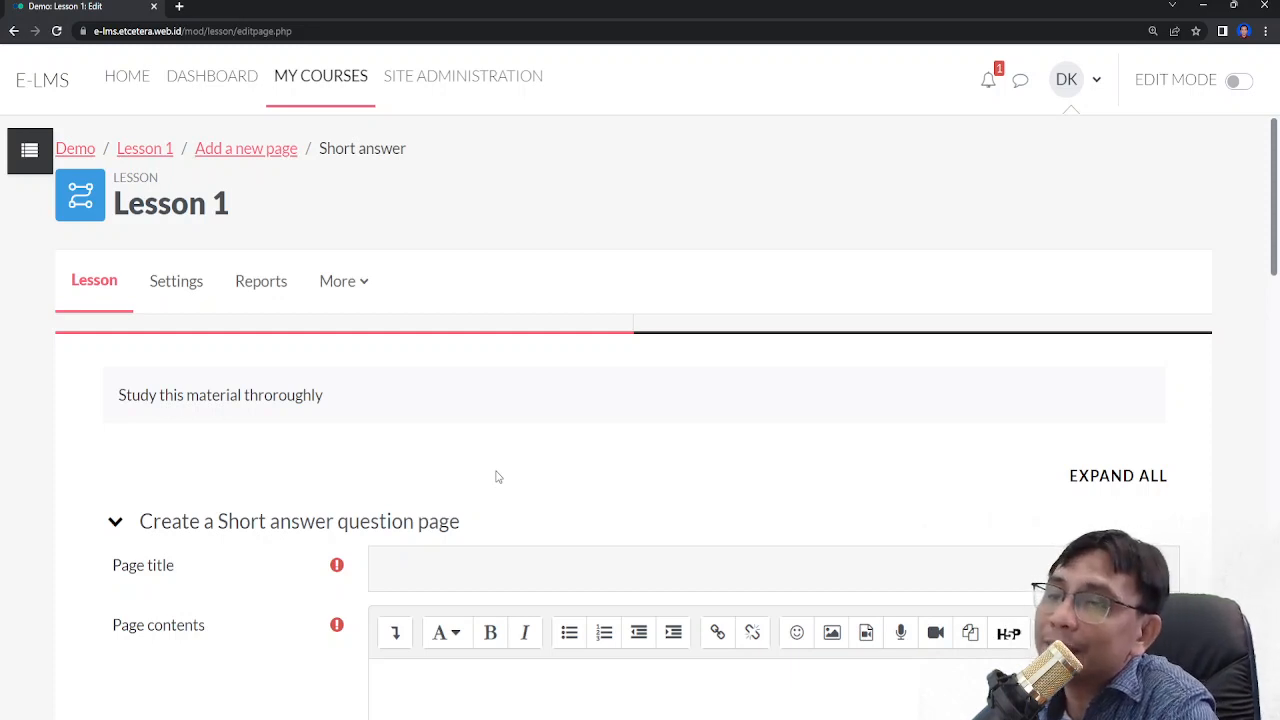
# - Set the page title to 'Question 5'
pyautogui.scroll(-2, 455, 435)
pyautogui.click(467, 365)
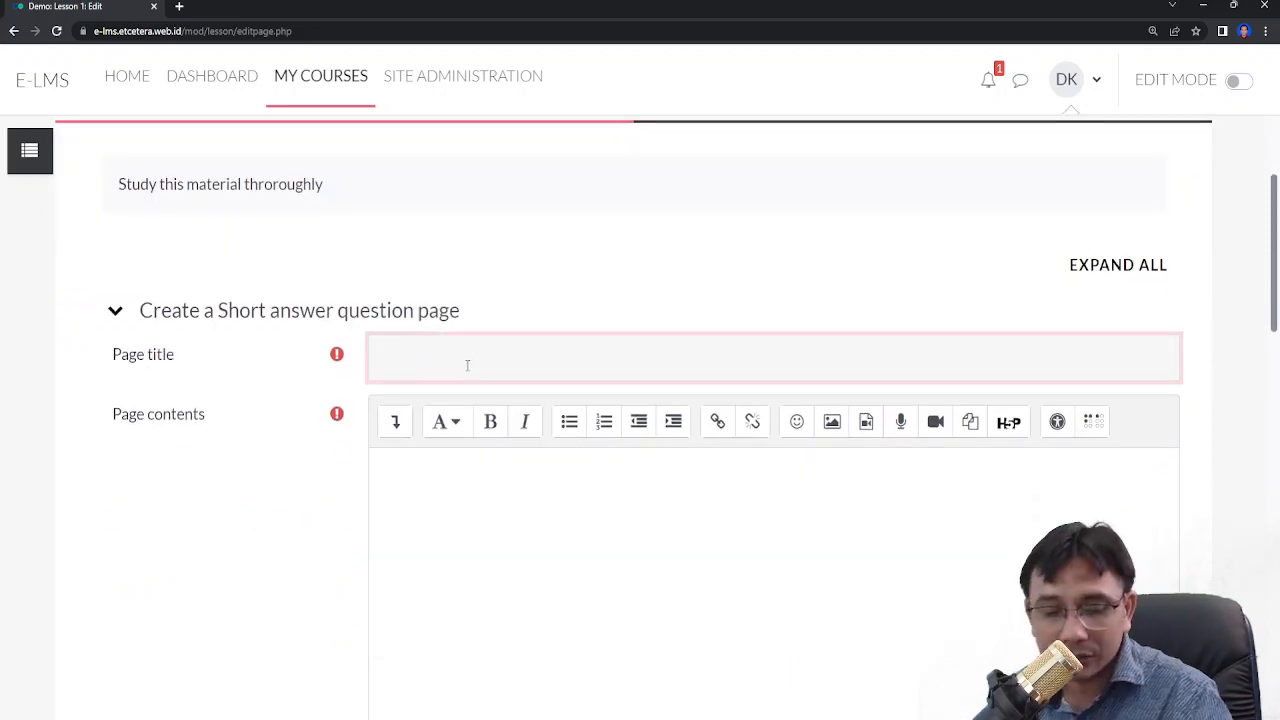
pyautogui.write('Qw')
pyautogui.press('BackSpace')
pyautogui.press('BackSpace')
pyautogui.write('Q')
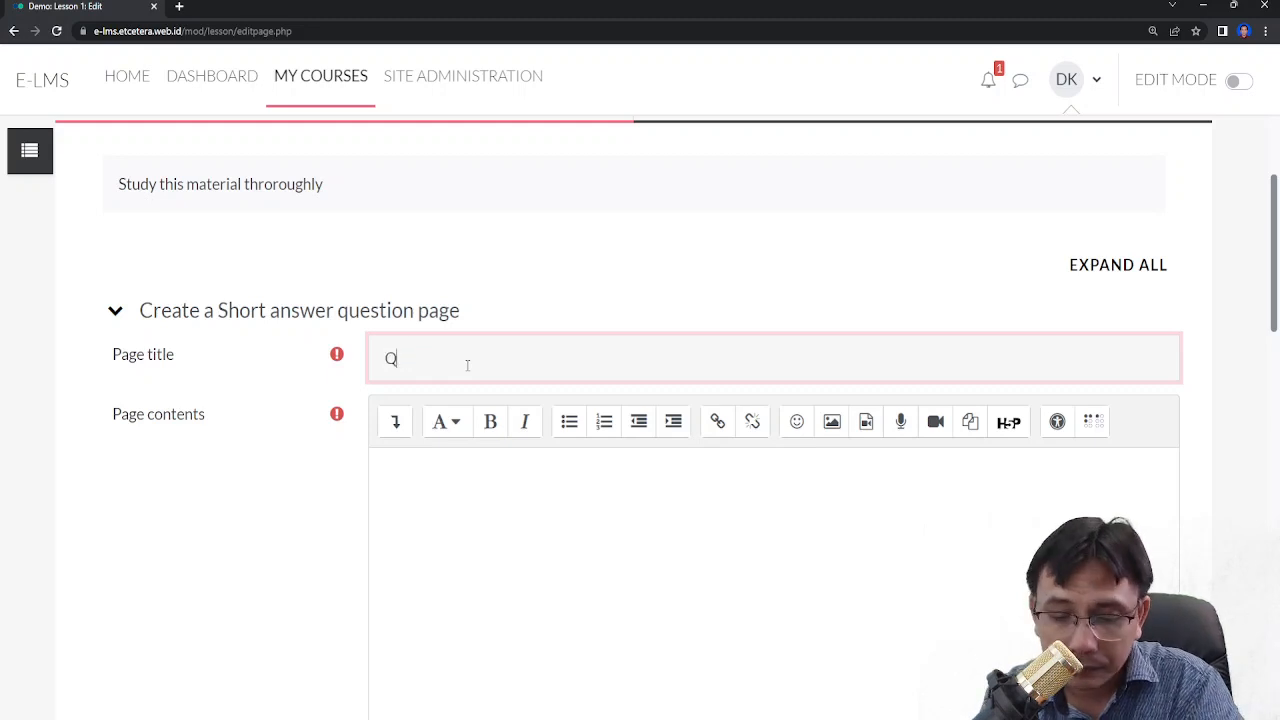
pyautogui.write('uestion 5')
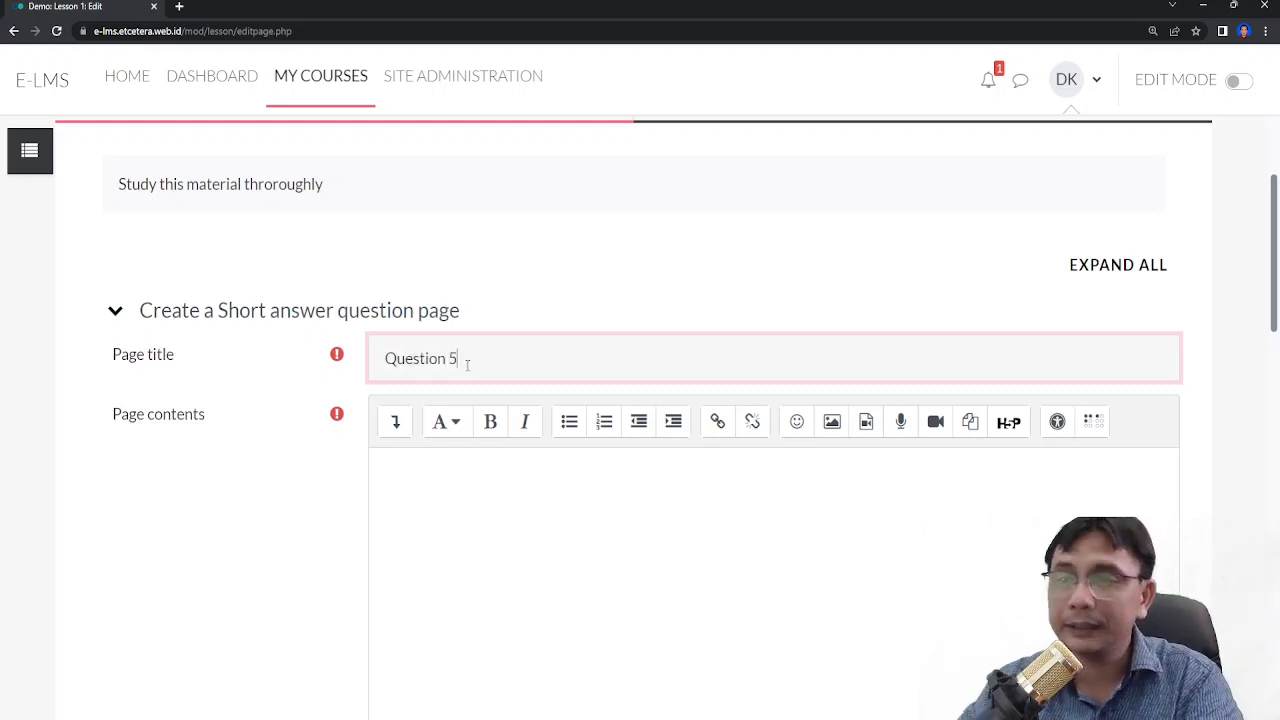
# - Write the page contents 'My father works at the police station. He is a ...'
pyautogui.scroll(-2, 512, 380)
pyautogui.click(509, 389)
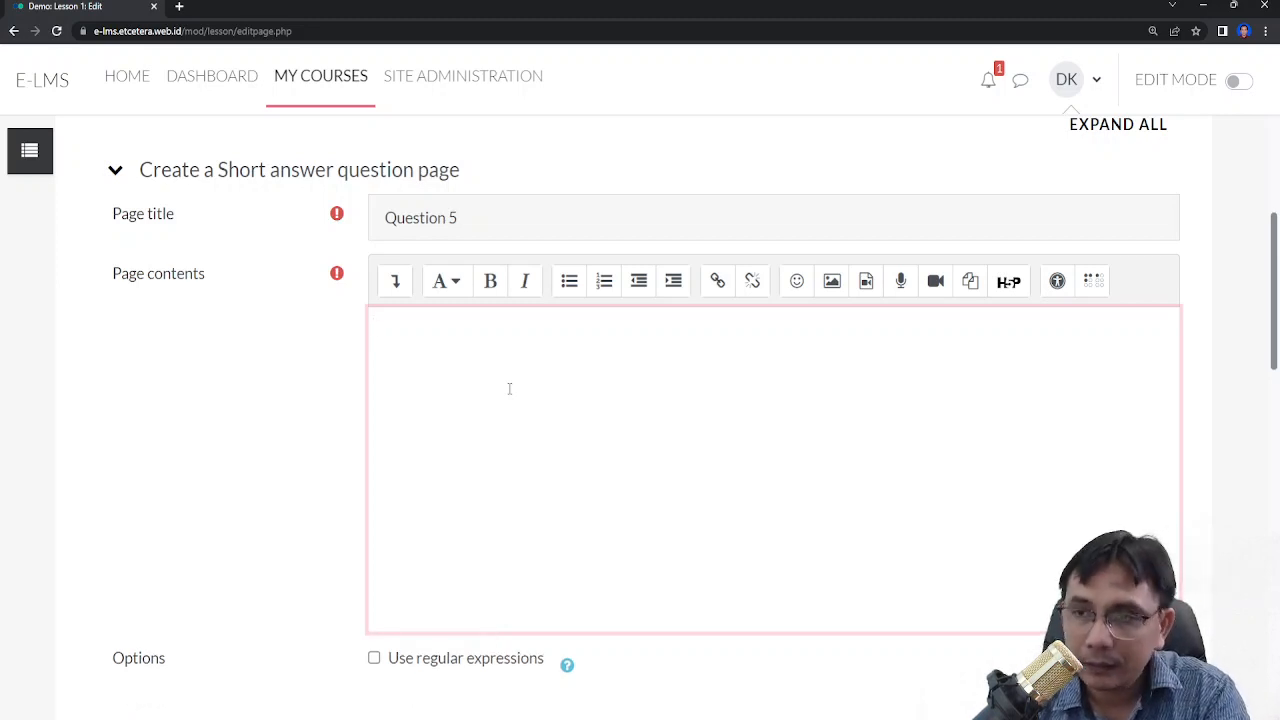
pyautogui.write('My father is')
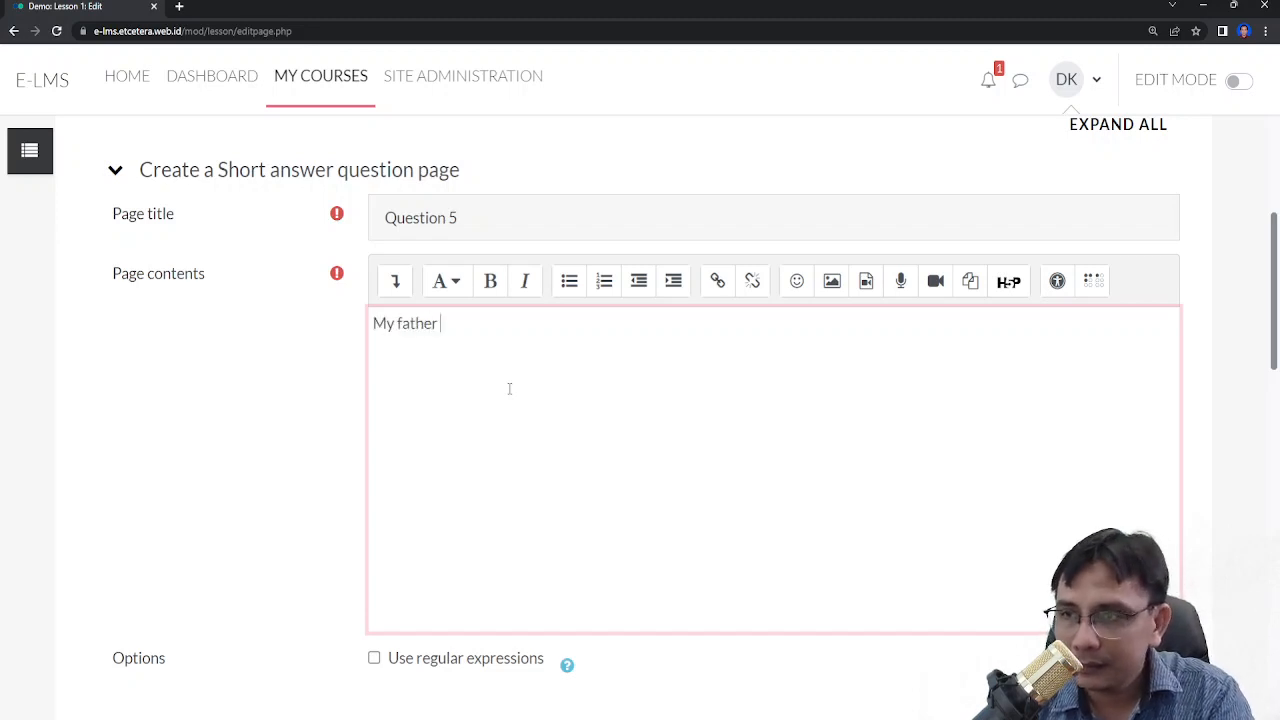
pyautogui.press('BackSpace')
pyautogui.press('BackSpace')
pyautogui.write('works a')
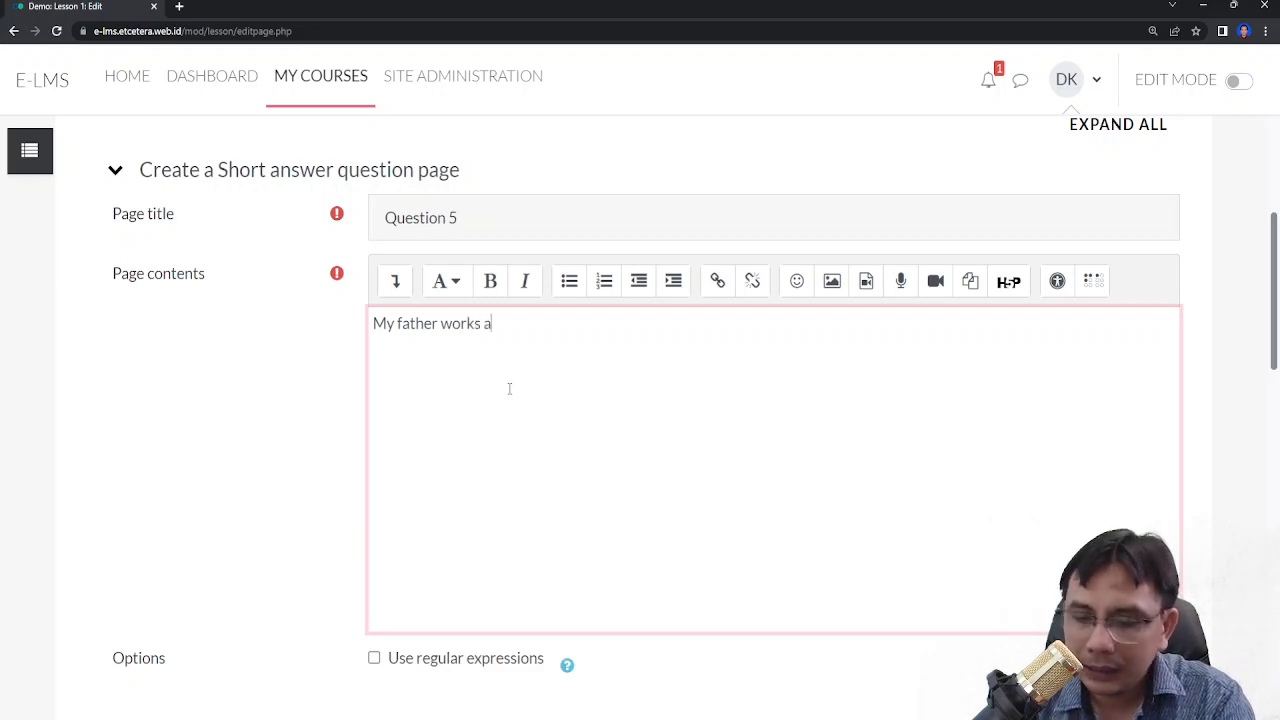
pyautogui.write('t')
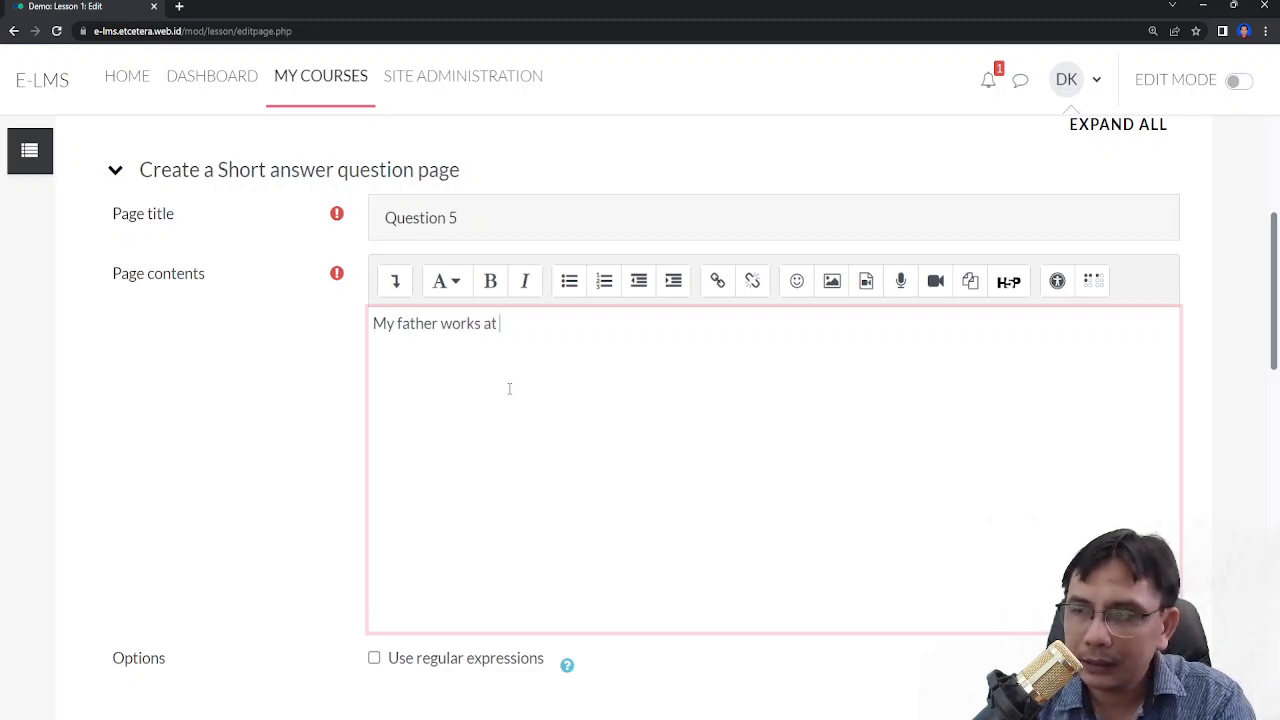
pyautogui.write(' the police statio')
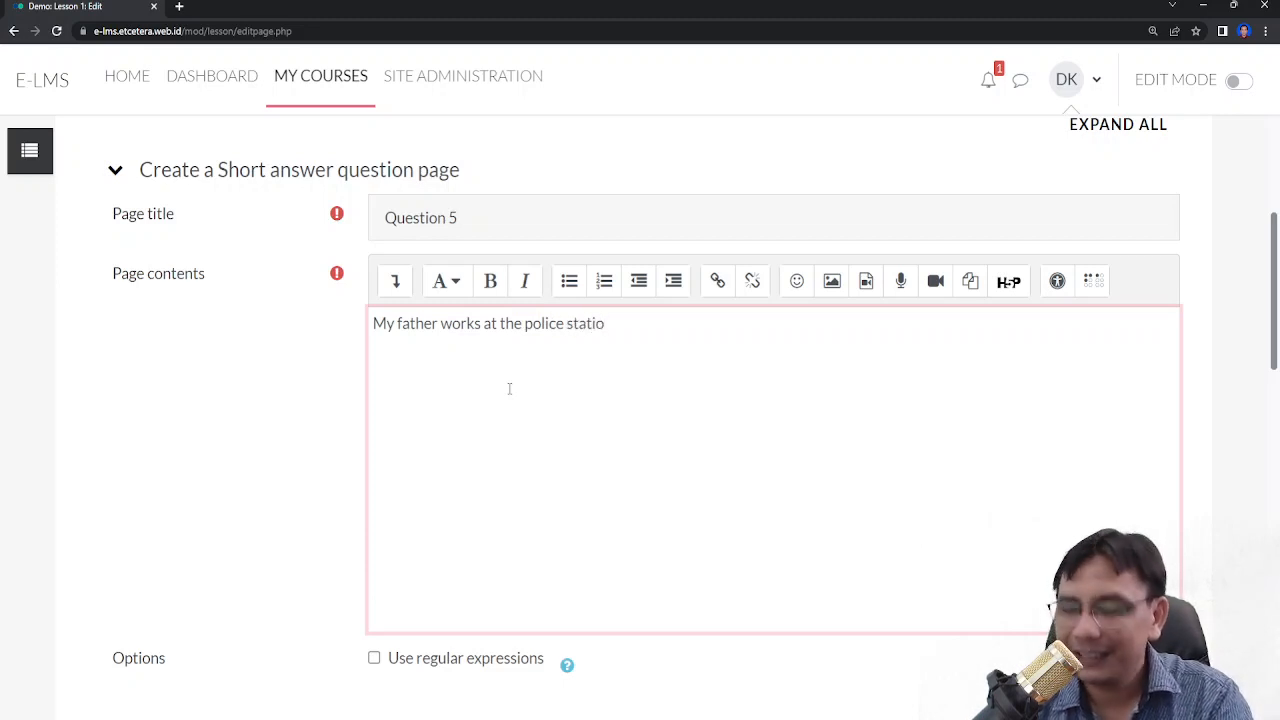
pyautogui.write('n. He is a')
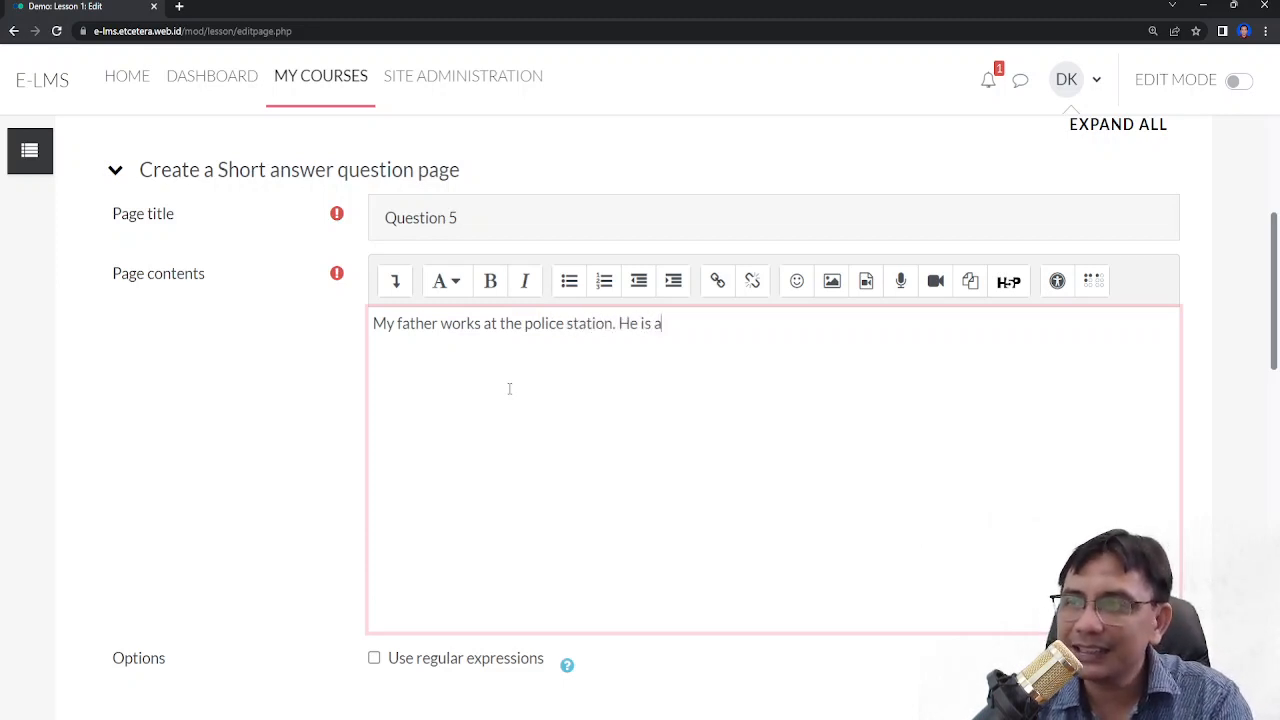
pyautogui.write(' ...')
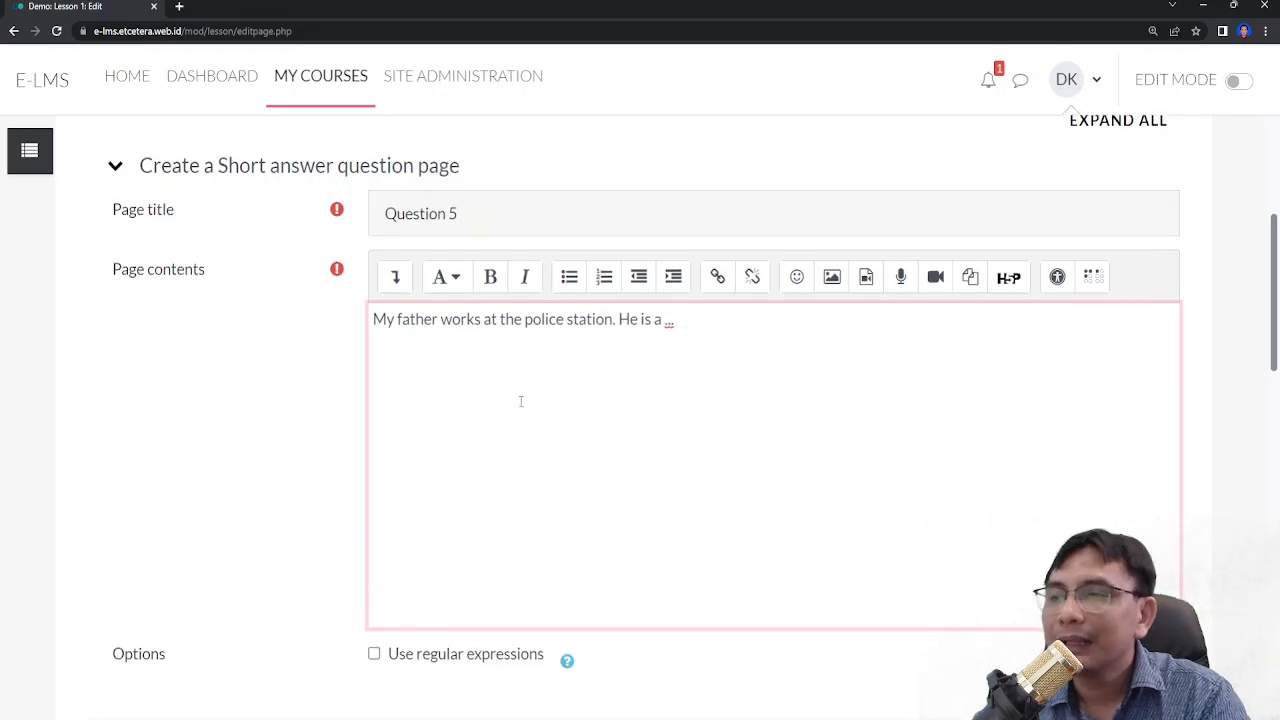
# - Enter 'policeman' as the first answer
pyautogui.scroll(-2, 520, 395)
pyautogui.scroll(-3, 520, 360)
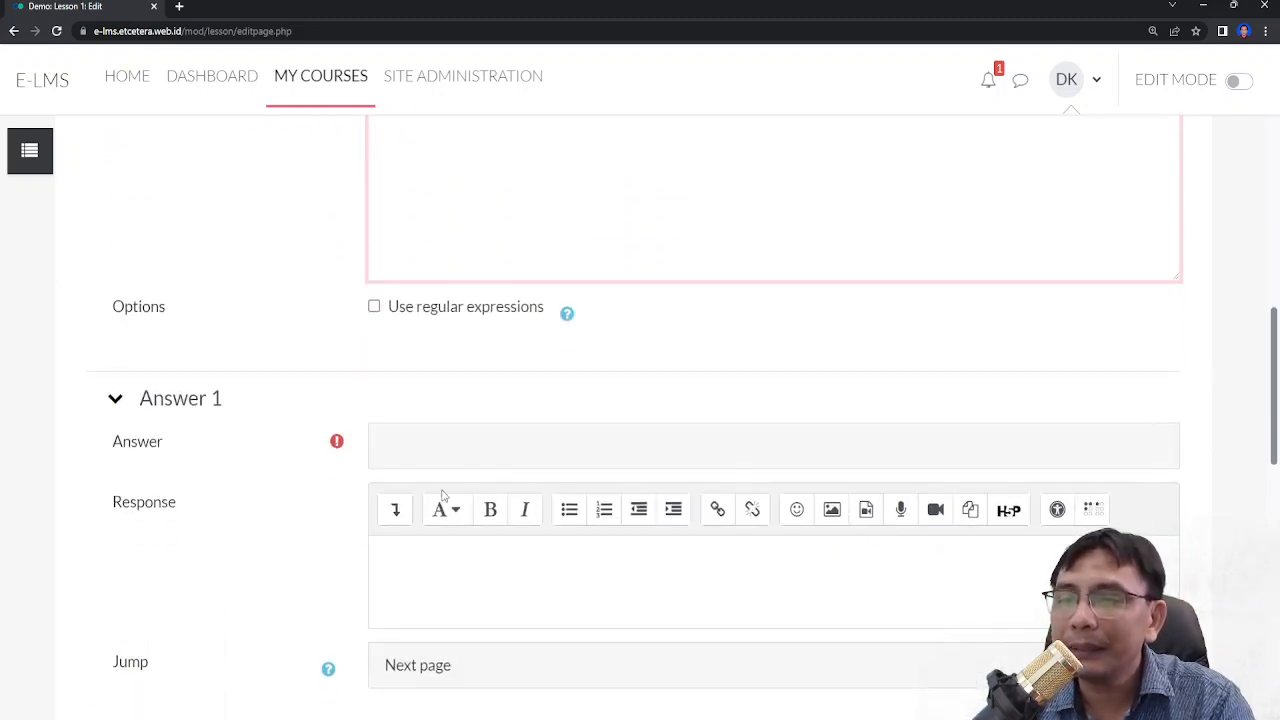
pyautogui.click(470, 441)
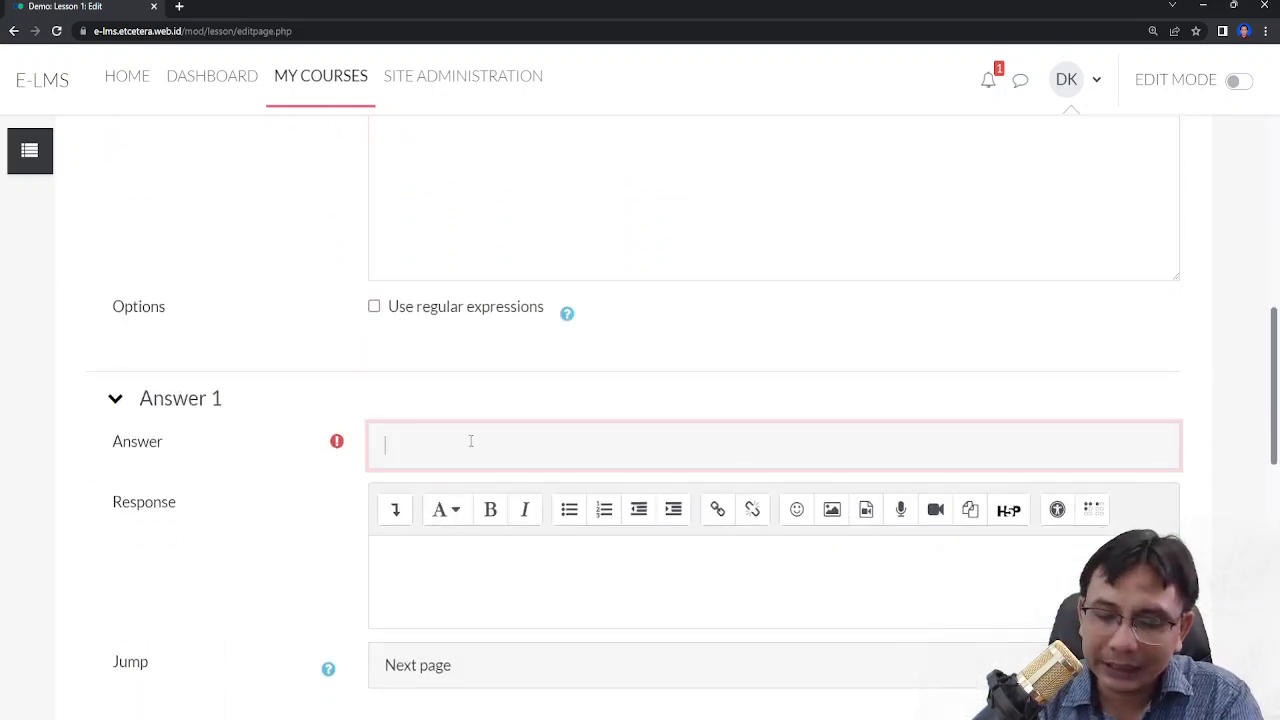
pyautogui.write('policeman')
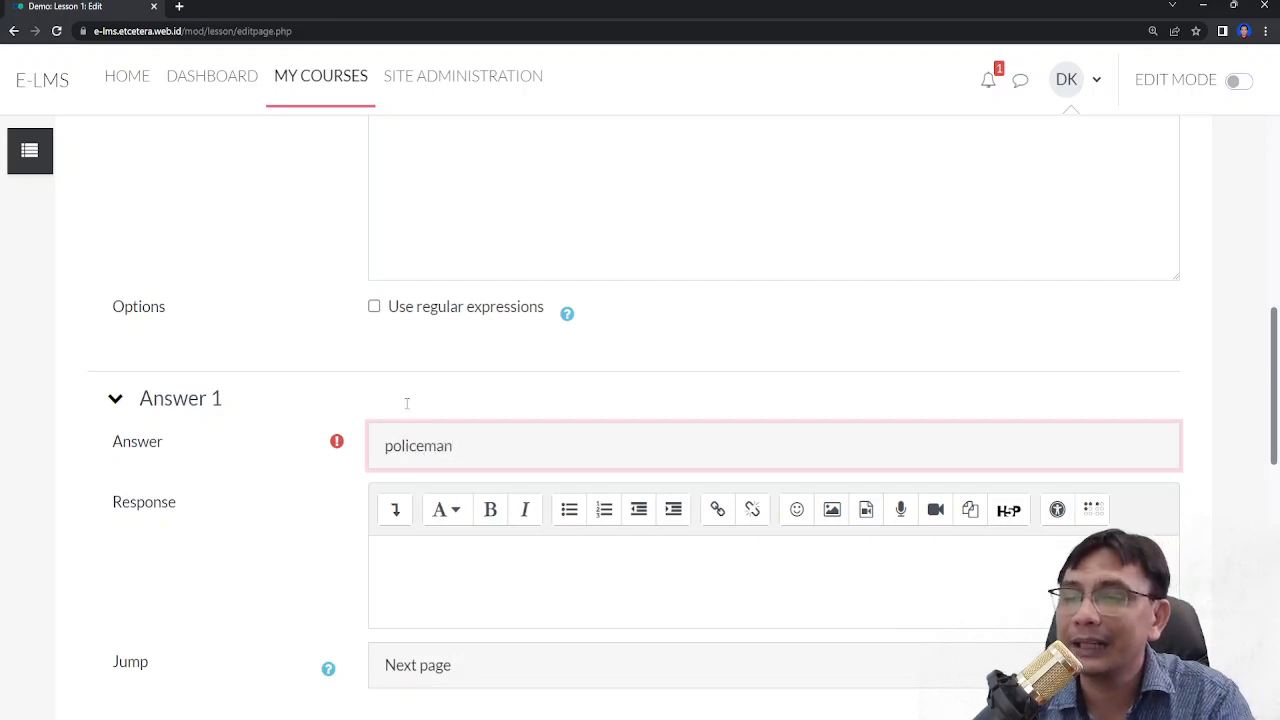
# - Expand the second answer section and enter 'police officer' as its answer
pyautogui.scroll(-5, 200, 300)
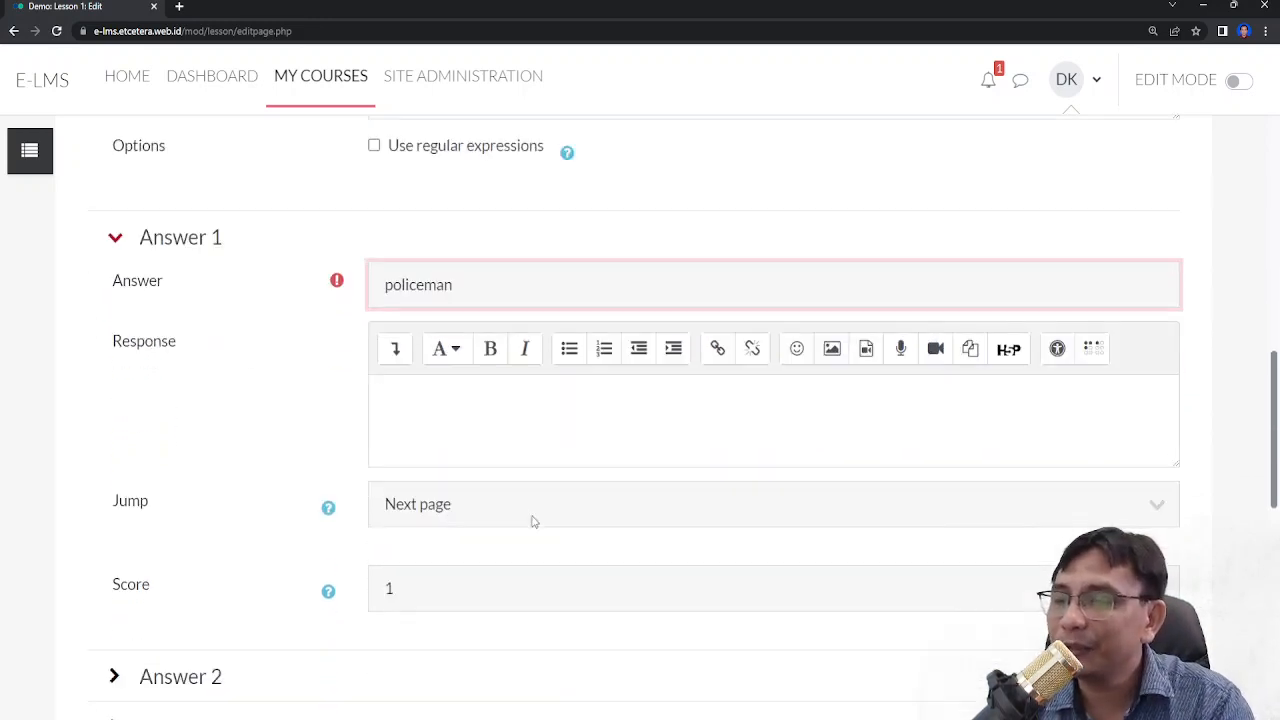
pyautogui.click(160, 490)
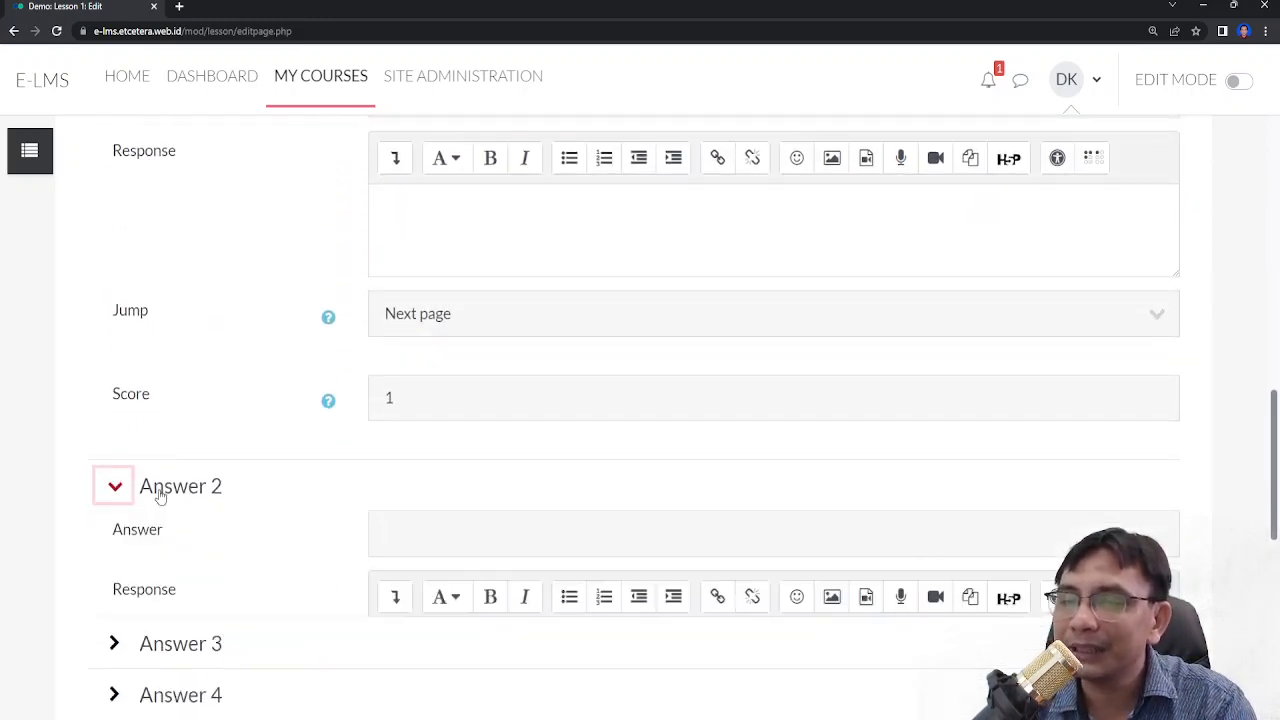
pyautogui.scroll(2, 160, 497)
pyautogui.scroll(-2, 534, 577)
pyautogui.click(535, 535)
pyautogui.write('pol')
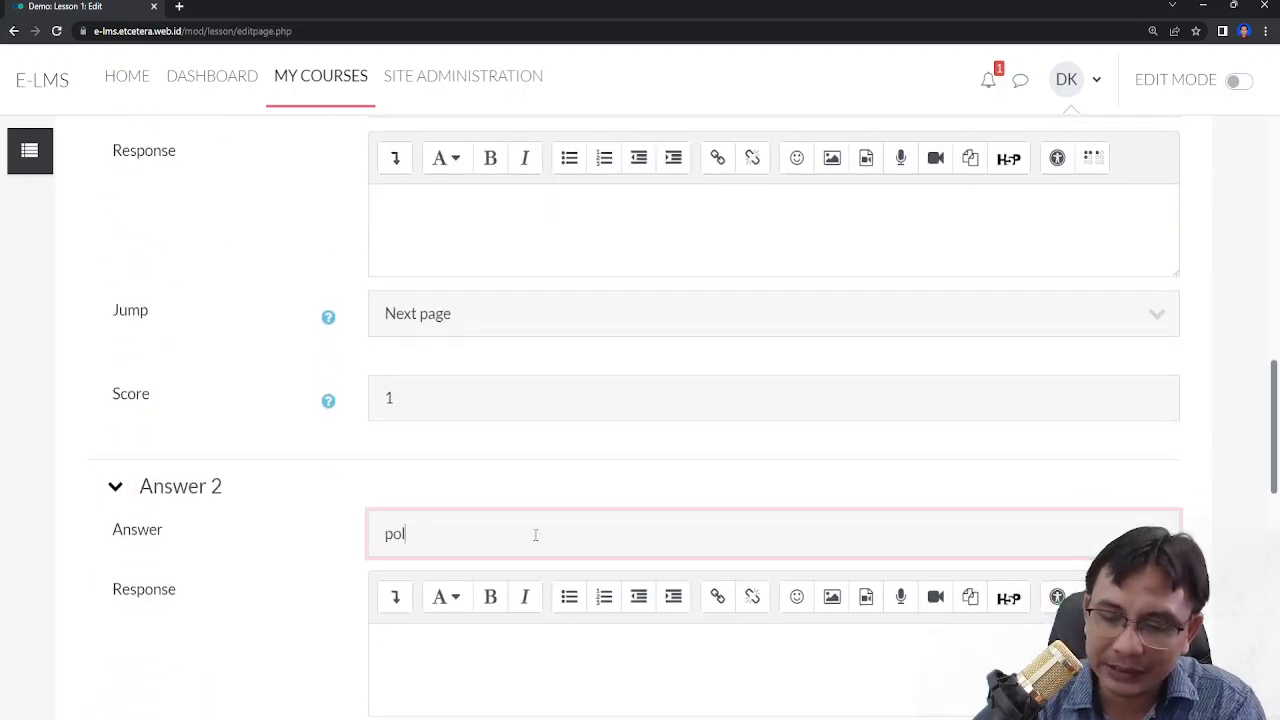
pyautogui.write('ice officer')
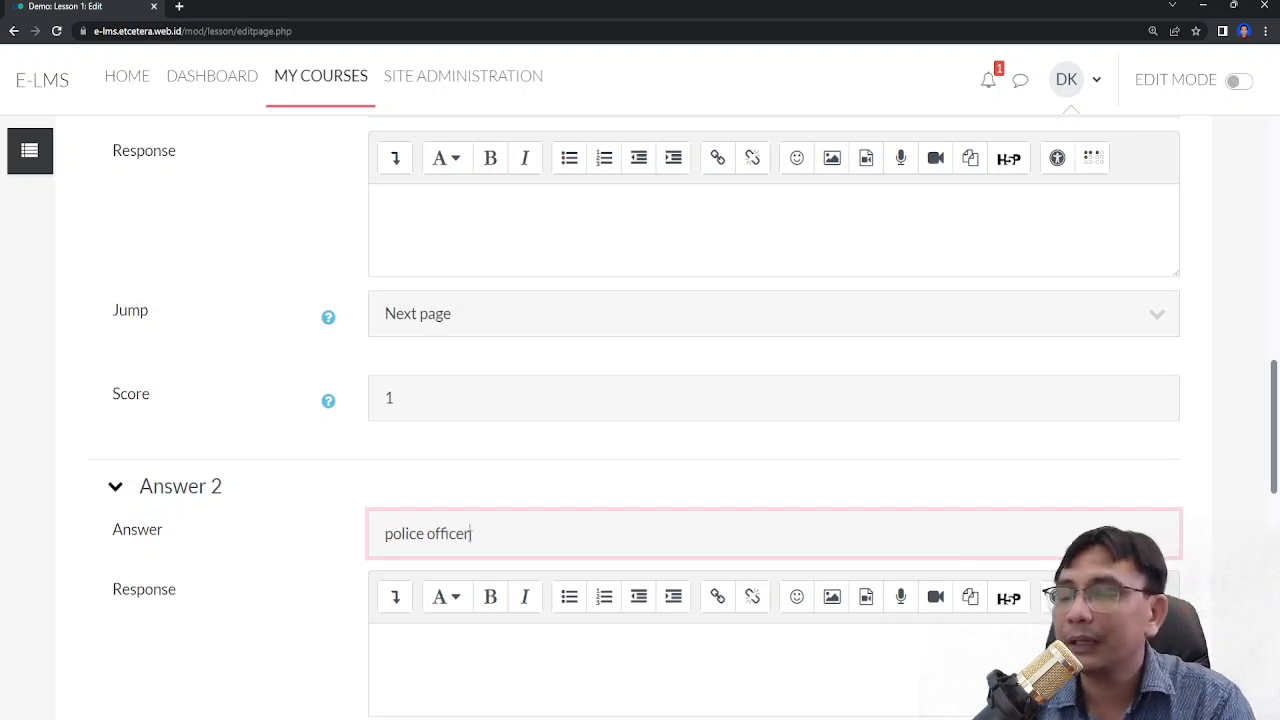
# - Expand the third answer section and enter 'police man' as its answer
pyautogui.scroll(-3, 470, 535)
pyautogui.scroll(6, 470, 535)
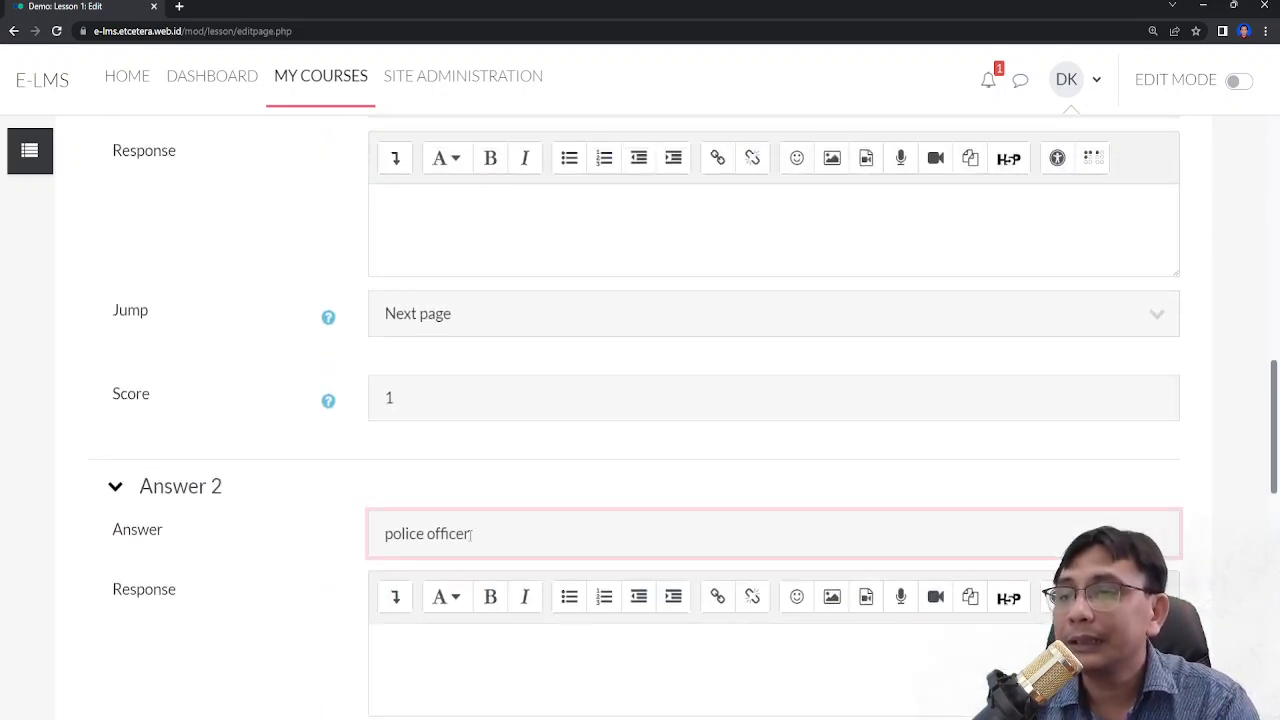
pyautogui.scroll(5, 464, 527)
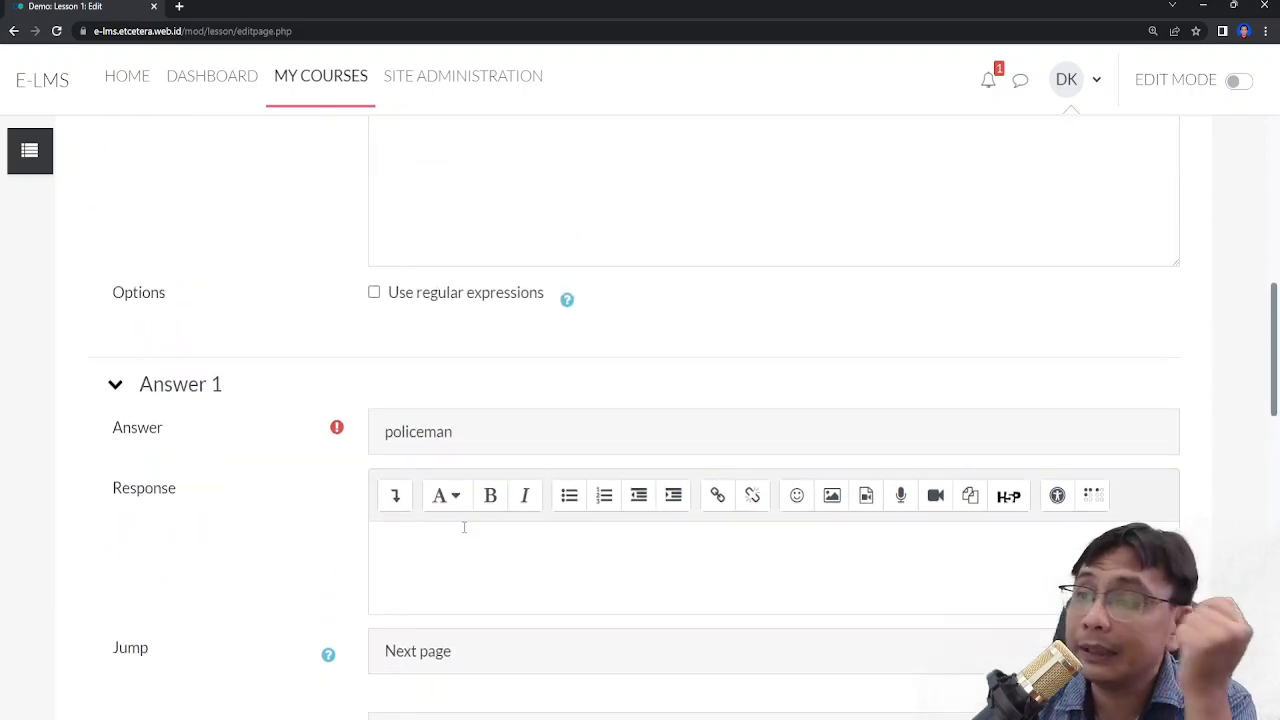
pyautogui.scroll(-2, 464, 533)
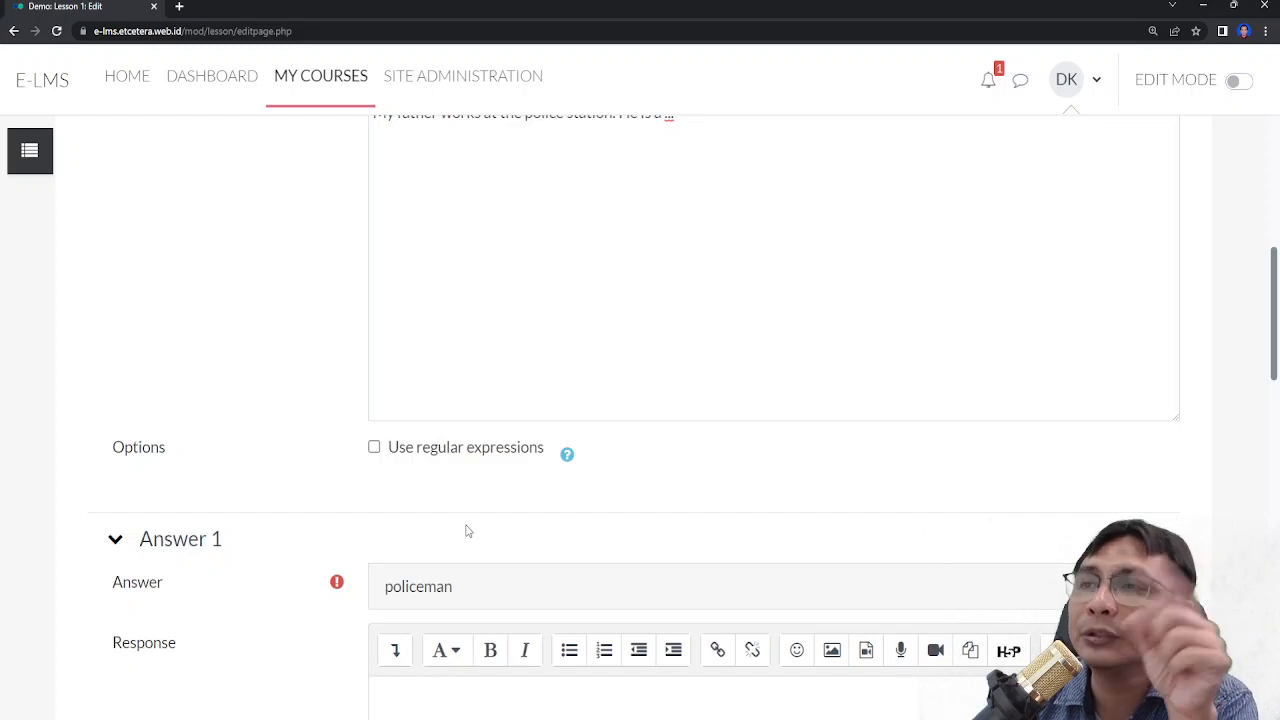
pyautogui.scroll(-3, 466, 531)
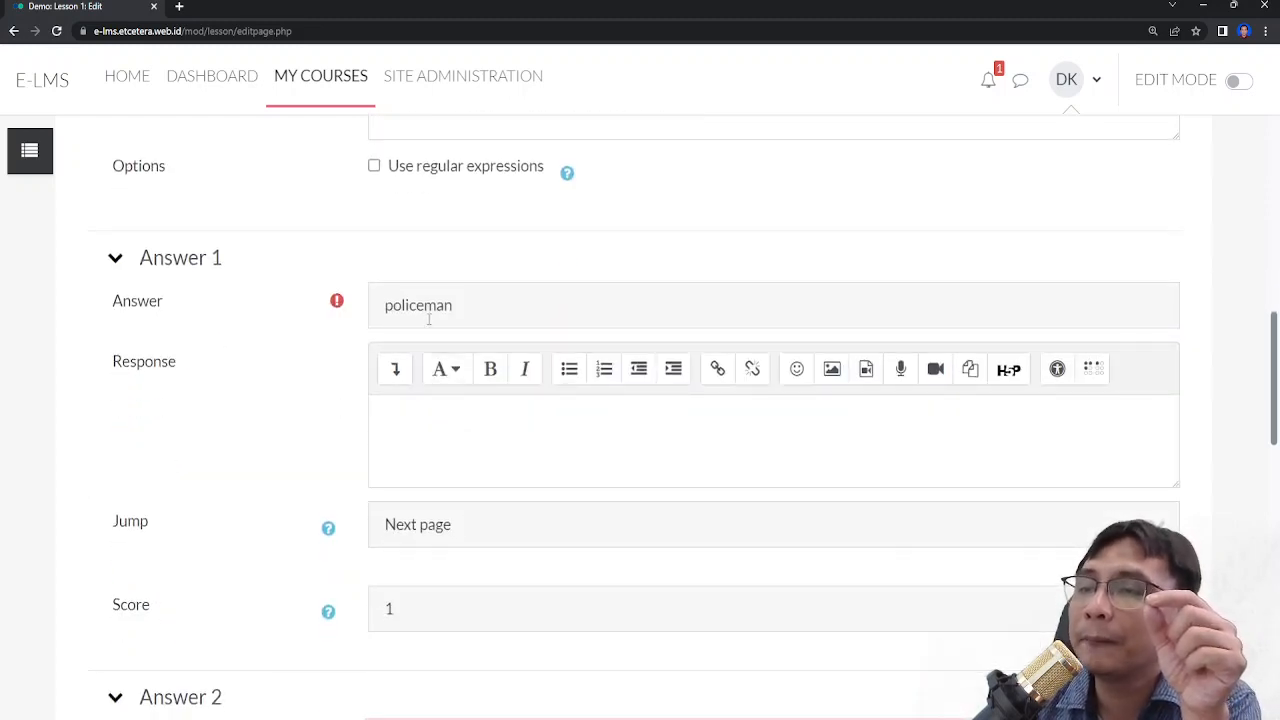
pyautogui.scroll(-3, 429, 318)
pyautogui.scroll(-2, 437, 423)
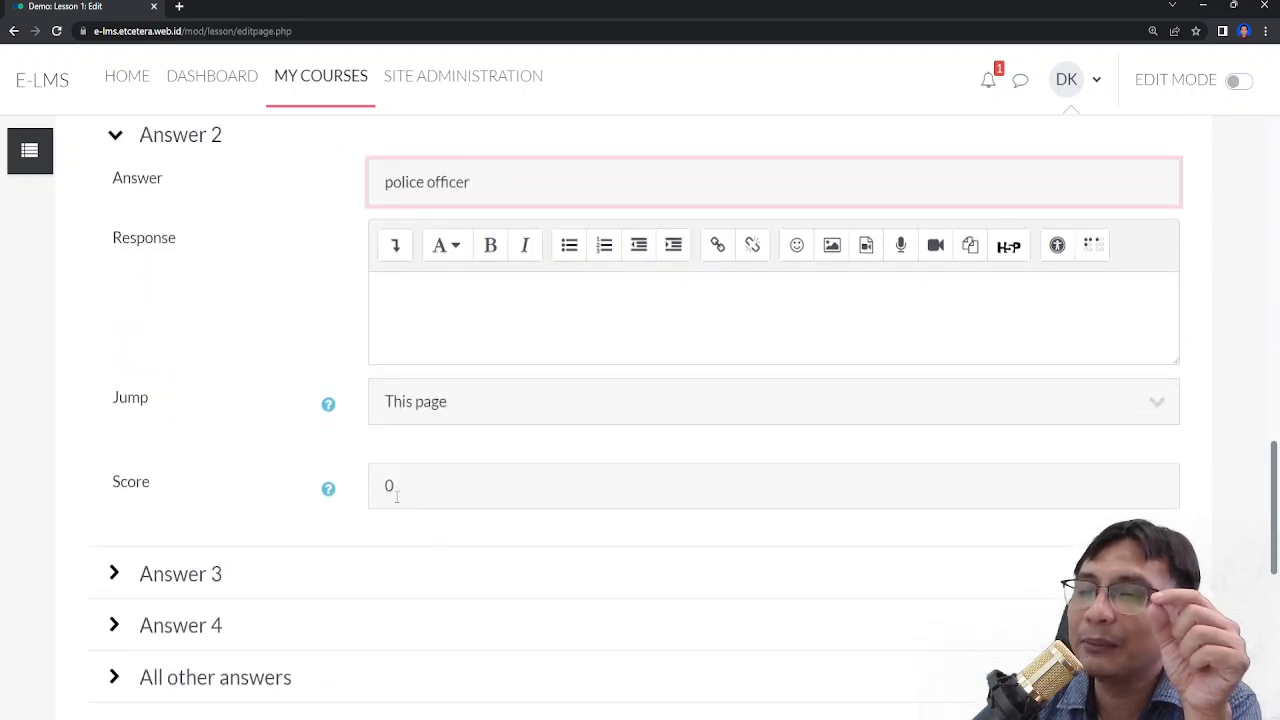
pyautogui.click(198, 582)
pyautogui.click(430, 624)
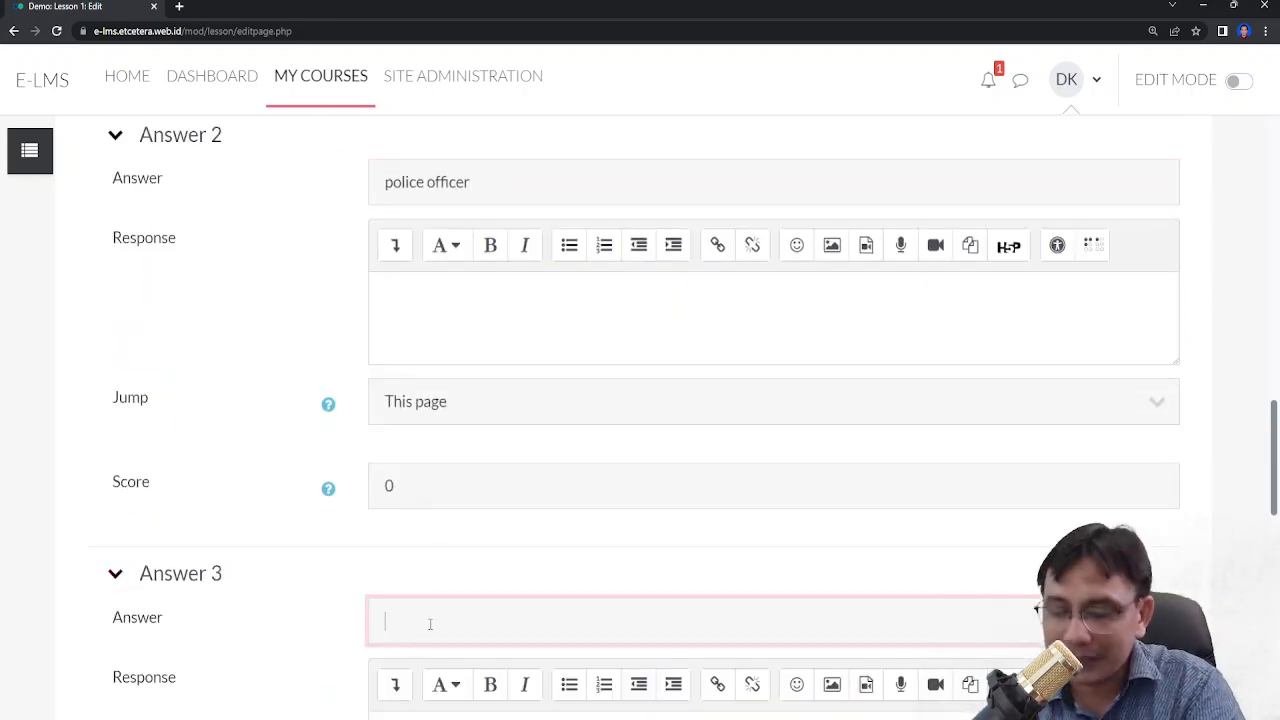
pyautogui.write('police man')
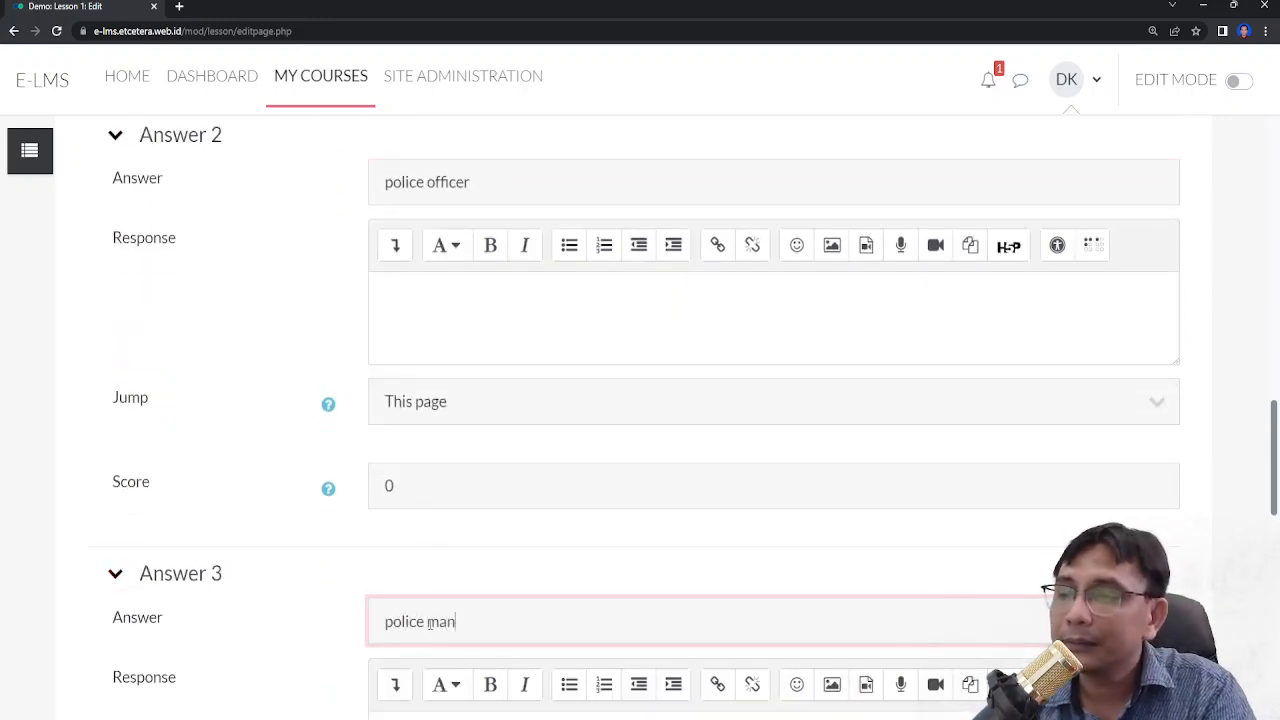
# - Expand the fourth answer section and enter 'police constable' as its answer
pyautogui.scroll(-3, 423, 471)
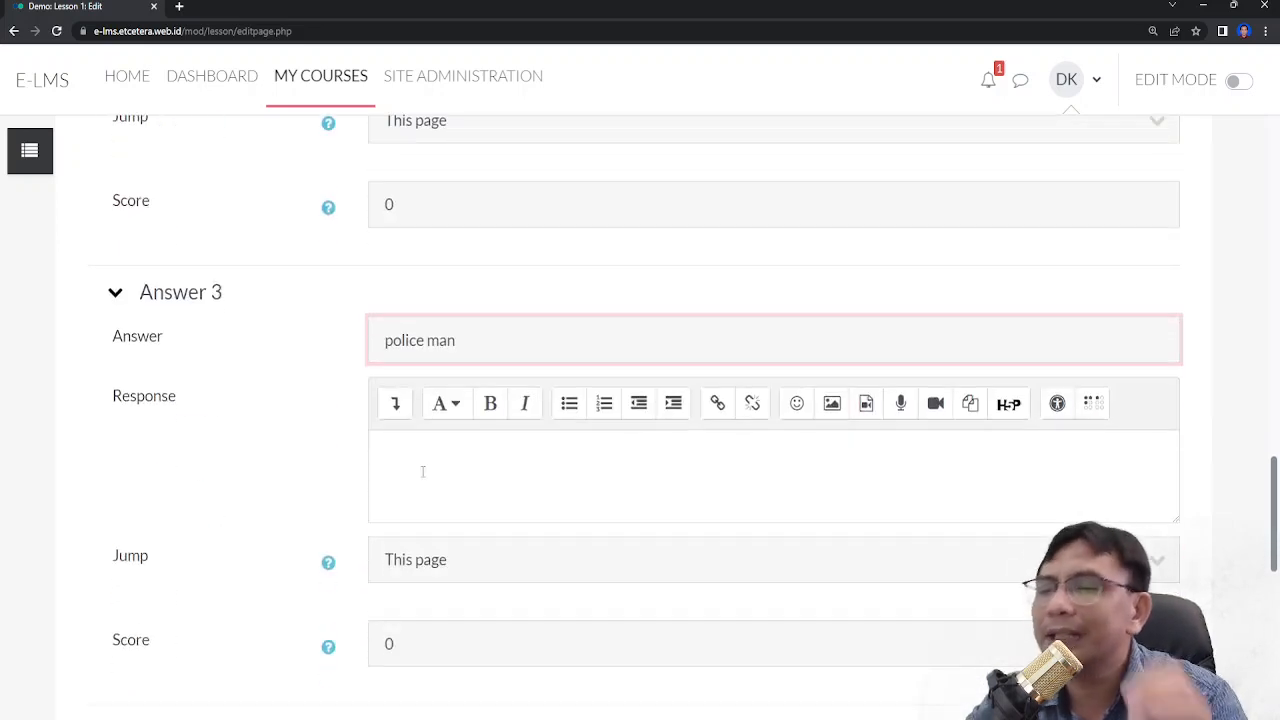
pyautogui.scroll(-3, 423, 471)
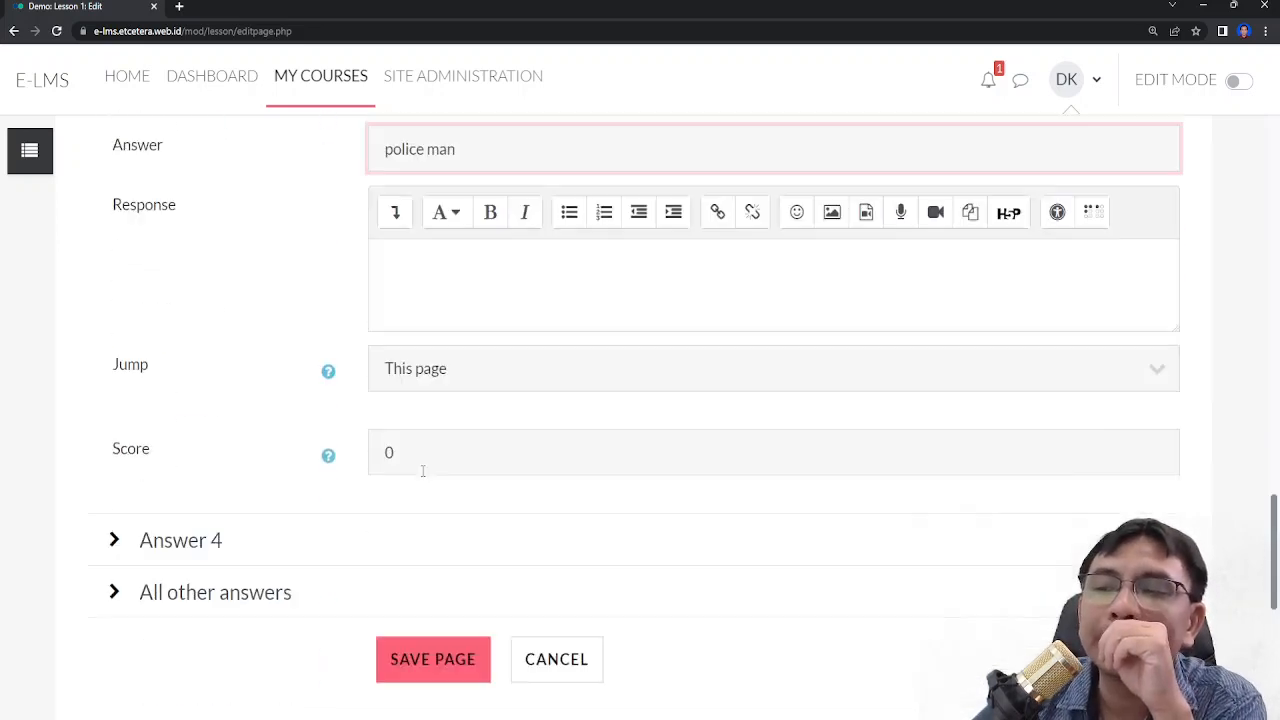
pyautogui.click(138, 452)
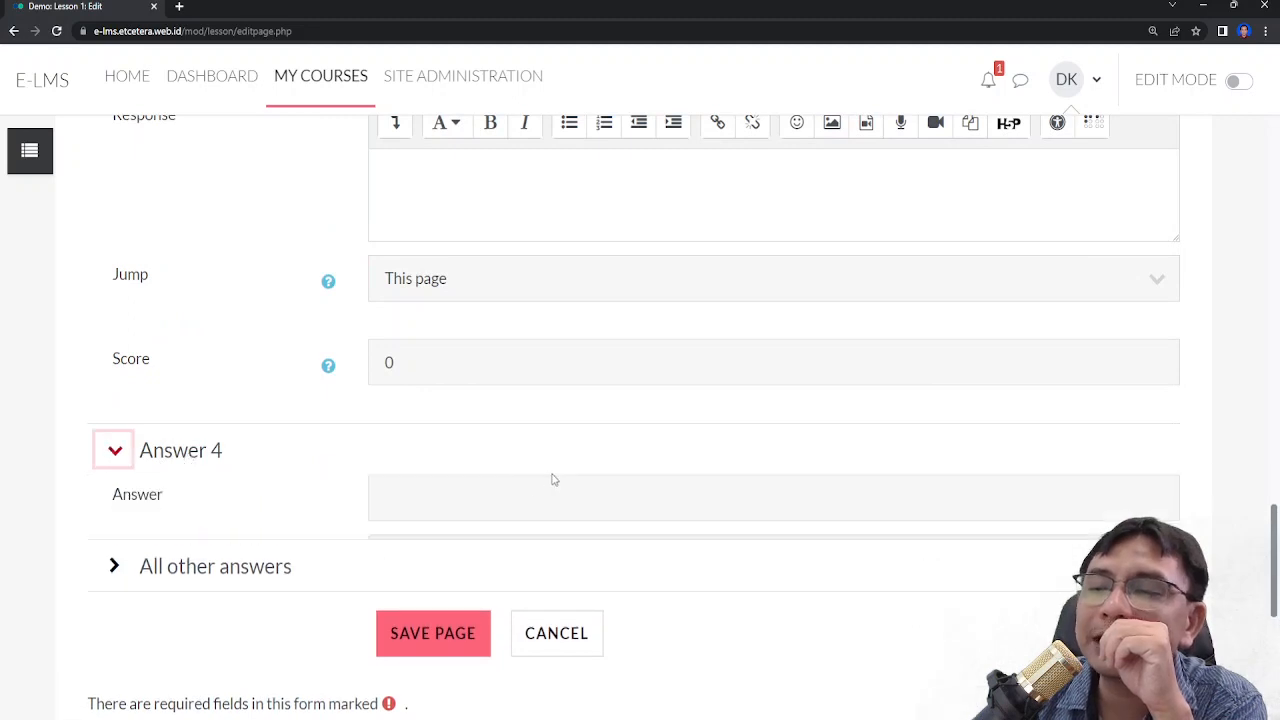
pyautogui.click(534, 505)
pyautogui.write('poli')
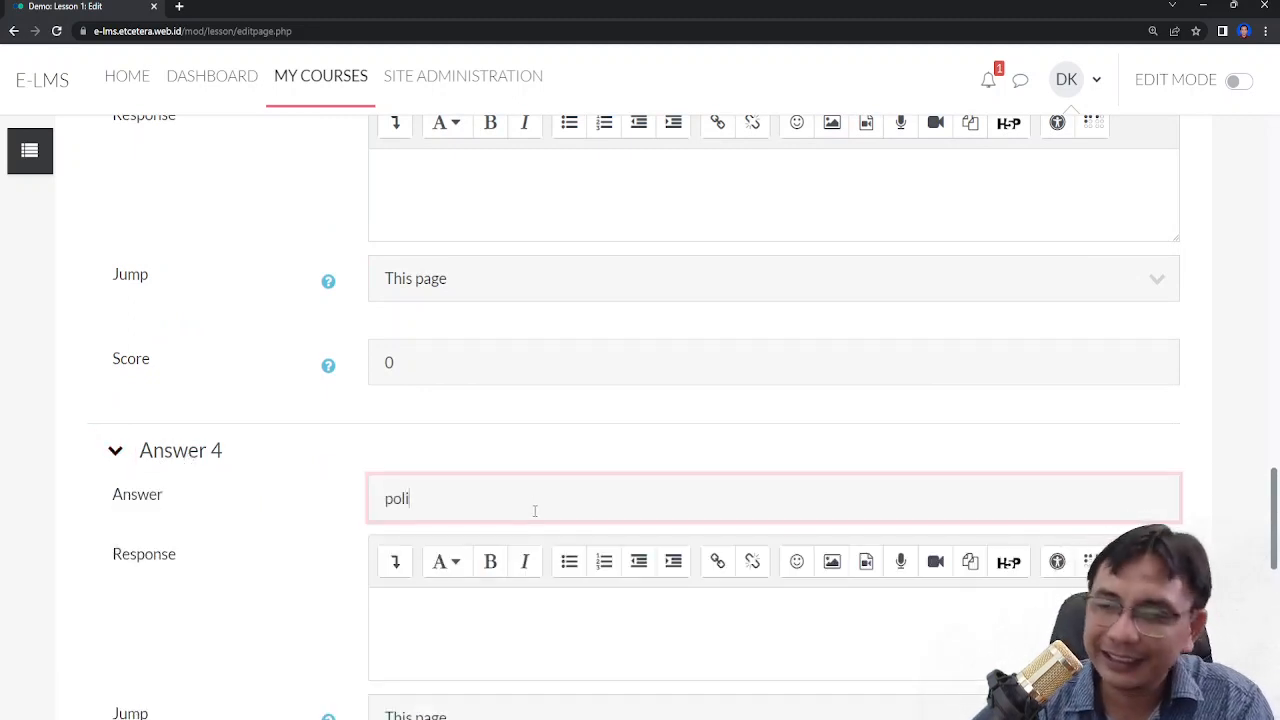
pyautogui.write('ce constable')
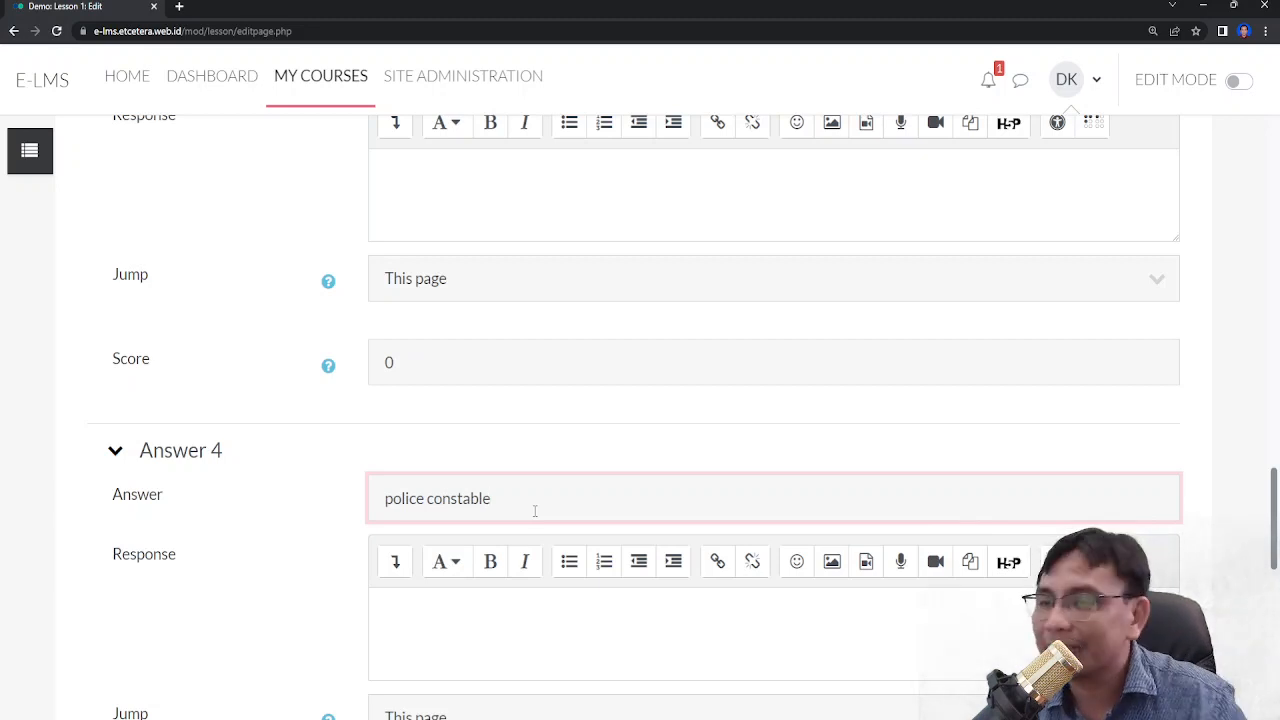
# - Set the first answer's jump to 'Unseen question within a cluster'
pyautogui.scroll(-4, 516, 487)
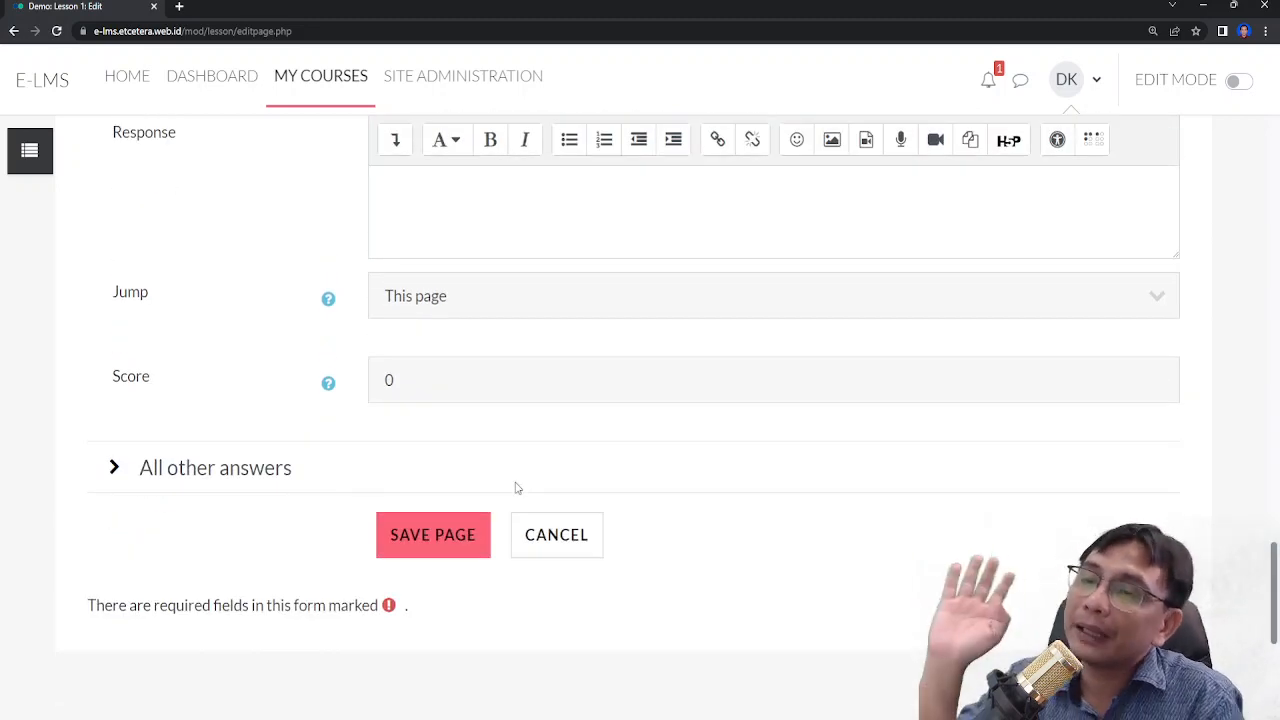
pyautogui.scroll(4, 636, 513)
pyautogui.scroll(3, 641, 511)
pyautogui.scroll(5, 642, 510)
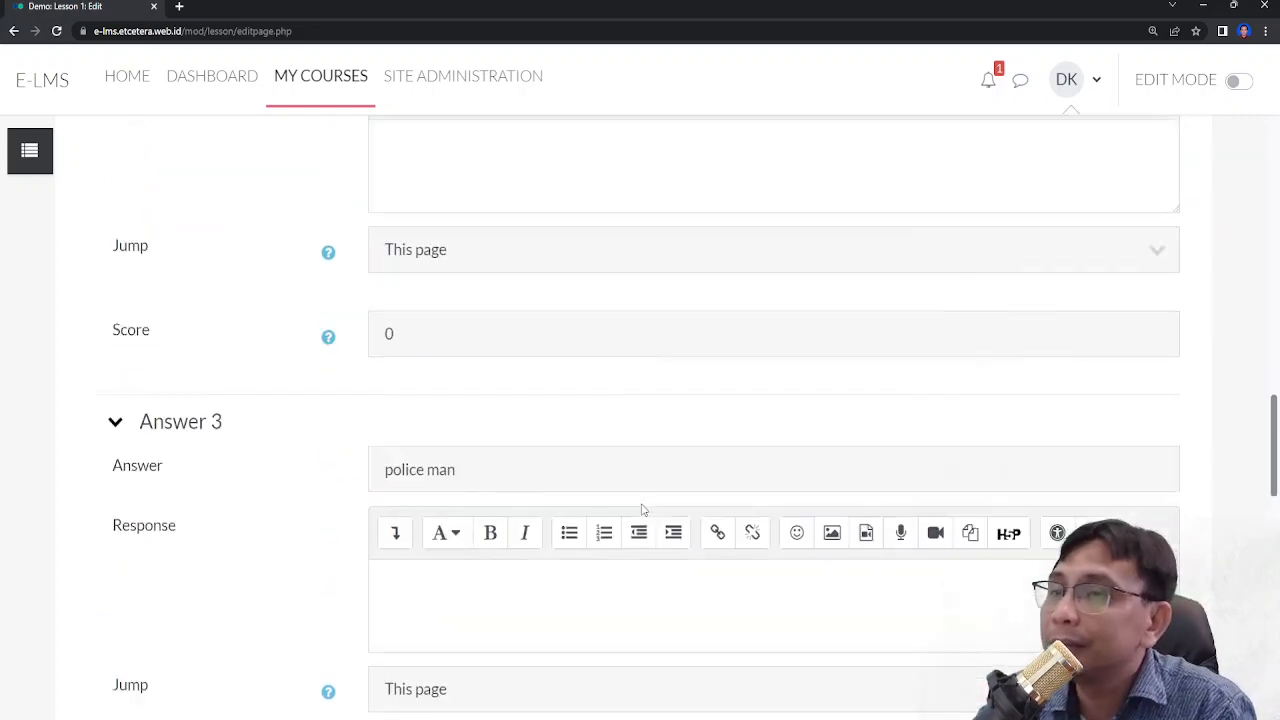
pyautogui.scroll(3, 643, 510)
pyautogui.click(565, 325)
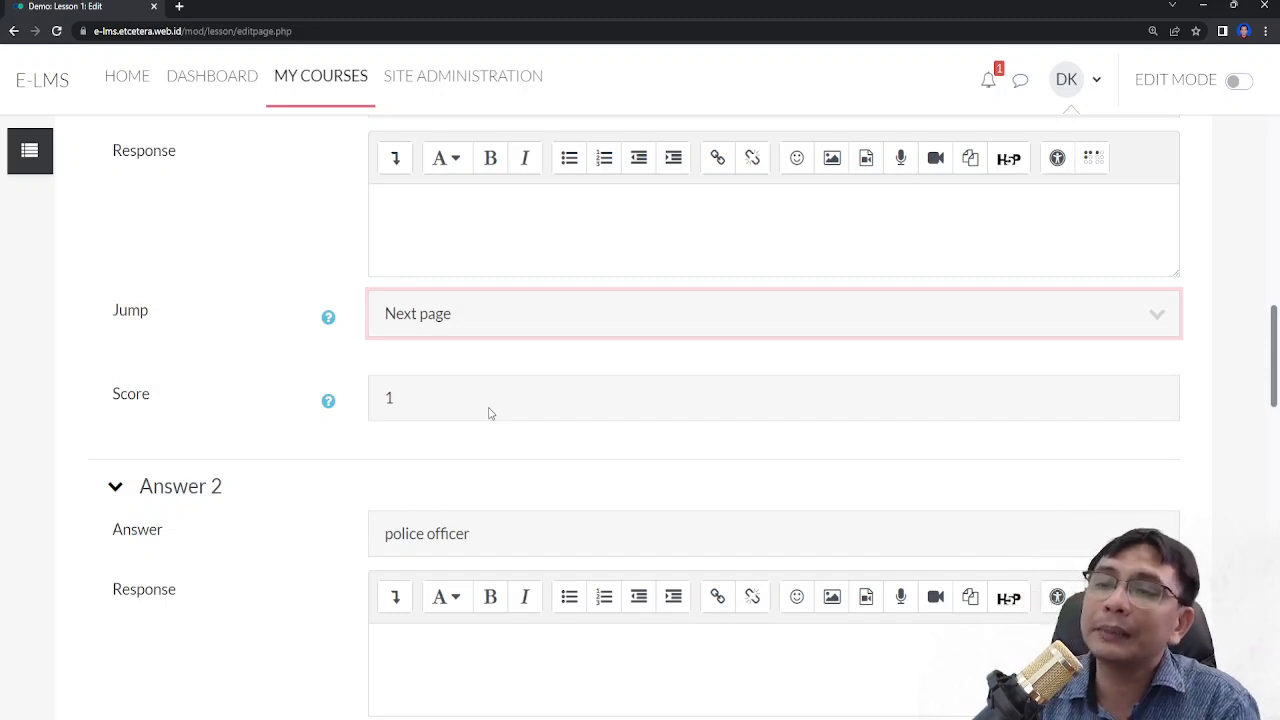
pyautogui.click(530, 444)
pyautogui.click(181, 338)
pyautogui.scroll(-3, 571, 480)
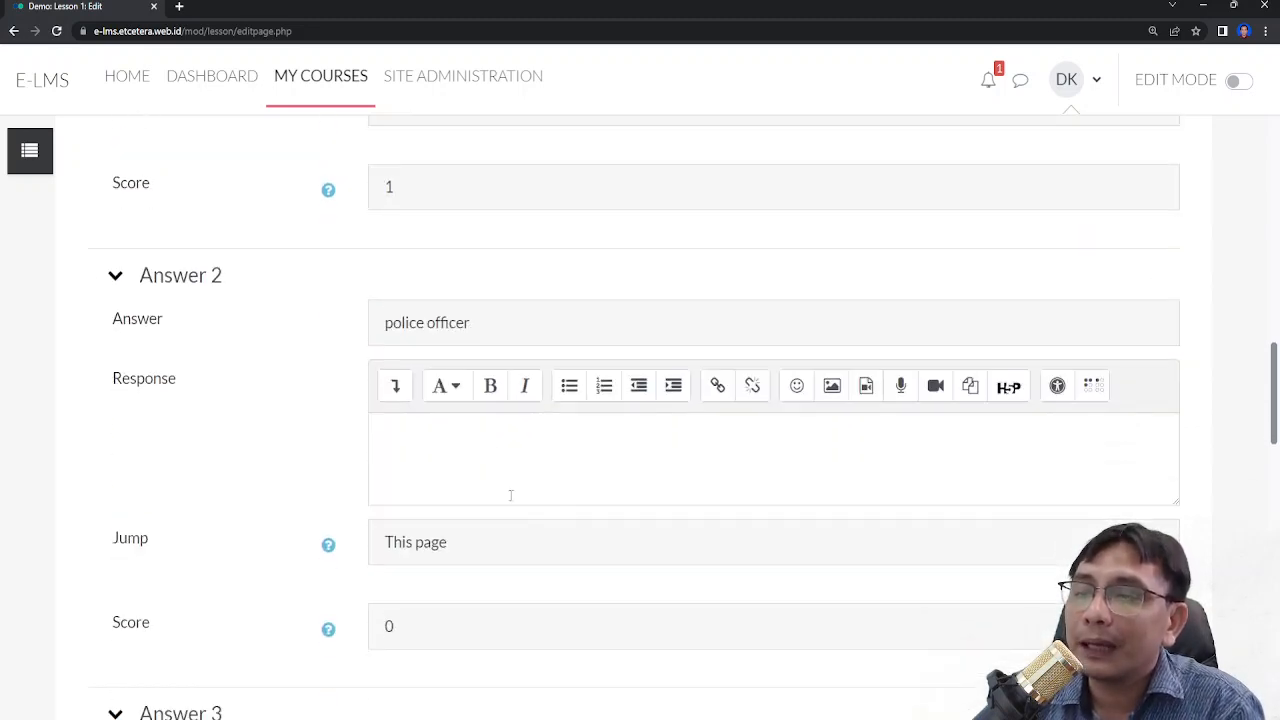
pyautogui.scroll(2, 480, 391)
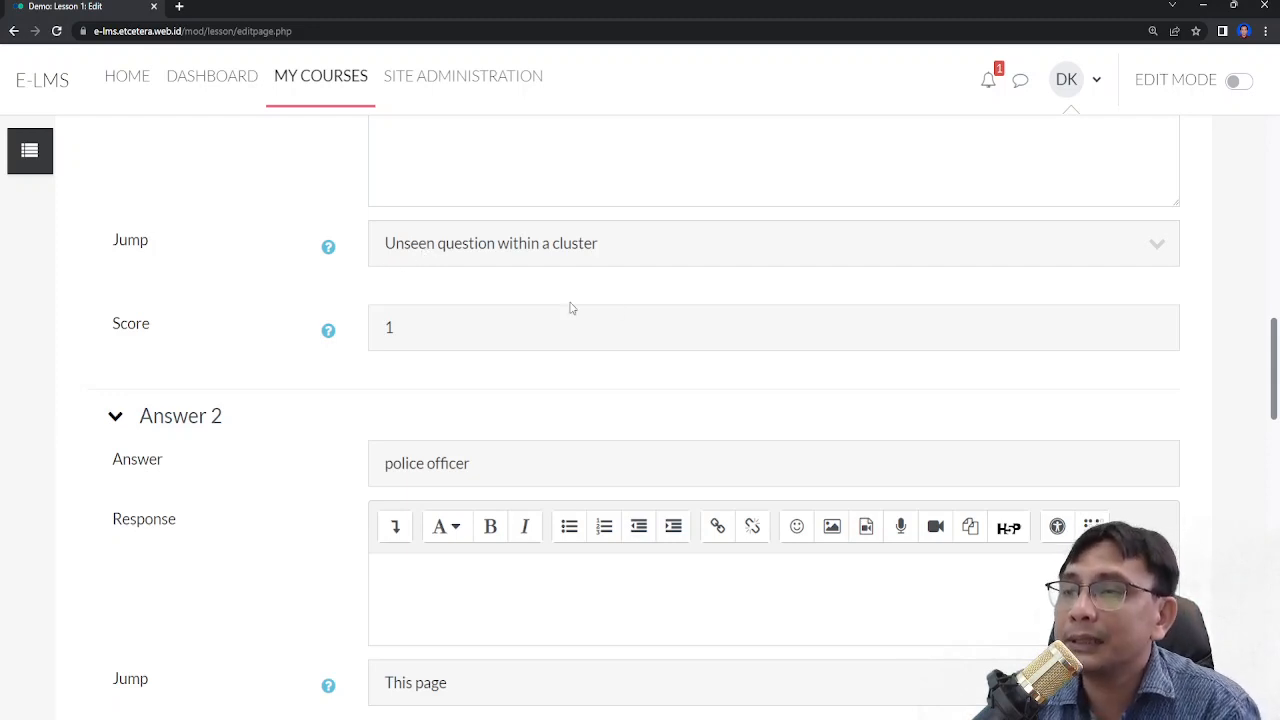
# - Set the second answer's jump to 'Unseen question within a cluster' and its score to 1
pyautogui.scroll(-1, 570, 306)
pyautogui.click(457, 623)
pyautogui.click(432, 329)
pyautogui.scroll(-3, 446, 428)
pyautogui.press('Tab')
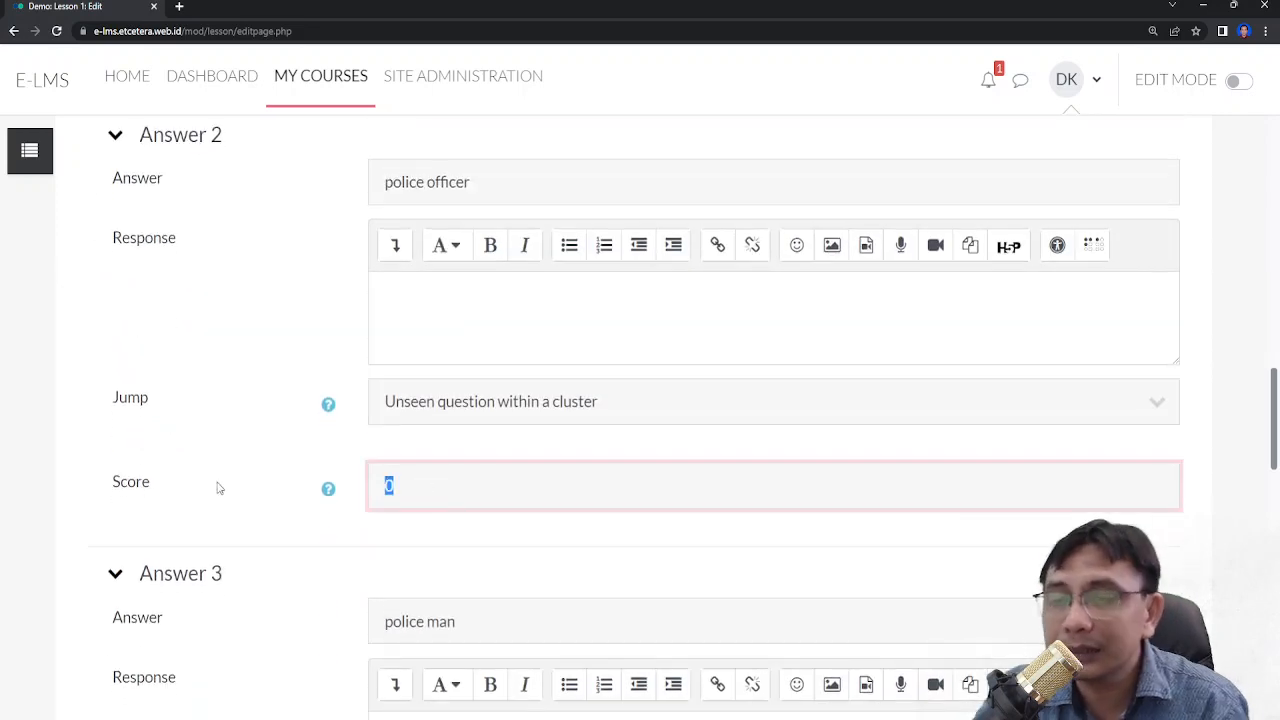
pyautogui.write('1')
# - Set the third answer's jump to 'Unseen question within a cluster' and its score to 1
pyautogui.scroll(-3, 214, 486)
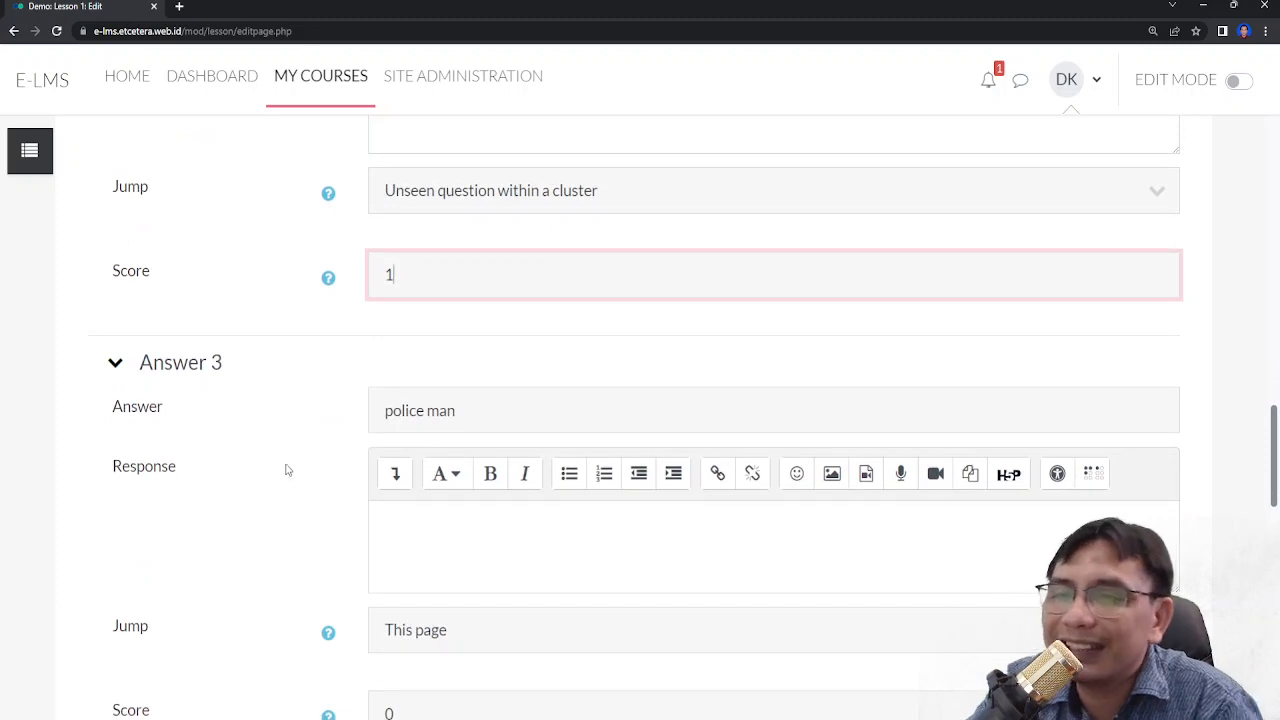
pyautogui.click(480, 637)
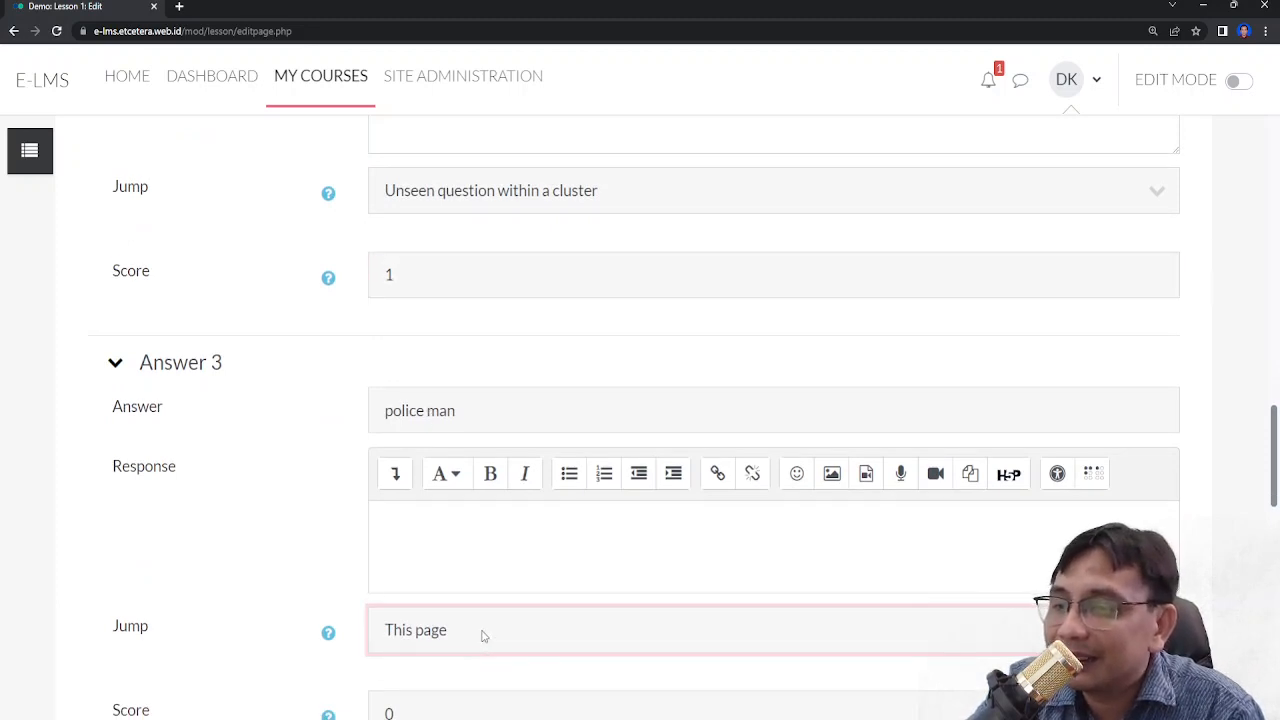
pyautogui.click(460, 345)
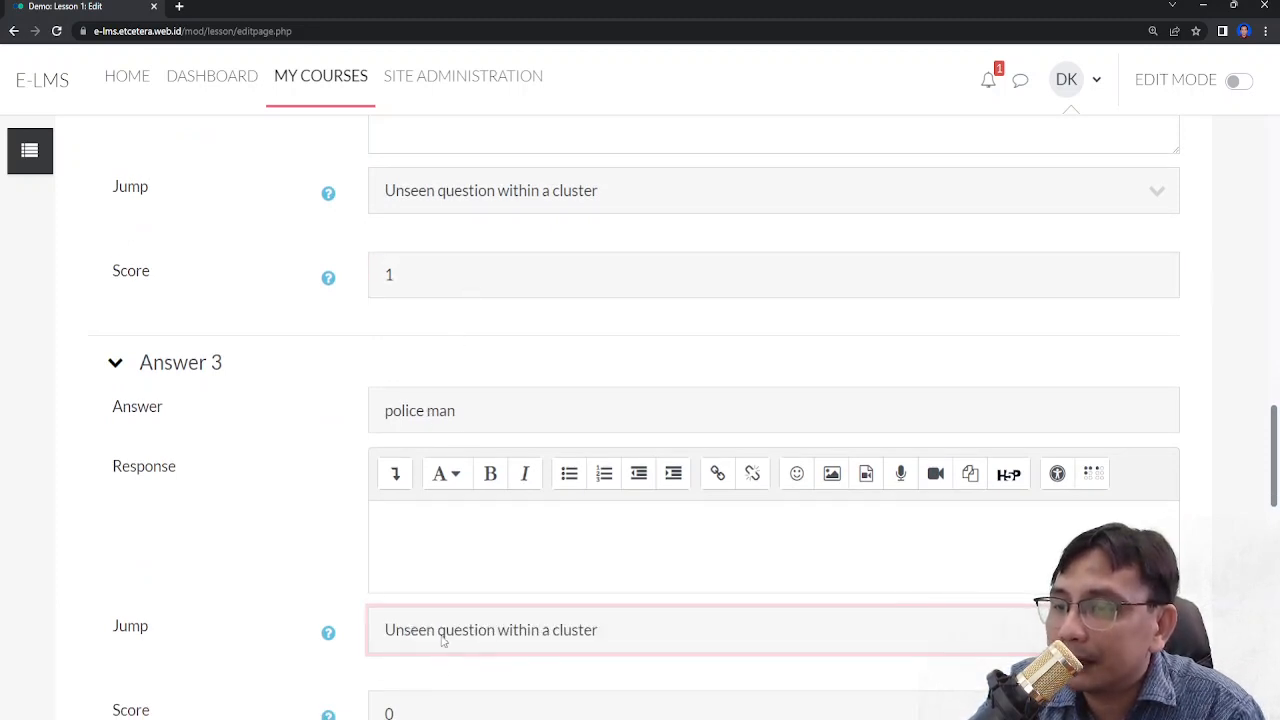
pyautogui.scroll(-2, 421, 603)
pyautogui.moveTo(429, 570); pyautogui.dragTo(183, 569)
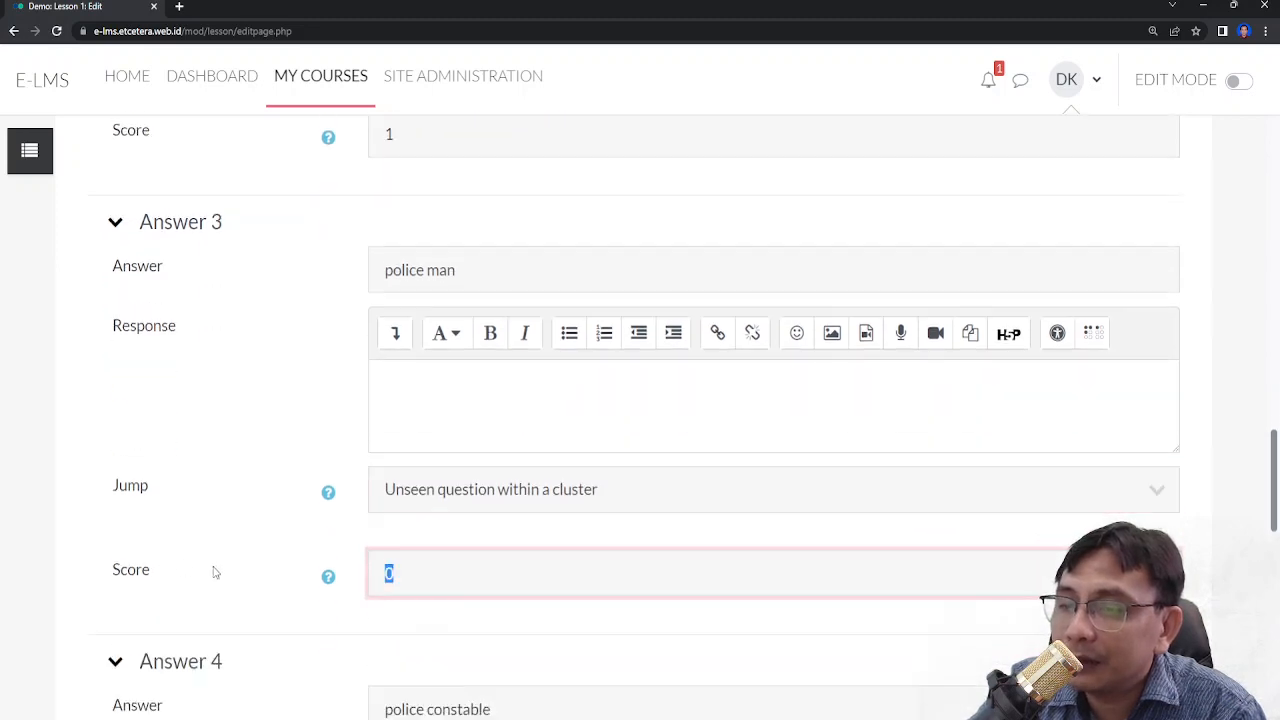
pyautogui.write('1')
# - Set the fourth answer's jump to 'Unseen question within a cluster' and its score to 1, and save the page
pyautogui.scroll(-1, 288, 563)
pyautogui.scroll(-2, 288, 563)
pyautogui.click(432, 662)
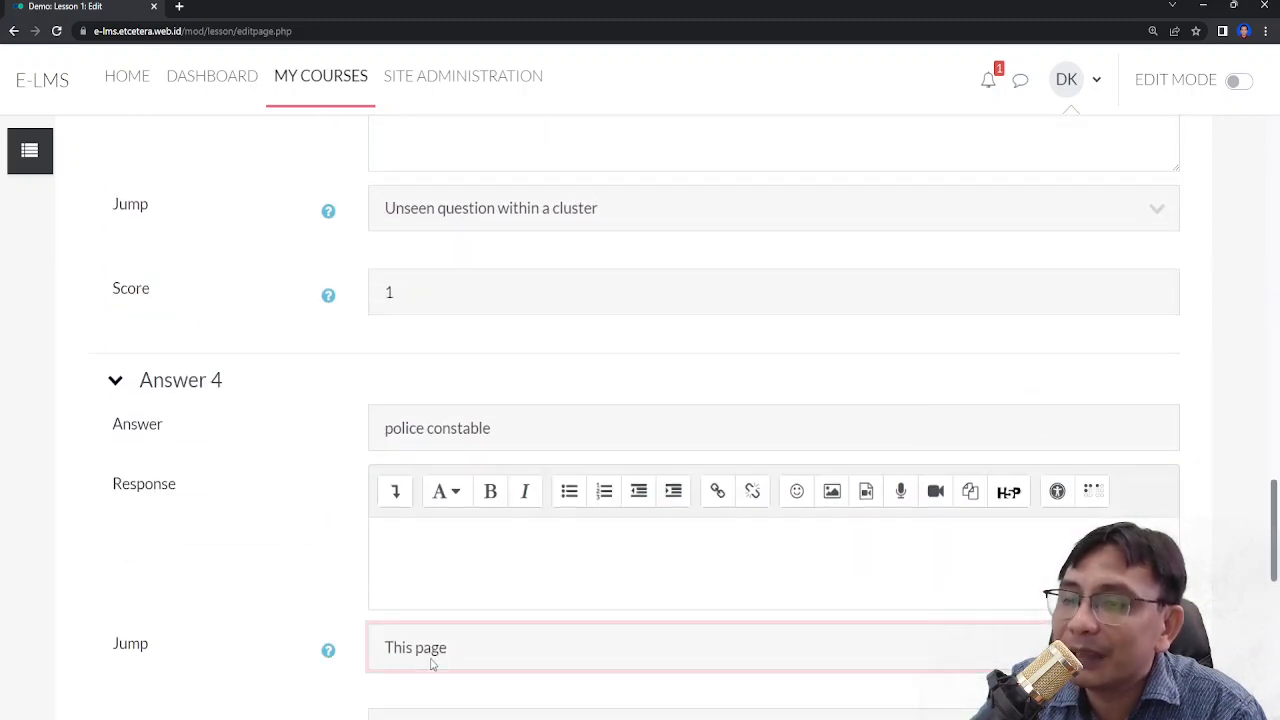
pyautogui.click(437, 362)
pyautogui.scroll(-2, 428, 686)
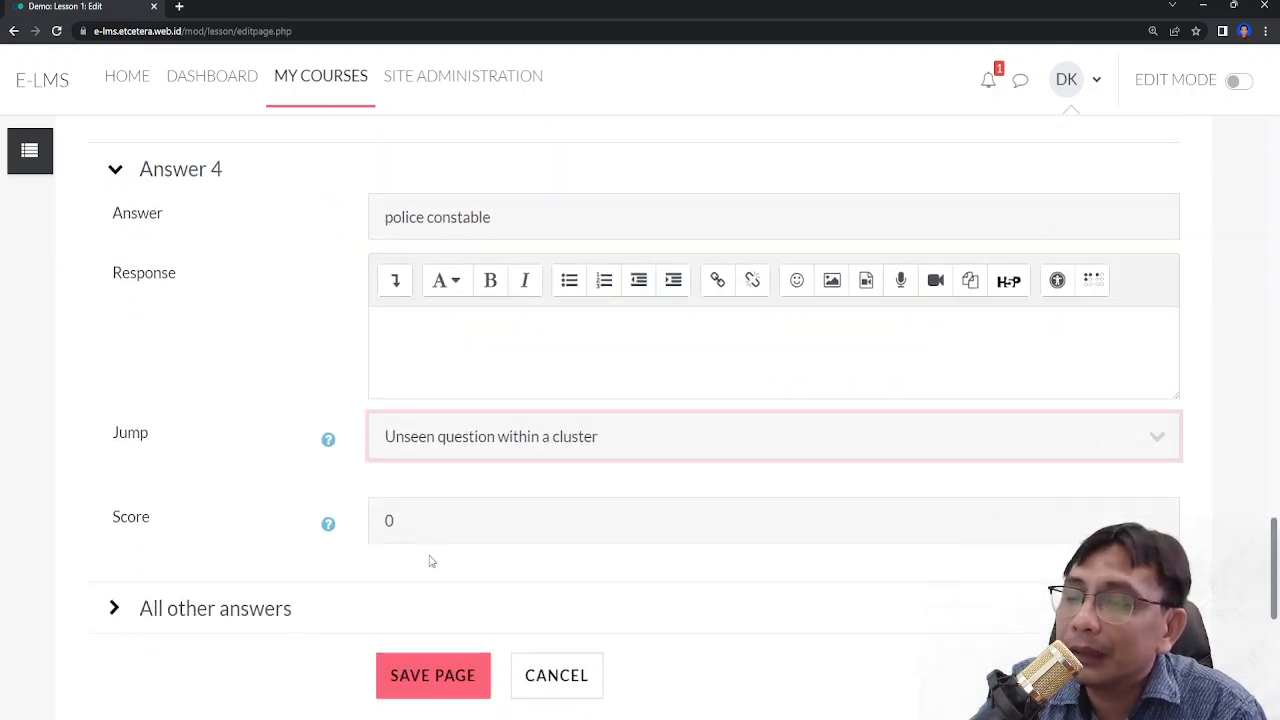
pyautogui.moveTo(424, 524); pyautogui.dragTo(198, 514)
pyautogui.write('1')
pyautogui.click(420, 678)
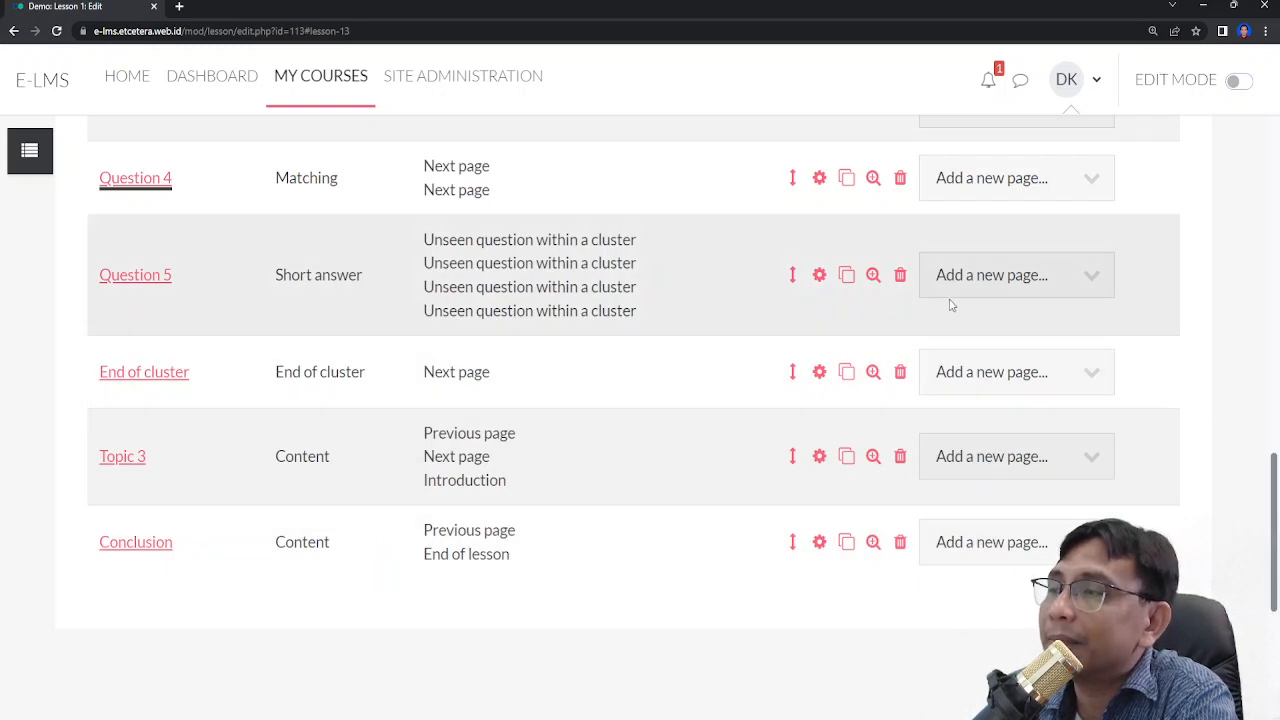
# - Add a new Essay question page after the Short answer question page
pyautogui.click(973, 289)
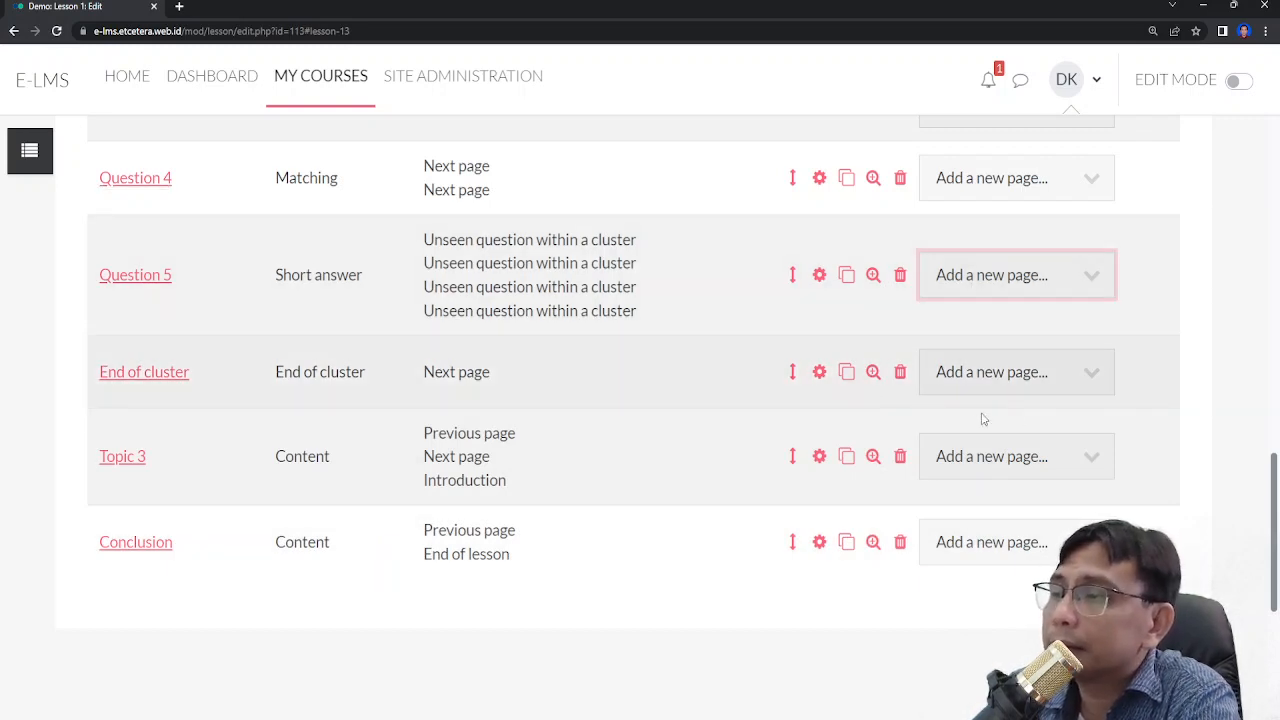
pyautogui.click(983, 419)
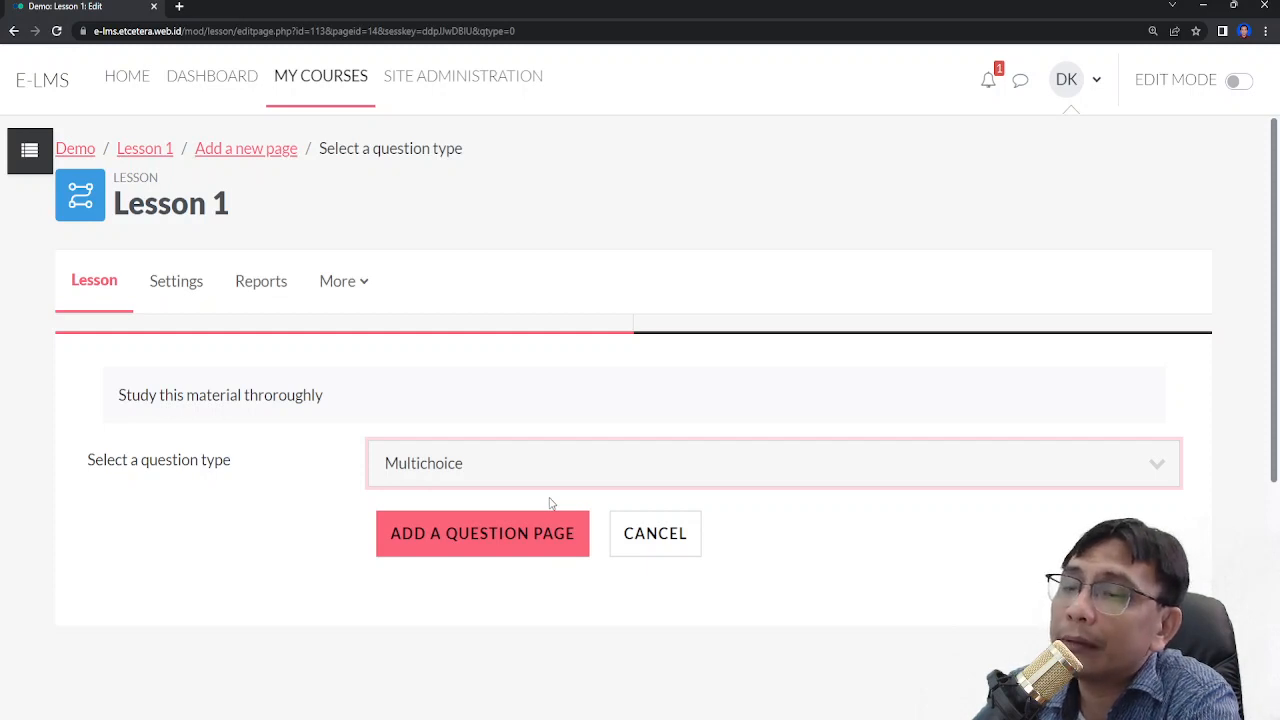
pyautogui.press('Up')
pyautogui.press('Up')
pyautogui.click(552, 537)
# - Title the essay page 'Question 5'
pyautogui.click(549, 496)
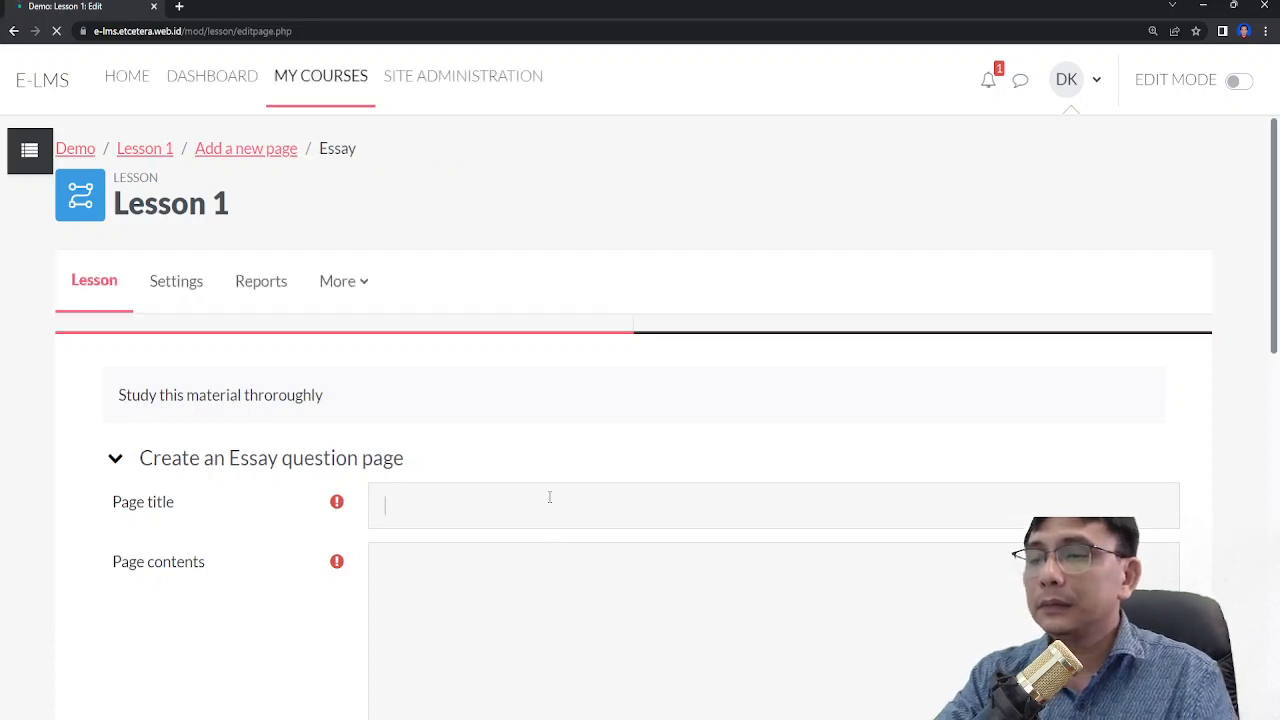
pyautogui.write('Question')
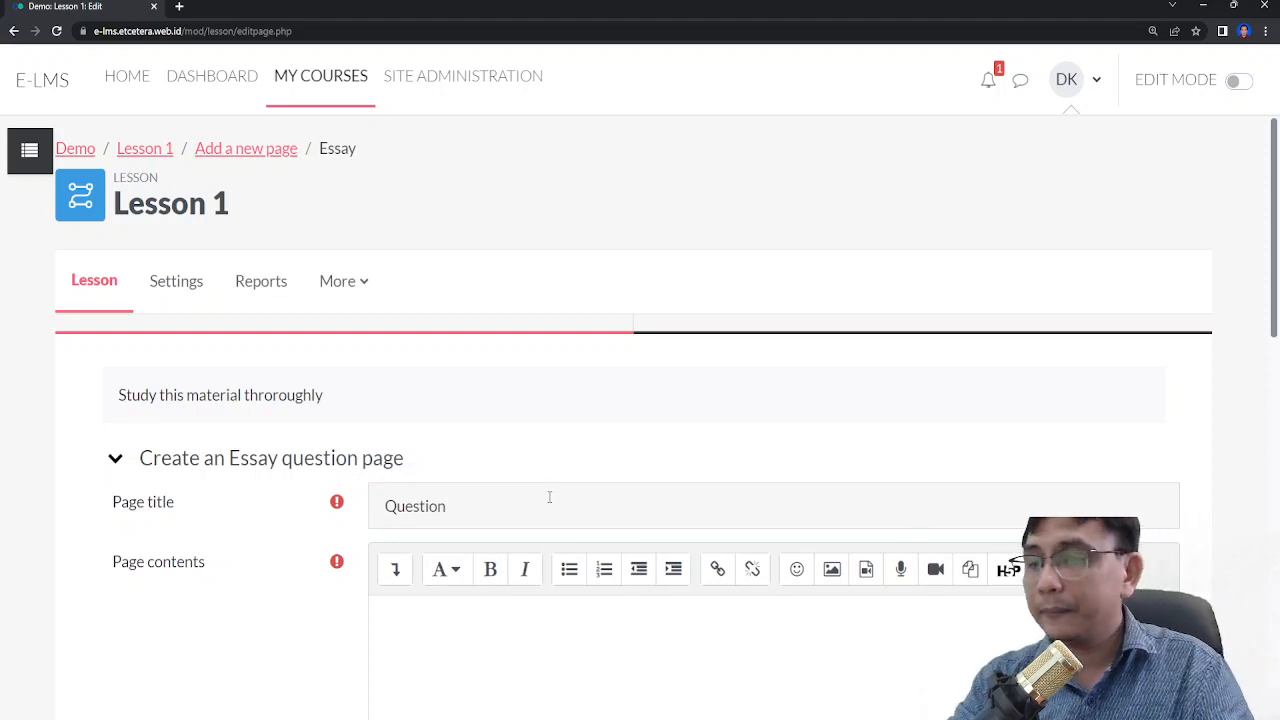
pyautogui.scroll(-2, 530, 510)
pyautogui.write('5')
# - Write the page contents 'Write a paragraph telling about your daily activities'
pyautogui.click(473, 486)
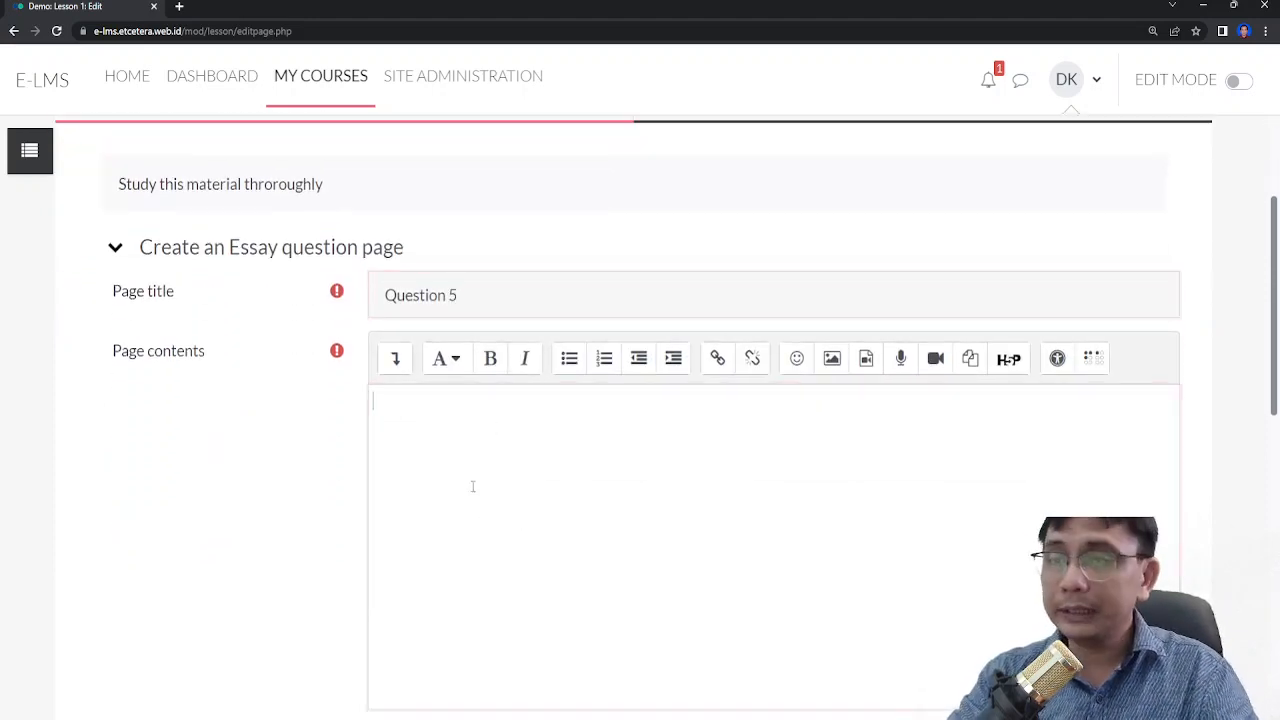
pyautogui.write('Write a paragraph')
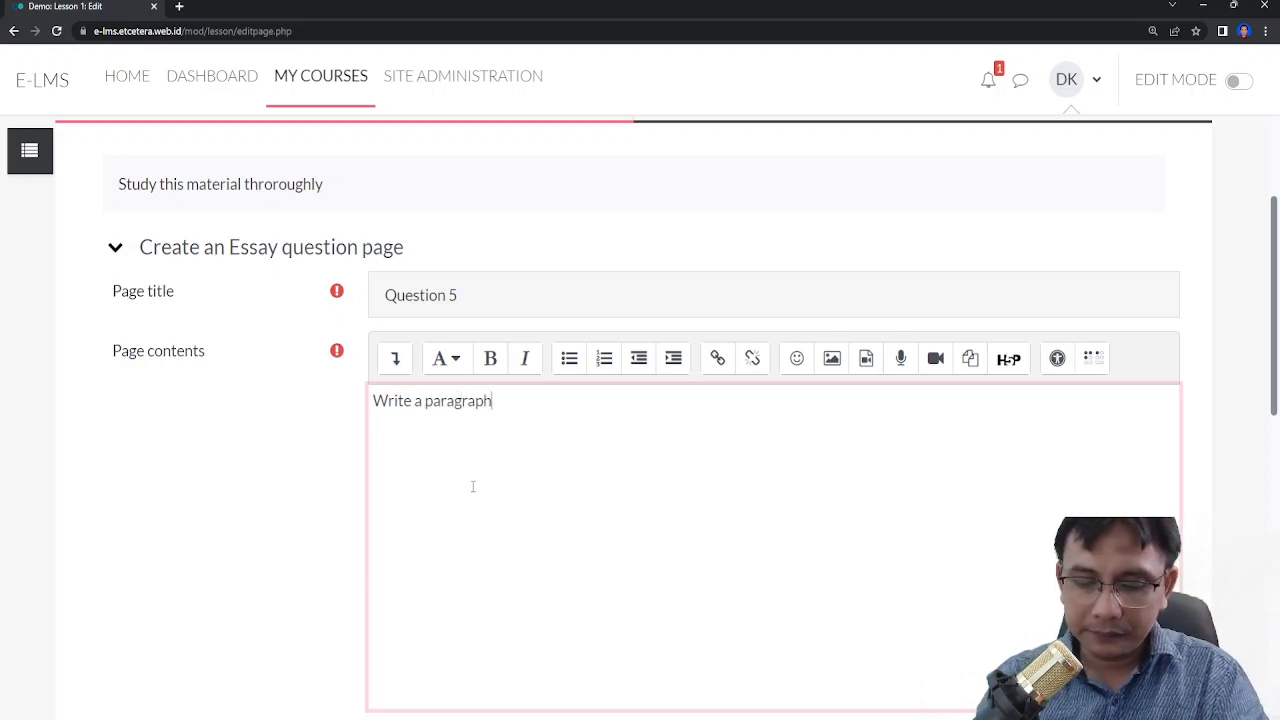
pyautogui.write(' telling a')
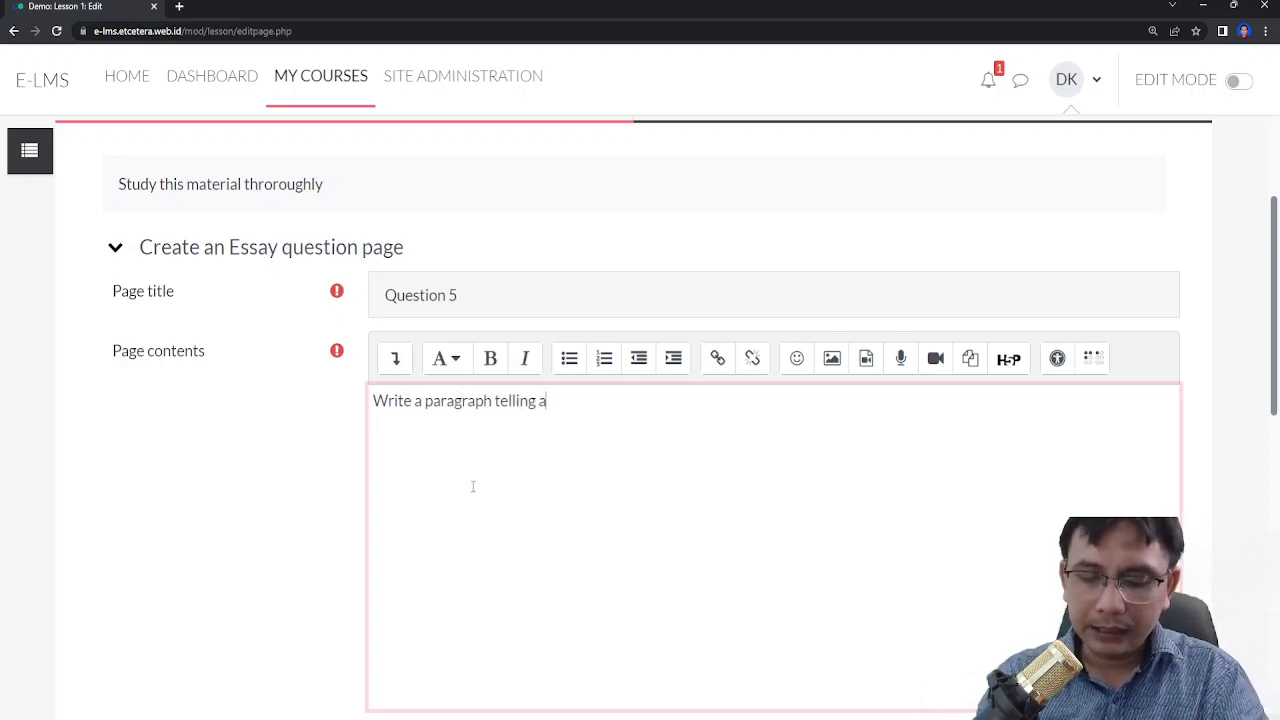
pyautogui.write('bout your ')
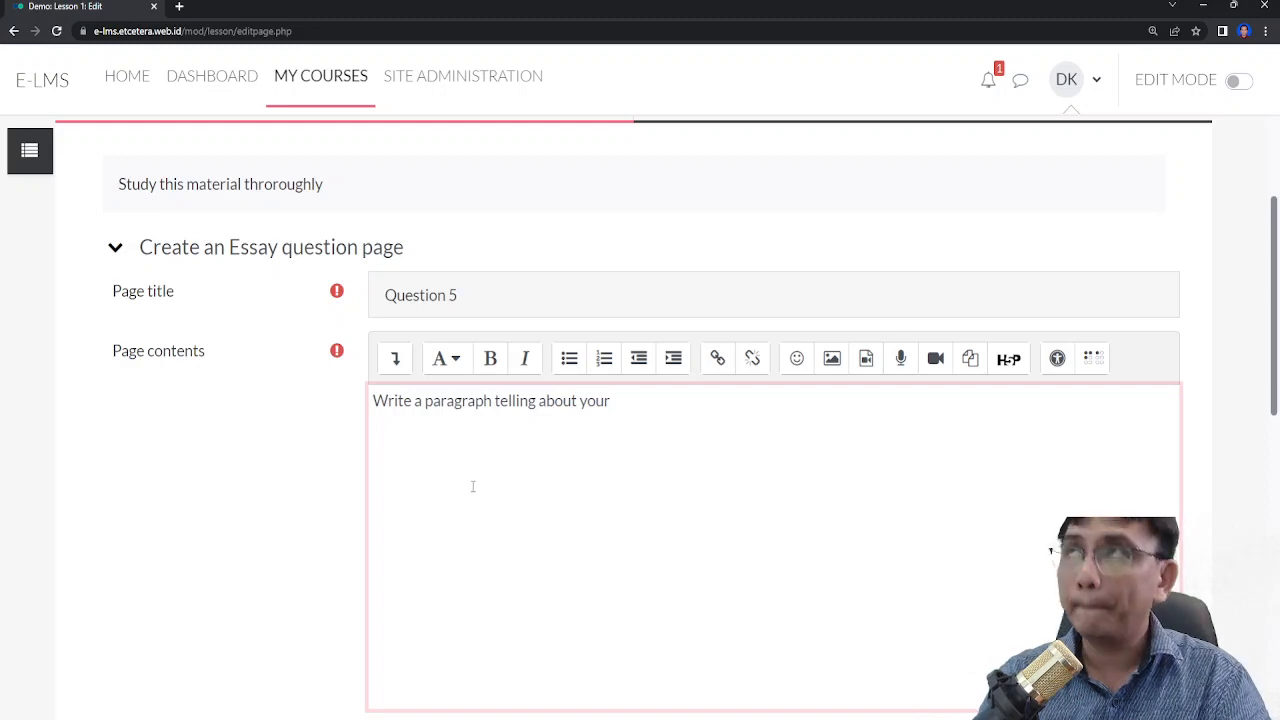
pyautogui.write('dail')
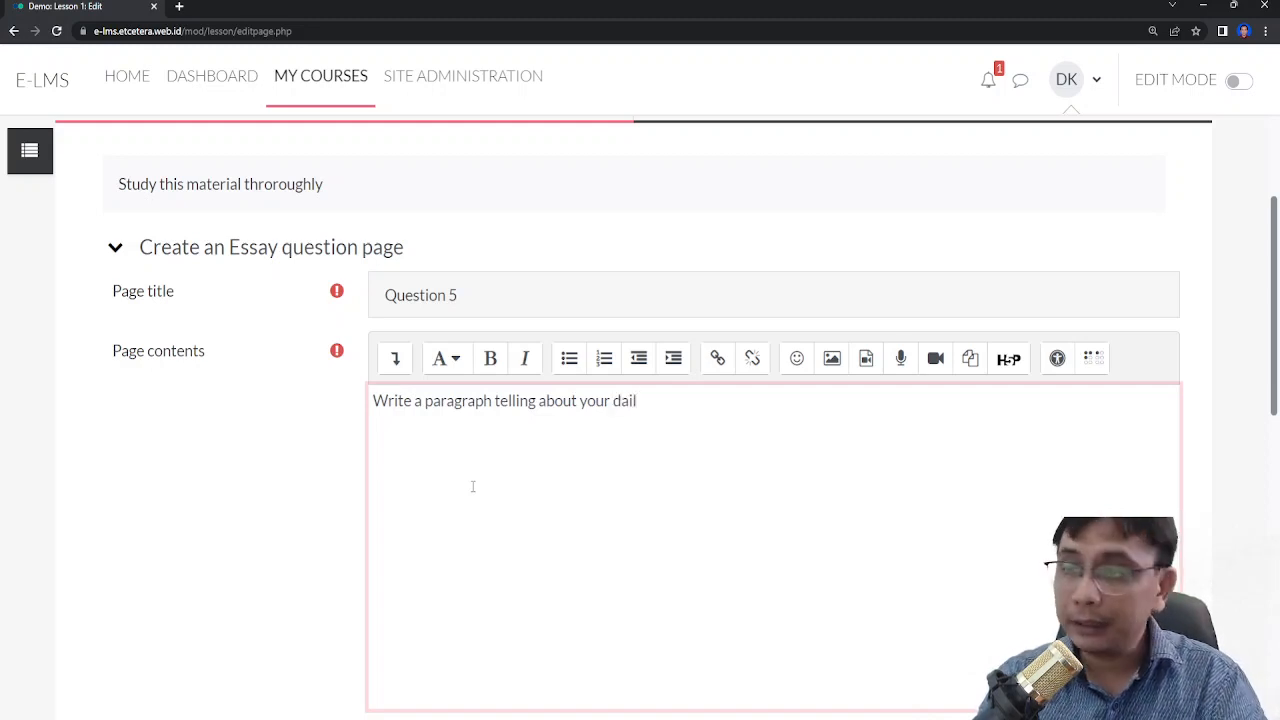
pyautogui.write('y act')
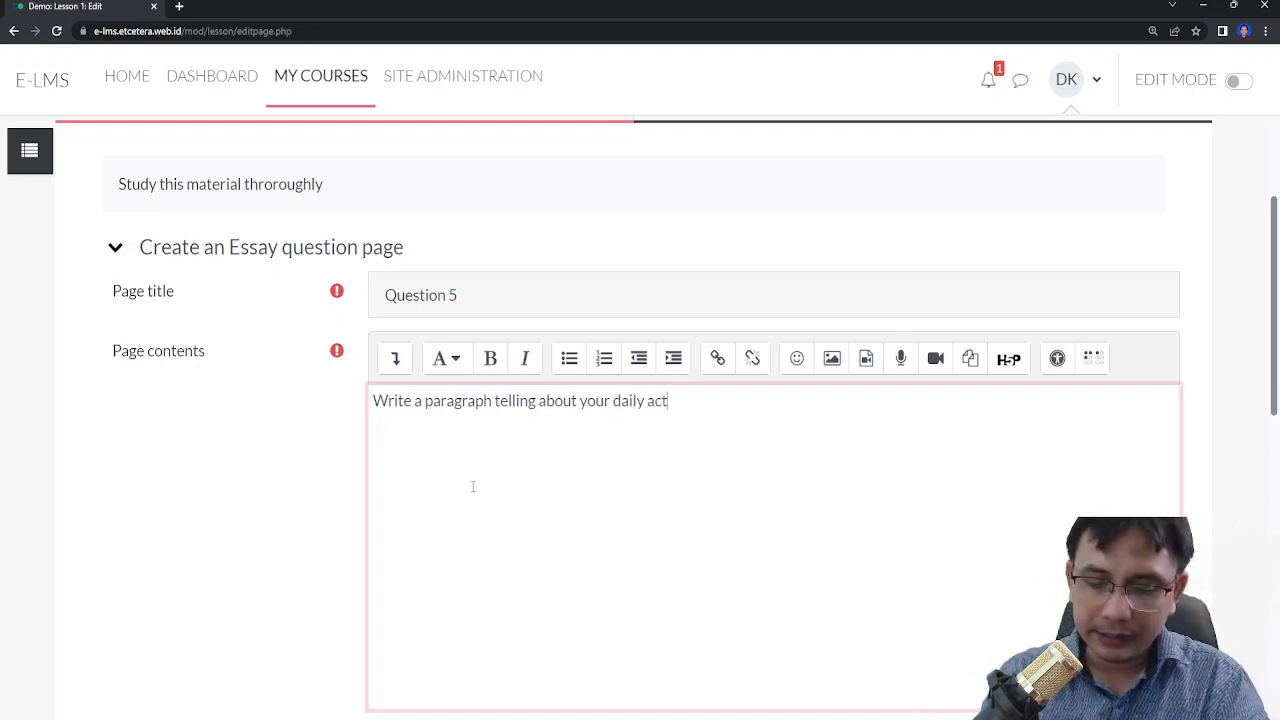
pyautogui.write('ivirties')
pyautogui.press('BackSpace')
pyautogui.press('BackSpace')
pyautogui.press('BackSpace')
pyautogui.write('ties')
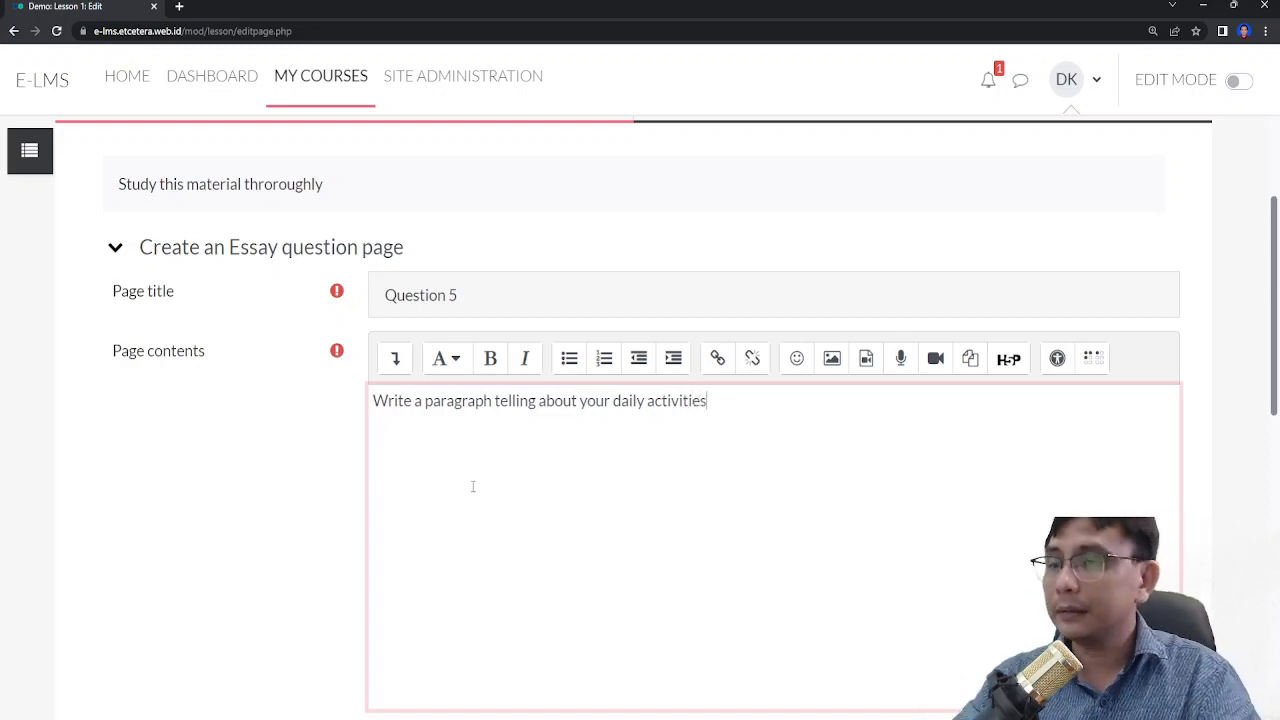
# - Set the essay question's score to 10 and save the page
pyautogui.scroll(-3, 473, 486)
pyautogui.scroll(-1, 440, 455)
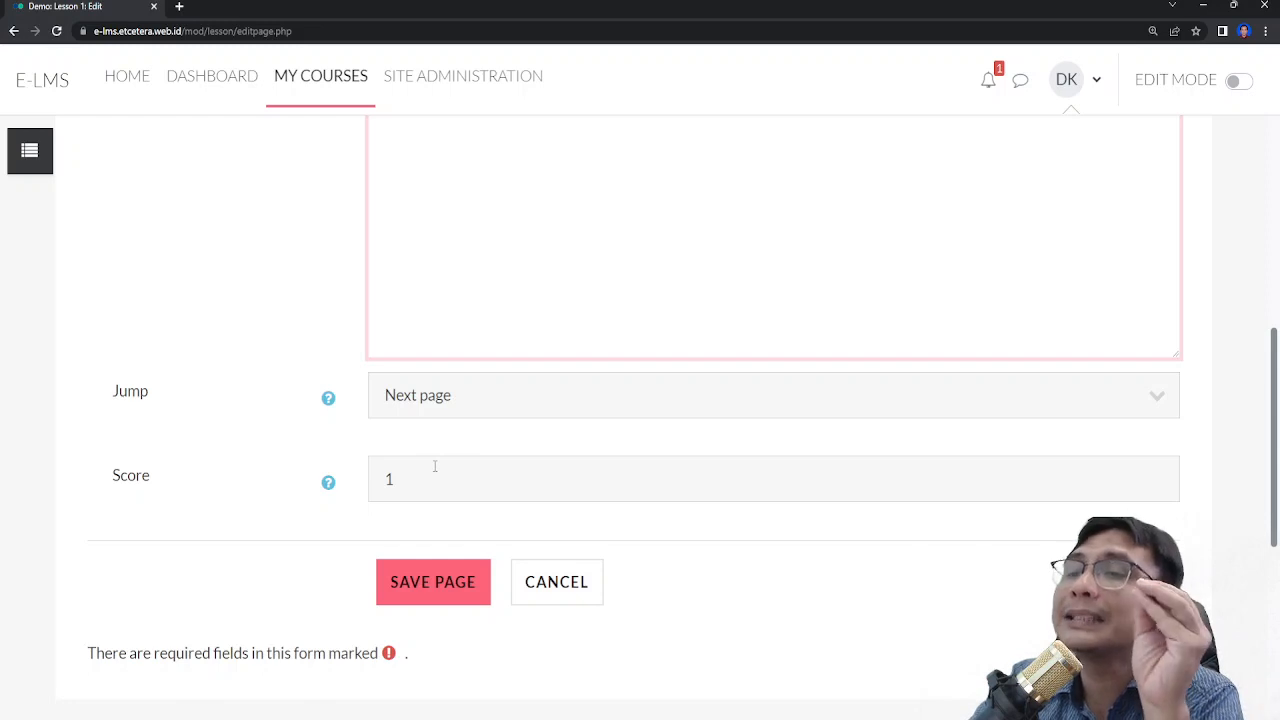
pyautogui.click(445, 470)
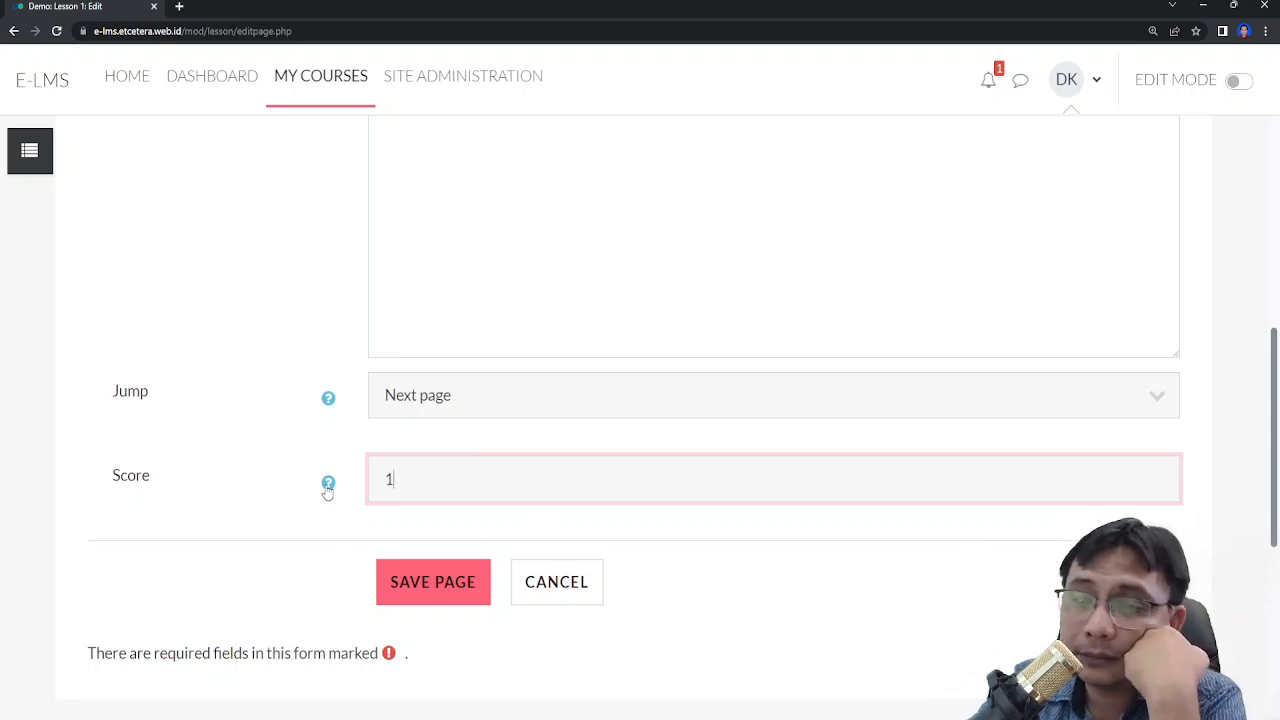
pyautogui.scroll(2, 327, 491)
pyautogui.scroll(-1, 327, 491)
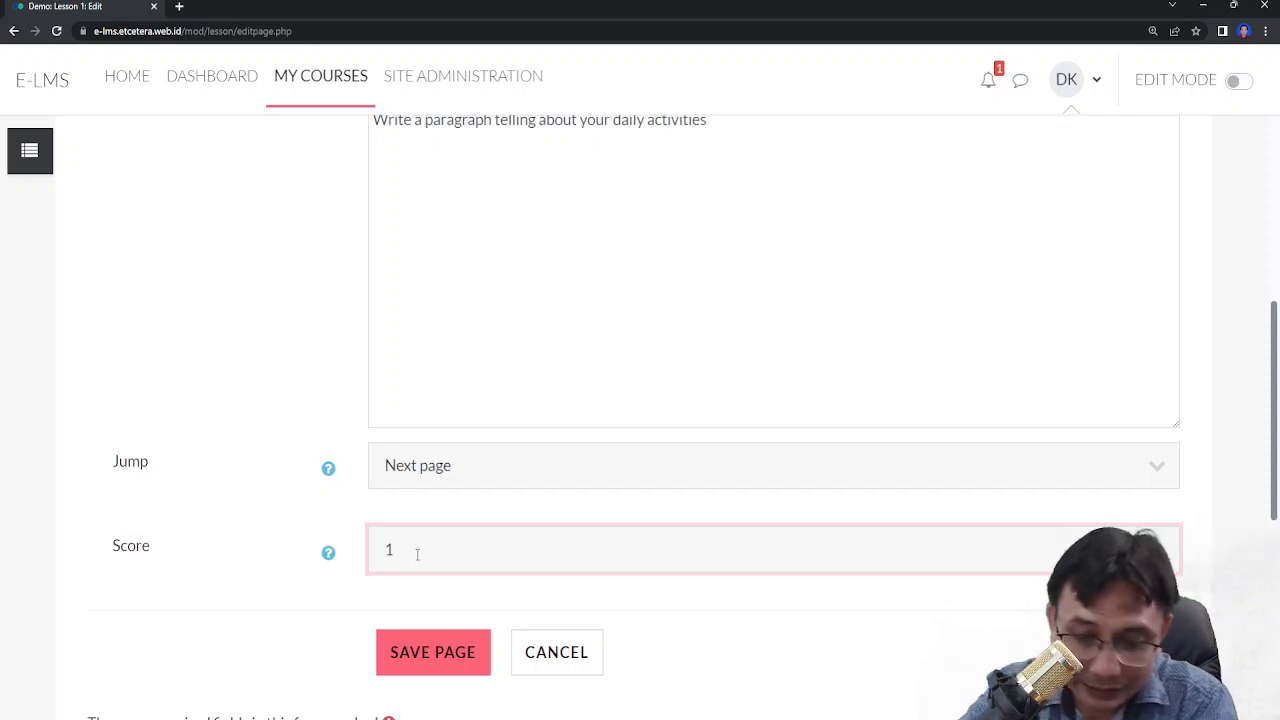
pyautogui.write('0')
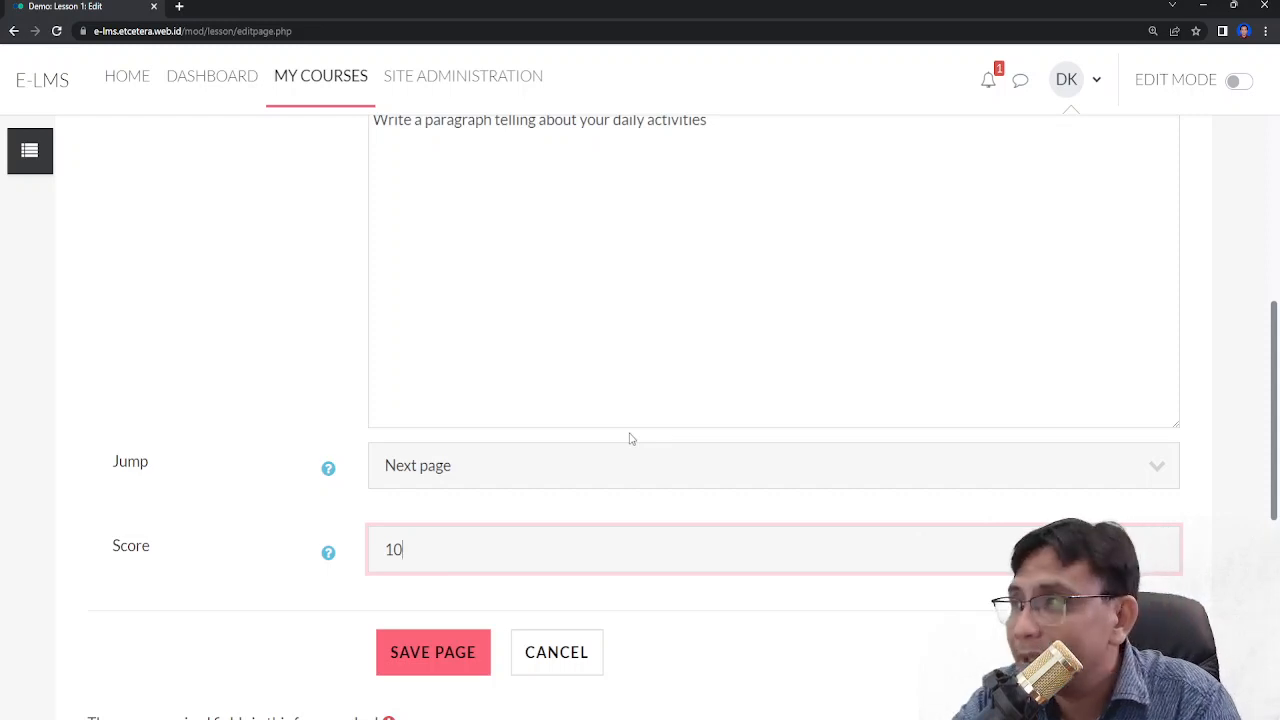
pyautogui.scroll(-2, 631, 449)
pyautogui.click(457, 457)
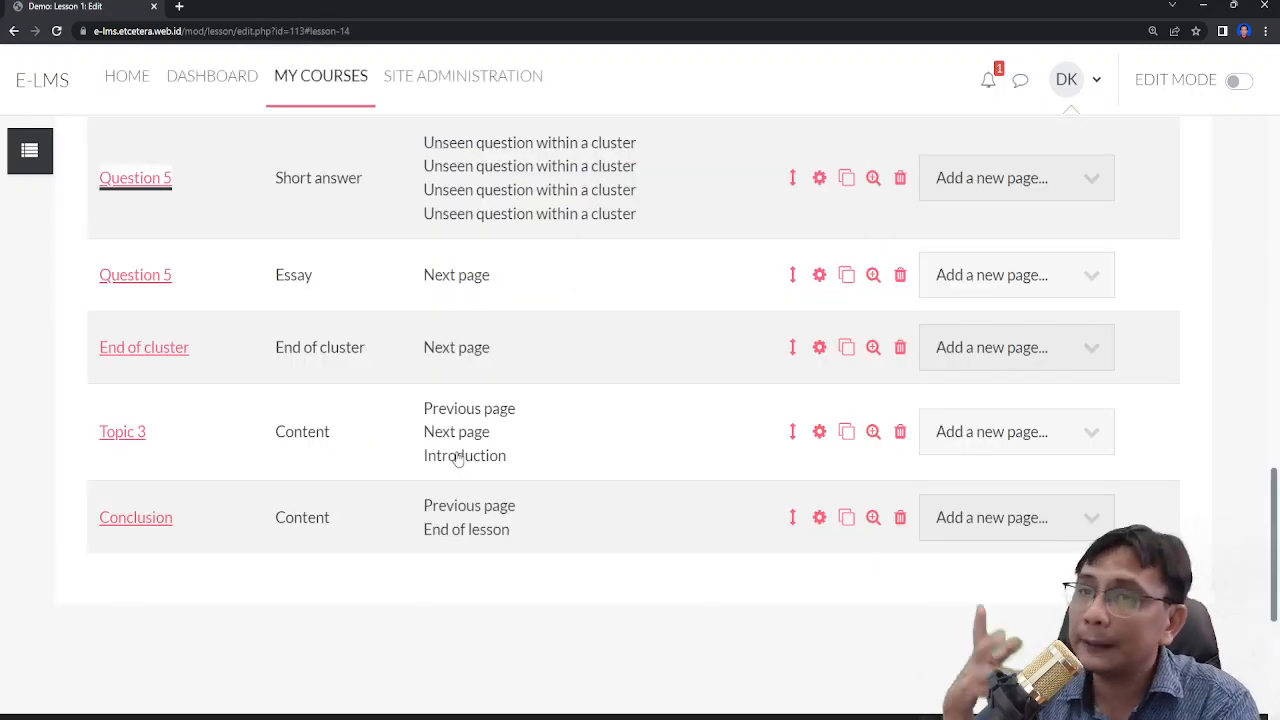
pyautogui.scroll(1, 76, 366)
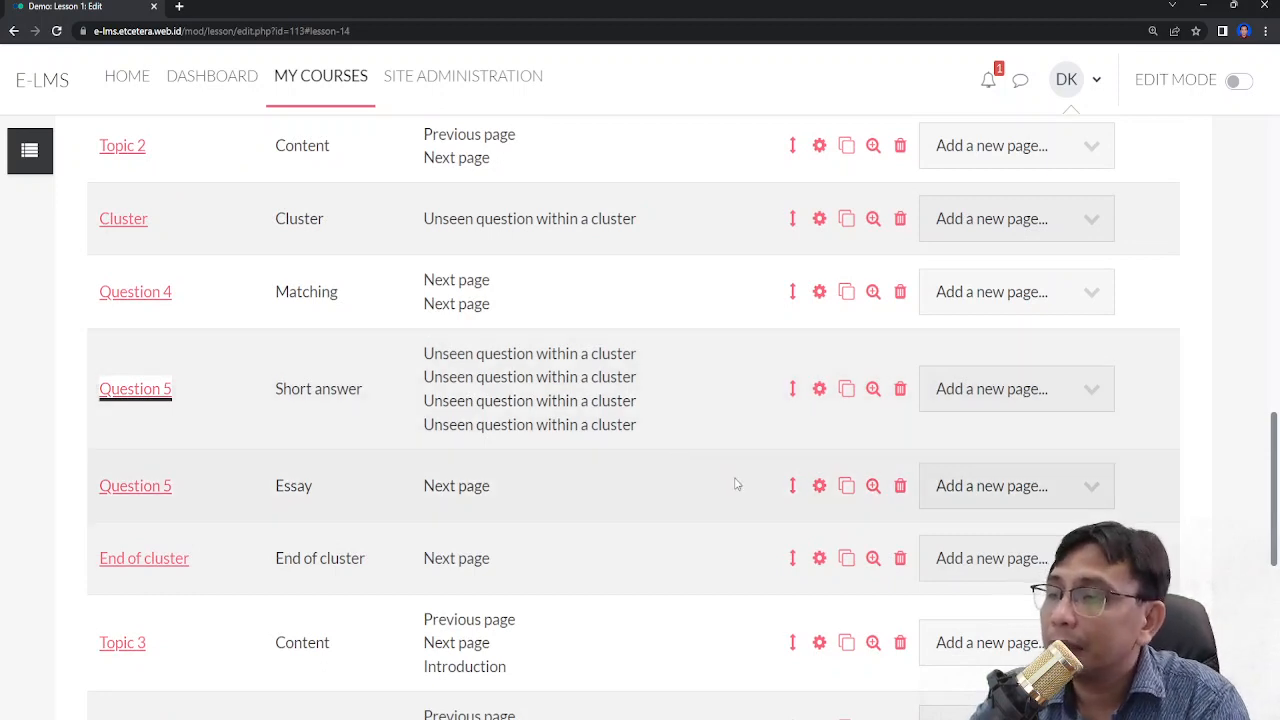
# - Open the essay page's settings and rename its title to 'Question 6'
pyautogui.click(820, 486)
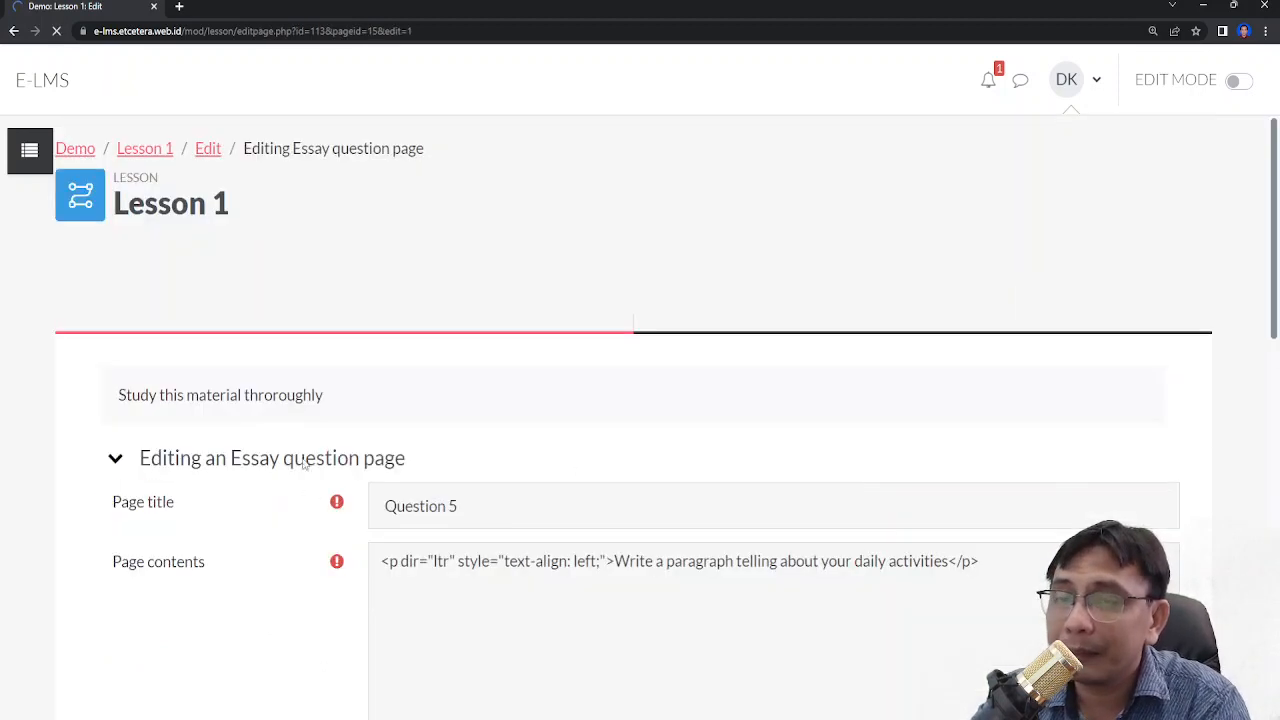
pyautogui.moveTo(460, 506); pyautogui.dragTo(437, 506)
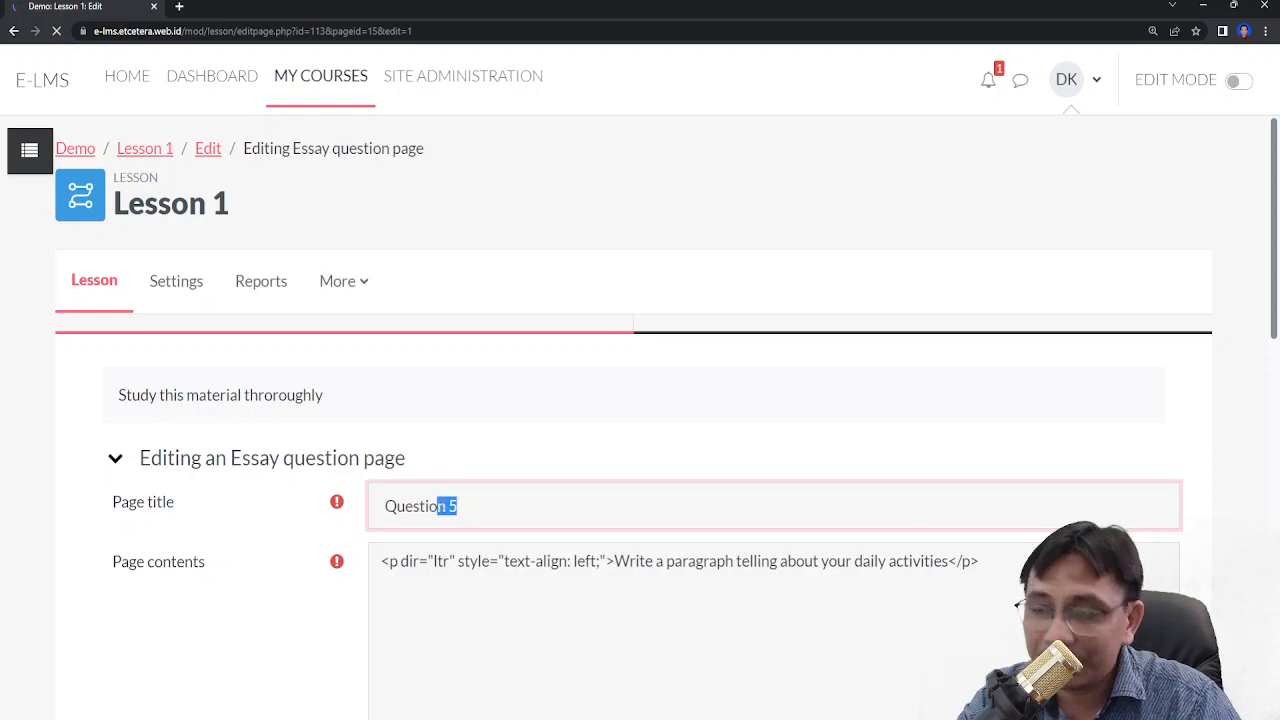
pyautogui.doubleClick(456, 506)
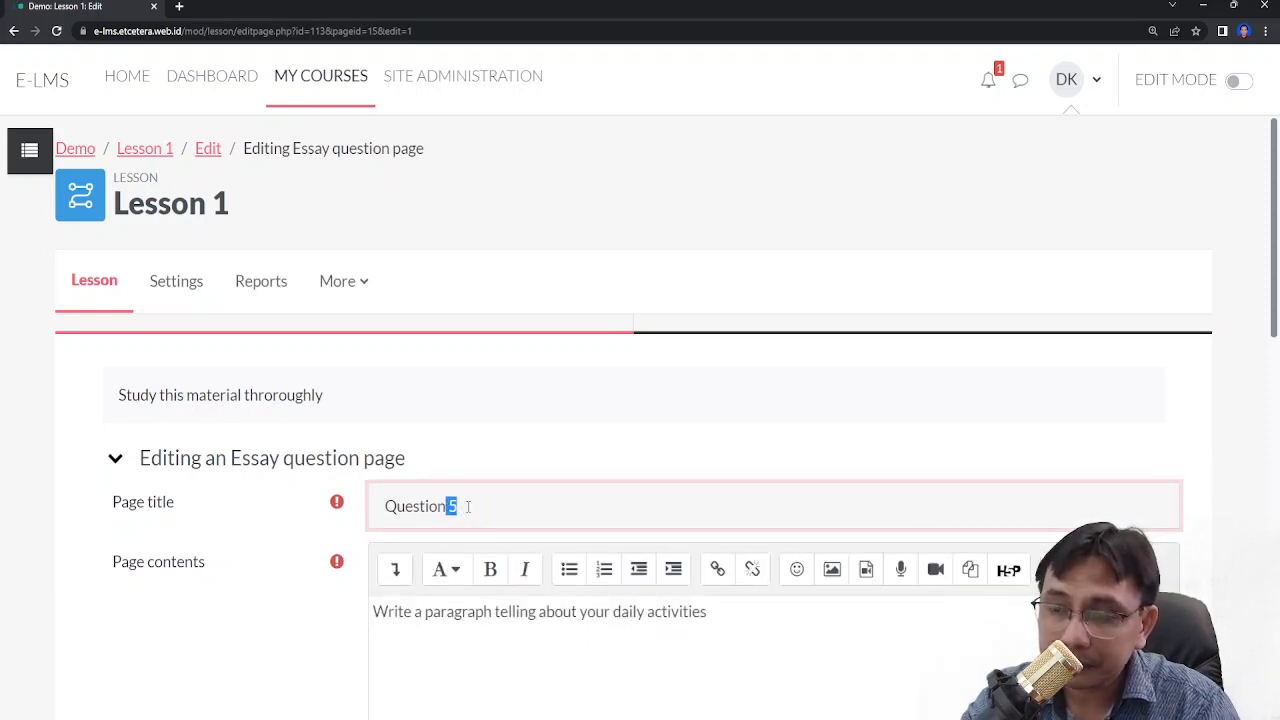
pyautogui.write('6')
# - Set the essay page's jump to 'Unseen question within a cluster' and save the page
pyautogui.scroll(-5, 470, 520)
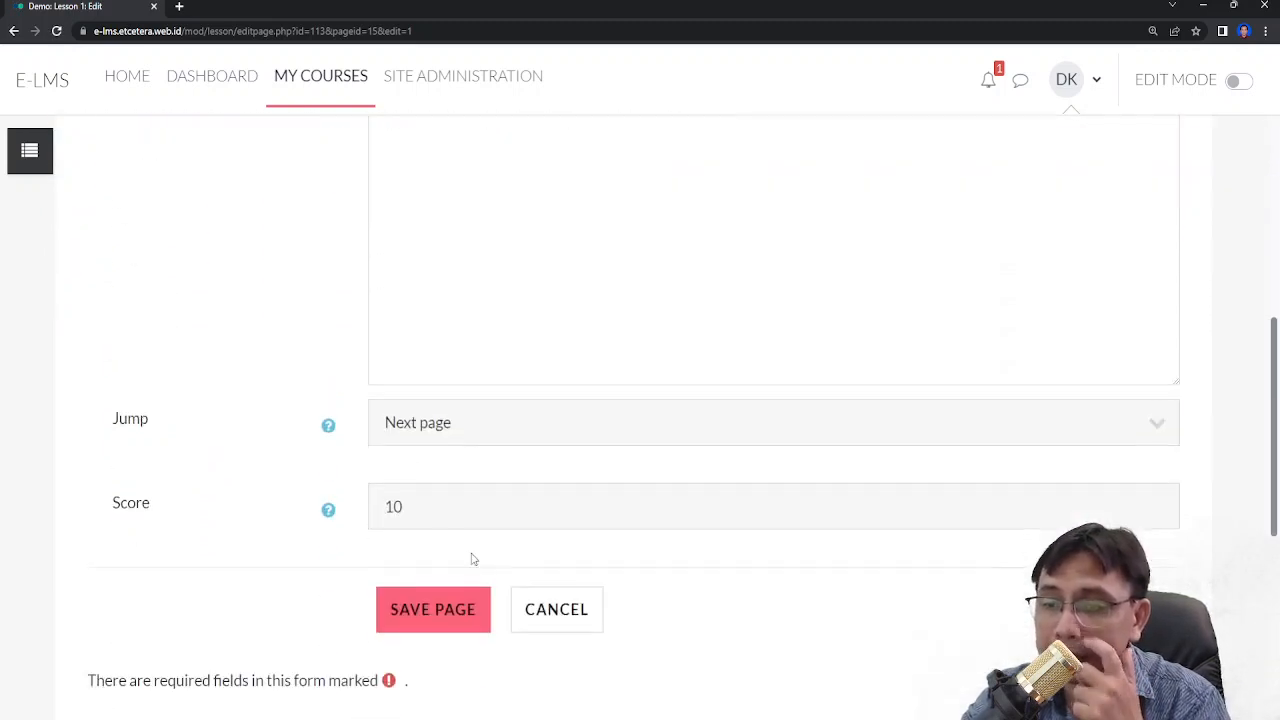
pyautogui.click(466, 398)
pyautogui.scroll(2, 467, 398)
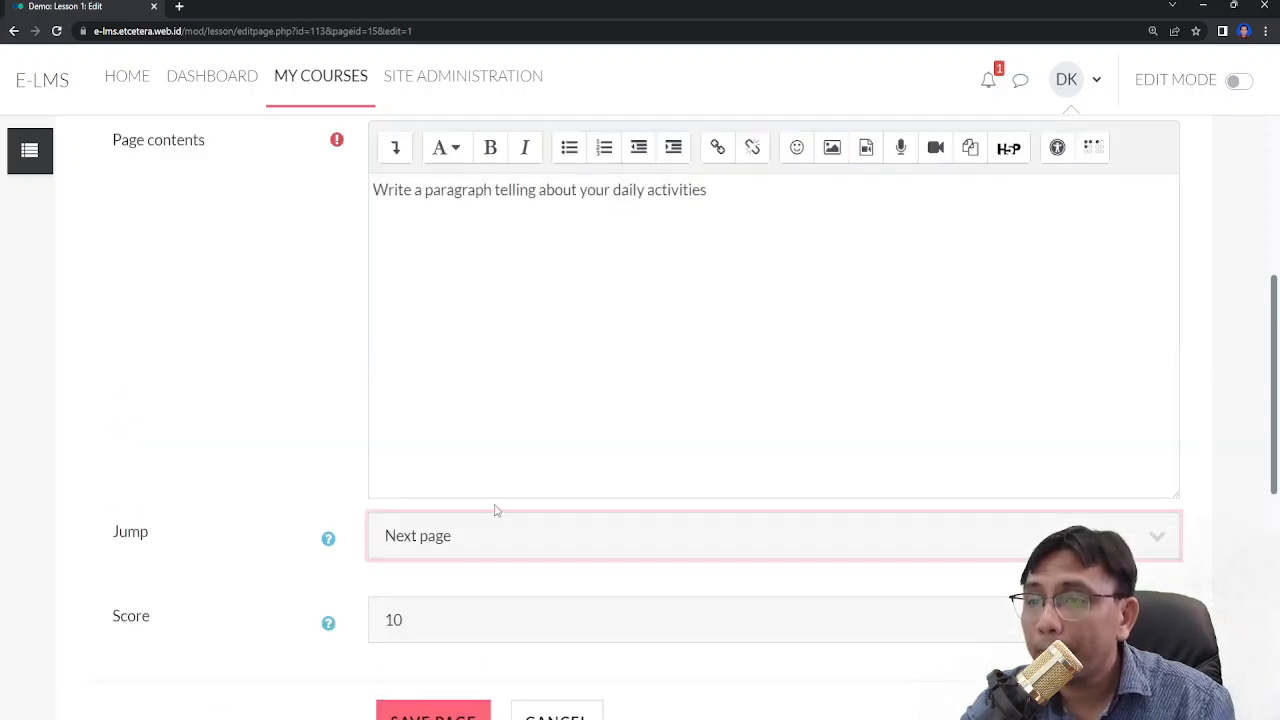
pyautogui.click(438, 203)
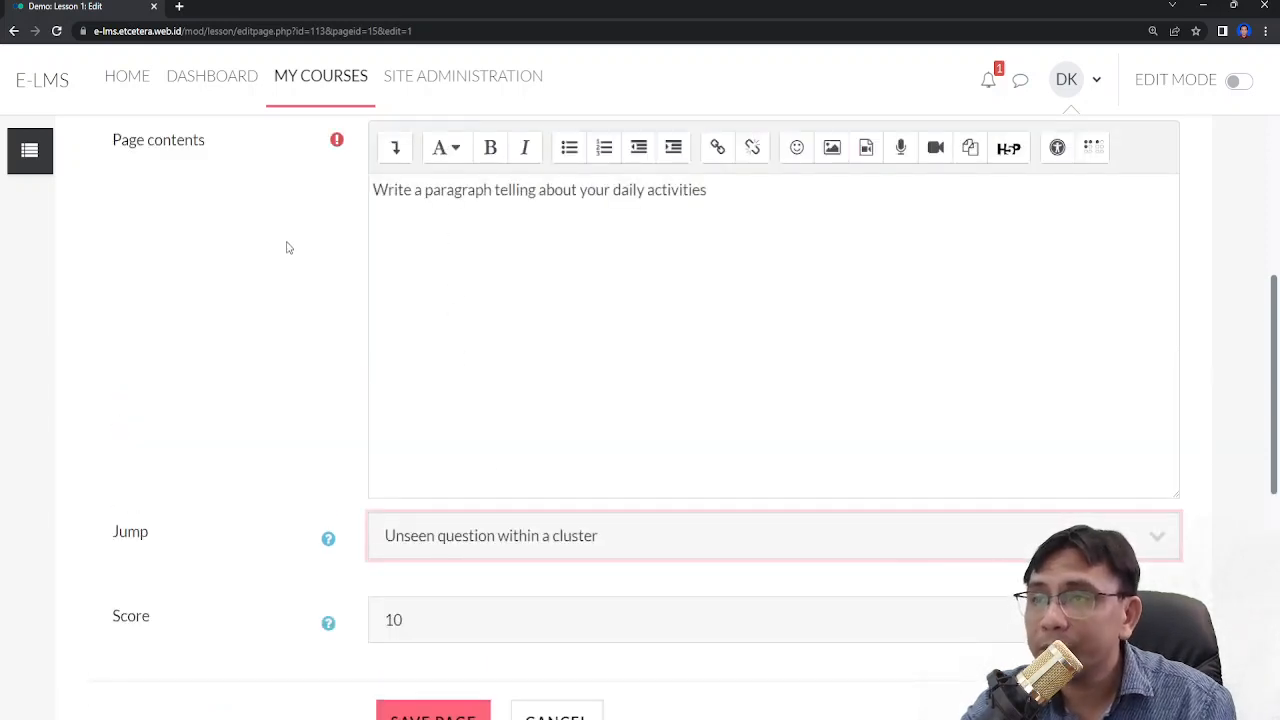
pyautogui.click(289, 241)
pyautogui.scroll(-4, 458, 535)
pyautogui.click(448, 446)
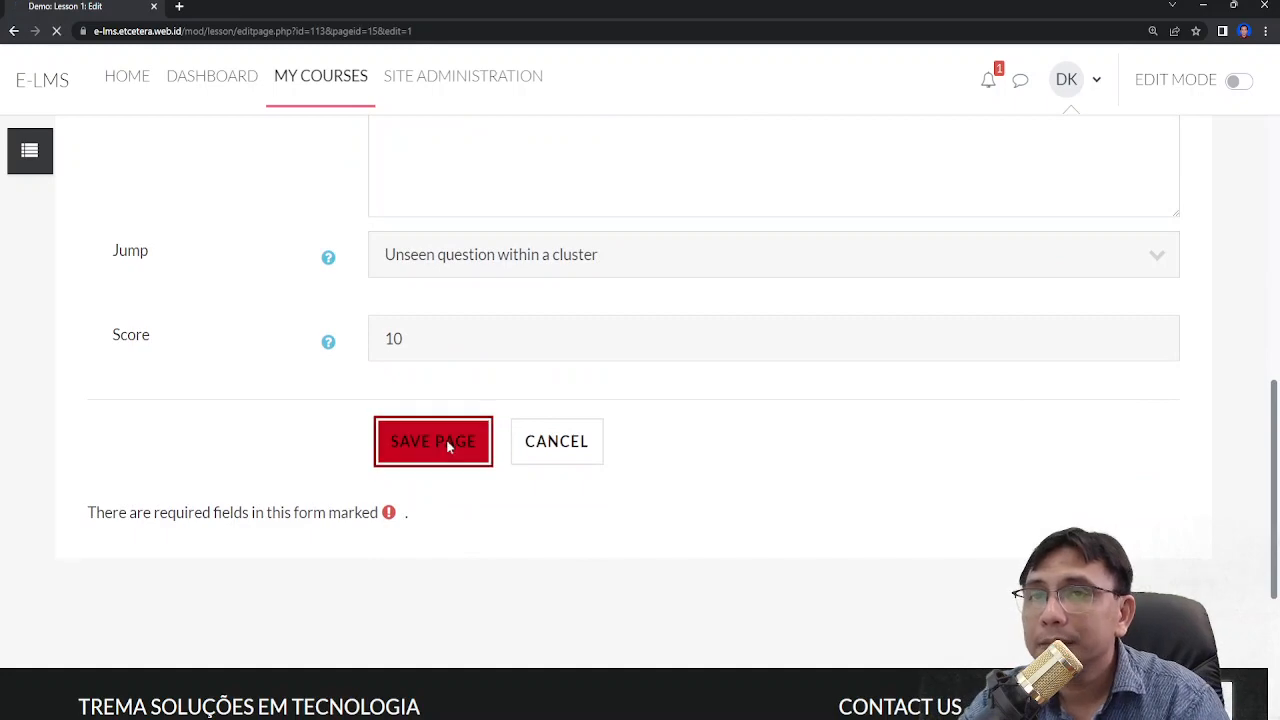
# - Switch the lesson editing view to Expanded to review the pages, then return to Collapsed
pyautogui.scroll(2, 450, 442)
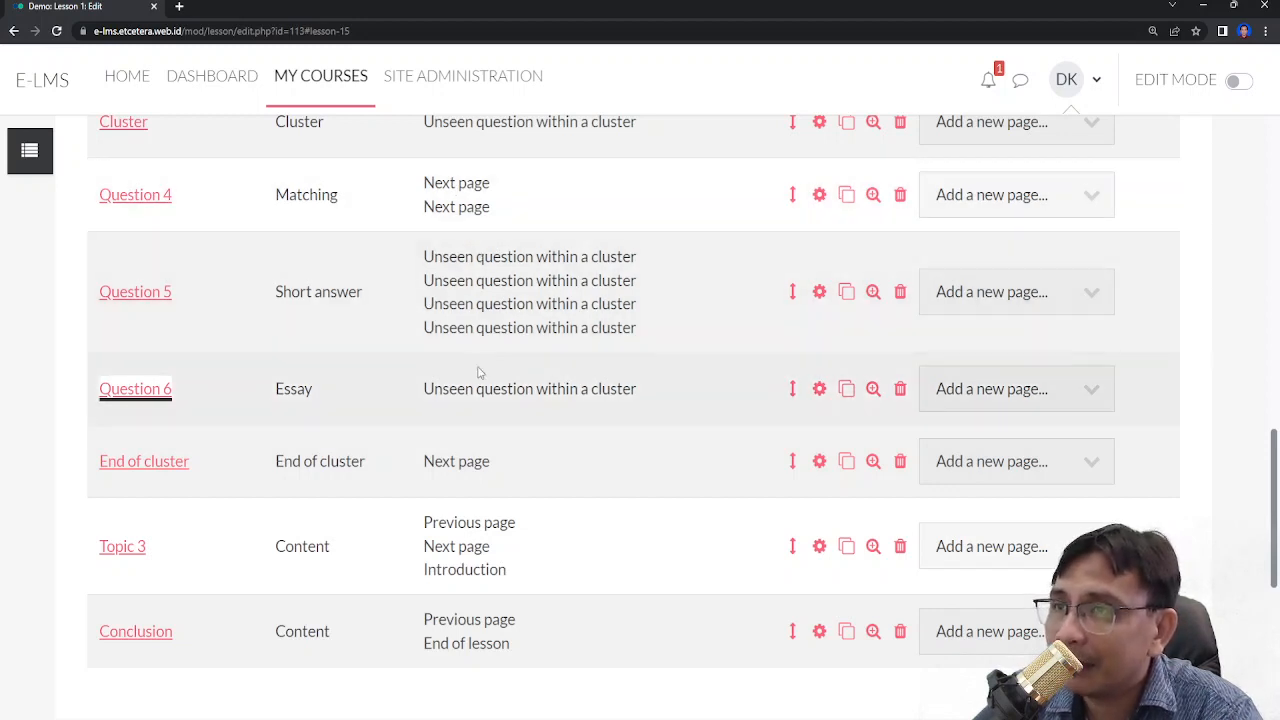
pyautogui.scroll(10, 470, 370)
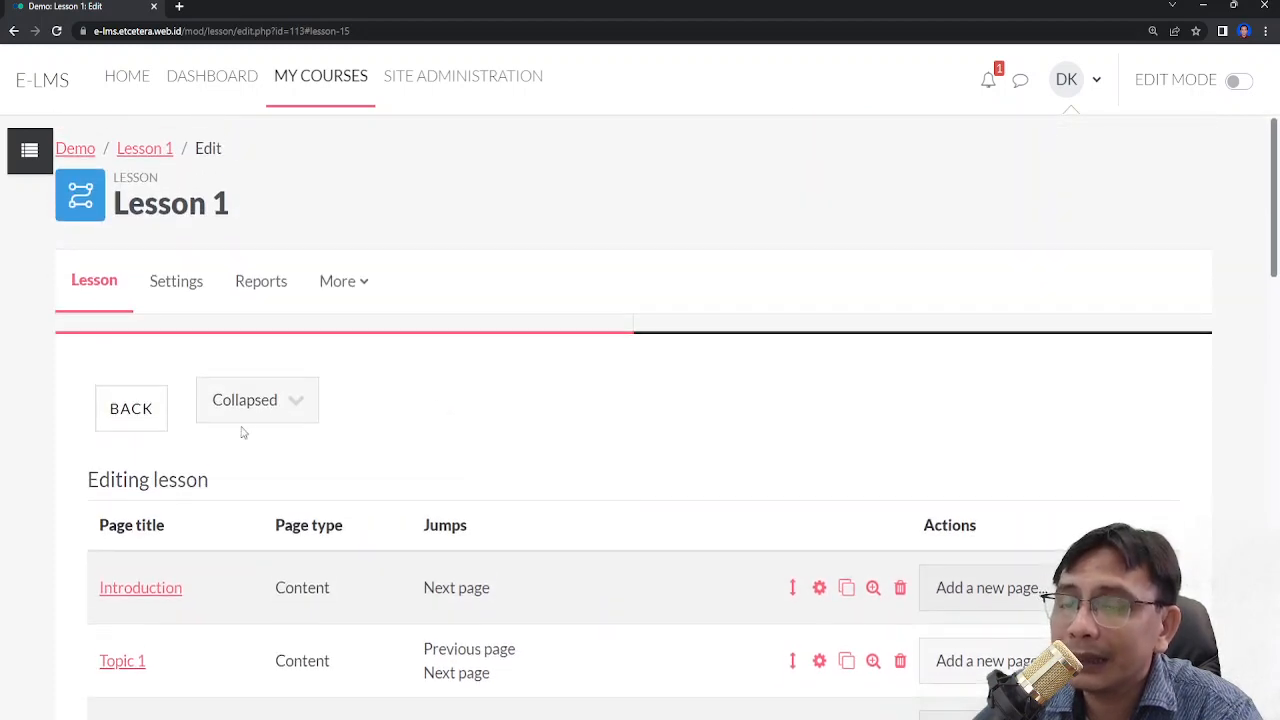
pyautogui.click(262, 412)
pyautogui.click(276, 454)
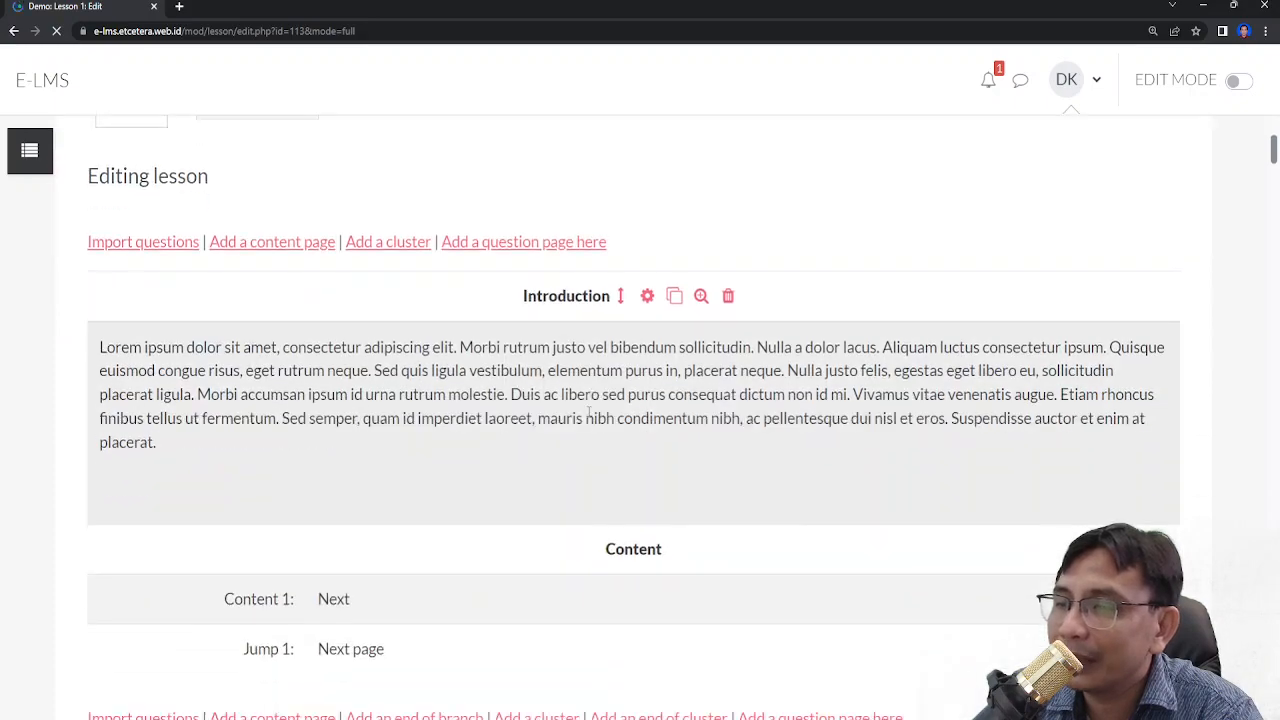
pyautogui.scroll(-10, 957, 371)
pyautogui.scroll(-10, 957, 384)
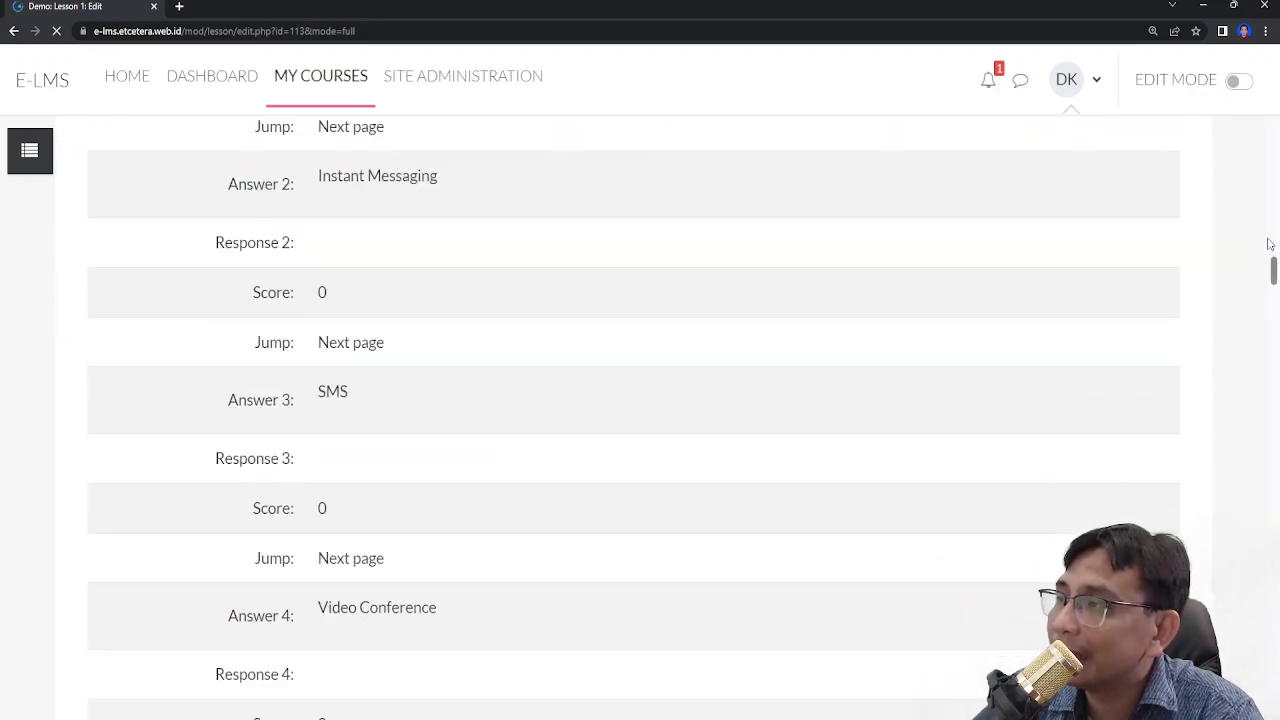
pyautogui.moveTo(1275, 265); pyautogui.dragTo(1276, 136)
pyautogui.click(255, 403)
pyautogui.click(251, 443)
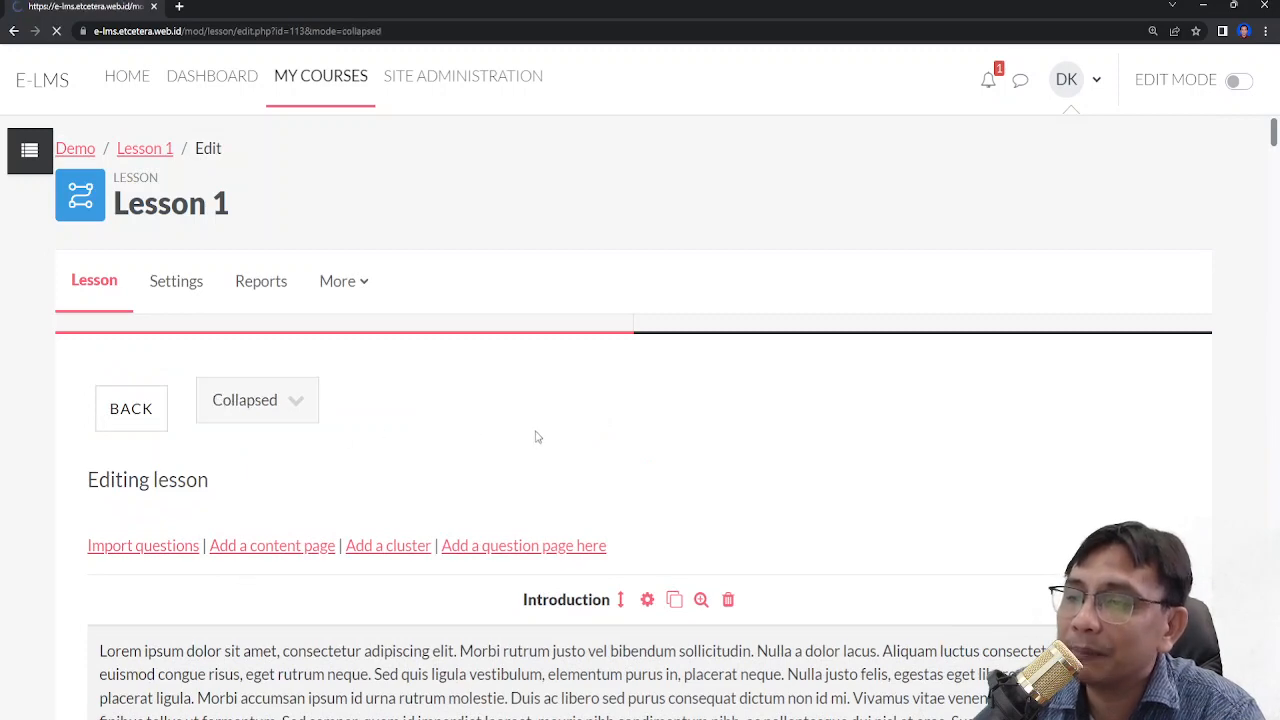
# - Scroll through the collapsed lesson page list to check the page order and jumps
pyautogui.scroll(-4, 534, 437)
pyautogui.scroll(-3, 388, 338)
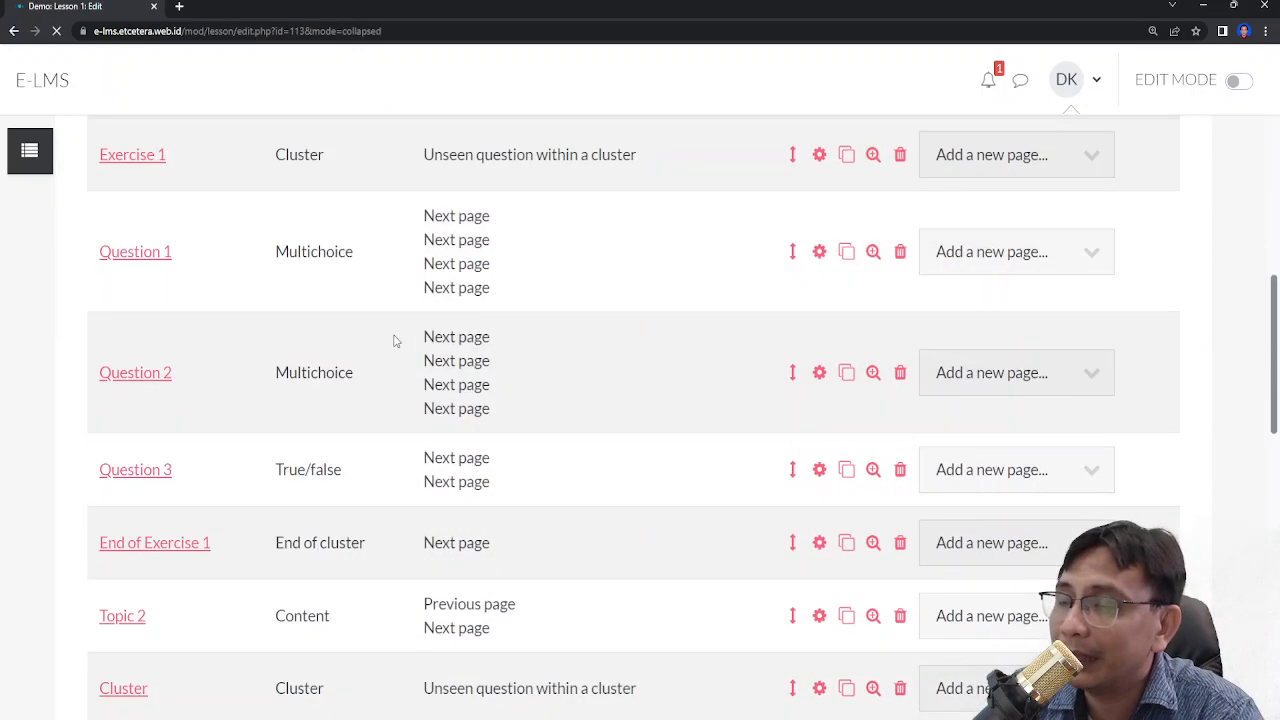
pyautogui.scroll(3, 397, 337)
pyautogui.scroll(-7, 403, 354)
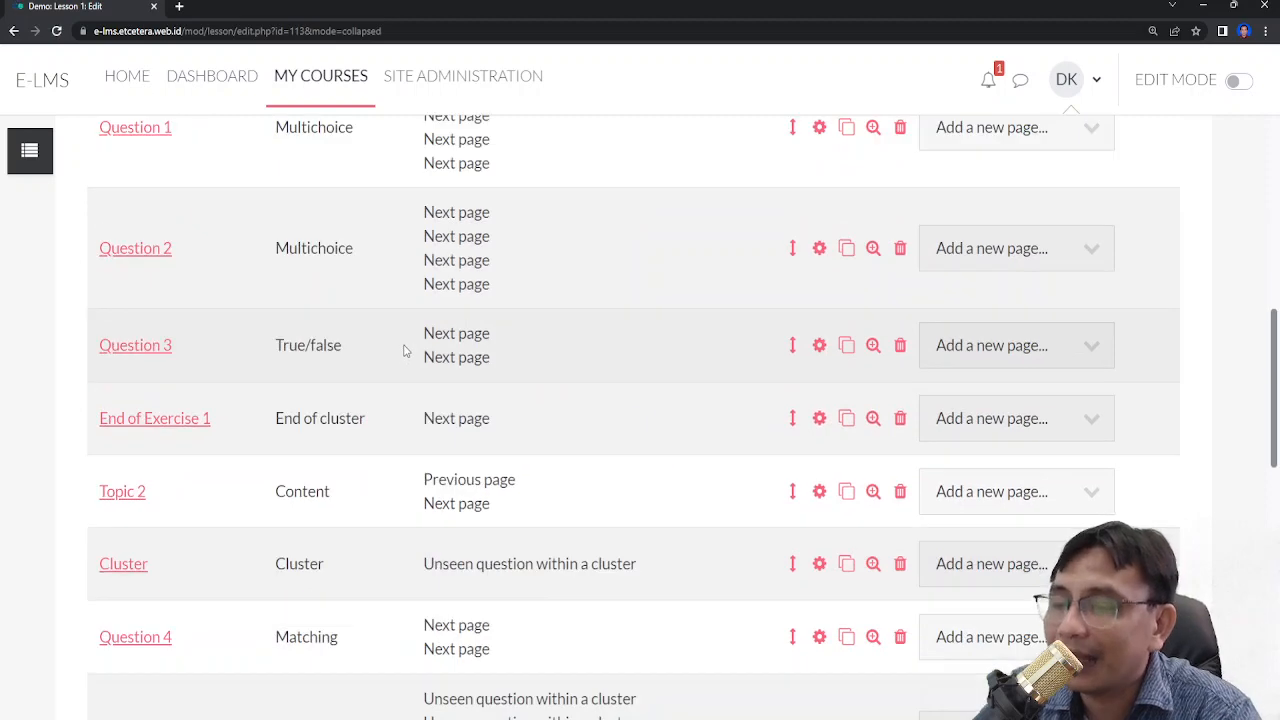
pyautogui.scroll(8, 413, 358)
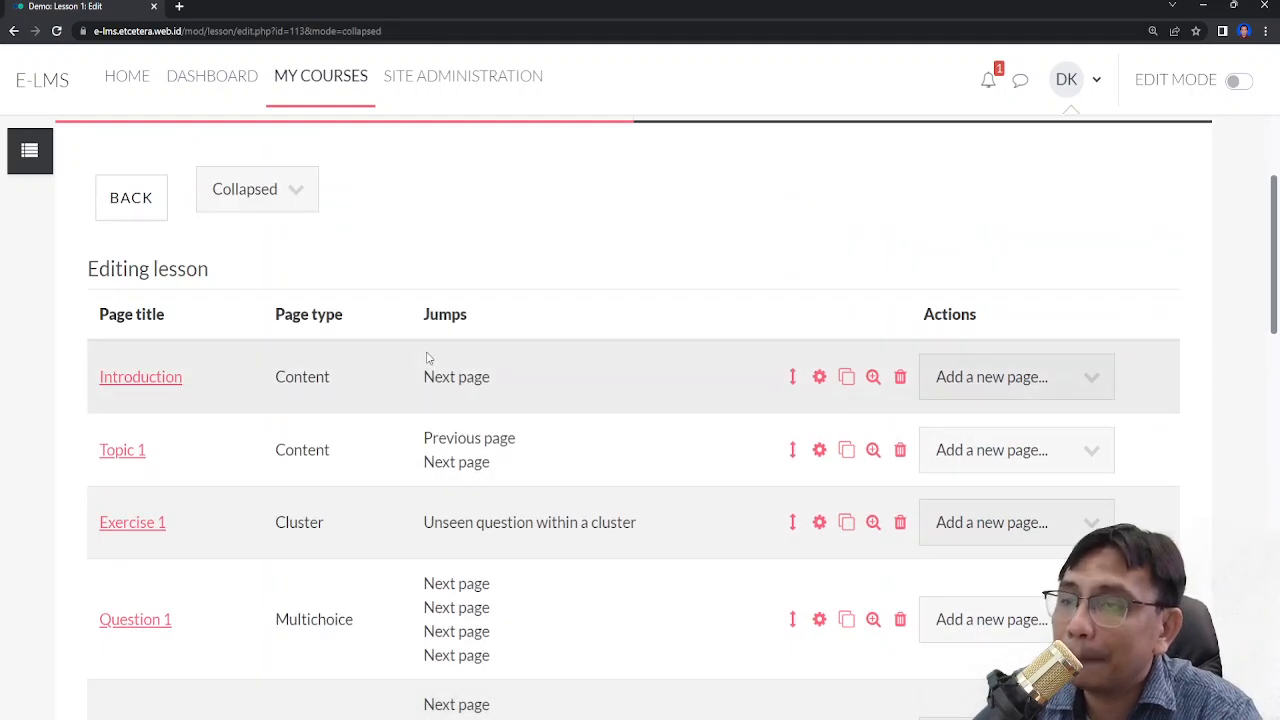
pyautogui.scroll(-3, 429, 357)
pyautogui.scroll(4, 450, 350)
pyautogui.scroll(1, 459, 343)
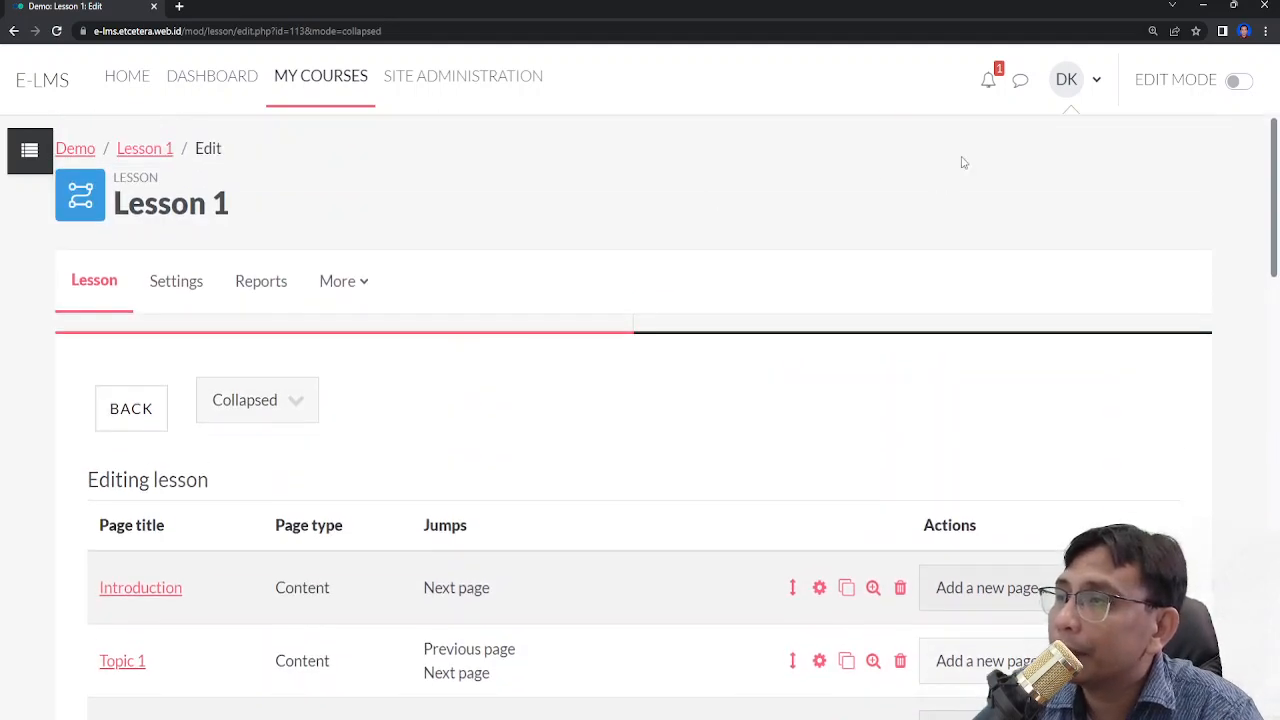
# - Leave lesson editing and return to the Moodle Demo Course main page
pyautogui.click(142, 151)
pyautogui.click(1095, 91)
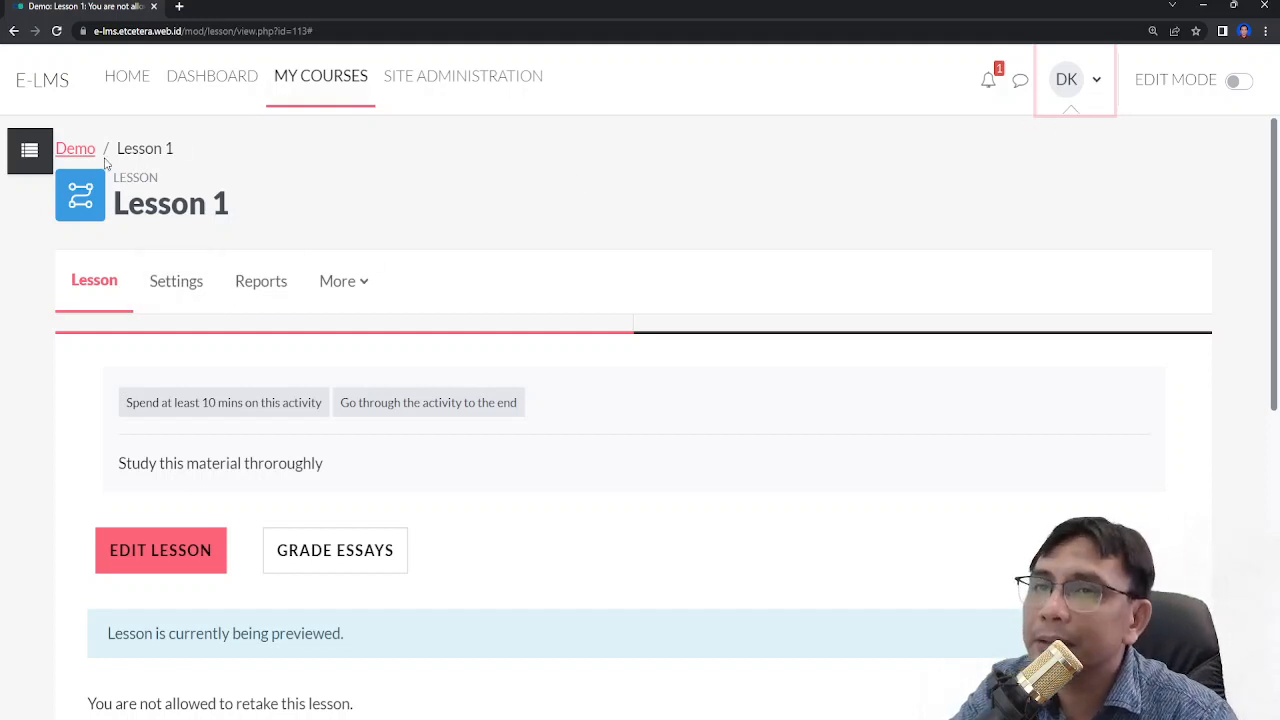
pyautogui.click(29, 150)
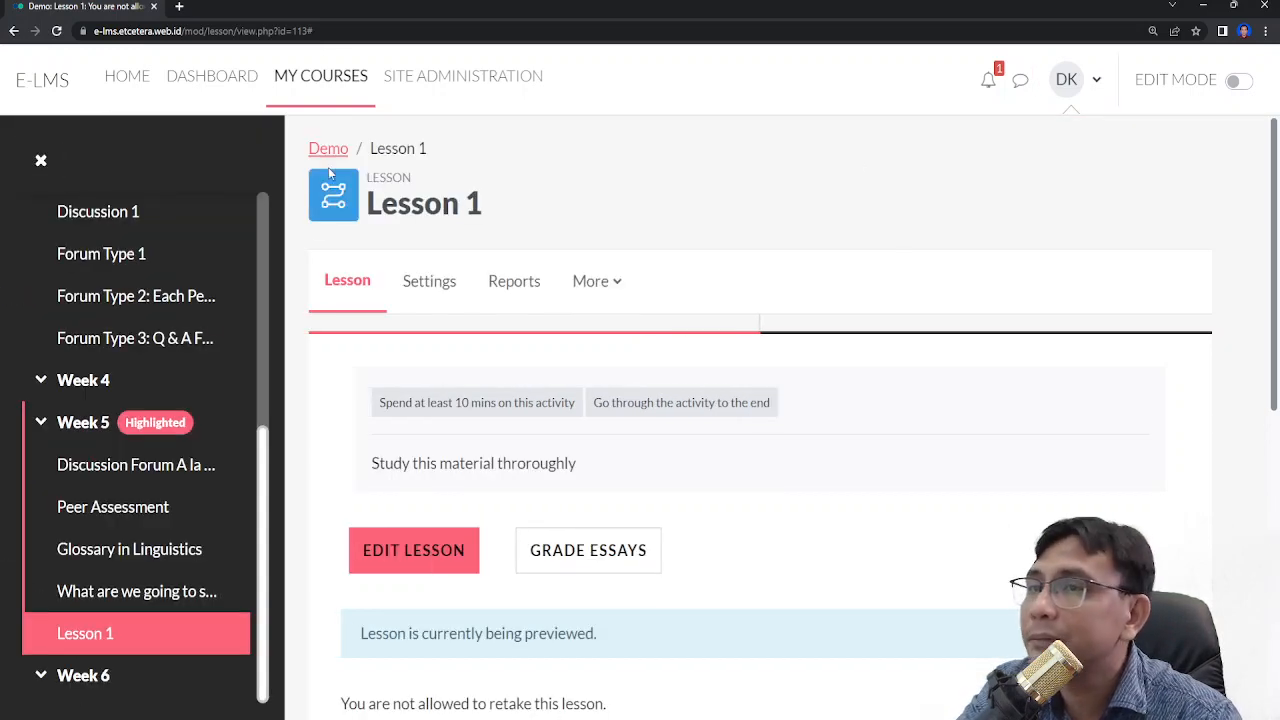
pyautogui.click(41, 161)
pyautogui.click(85, 152)
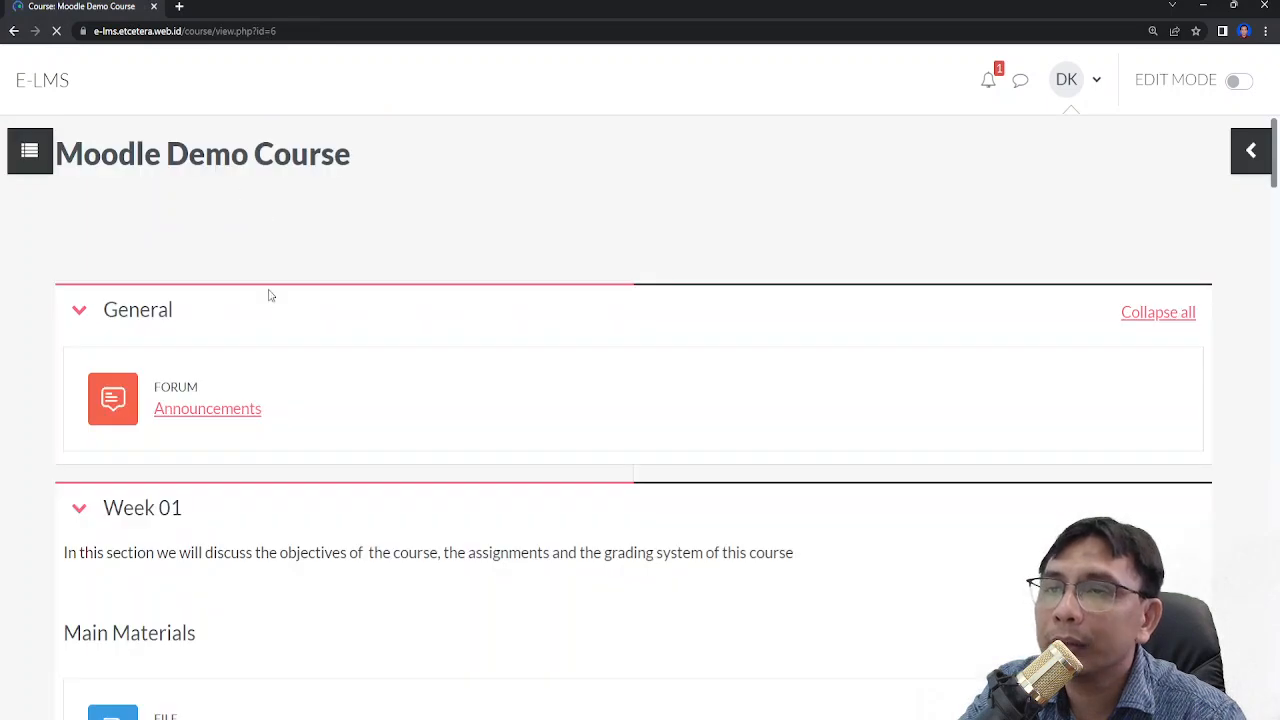
# - Check the course participants list, then log out of the teacher account
pyautogui.click(279, 237)
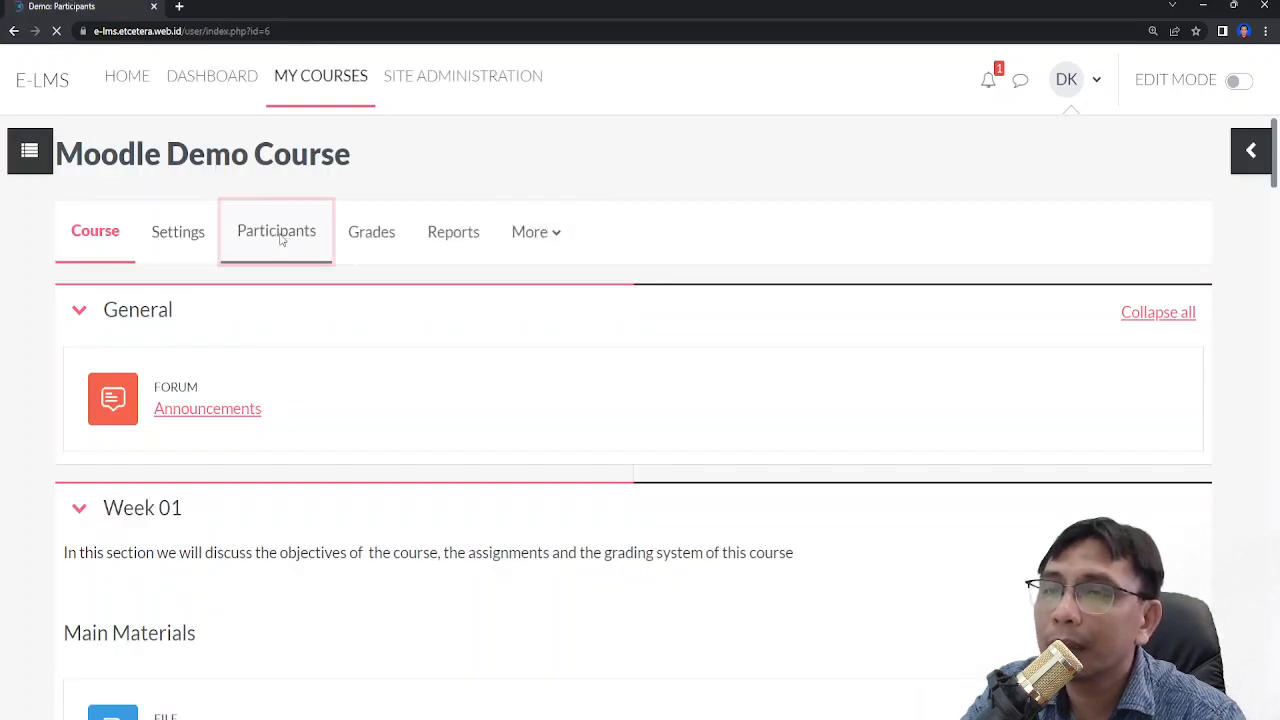
pyautogui.scroll(-5, 279, 240)
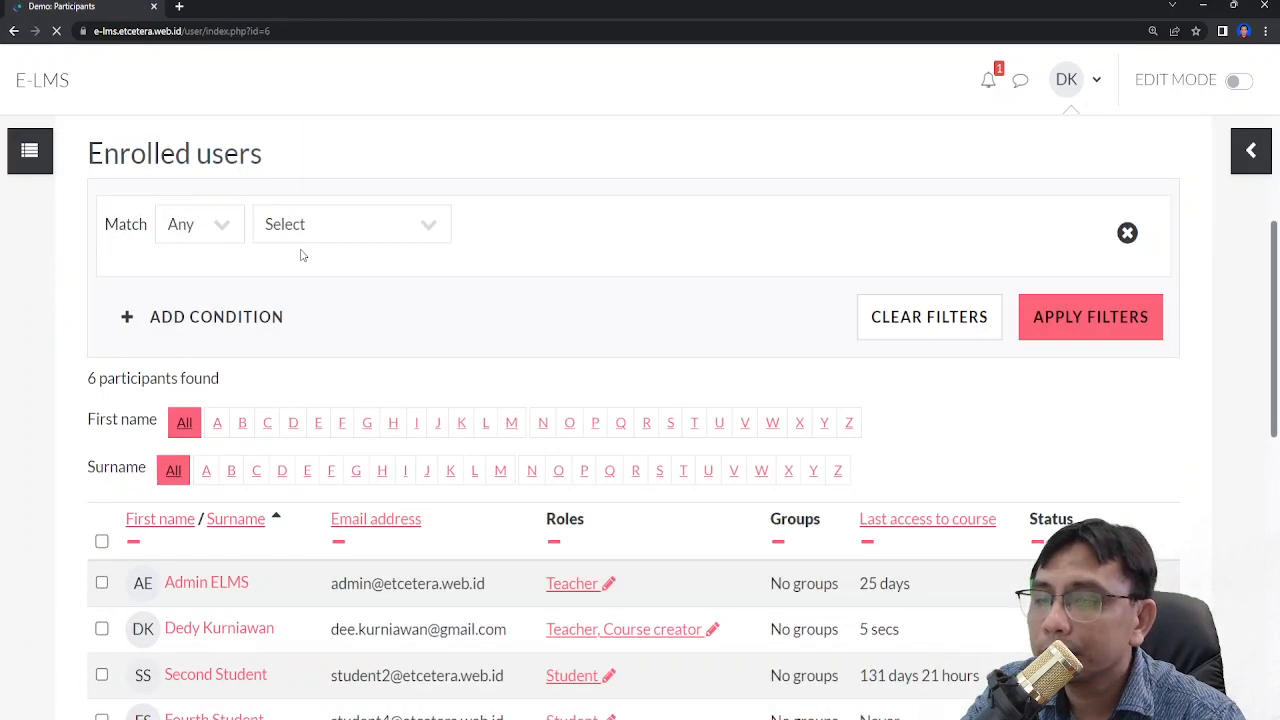
pyautogui.scroll(5, 1137, 202)
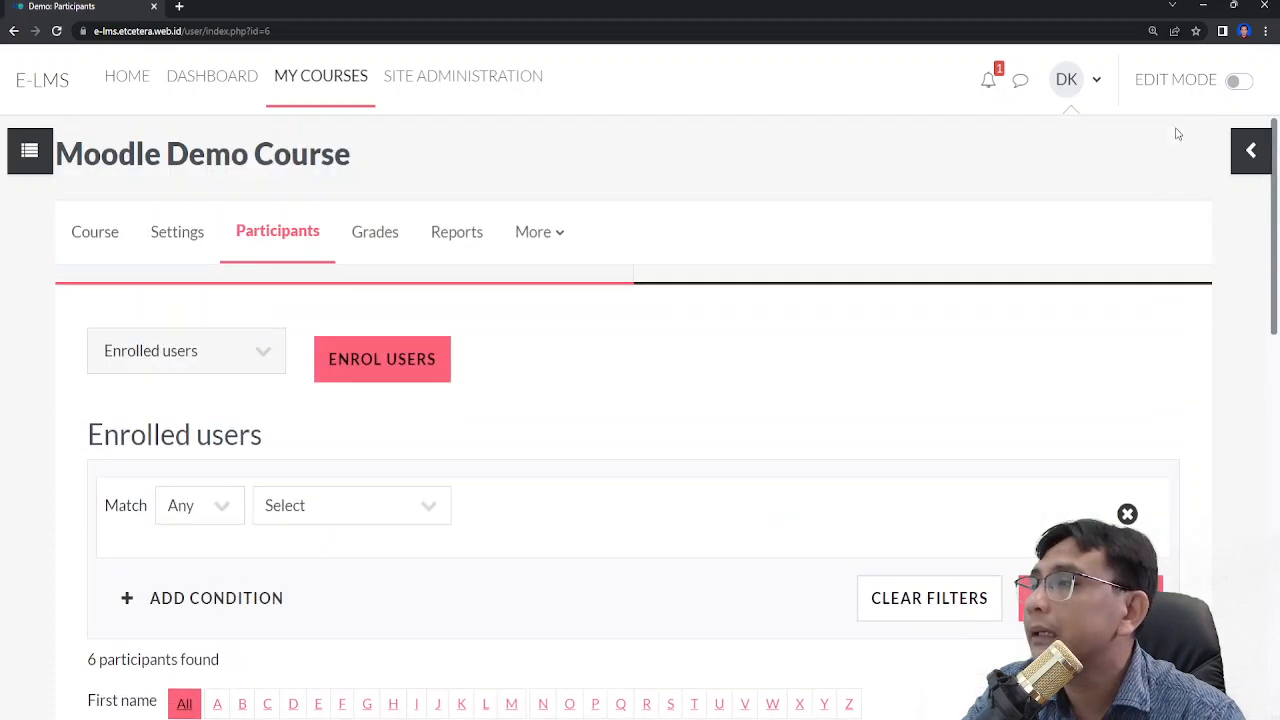
pyautogui.click(1092, 88)
pyautogui.click(1018, 400)
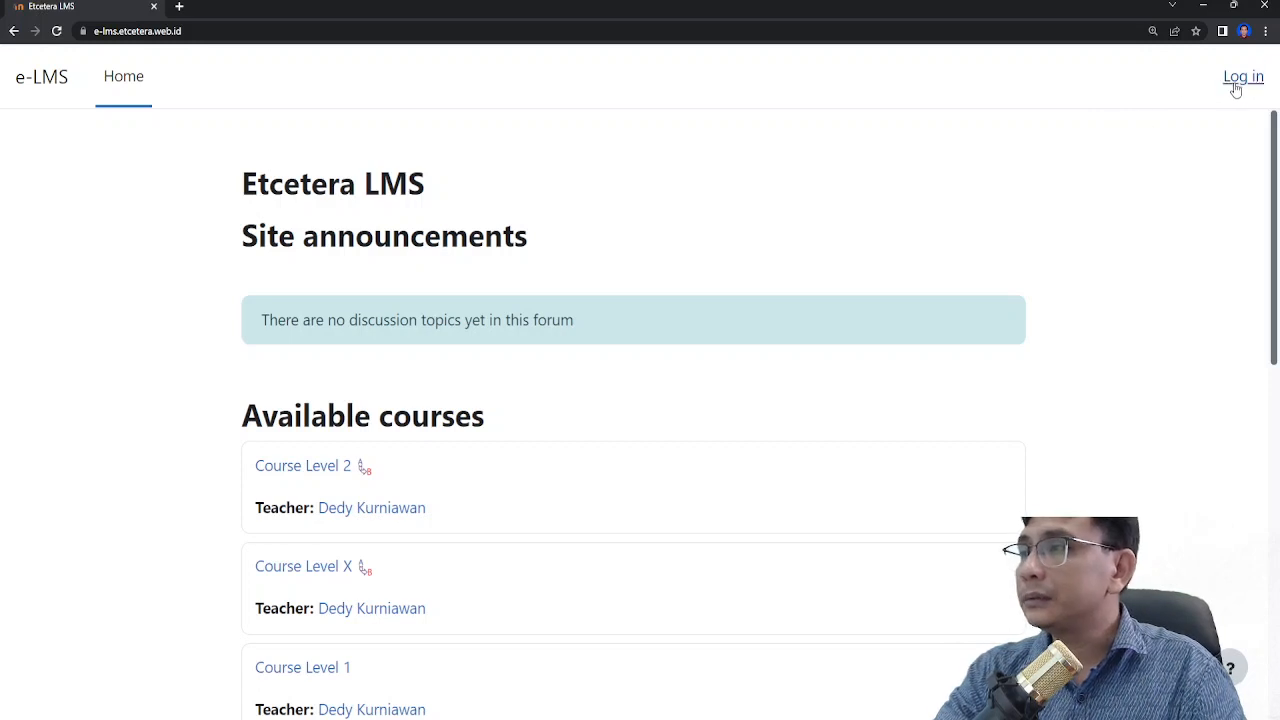
# - Log in to the site with the student account's username and password
pyautogui.click(1236, 86)
pyautogui.doubleClick(631, 280)
pyautogui.write('student1')
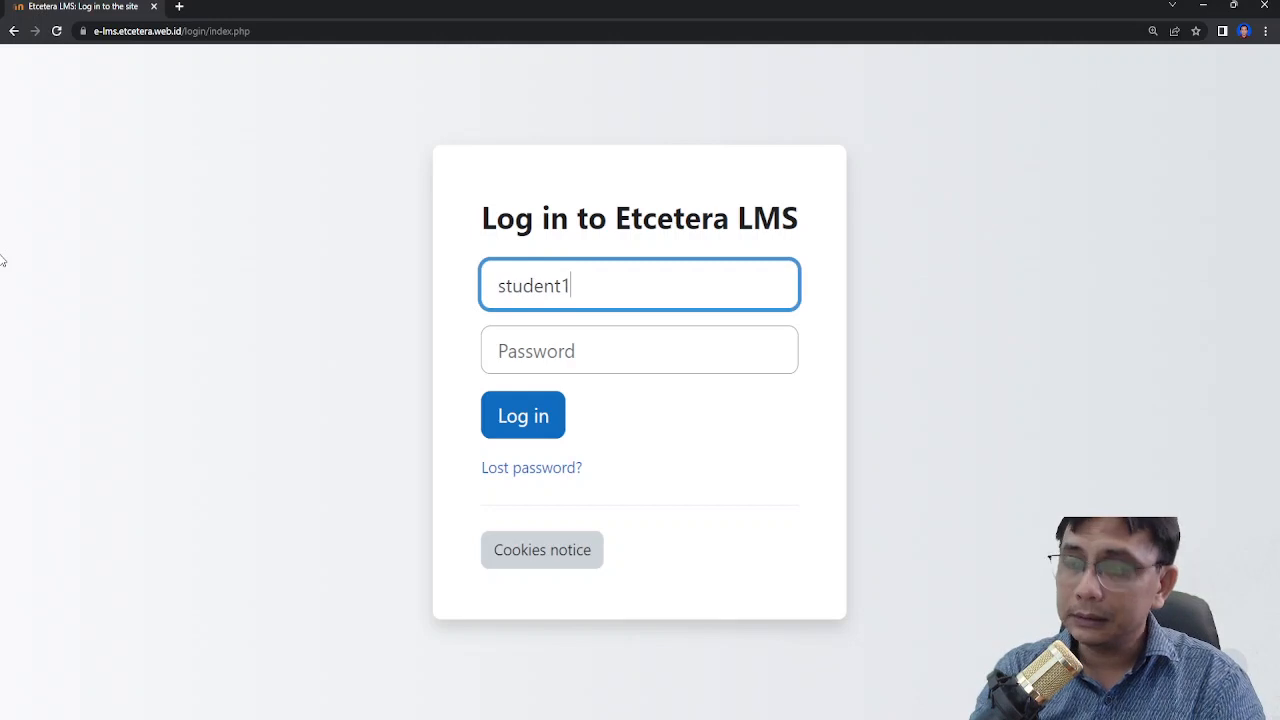
pyautogui.press('Tab')
pyautogui.write('student')
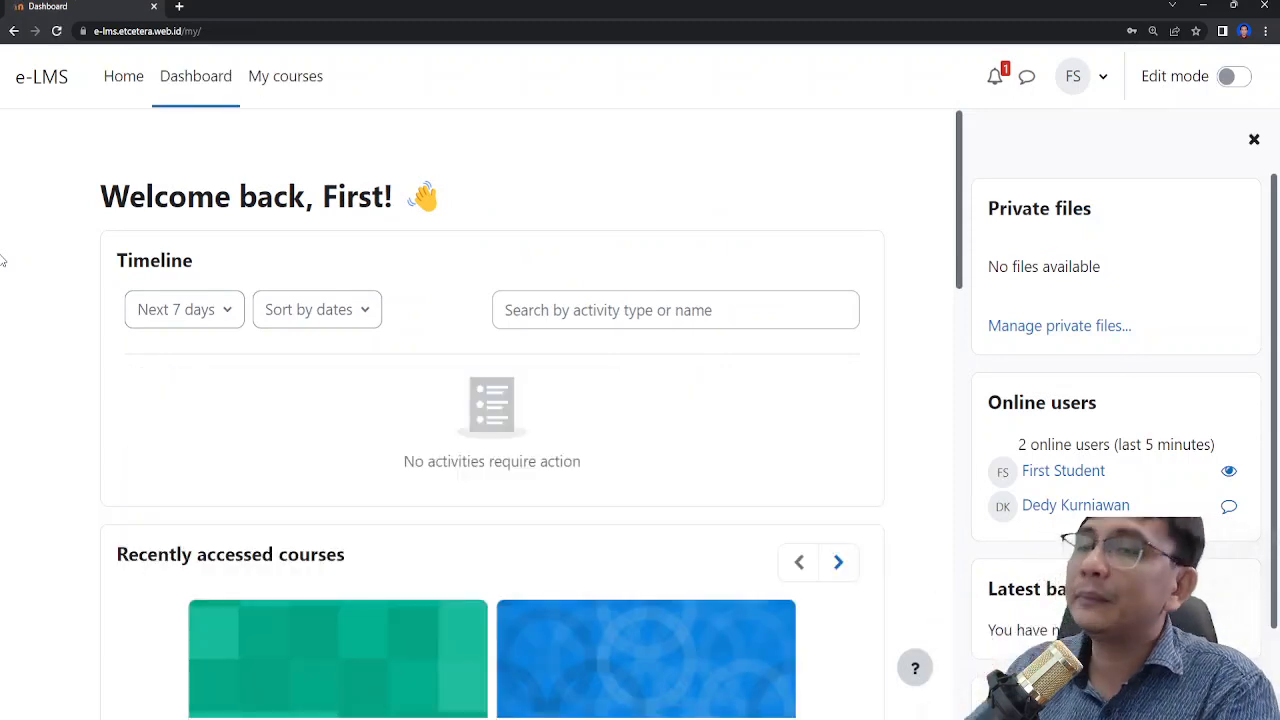
# - Browse the student's dashboard
pyautogui.scroll(-3, 105, 210)
pyautogui.scroll(-7, 423, 429)
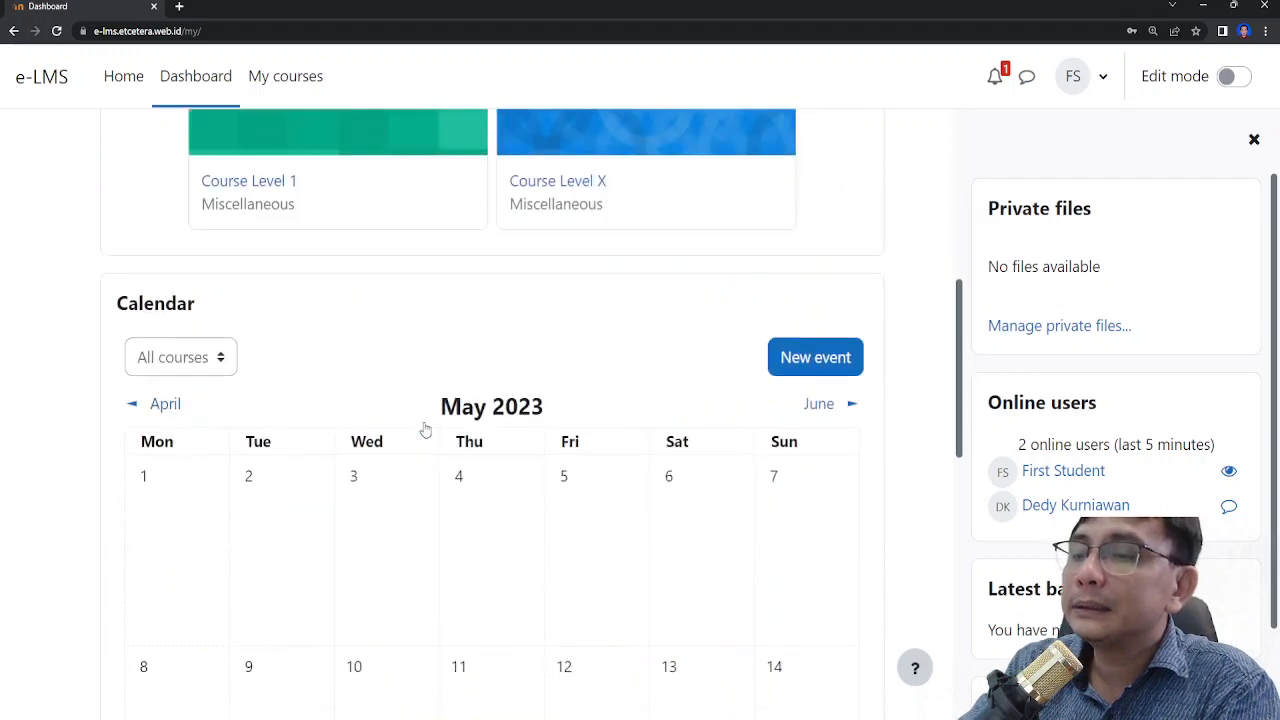
pyautogui.scroll(-4, 423, 429)
pyautogui.scroll(-1, 423, 429)
pyautogui.scroll(5, 410, 415)
pyautogui.scroll(10, 395, 402)
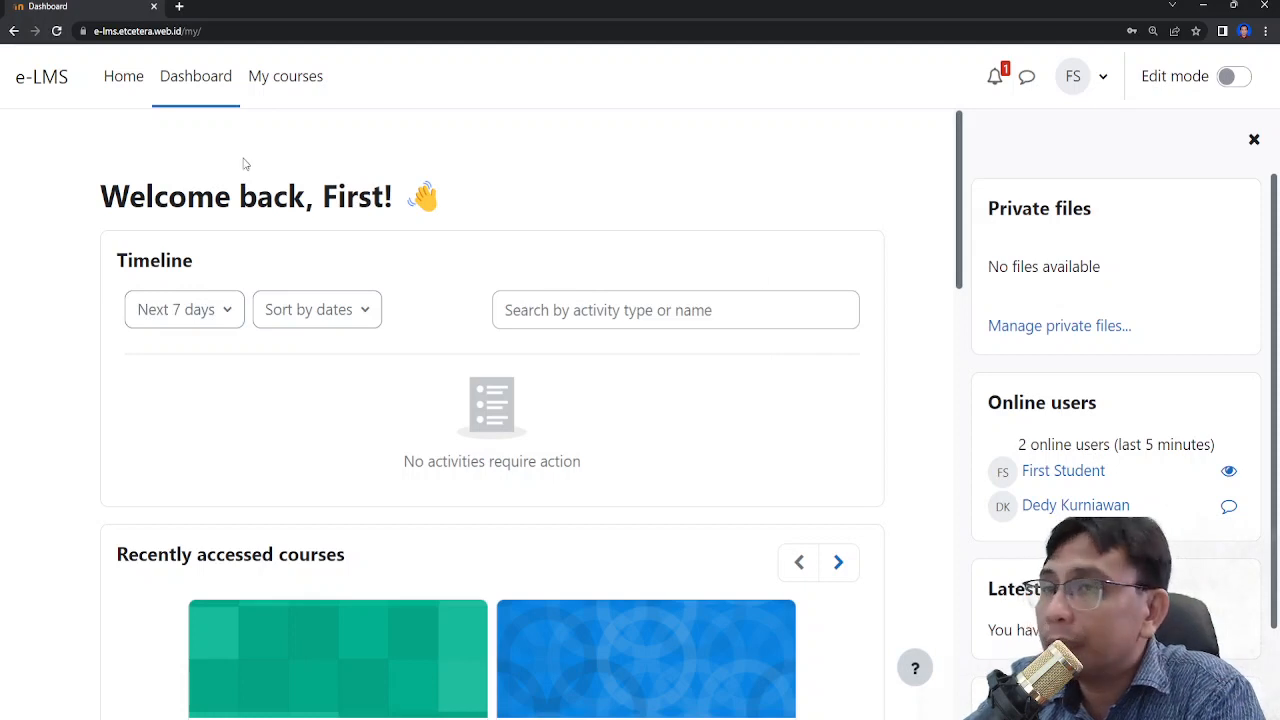
# - Open the Moodle Demo Course from the site home and open Lesson 1
pyautogui.click(139, 80)
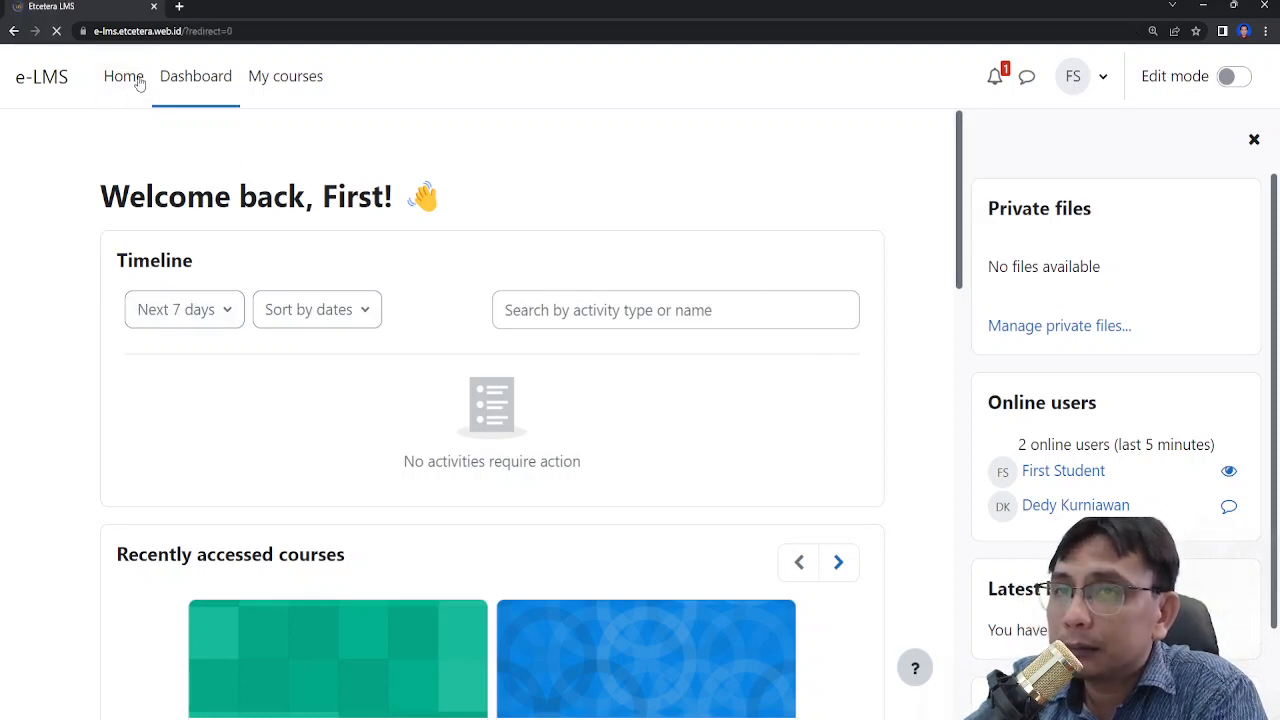
pyautogui.scroll(-2, 354, 420)
pyautogui.click(331, 565)
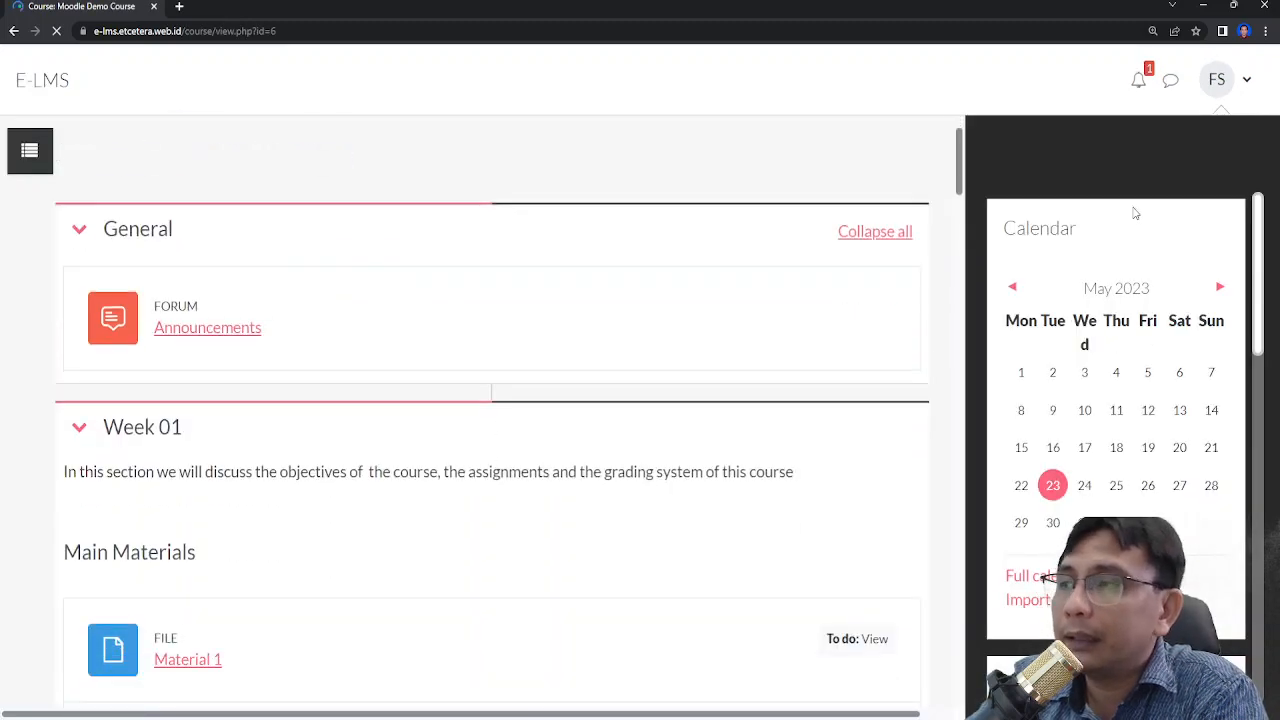
pyautogui.scroll(-10, 534, 577)
pyautogui.scroll(-20, 746, 537)
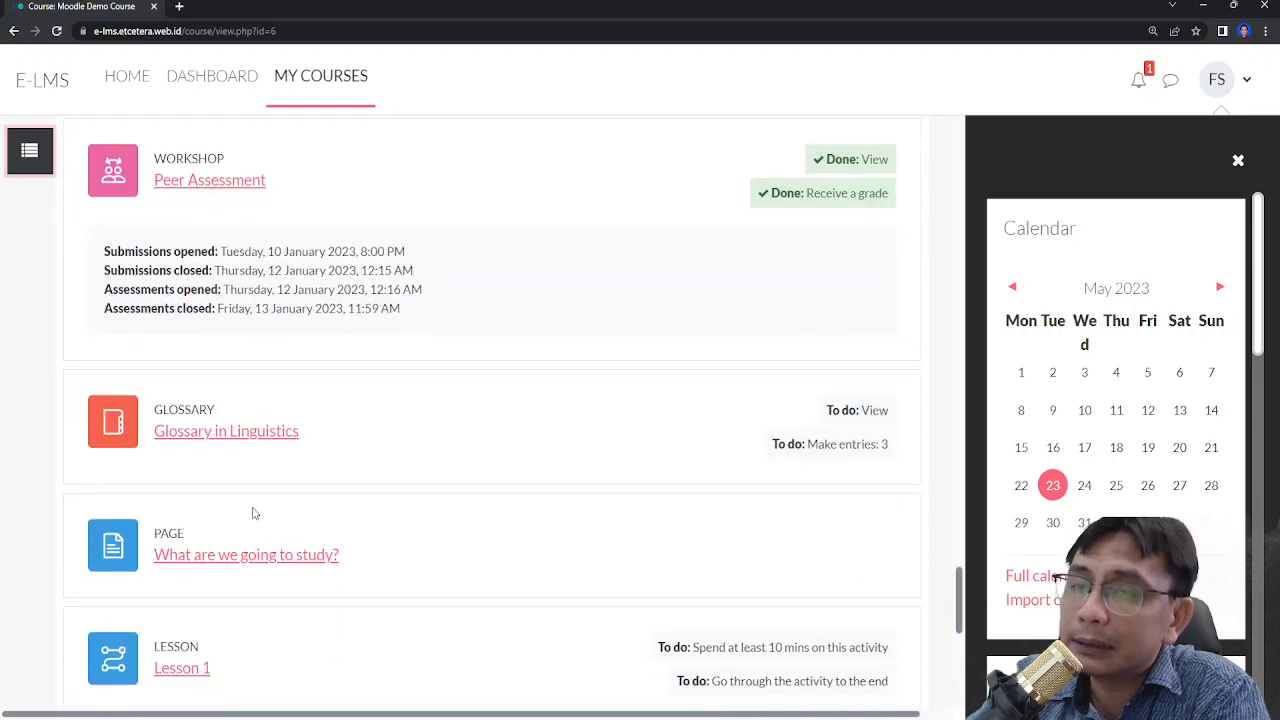
pyautogui.scroll(-3, 253, 513)
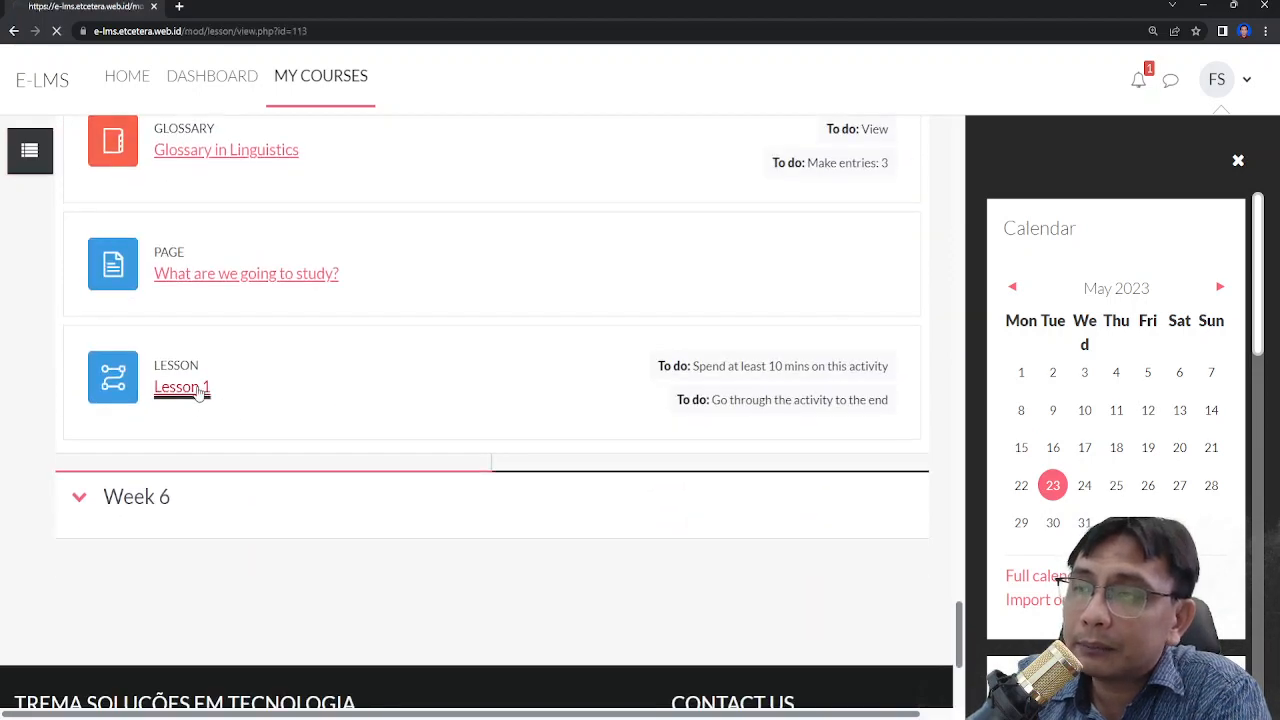
pyautogui.scroll(-4, 320, 415)
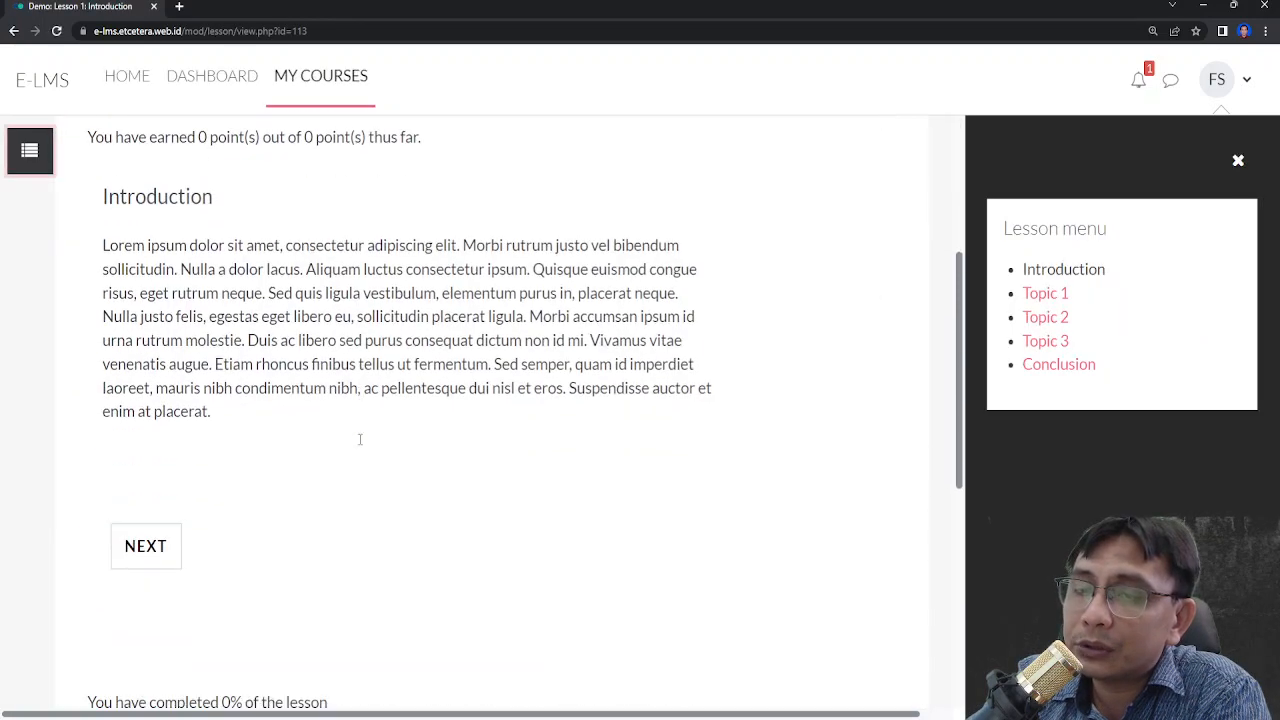
# - Advance from the Introduction page through Topic 1 to the first question
pyautogui.scroll(-2, 300, 441)
pyautogui.scroll(1, 237, 443)
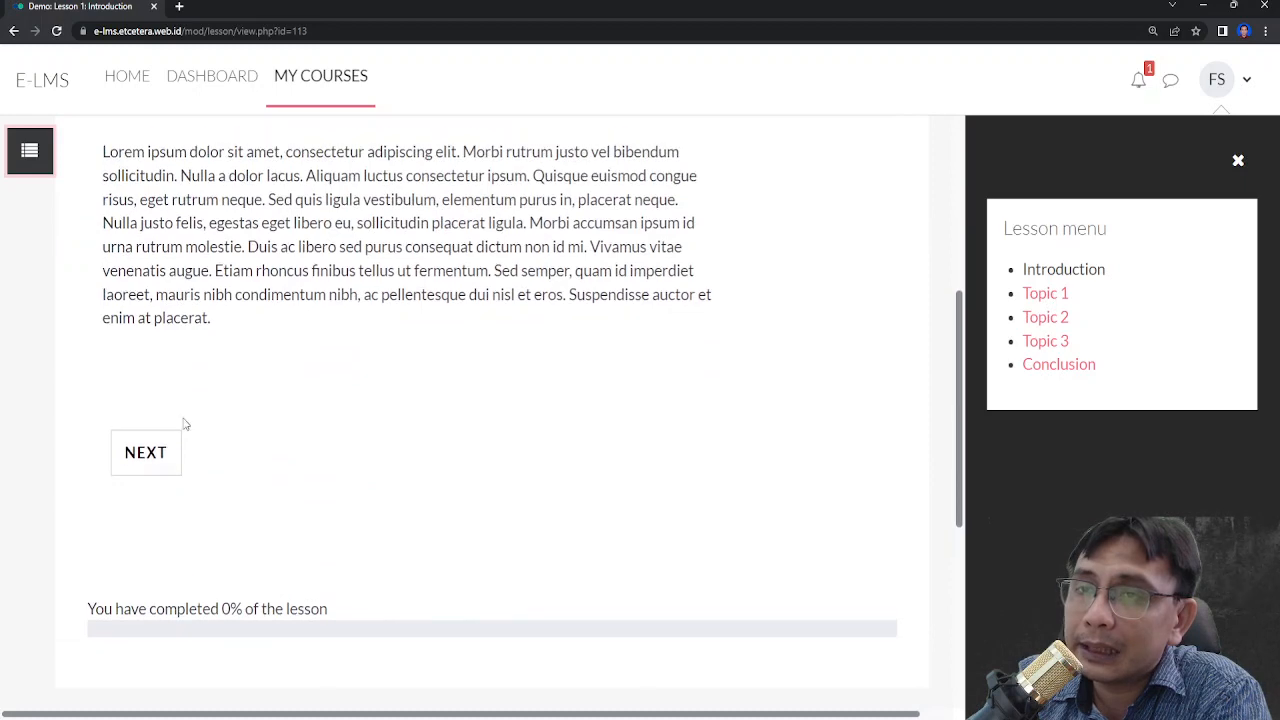
pyautogui.click(152, 466)
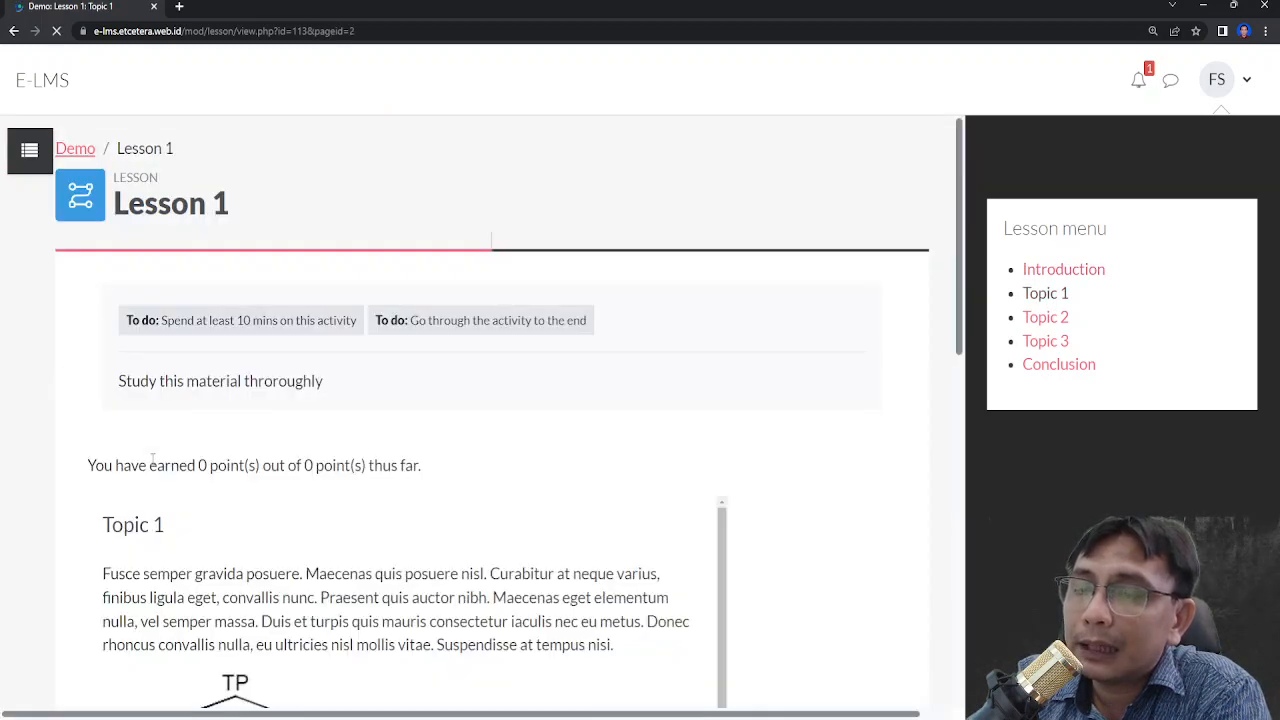
pyautogui.scroll(-5, 152, 460)
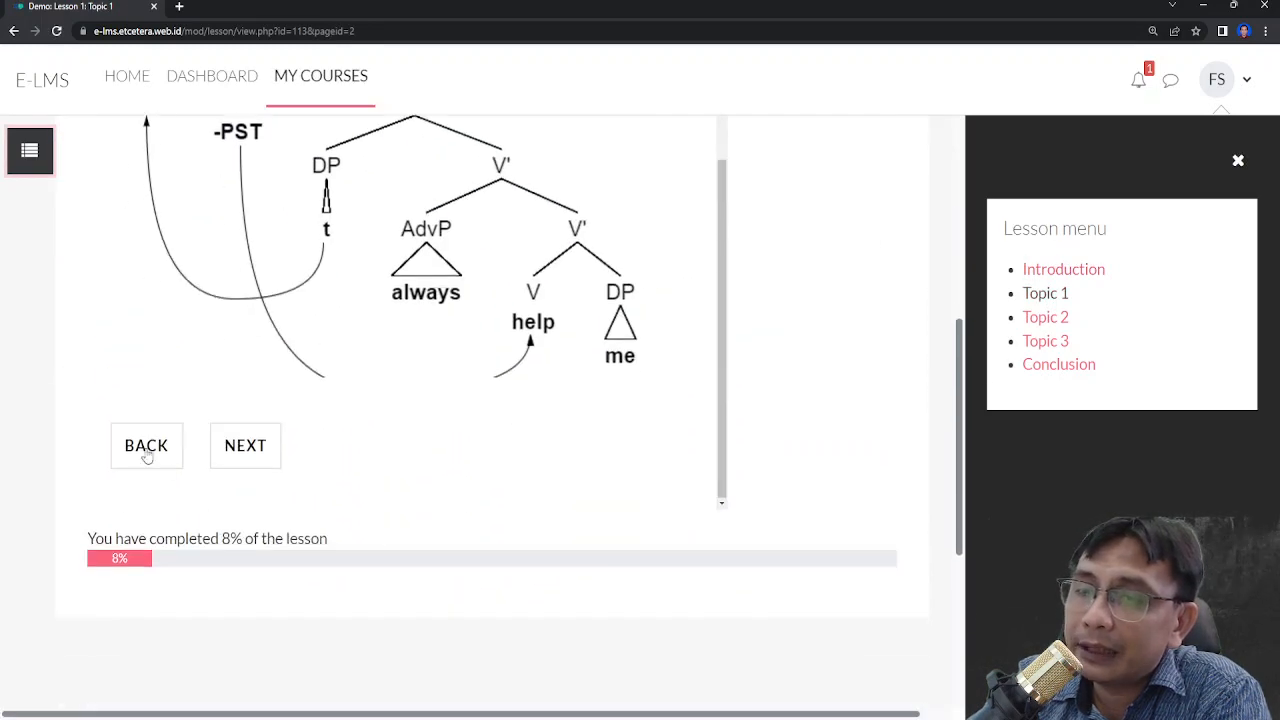
pyautogui.click(257, 470)
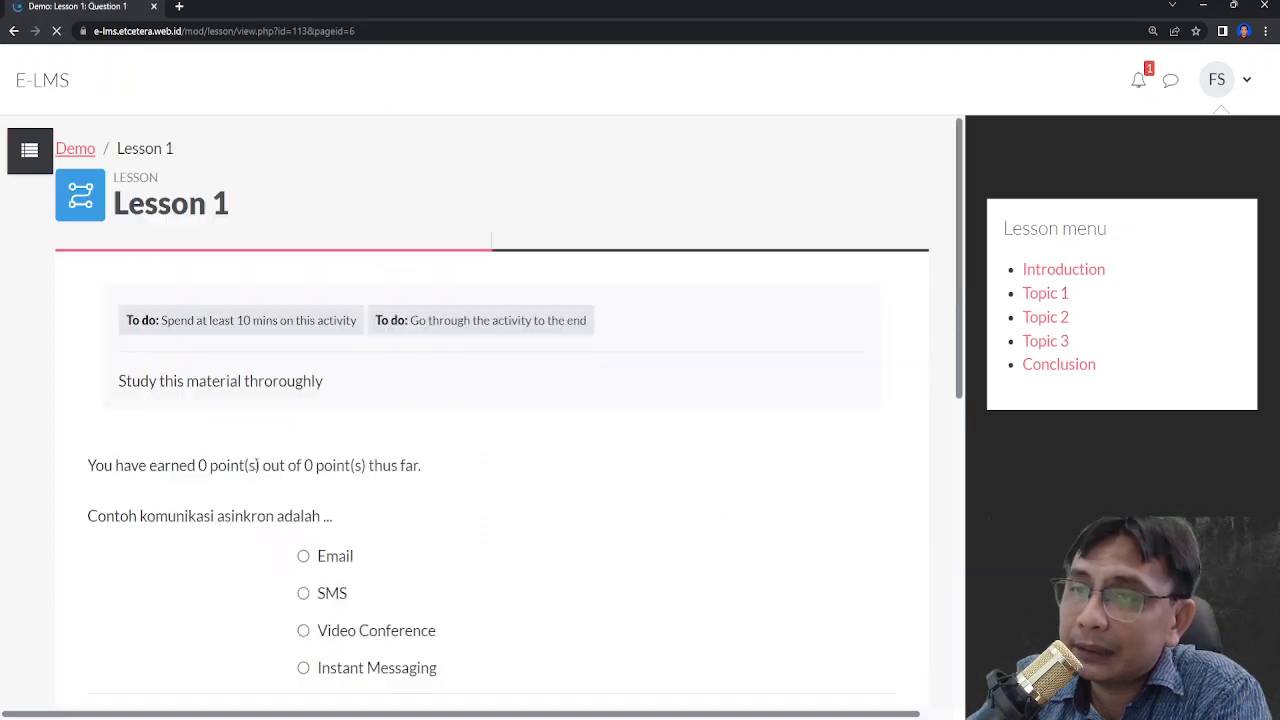
# - Answer the asynchronous communication question with Email and submit it
pyautogui.scroll(-4, 277, 466)
pyautogui.scroll(3, 277, 472)
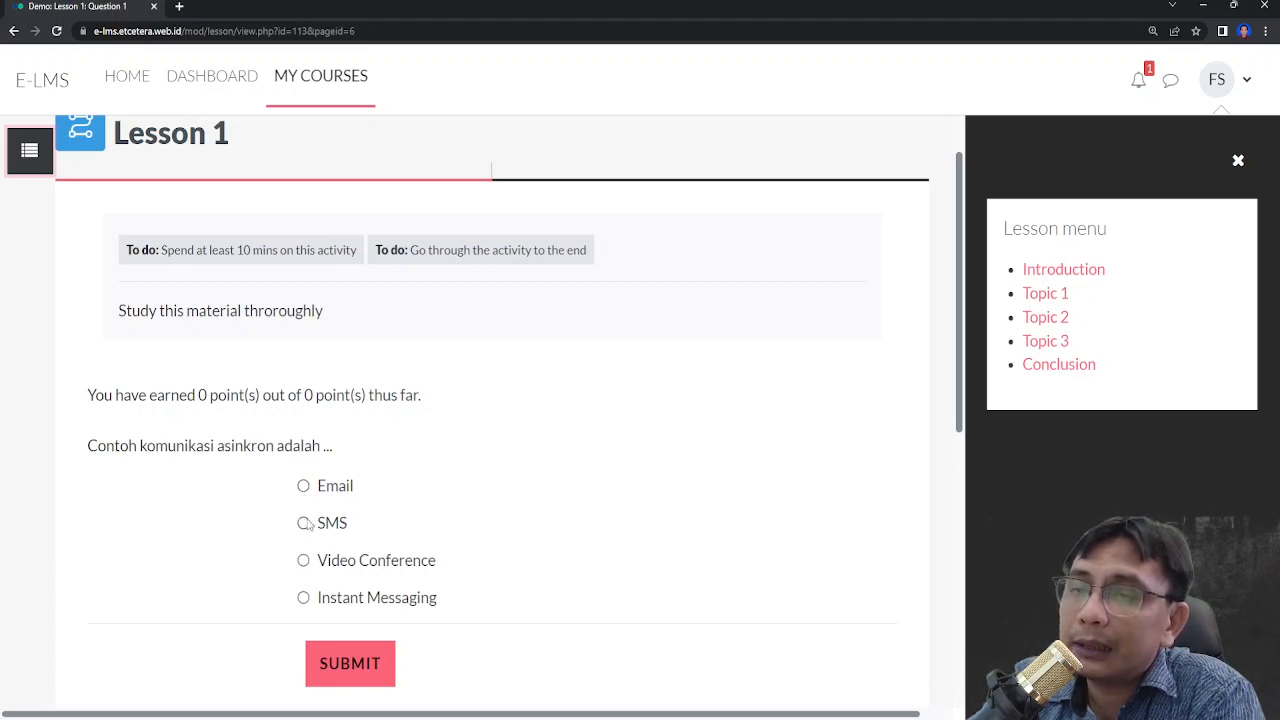
pyautogui.click(303, 486)
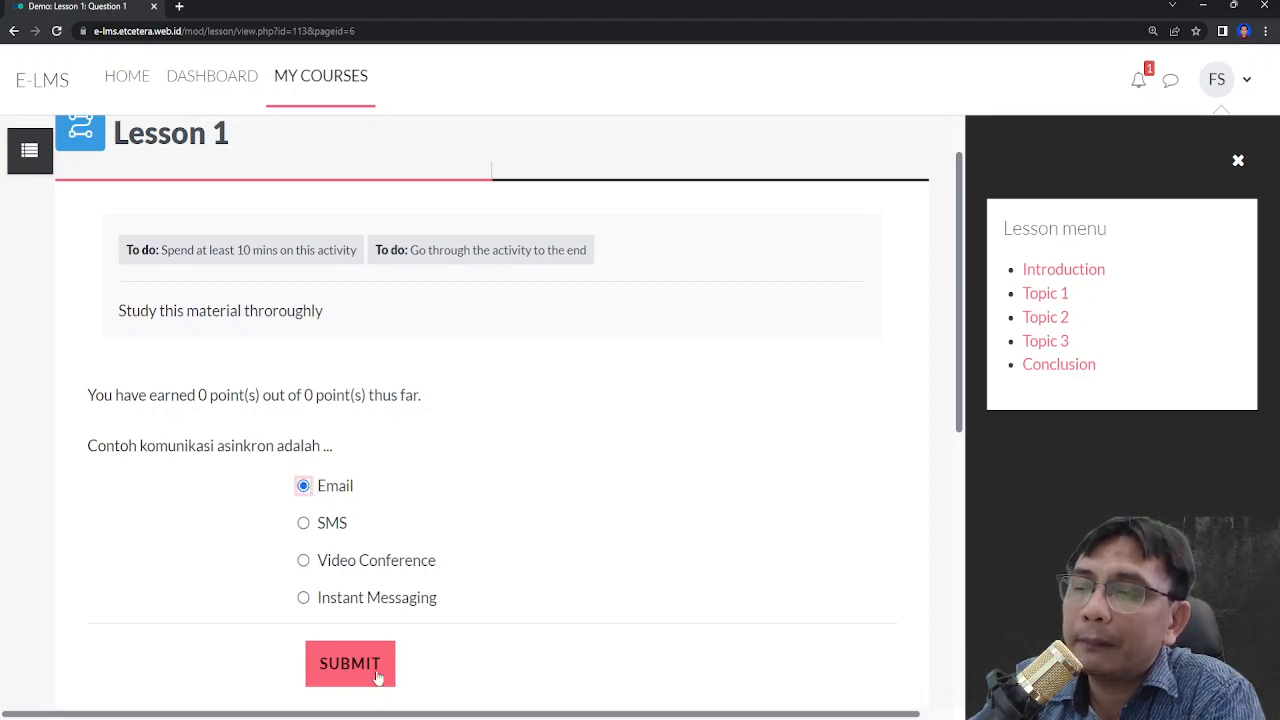
pyautogui.click(380, 686)
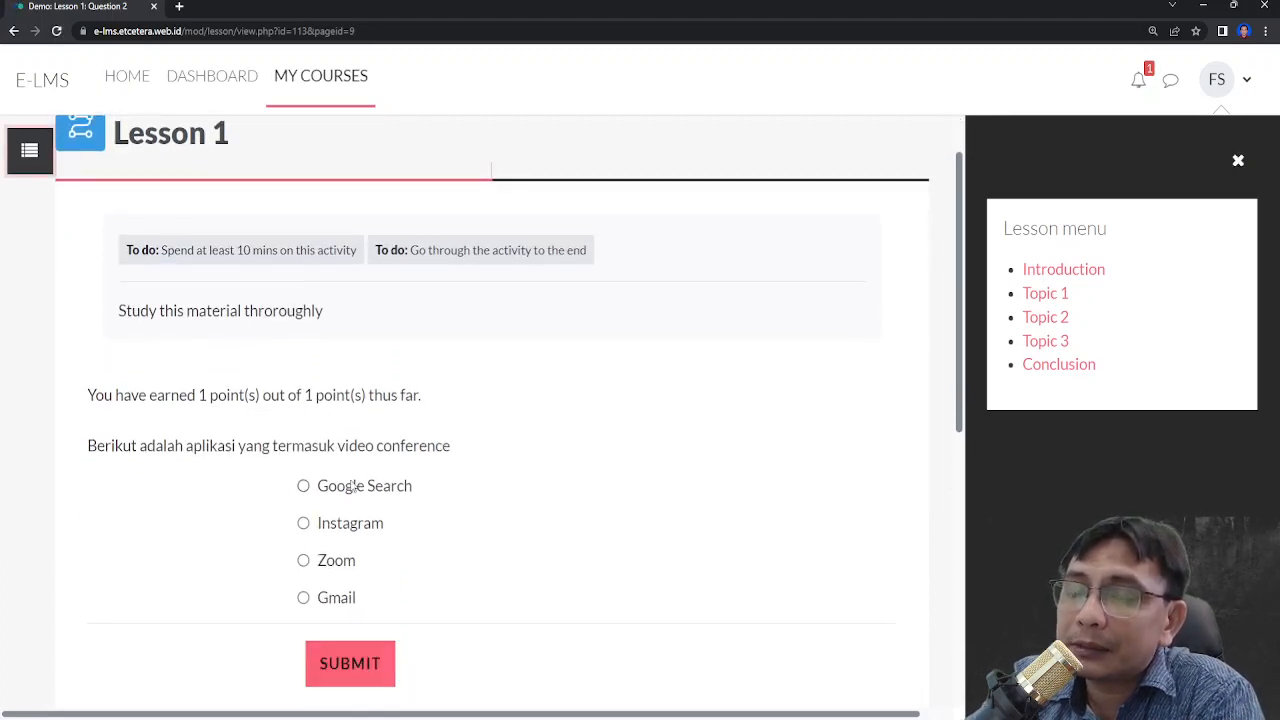
# - Answer the video conference question with Zoom and the Instagram statement with True, submitting each
pyautogui.click(311, 566)
pyautogui.click(381, 675)
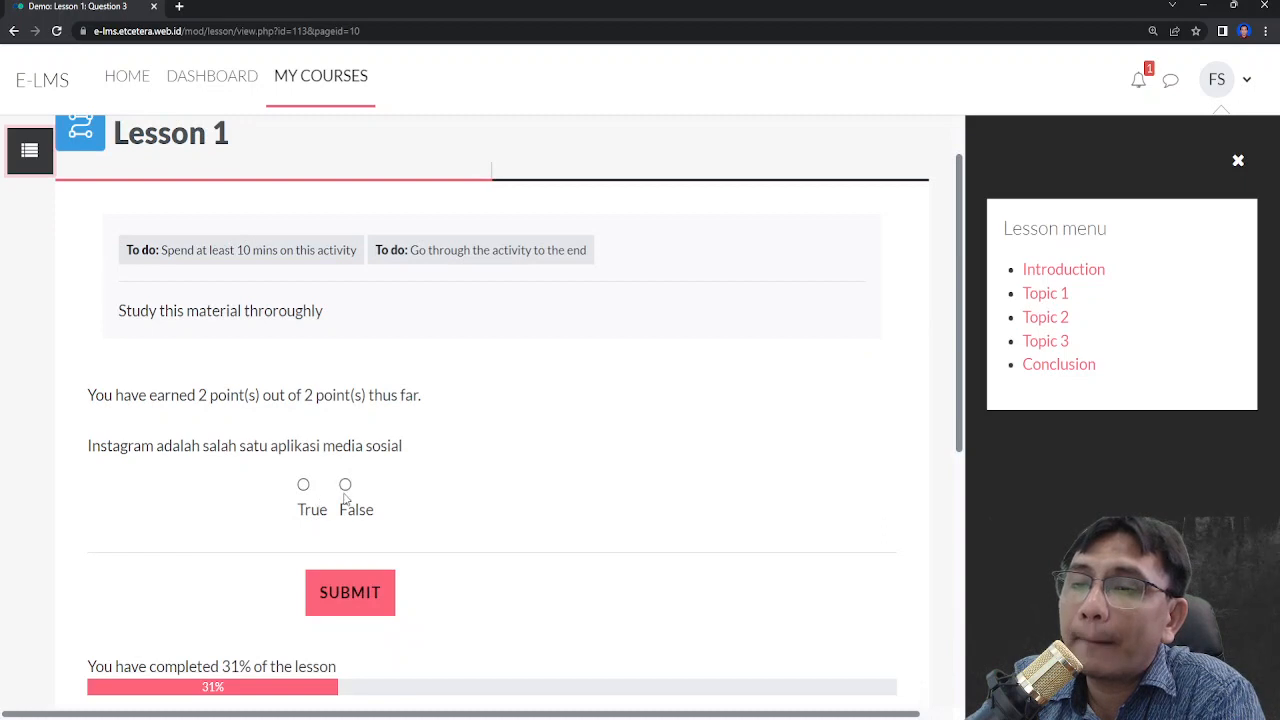
pyautogui.click(303, 485)
pyautogui.click(367, 582)
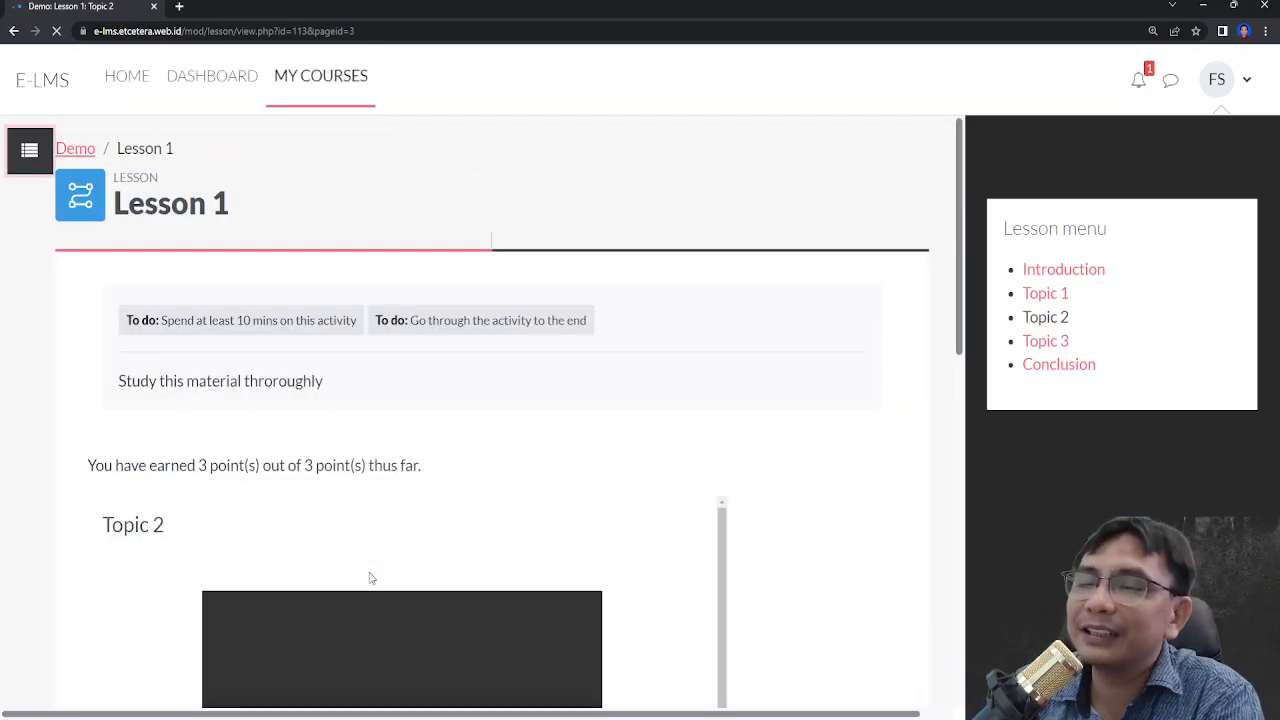
# - Continue past the Topic 2 page to the short-answer question
pyautogui.scroll(-2, 443, 546)
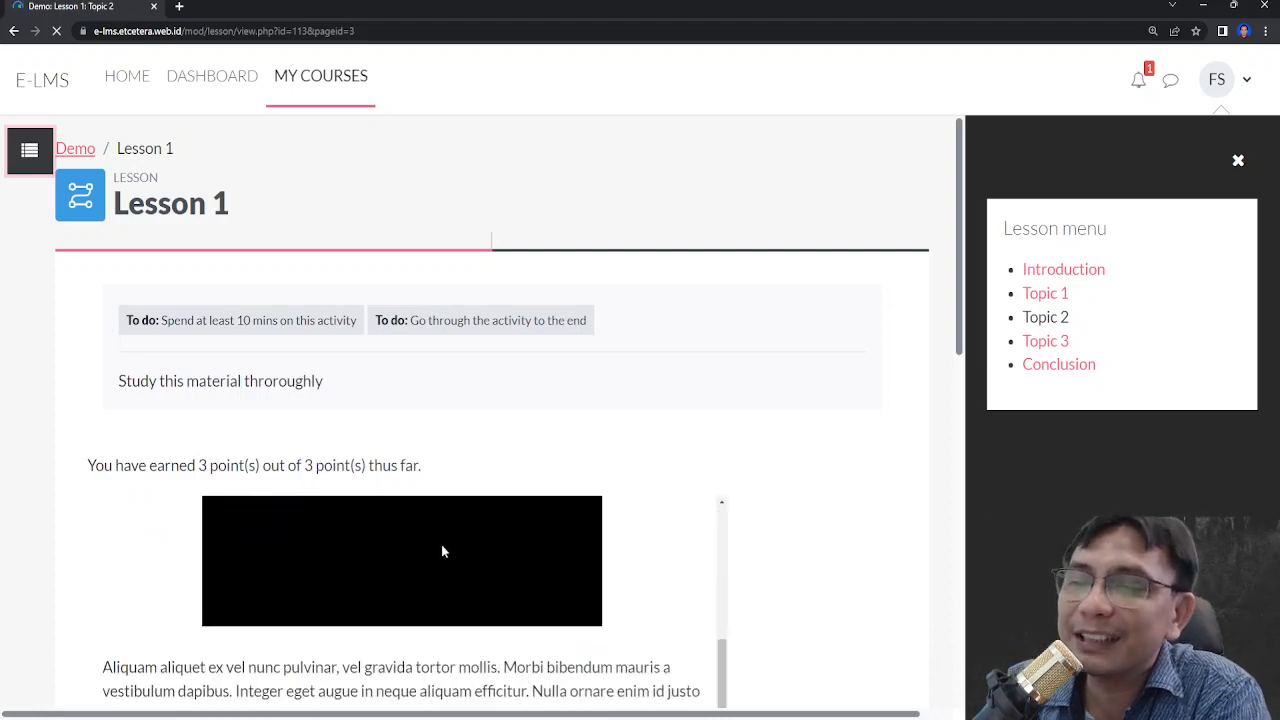
pyautogui.scroll(-5, 355, 490)
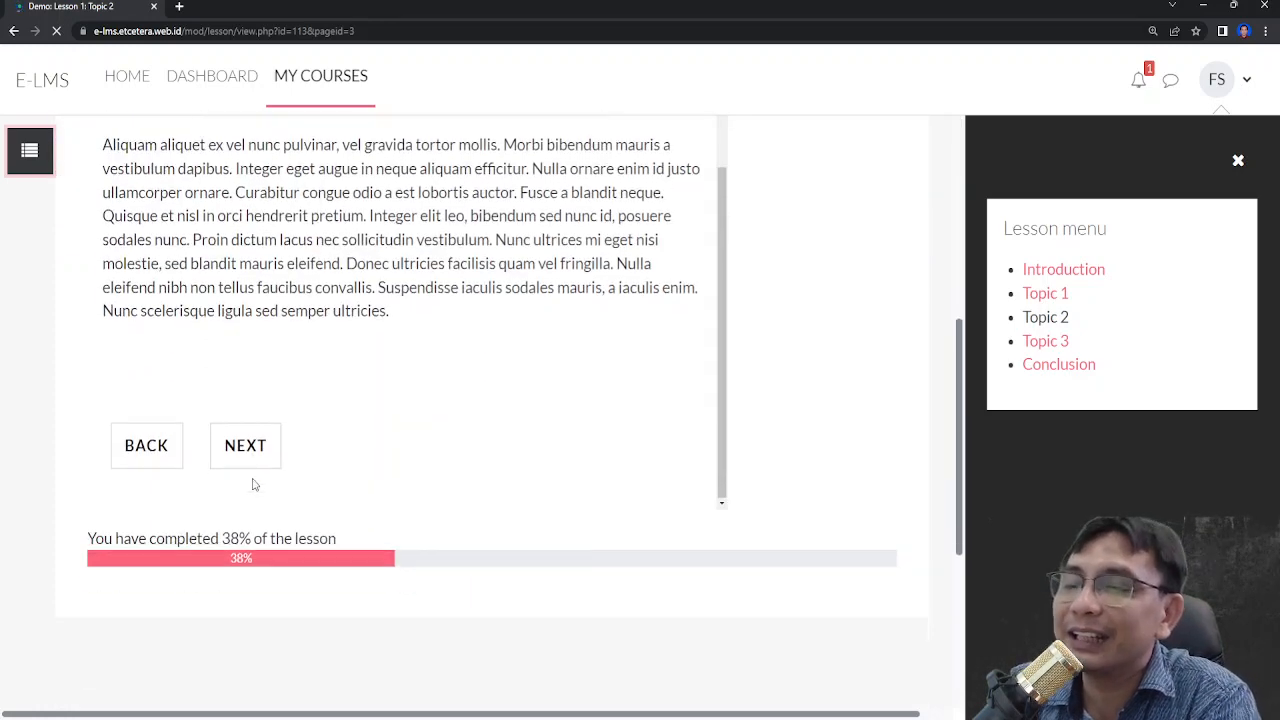
pyautogui.click(247, 447)
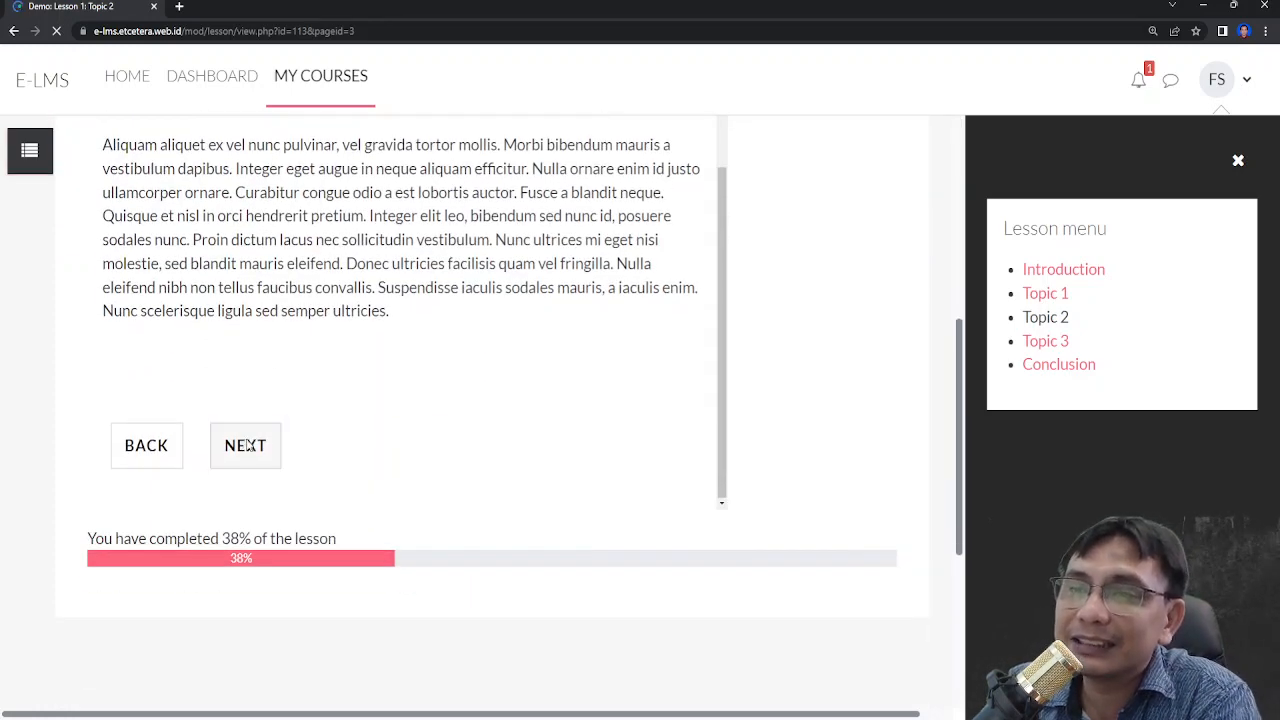
pyautogui.scroll(-2, 345, 280)
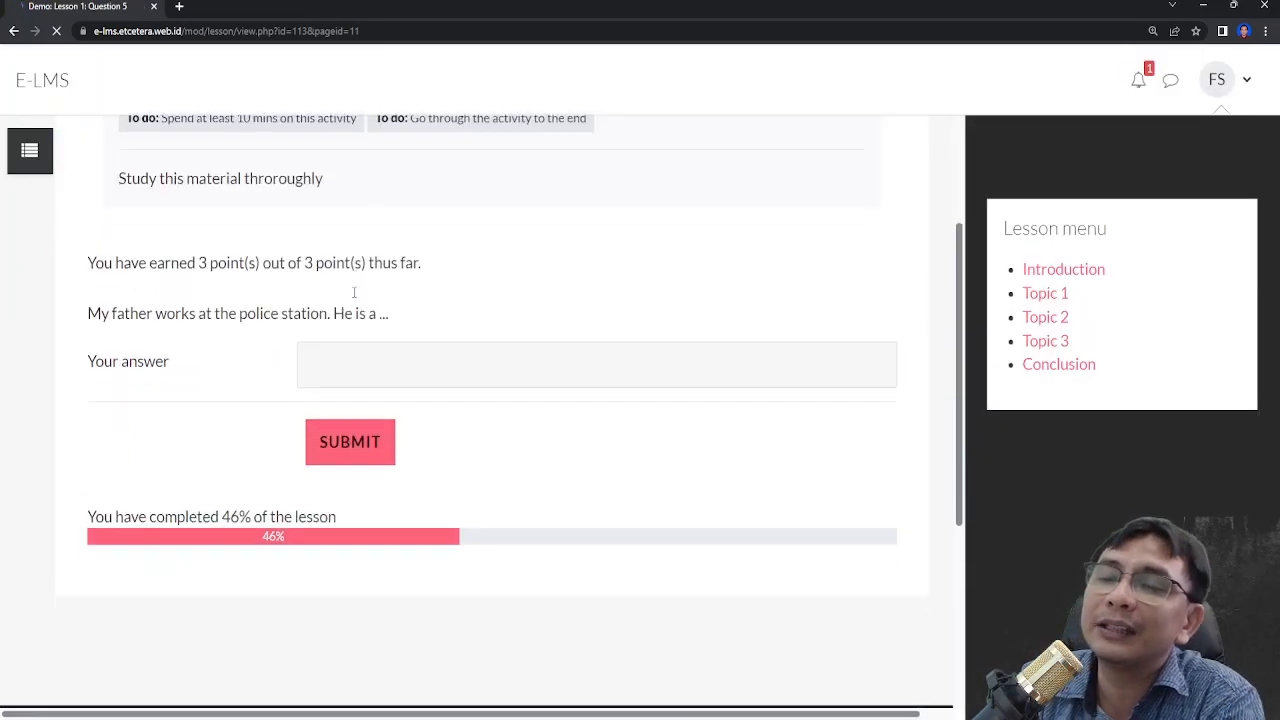
# - Enter police constable as the short answer and submit it
pyautogui.click(380, 348)
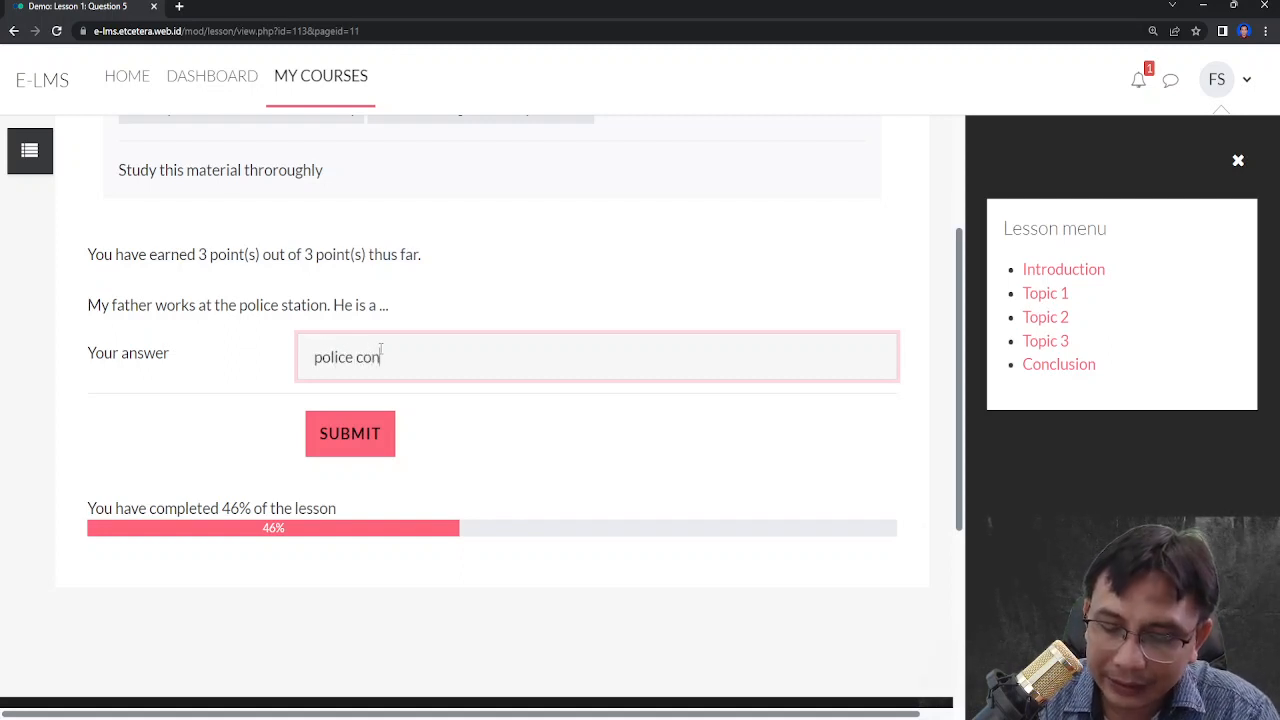
pyautogui.write('stable')
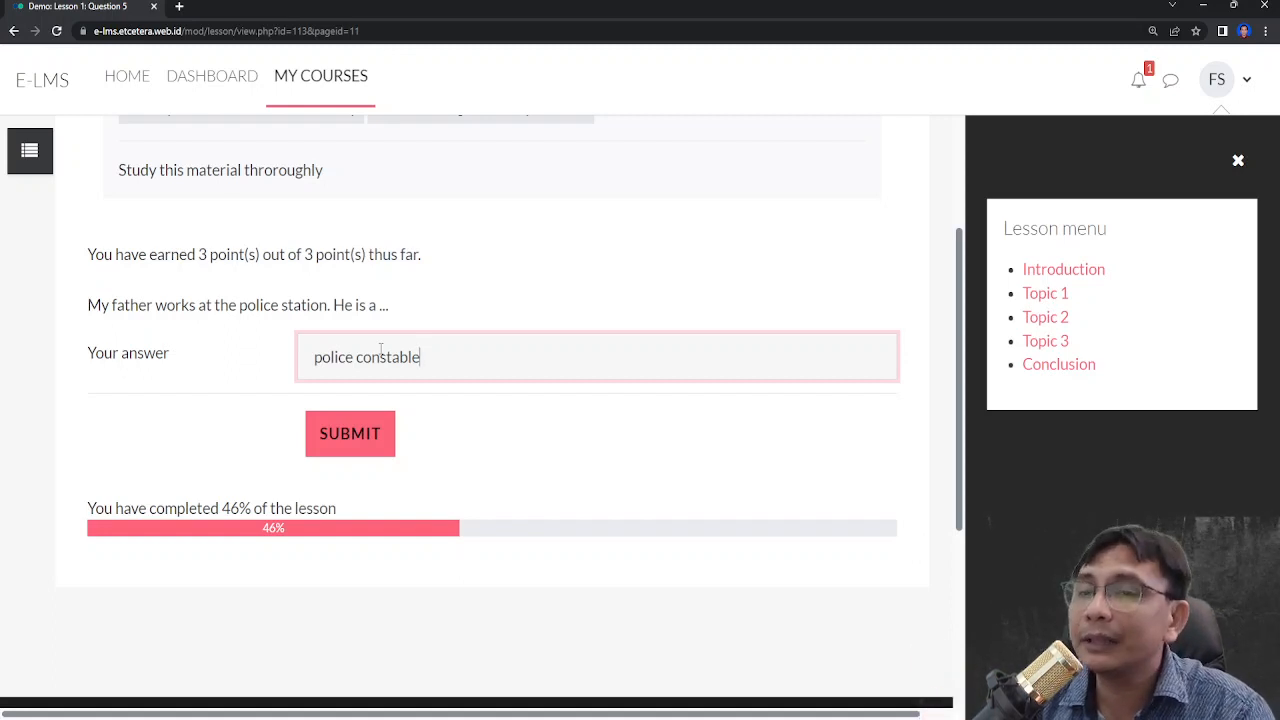
pyautogui.click(361, 434)
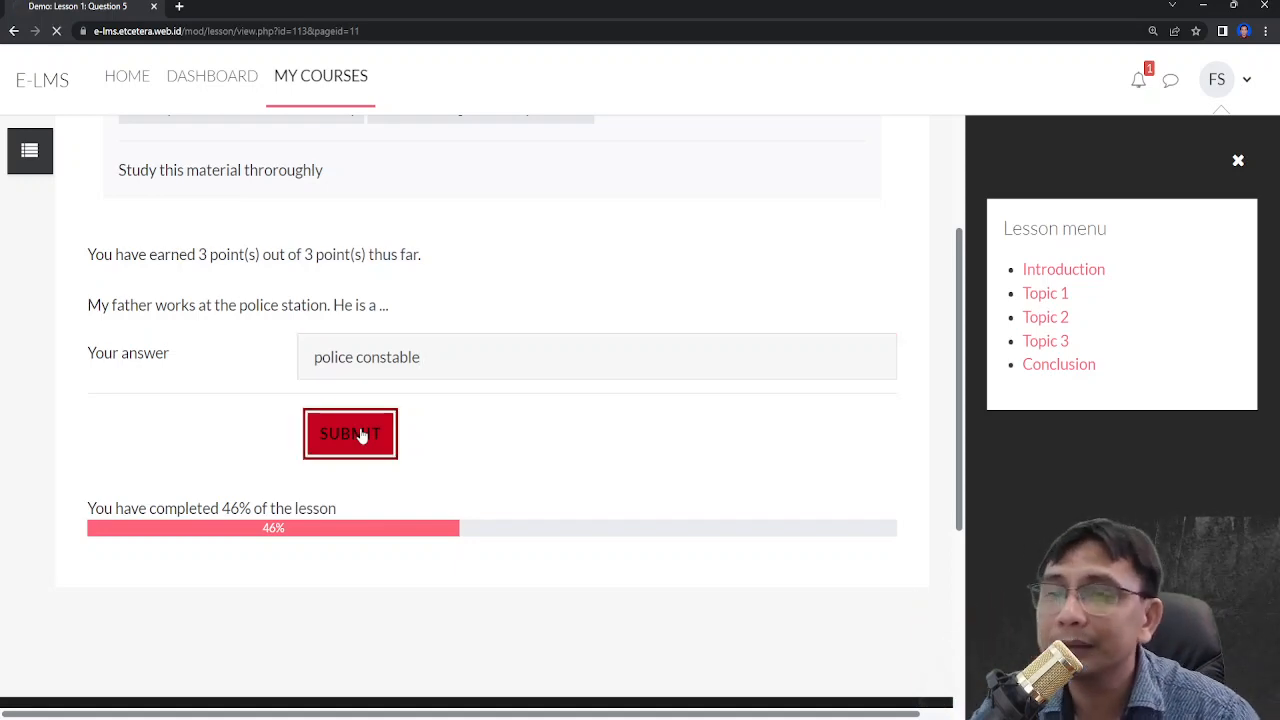
# - Match Instagram to Video Conference, Zoom to Social Media, Whatsapp to Email and Gmail to Instant Messaging, then submit
pyautogui.scroll(-2, 395, 450)
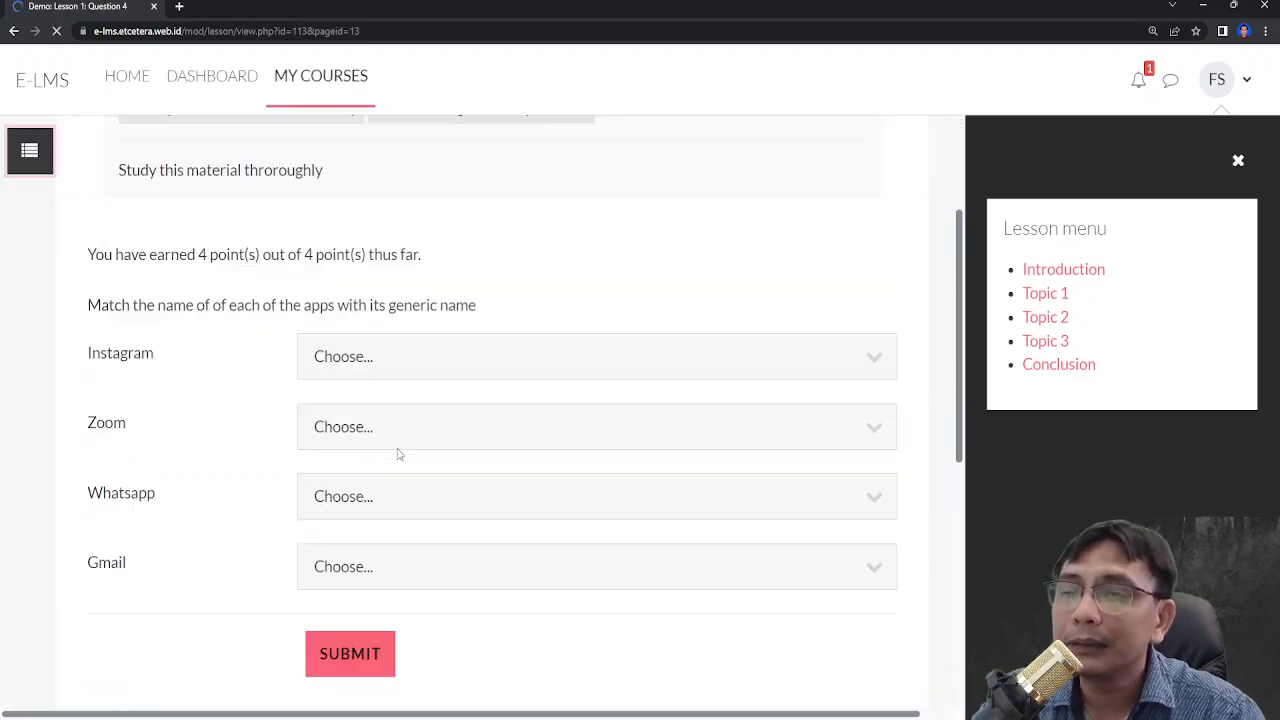
pyautogui.click(482, 367)
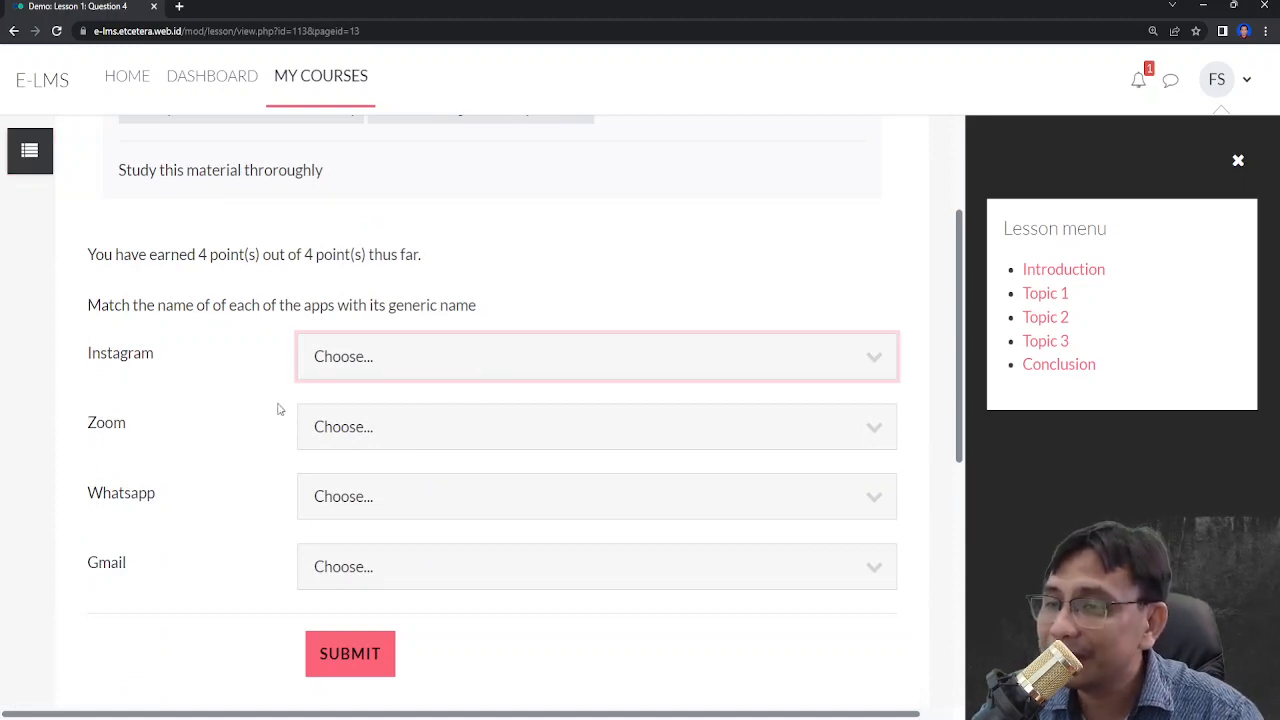
pyautogui.click(341, 418)
pyautogui.click(355, 438)
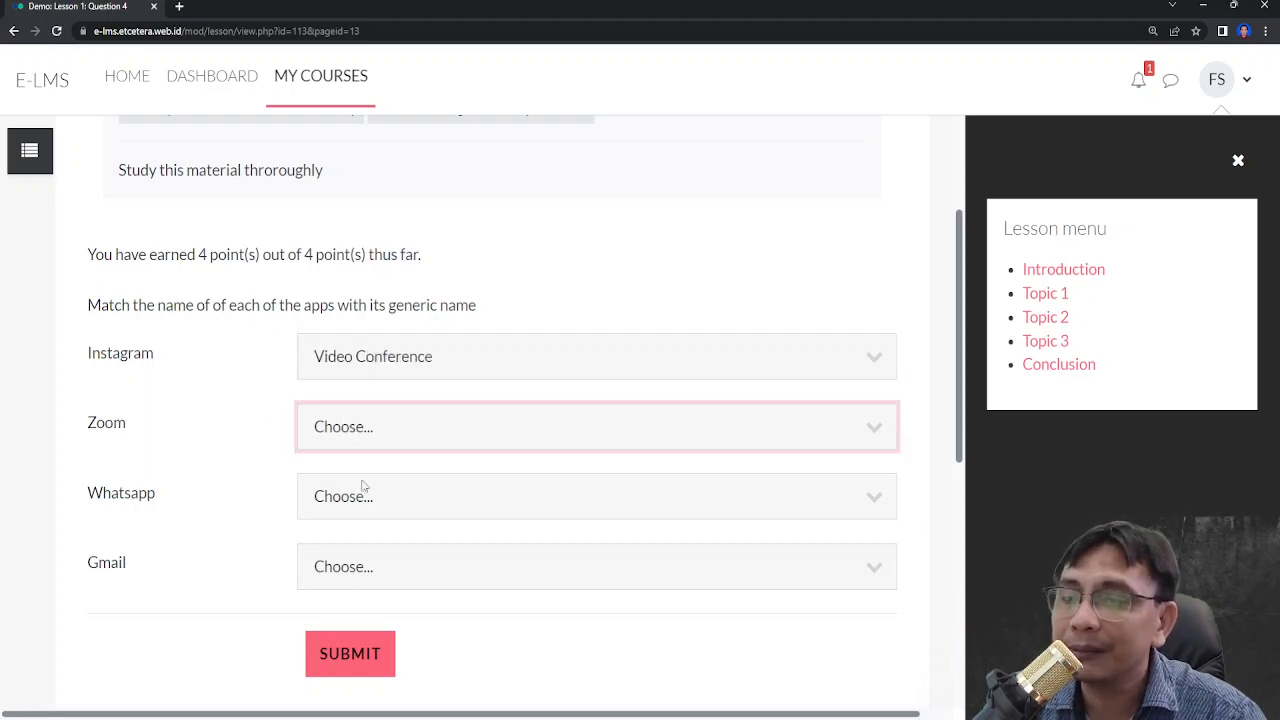
pyautogui.click(364, 504)
pyautogui.click(384, 518)
pyautogui.click(375, 614)
pyautogui.click(376, 572)
pyautogui.click(367, 650)
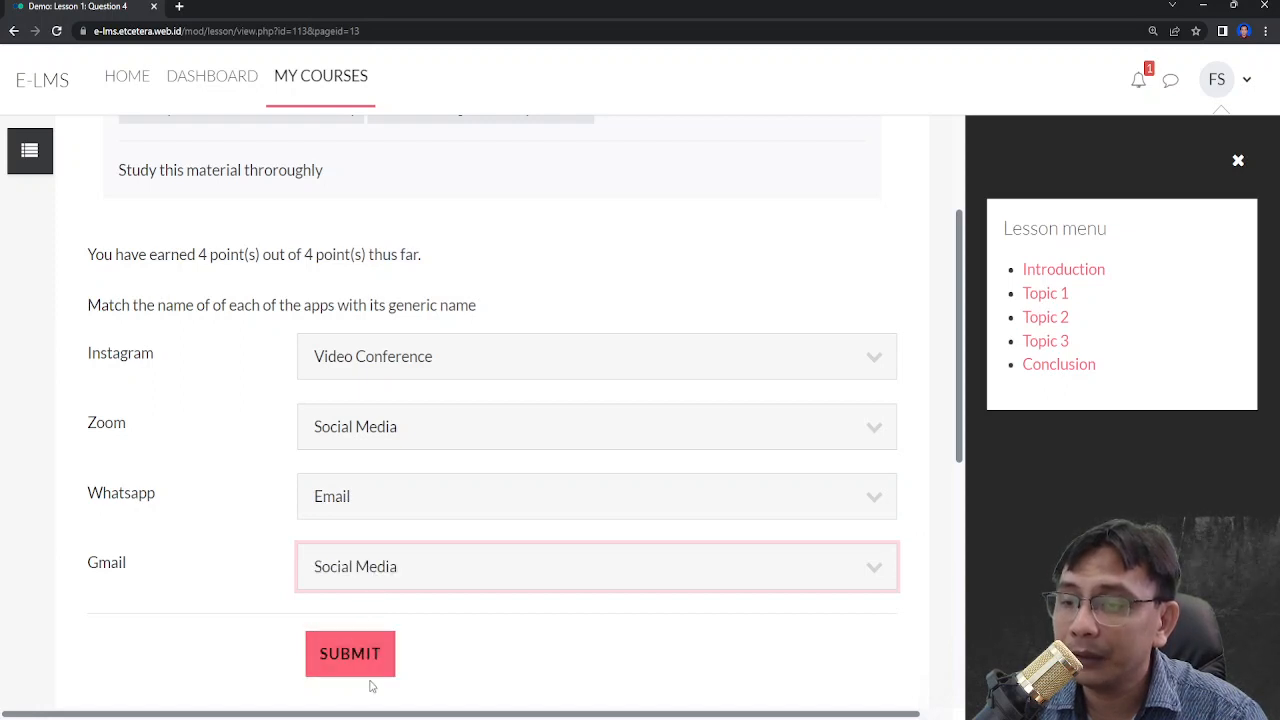
pyautogui.press('Up')
pyautogui.click(370, 664)
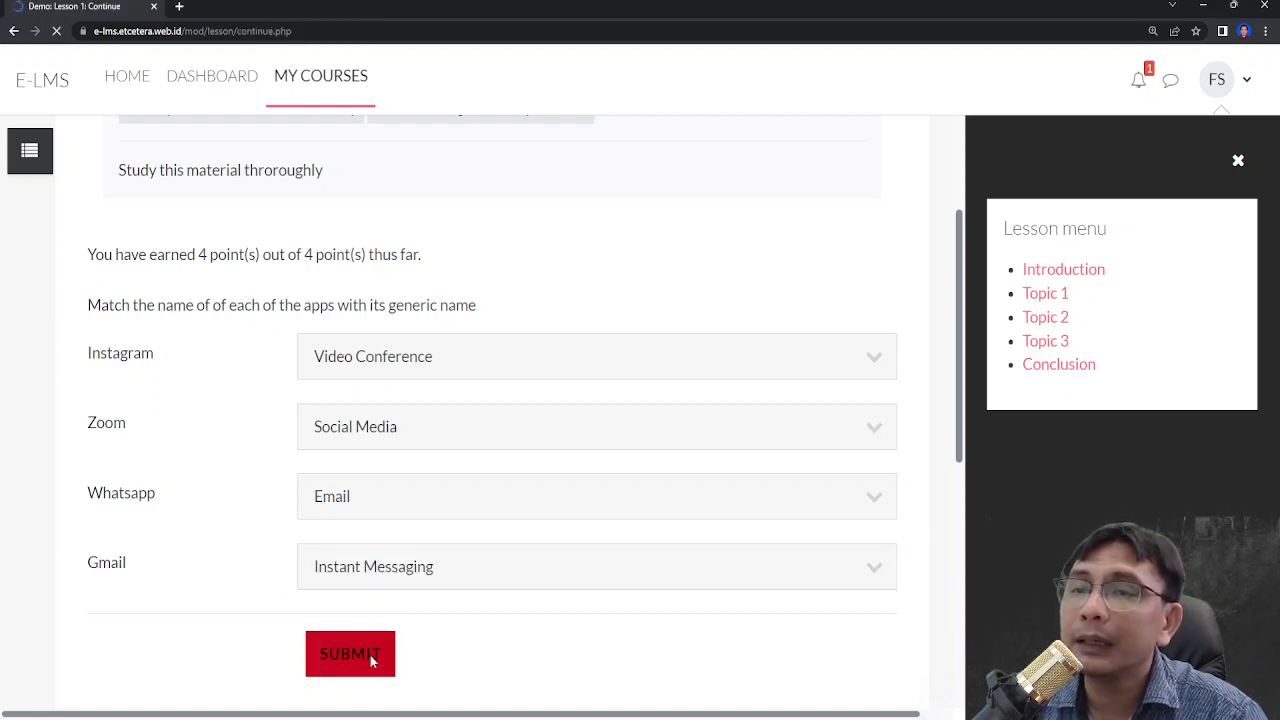
# - Review the matching question's answer feedback and continue to the next question without retrying
pyautogui.scroll(-2, 370, 660)
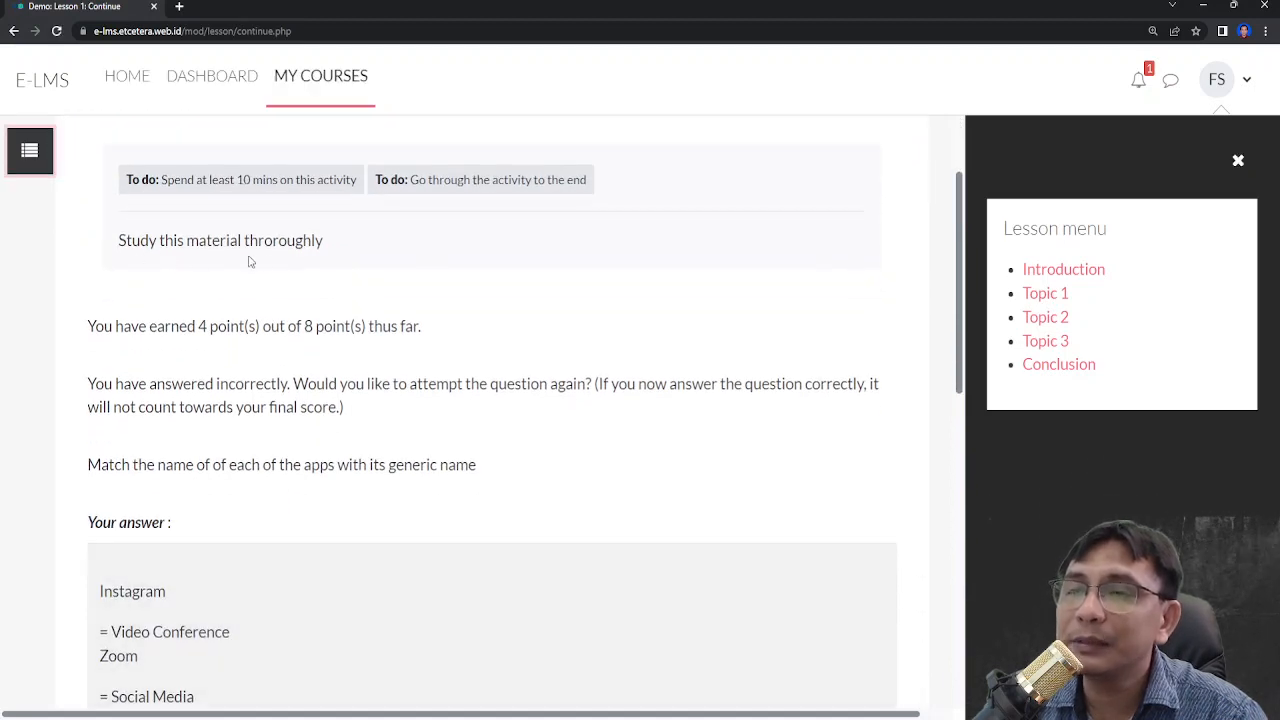
pyautogui.scroll(-2, 357, 263)
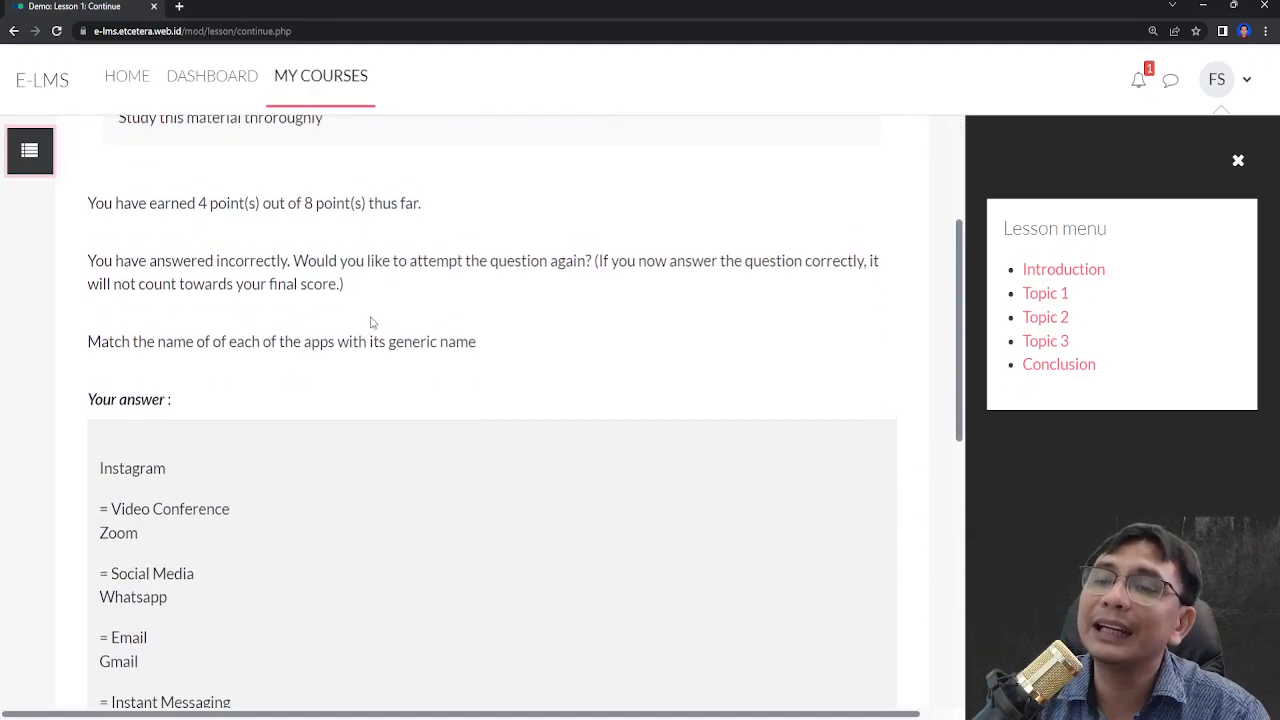
pyautogui.scroll(3, 380, 328)
pyautogui.scroll(-5, 40, 303)
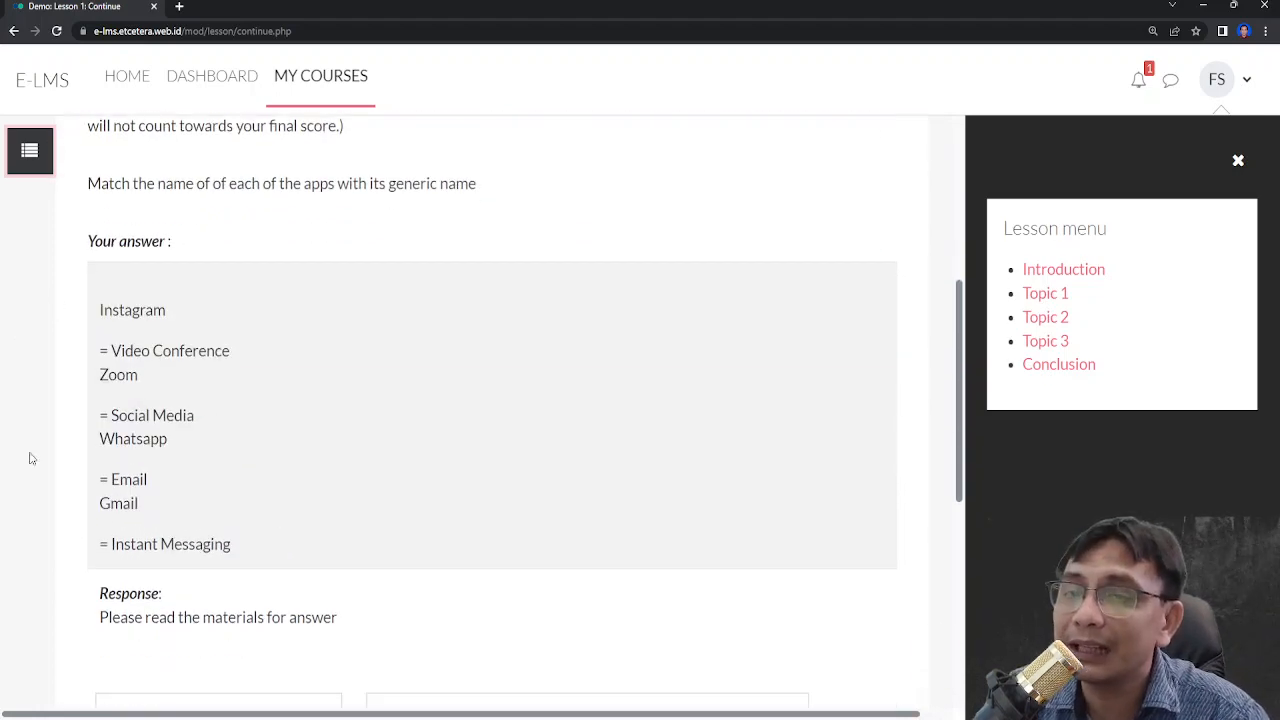
pyautogui.scroll(-3, 90, 408)
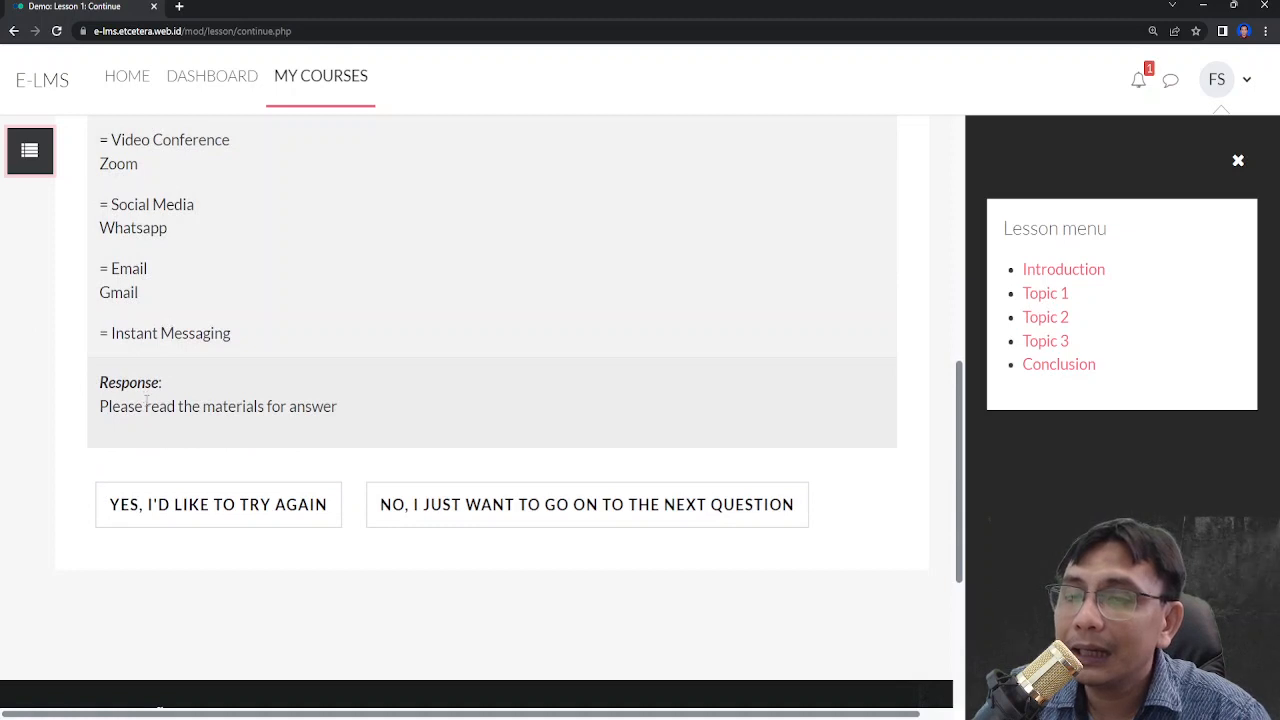
pyautogui.scroll(4, 146, 403)
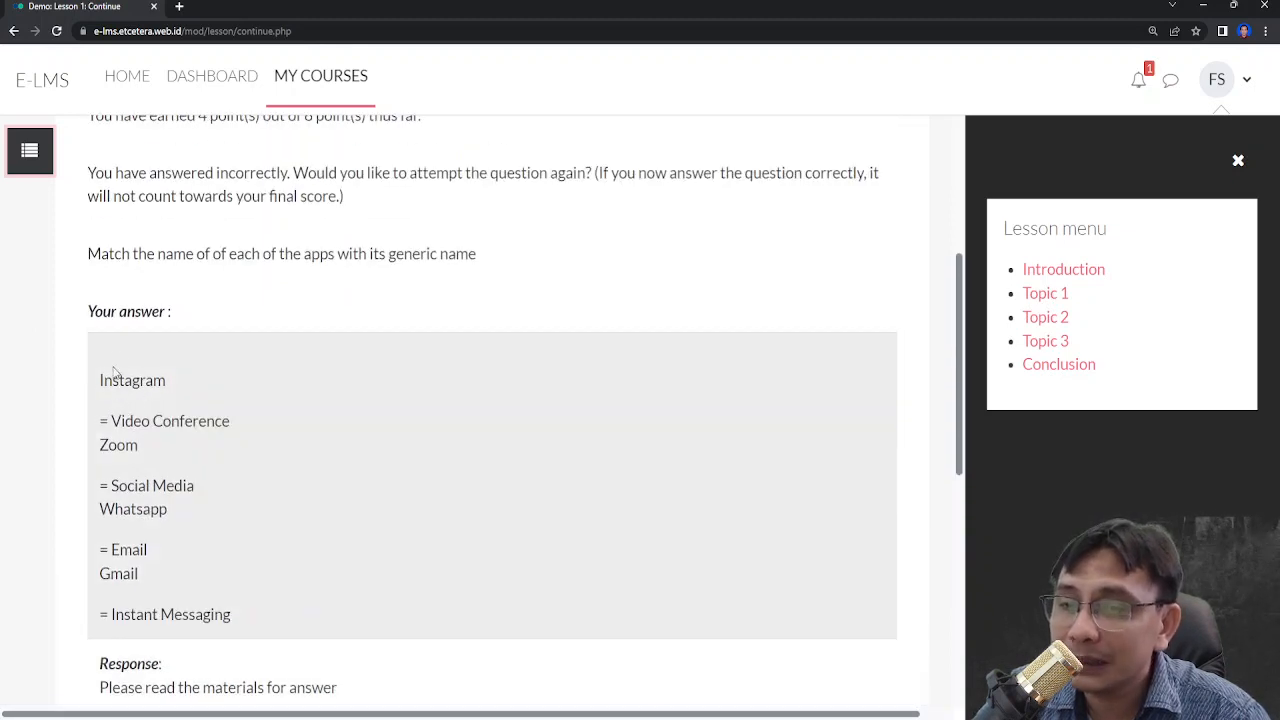
pyautogui.moveTo(116, 368); pyautogui.dragTo(283, 666)
pyautogui.scroll(-4, 194, 494)
pyautogui.click(155, 426)
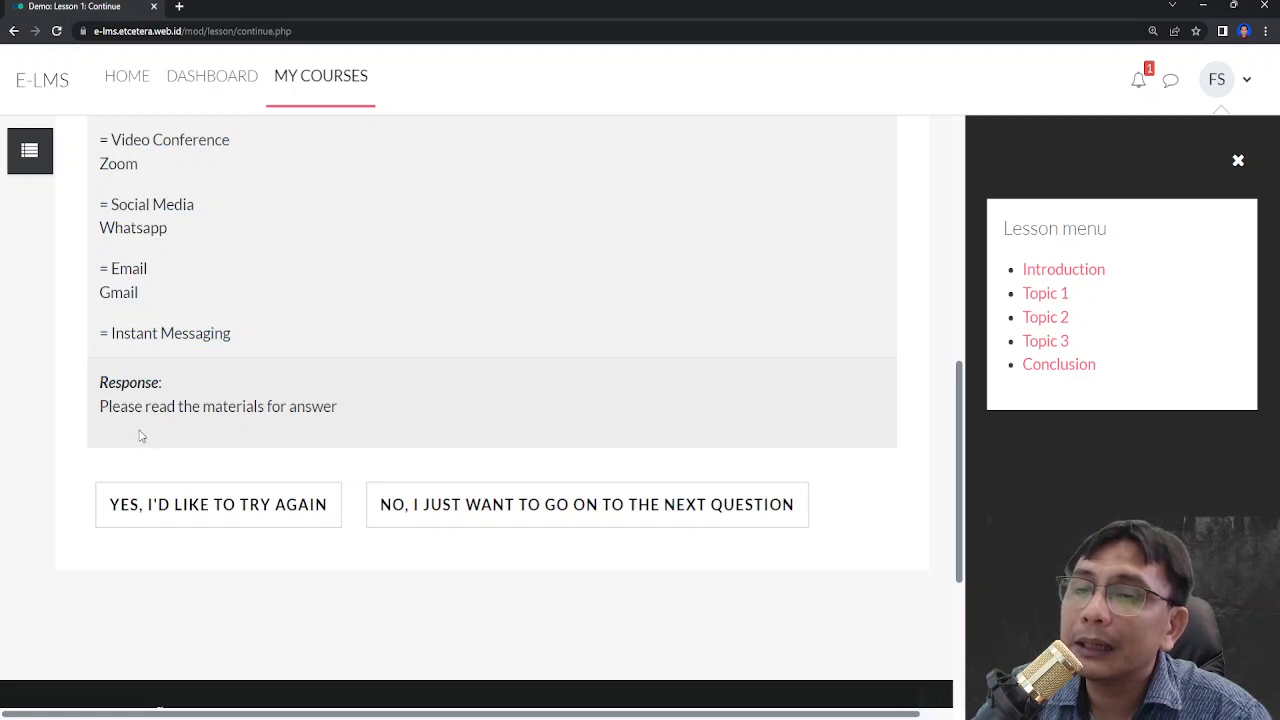
pyautogui.moveTo(100, 412); pyautogui.dragTo(338, 447)
pyautogui.click(363, 420)
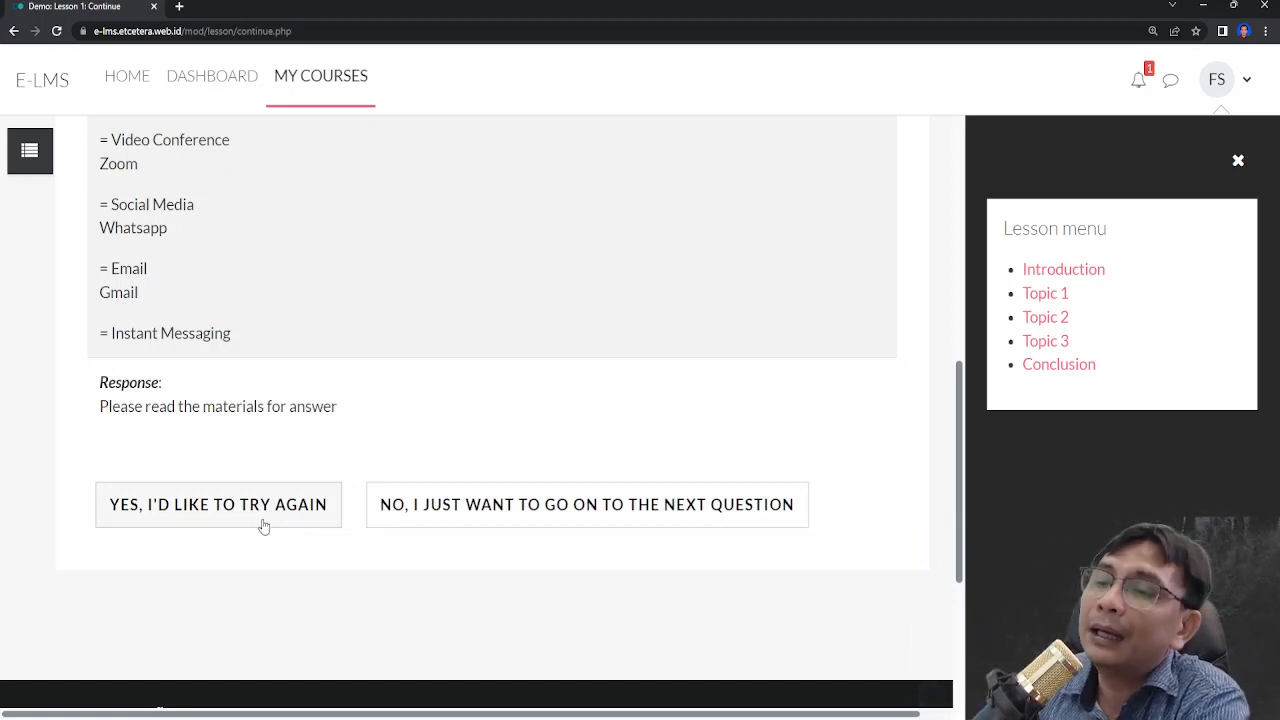
pyautogui.click(541, 505)
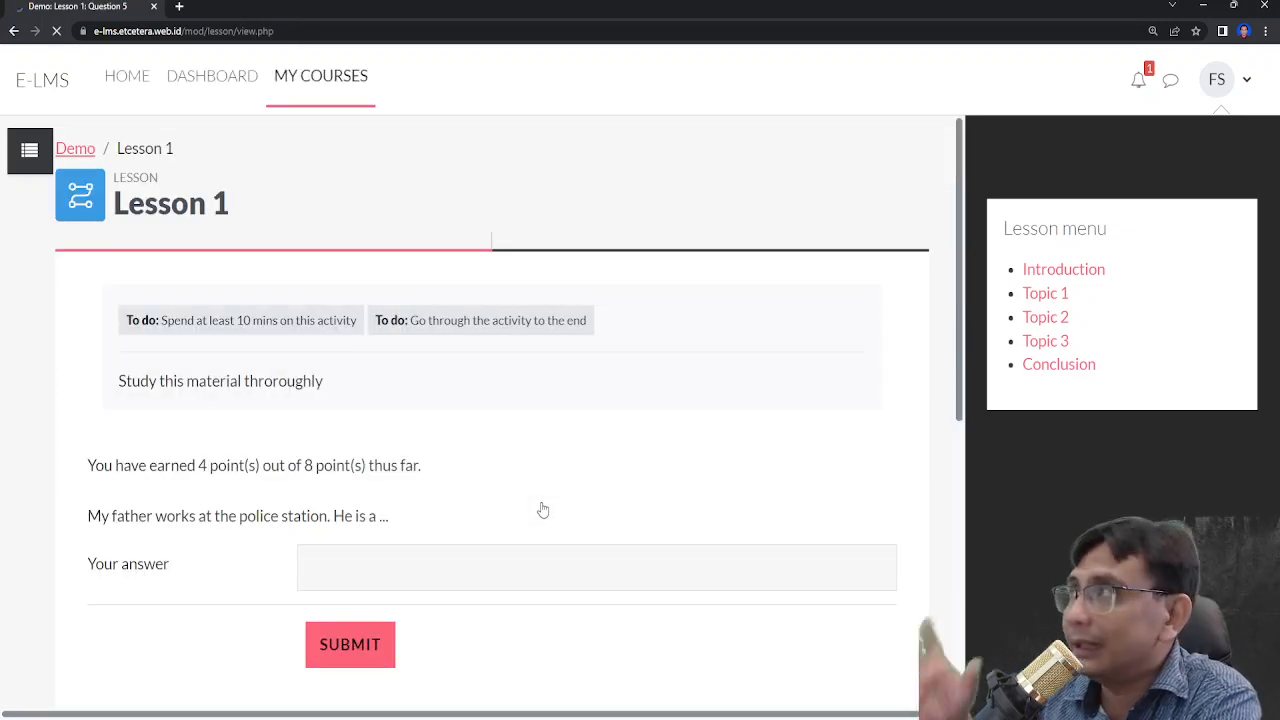
# - Answer the short-answer question again with police constable, submit it, and continue to the next page
pyautogui.scroll(-2, 307, 440)
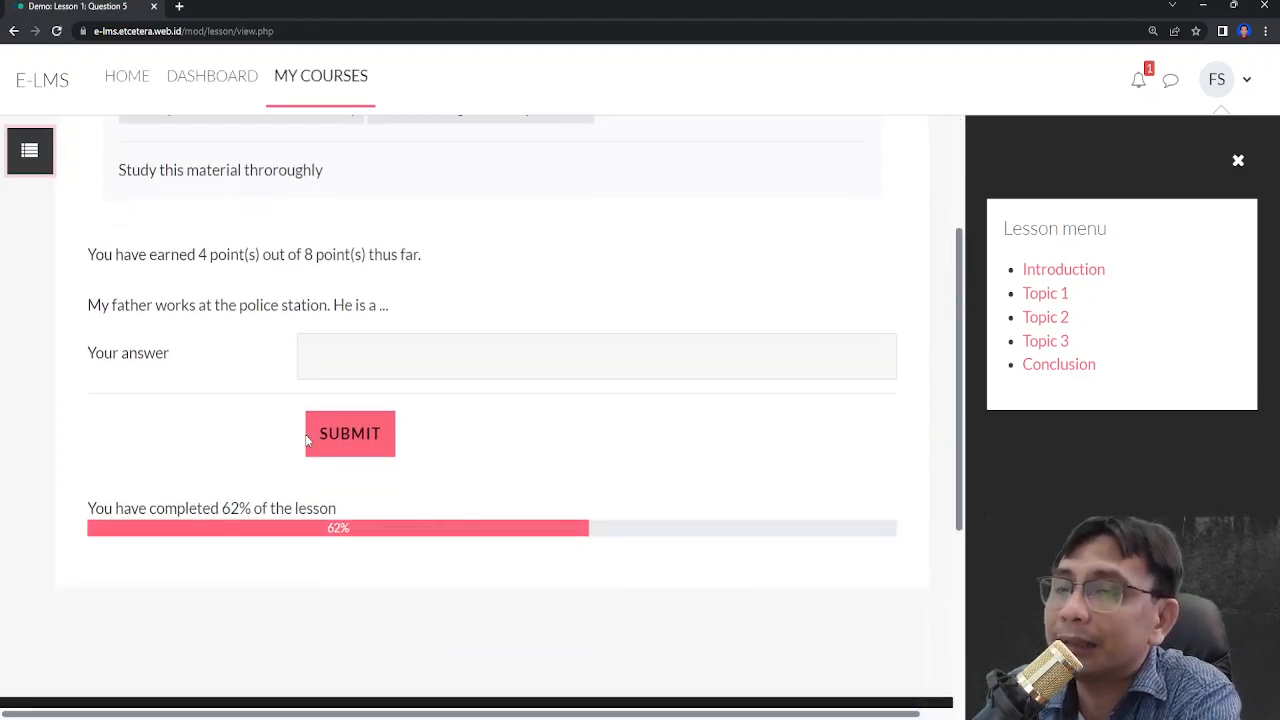
pyautogui.click(340, 348)
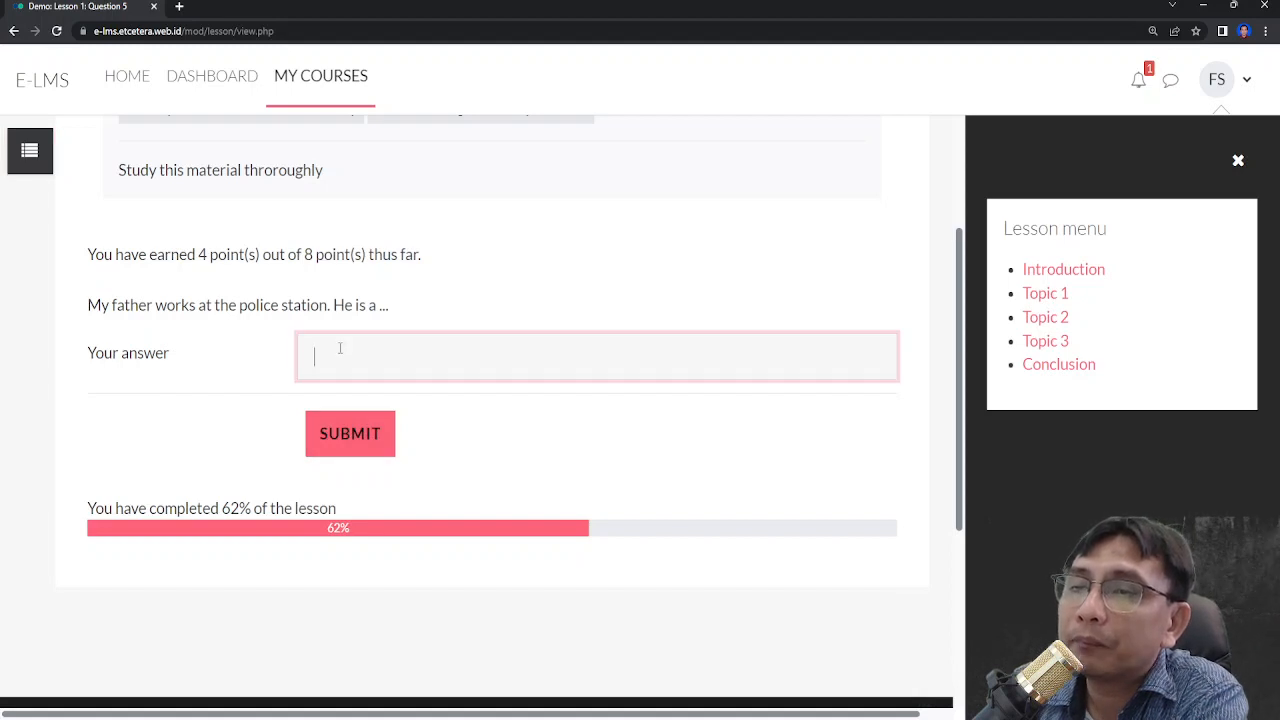
pyautogui.write('police conts')
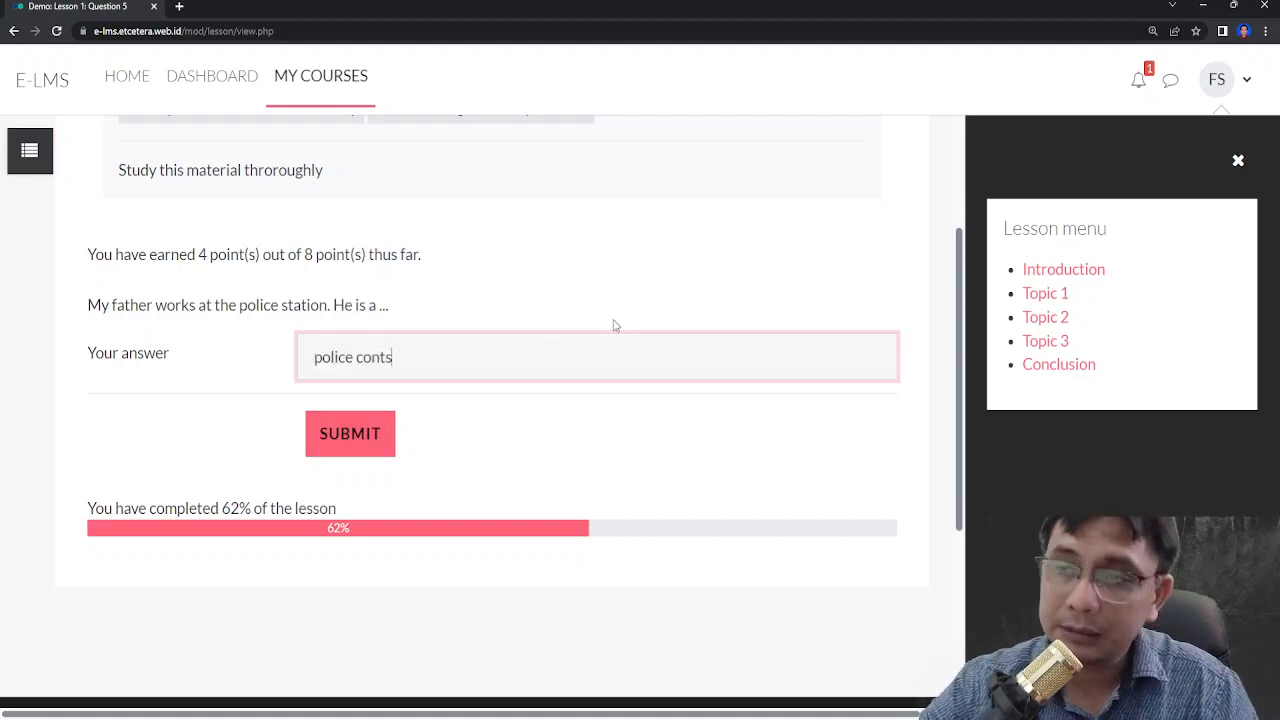
pyautogui.press('BackSpace')
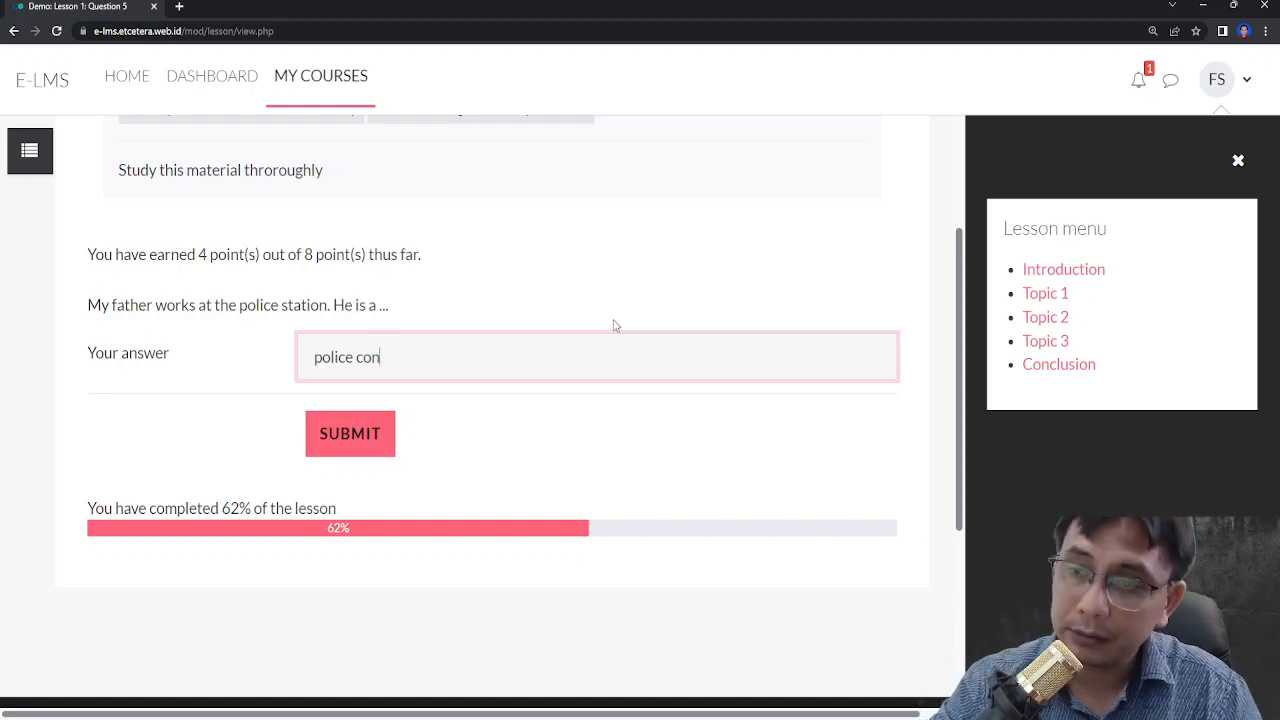
pyautogui.press('F12')
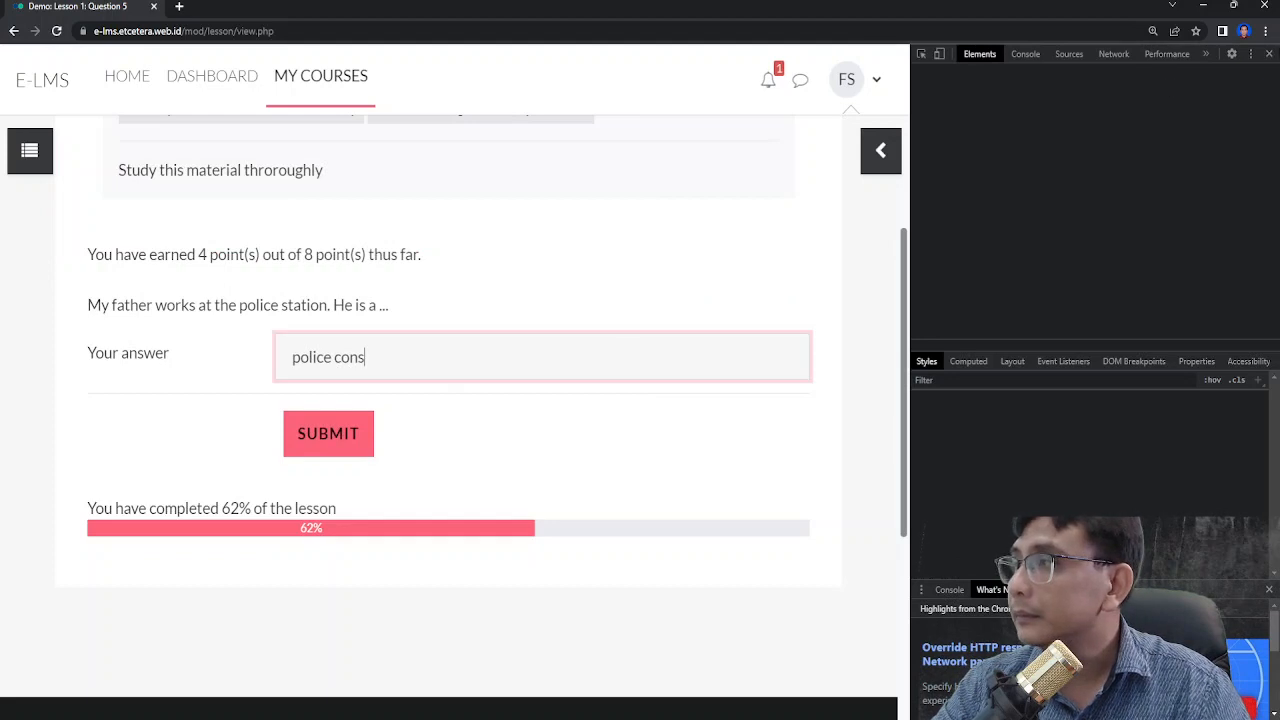
pyautogui.click(1268, 54)
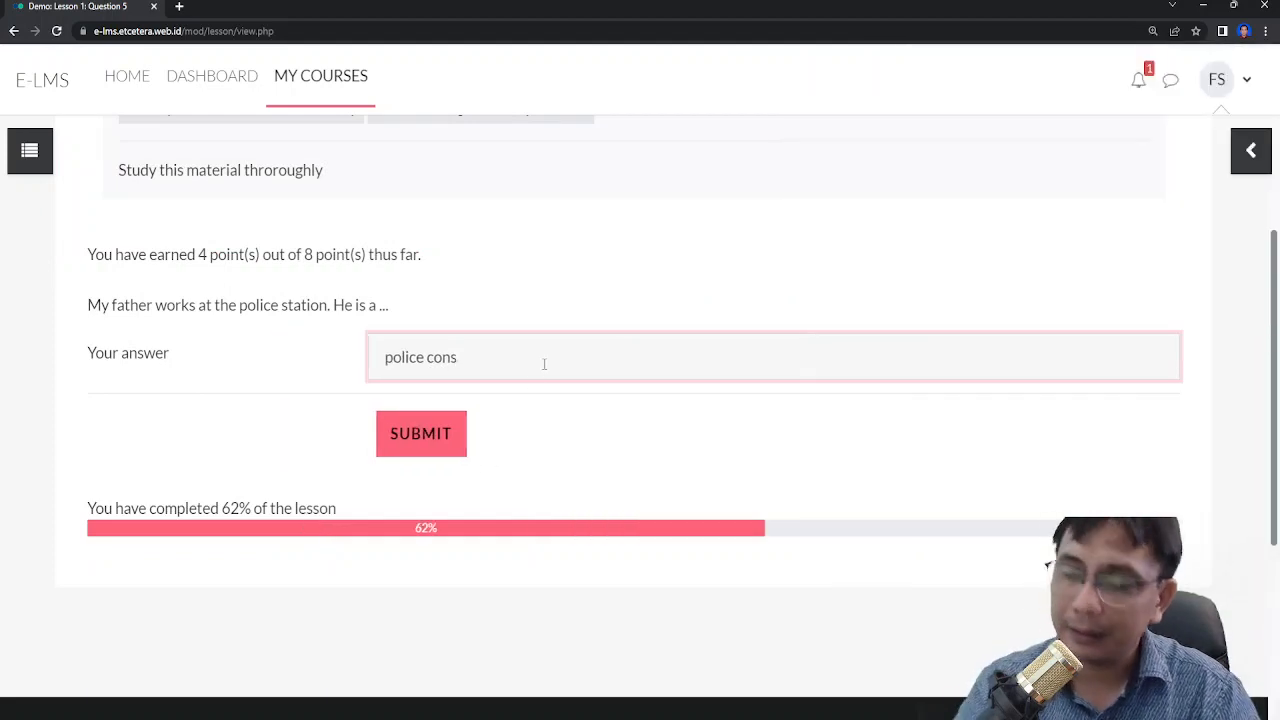
pyautogui.write('table')
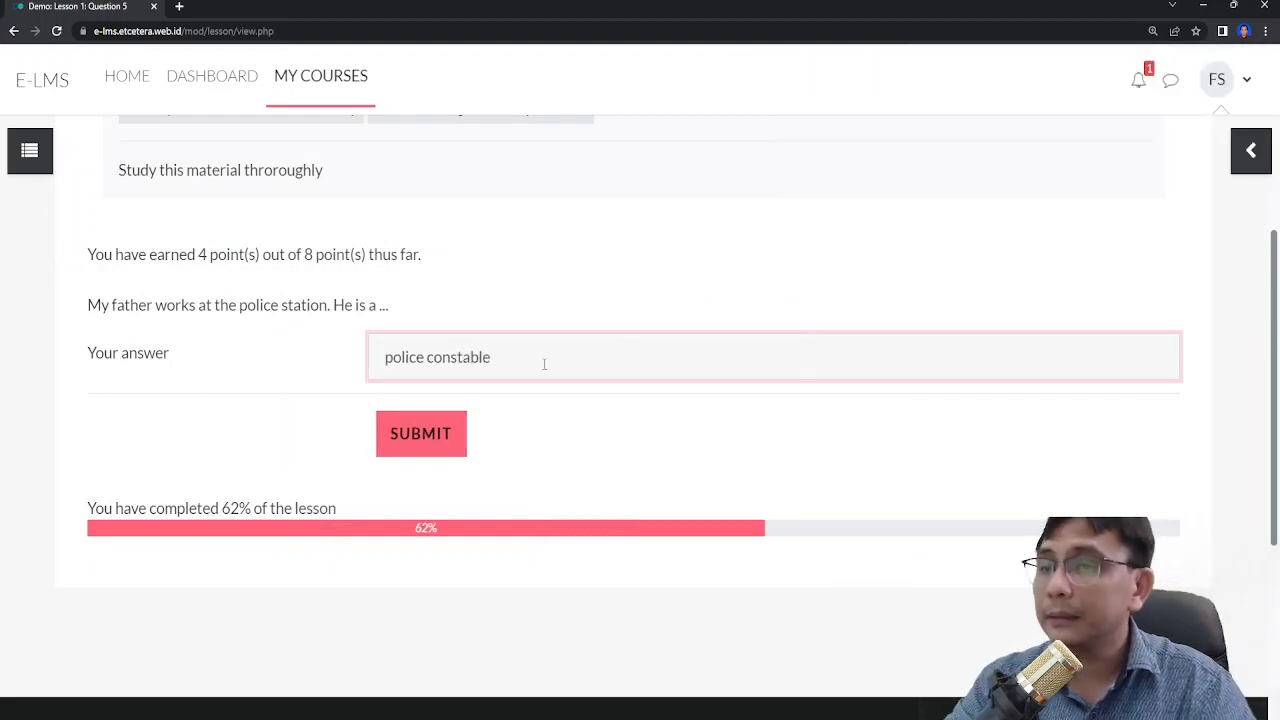
pyautogui.click(457, 438)
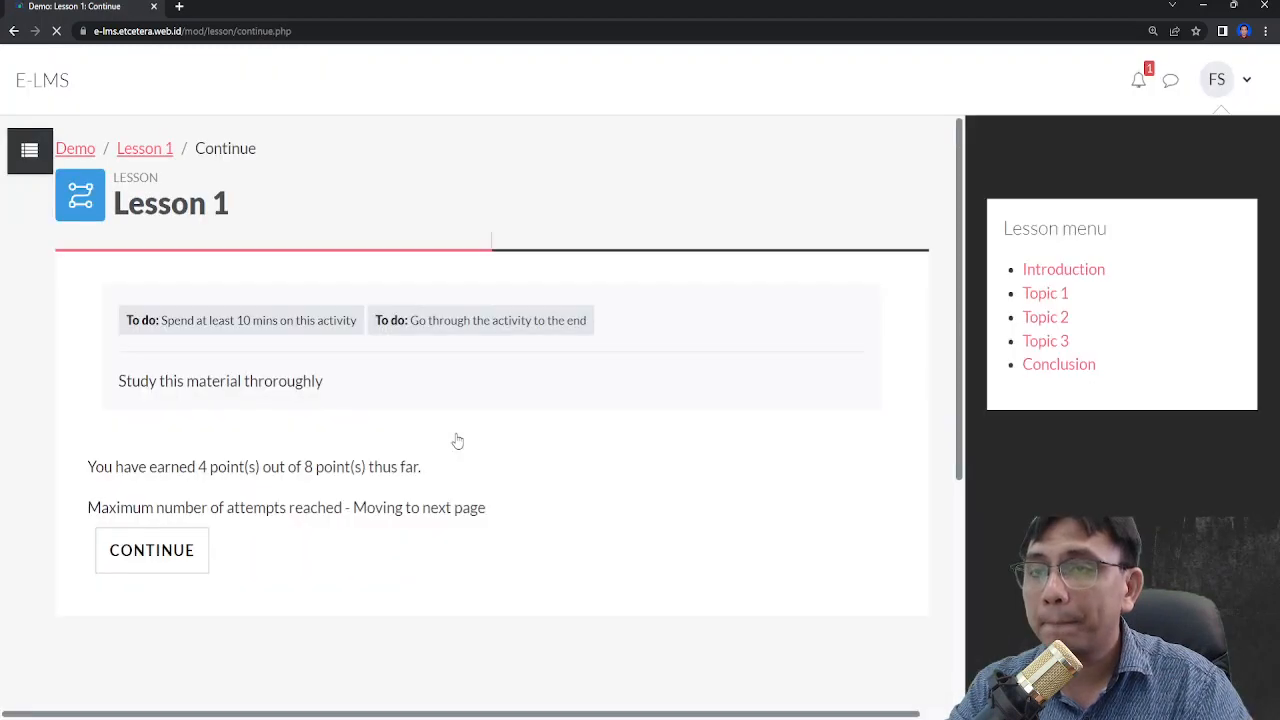
pyautogui.scroll(-1, 180, 530)
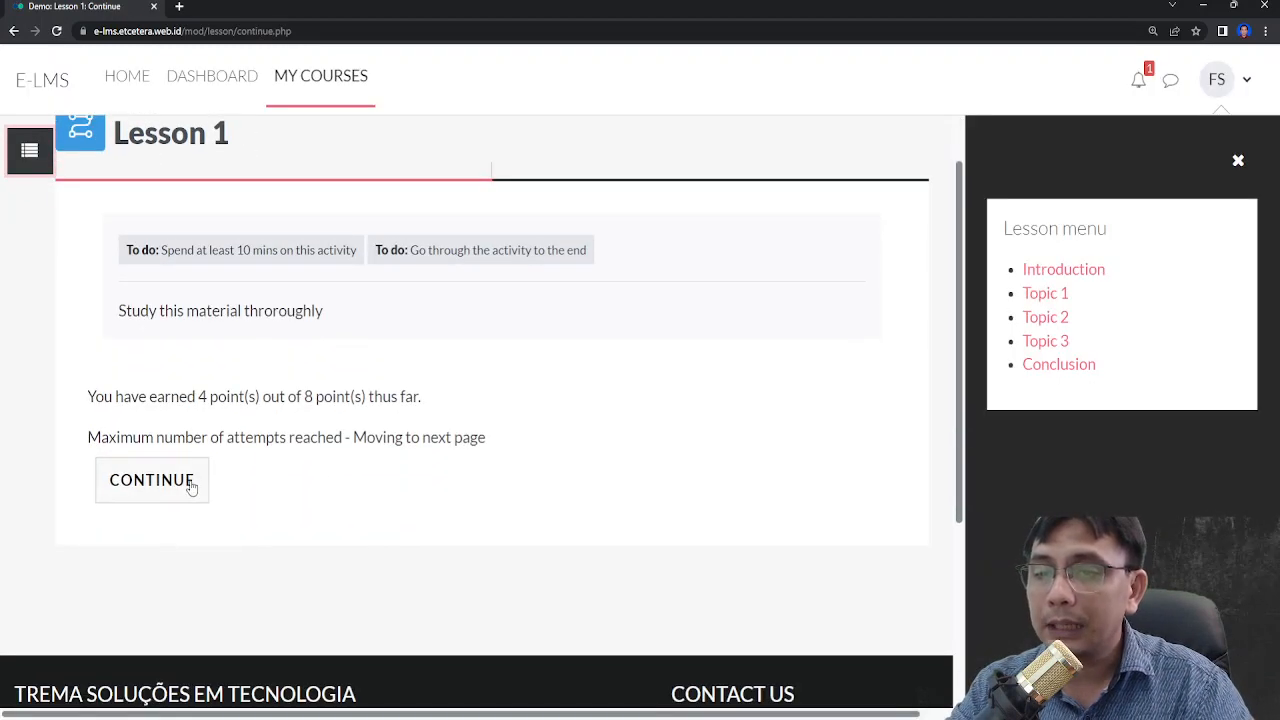
pyautogui.click(191, 486)
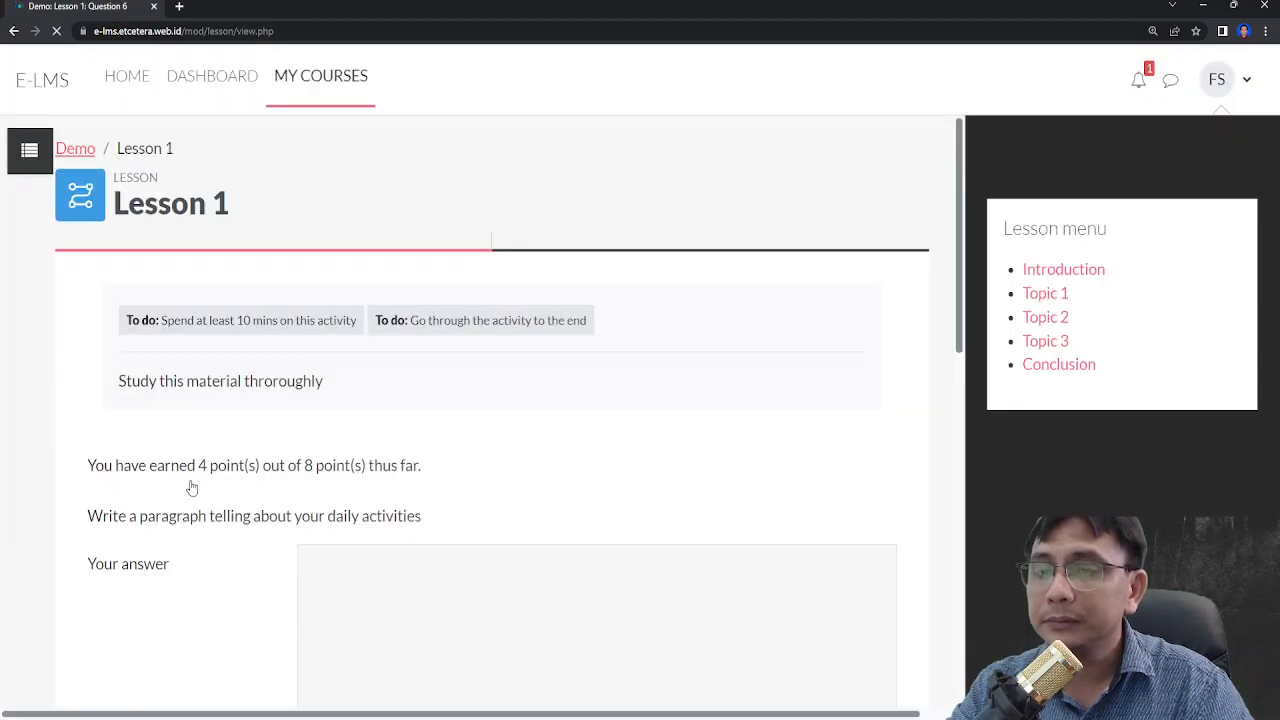
# - Fill the essay answer with the word essay repeated many times and submit it
pyautogui.scroll(-2, 453, 378)
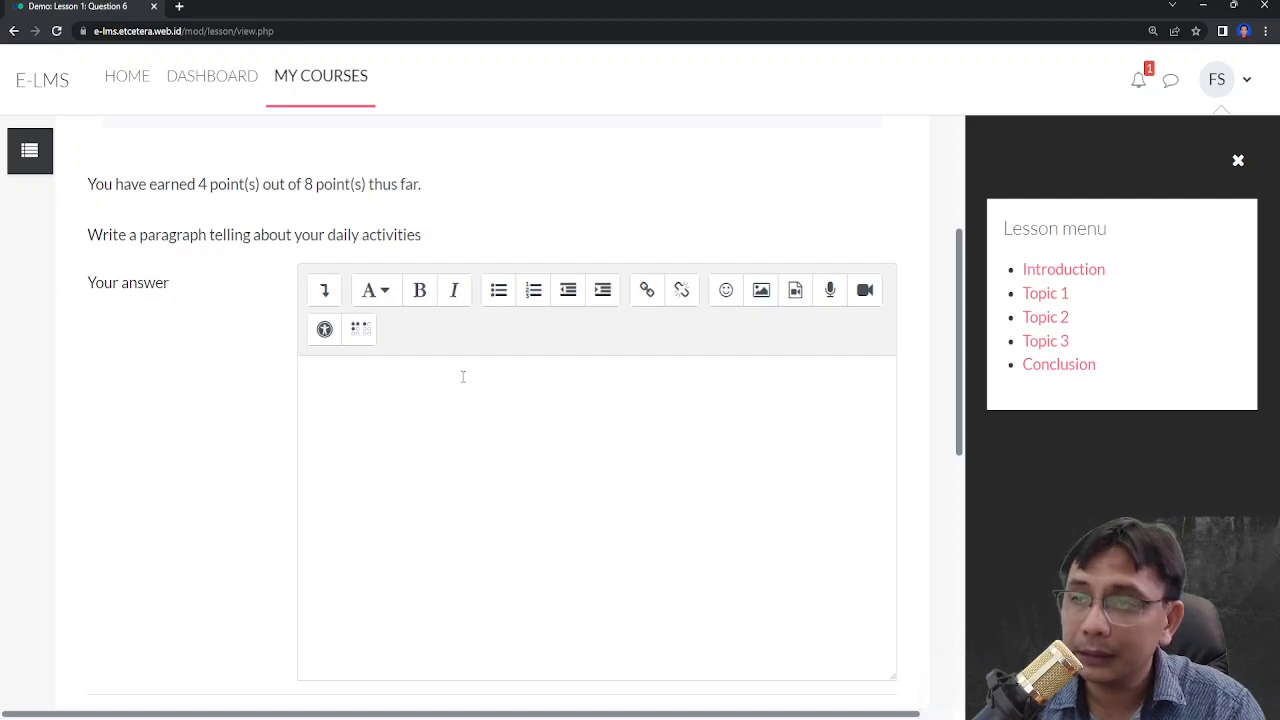
pyautogui.click(555, 391)
pyautogui.write('essay')
pyautogui.hotkey('ctrl', 'a')
pyautogui.hotkey('ctrl', 'c')
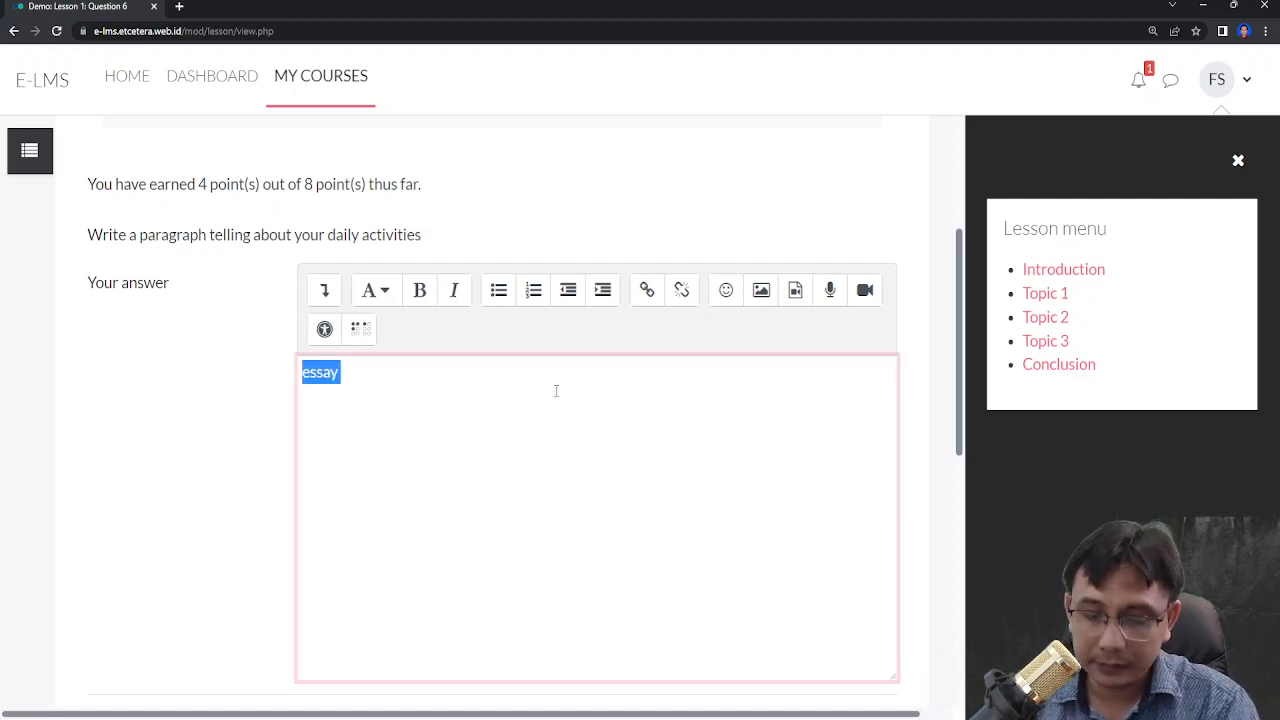
pyautogui.press('Right')
pyautogui.hotkey('ctrl', 'v')
pyautogui.hotkey('ctrl', 'v')
pyautogui.hotkey('ctrl', 'v')
pyautogui.hotkey('ctrl', 'v')
pyautogui.hotkey('ctrl', 'v')
pyautogui.hotkey('ctrl', 'v')
pyautogui.hotkey('ctrl', 'v')
pyautogui.hotkey('ctrl', 'v')
pyautogui.hotkey('ctrl', 'v')
pyautogui.hotkey('ctrl', 'v')
pyautogui.hotkey('ctrl', 'v')
pyautogui.hotkey('ctrl', 'v')
pyautogui.hotkey('ctrl', 'v')
pyautogui.hotkey('ctrl', 'v')
pyautogui.hotkey('ctrl', 'v')
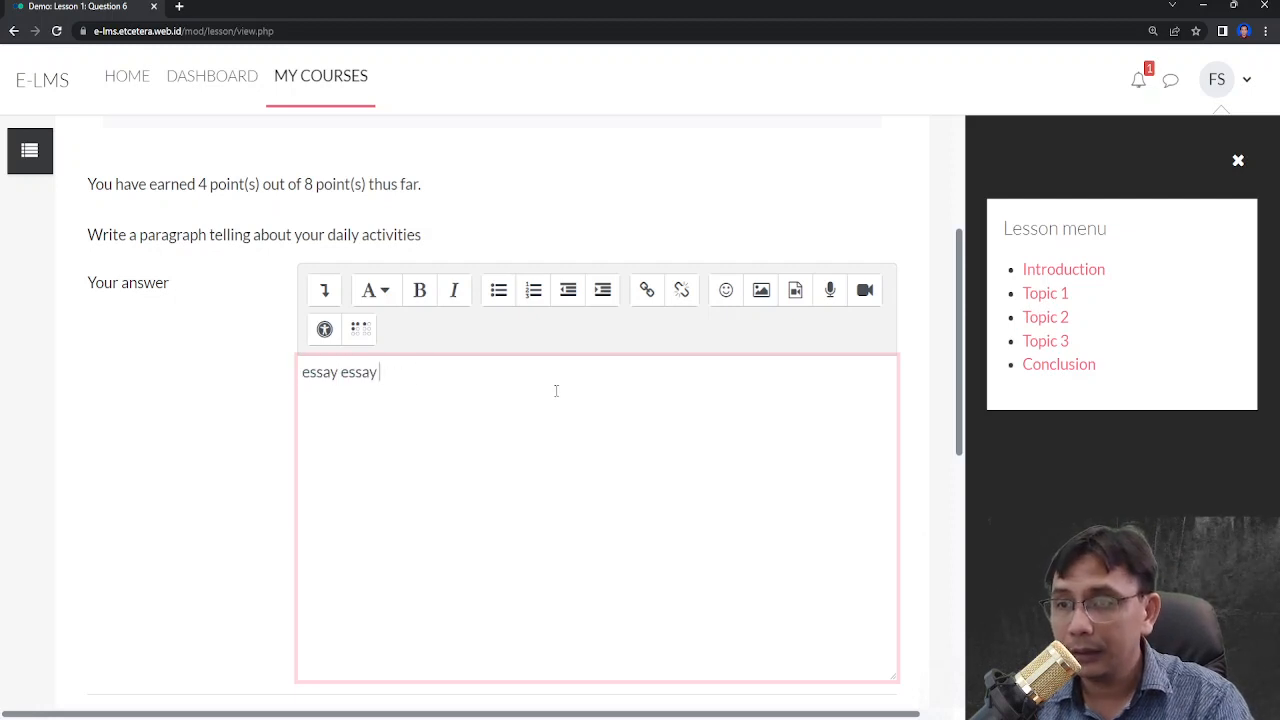
pyautogui.hotkey('ctrl', 'v')
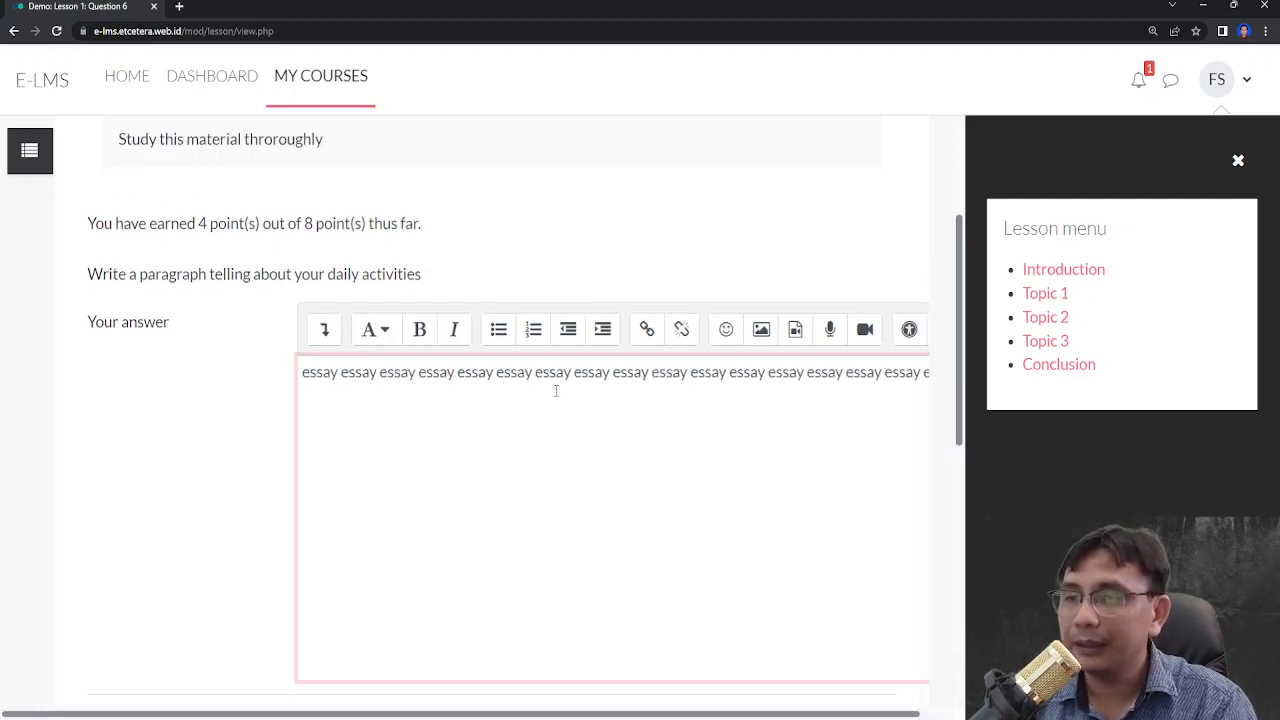
pyautogui.scroll(-2, 170, 378)
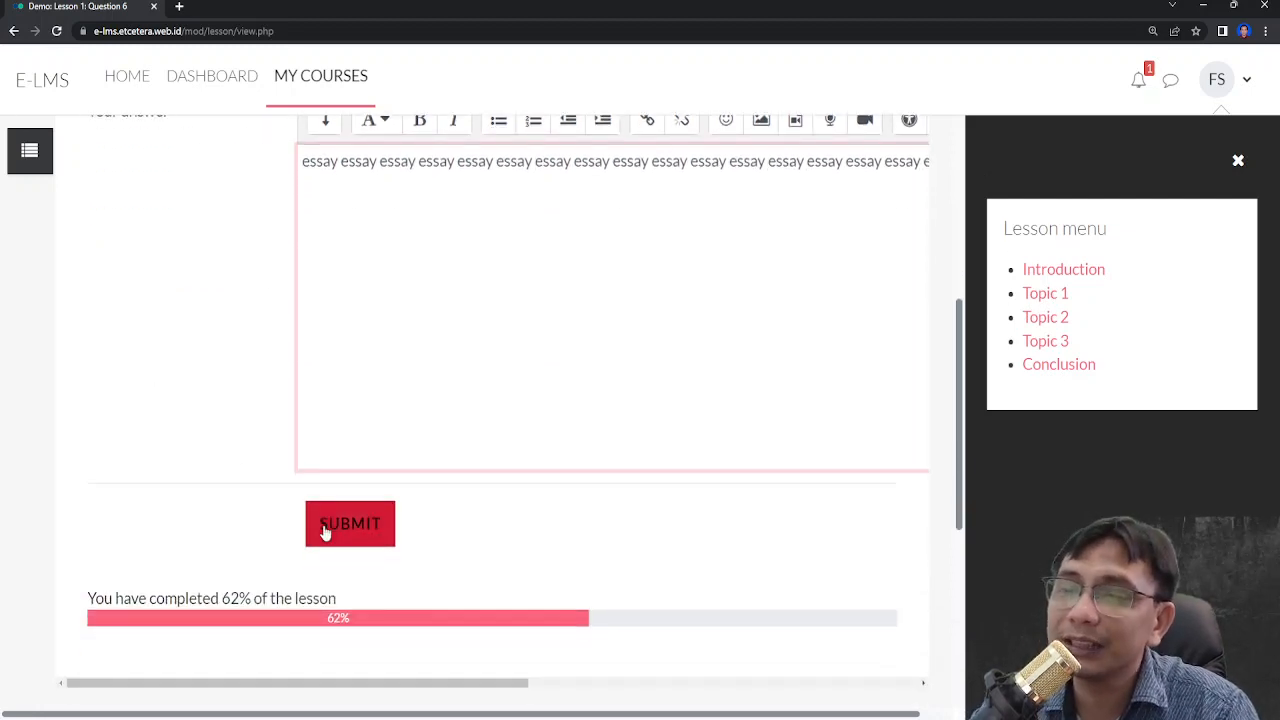
pyautogui.scroll(1, 260, 254)
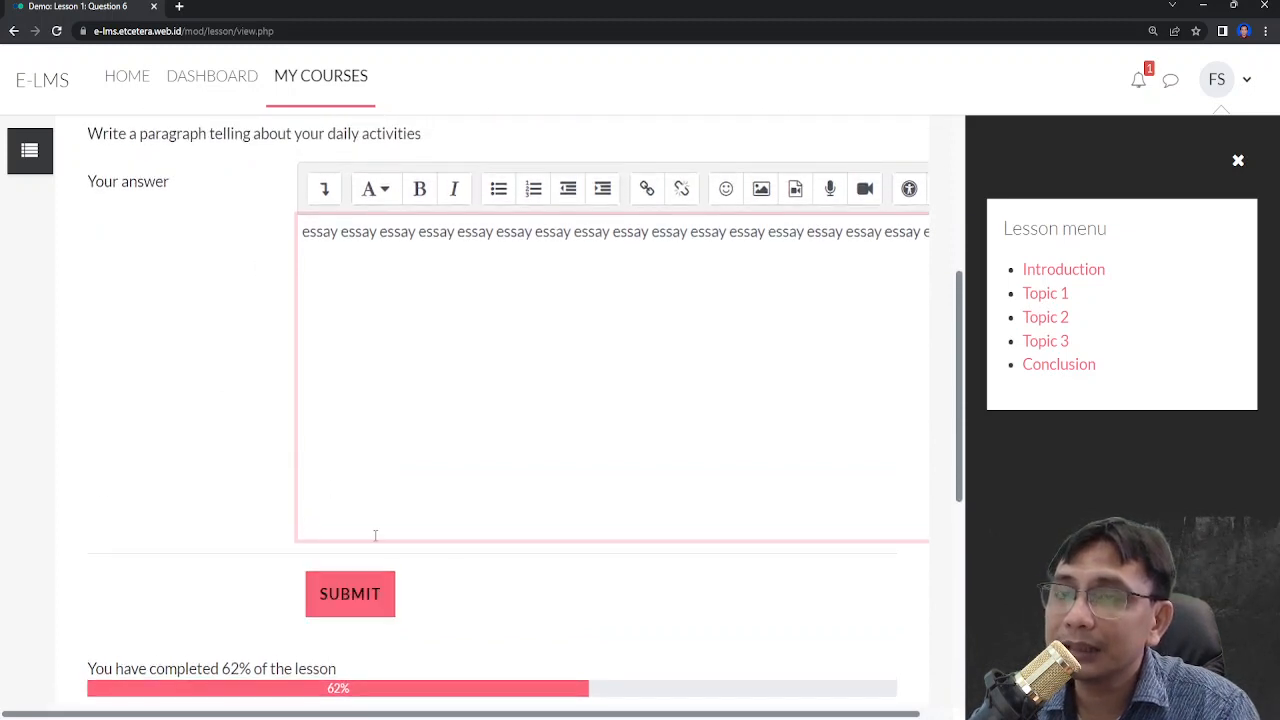
pyautogui.click(362, 597)
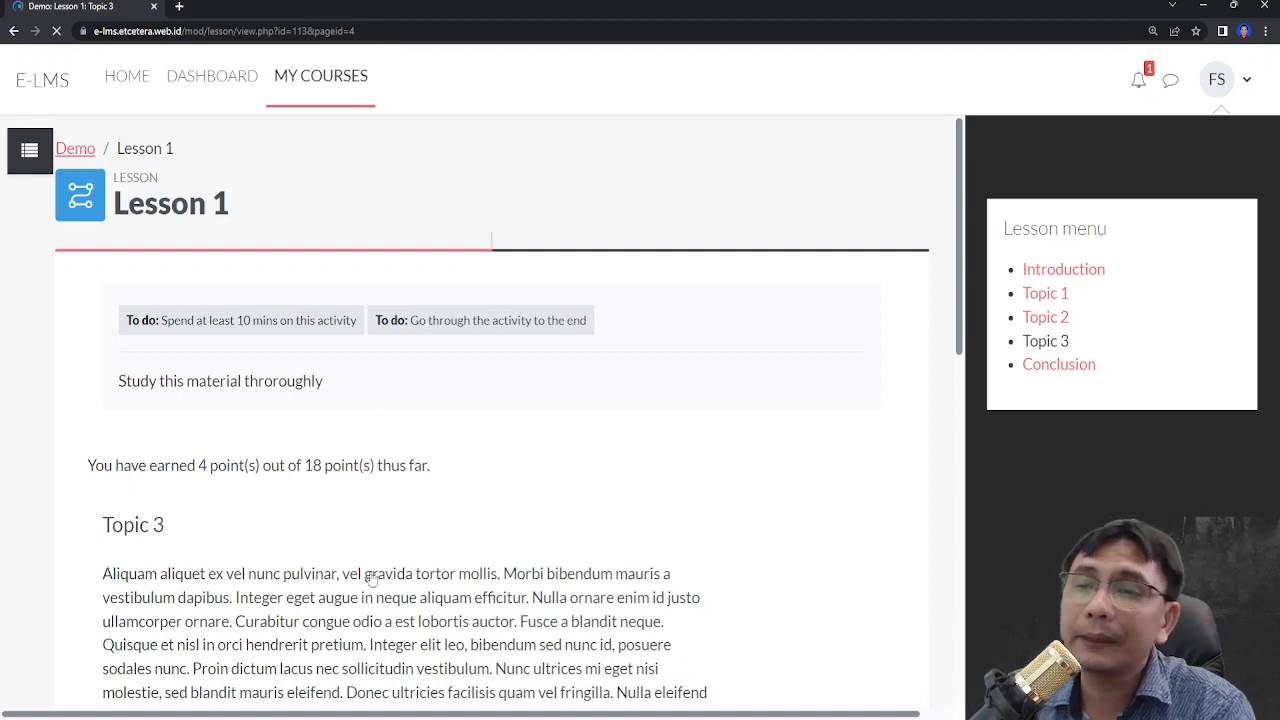
# - Read through the Topic 3 page and continue to the Conclusion page
pyautogui.scroll(-3, 373, 597)
pyautogui.scroll(-3, 373, 597)
pyautogui.scroll(2, 337, 434)
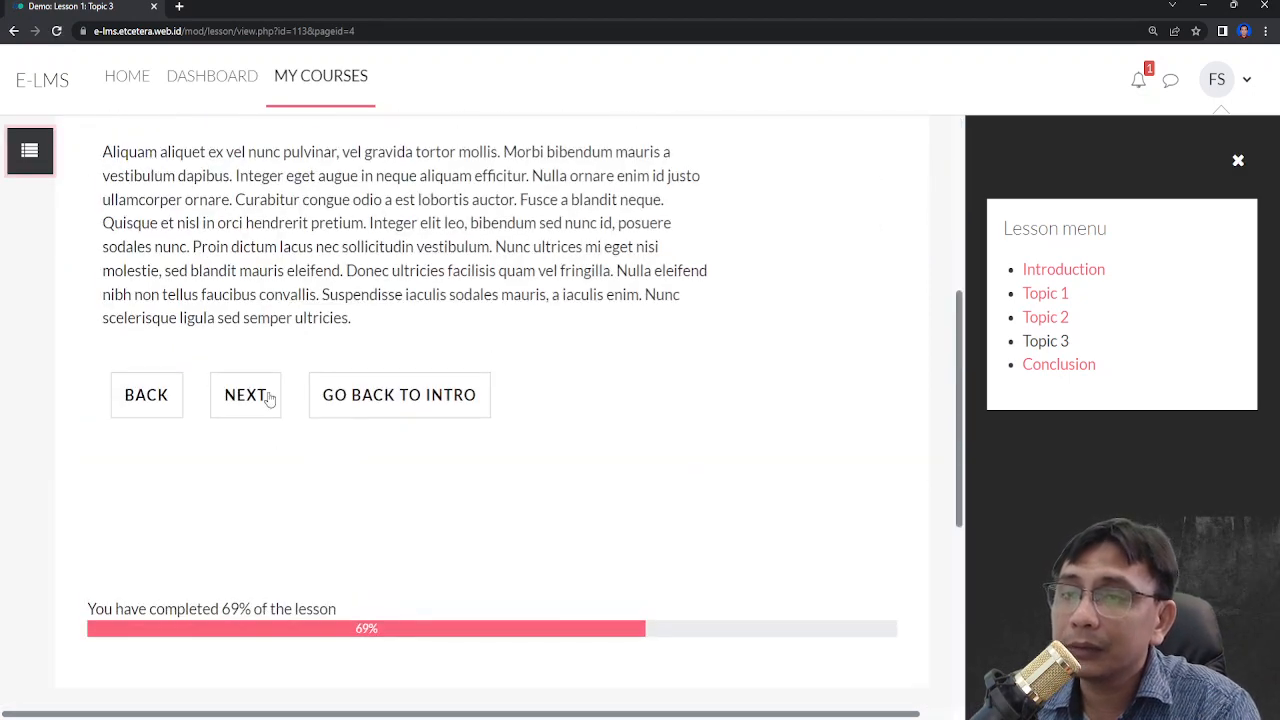
pyautogui.scroll(2, 266, 397)
pyautogui.scroll(-1, 290, 390)
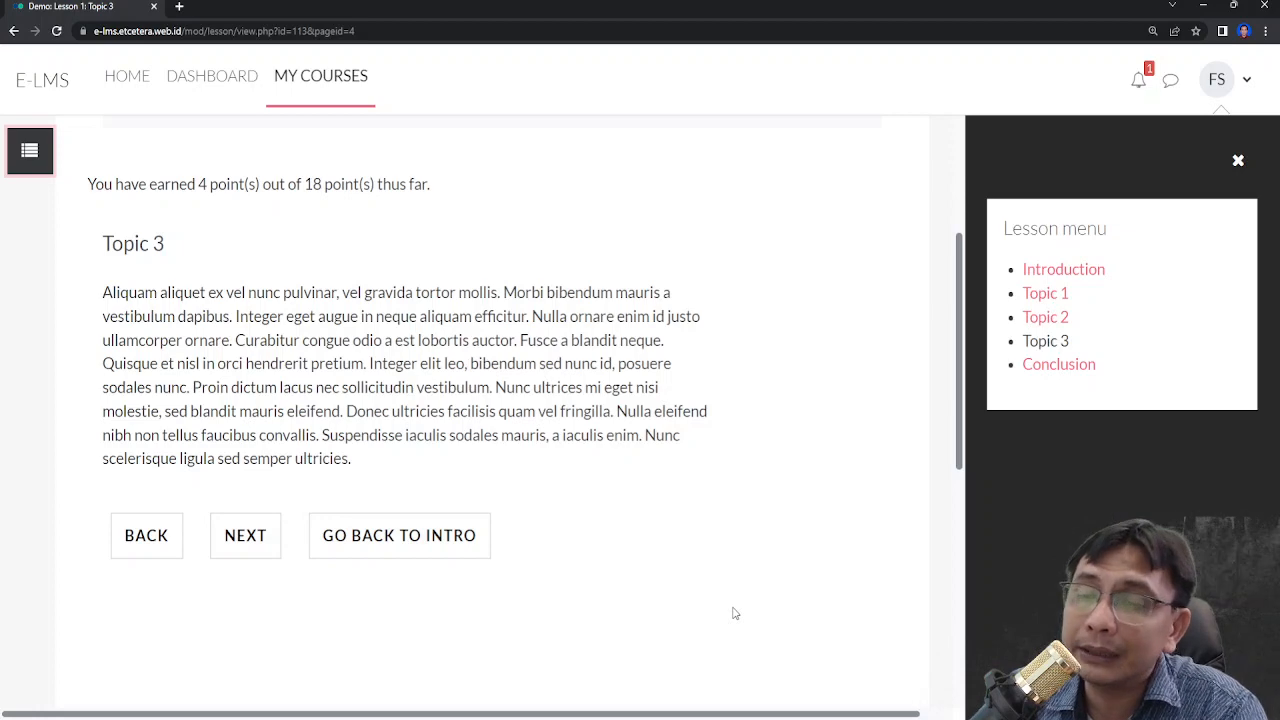
pyautogui.click(258, 537)
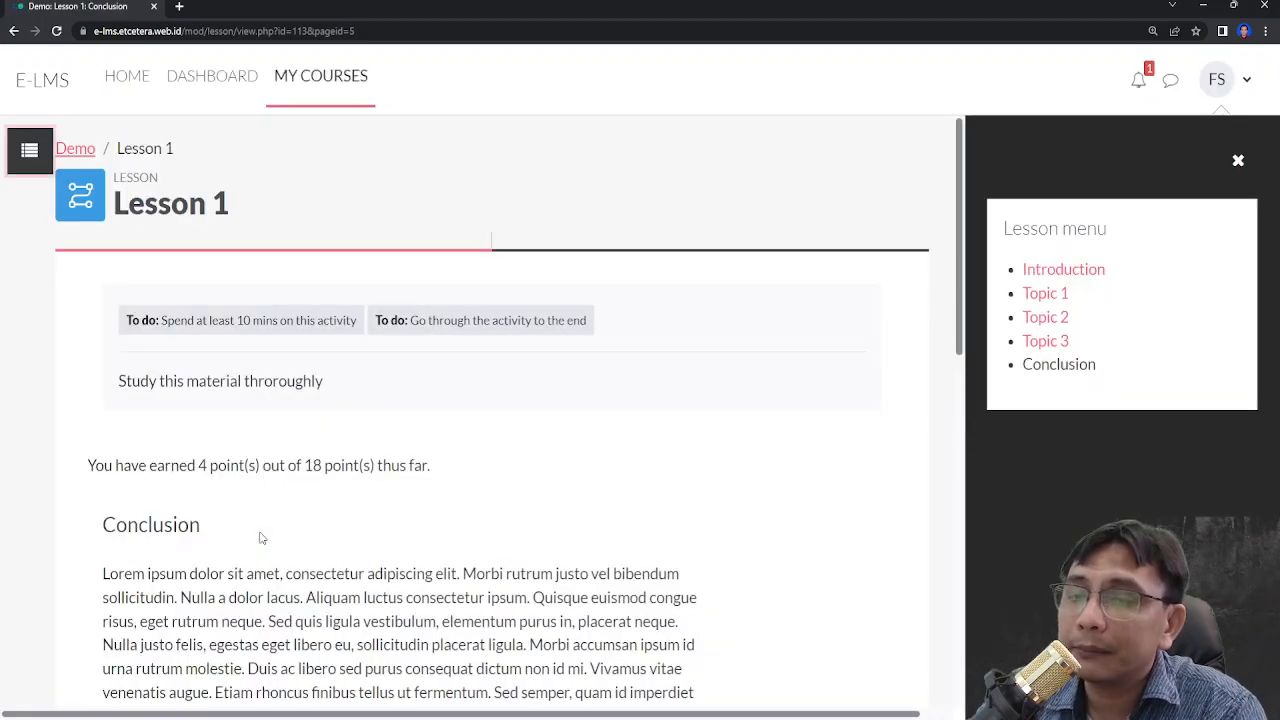
# - Examine the end-of-lesson summary, including the completion time, automatically graded points and current grade
pyautogui.scroll(-3, 258, 537)
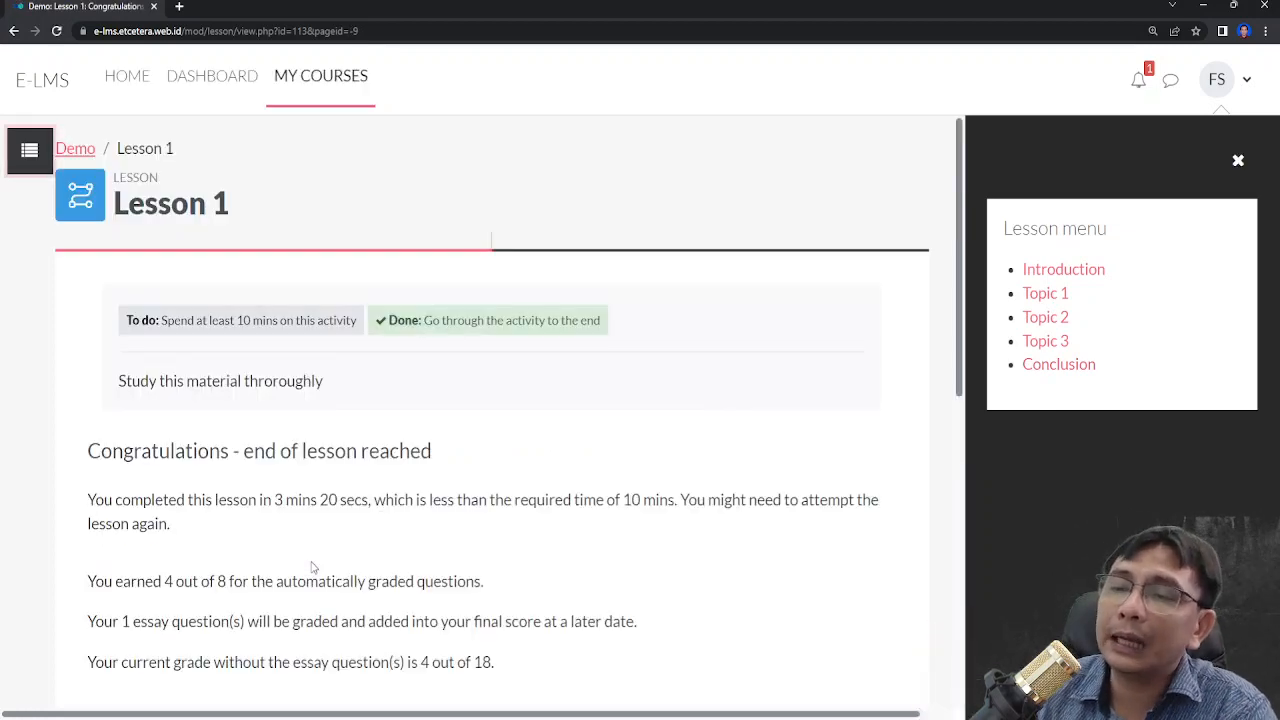
pyautogui.scroll(-3, 405, 480)
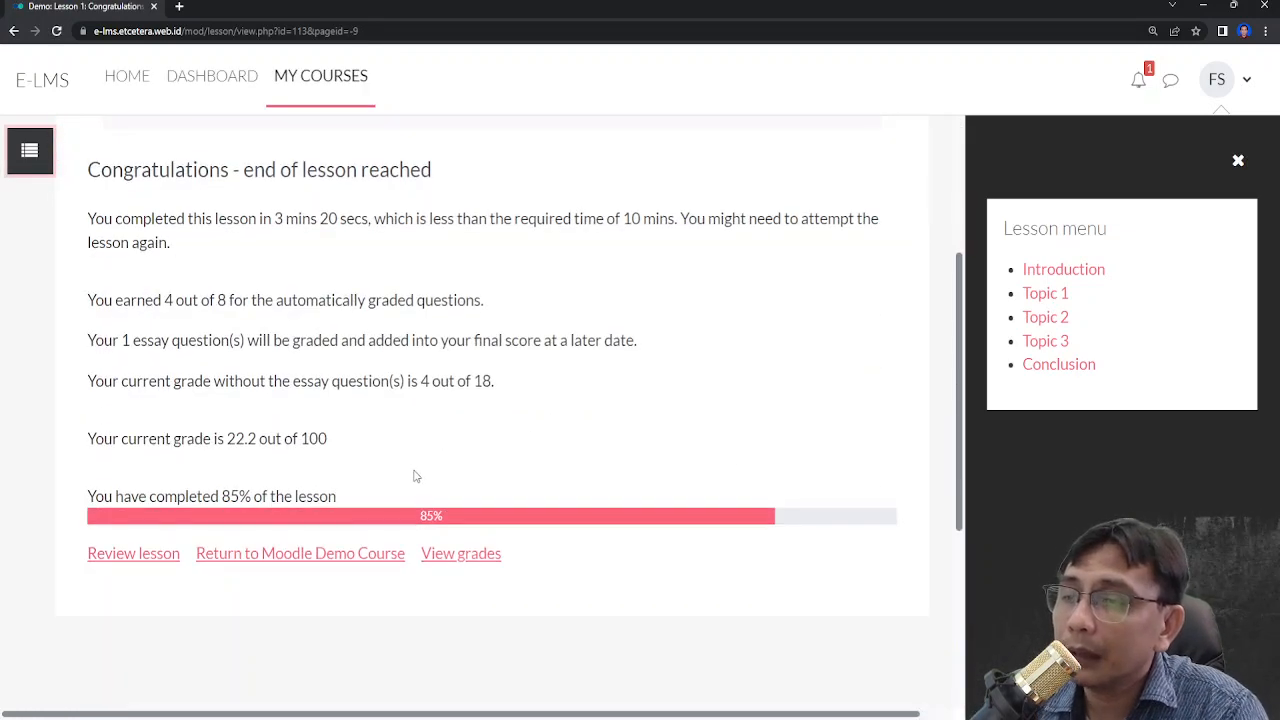
pyautogui.scroll(3, 416, 476)
pyautogui.scroll(-4, 357, 466)
pyautogui.scroll(3, 430, 455)
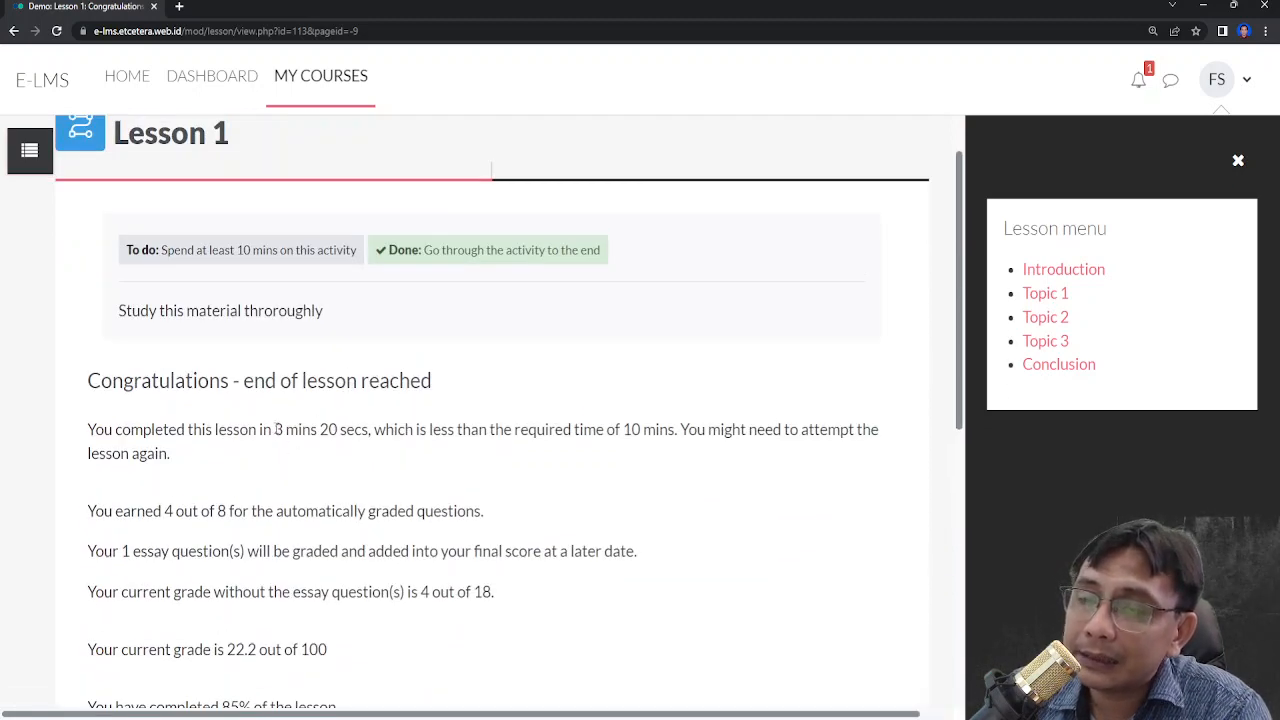
pyautogui.moveTo(276, 429); pyautogui.dragTo(437, 460)
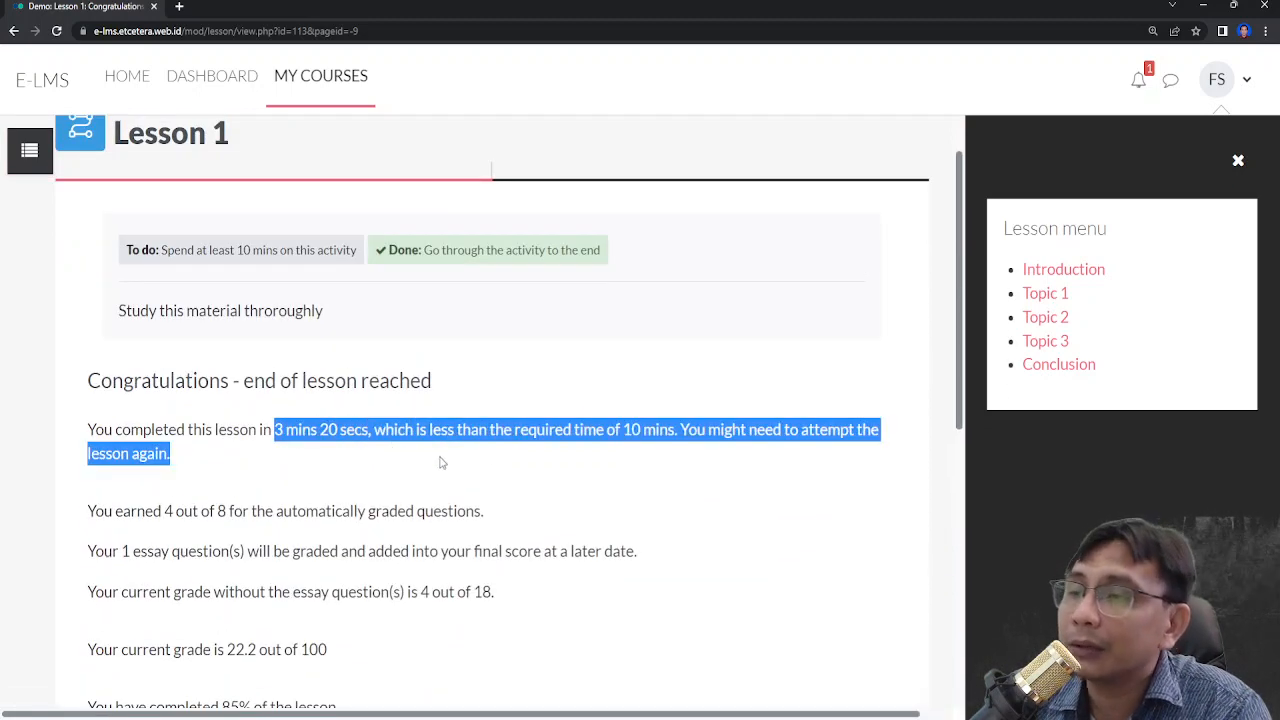
pyautogui.click(596, 458)
pyautogui.moveTo(624, 429); pyautogui.dragTo(679, 440)
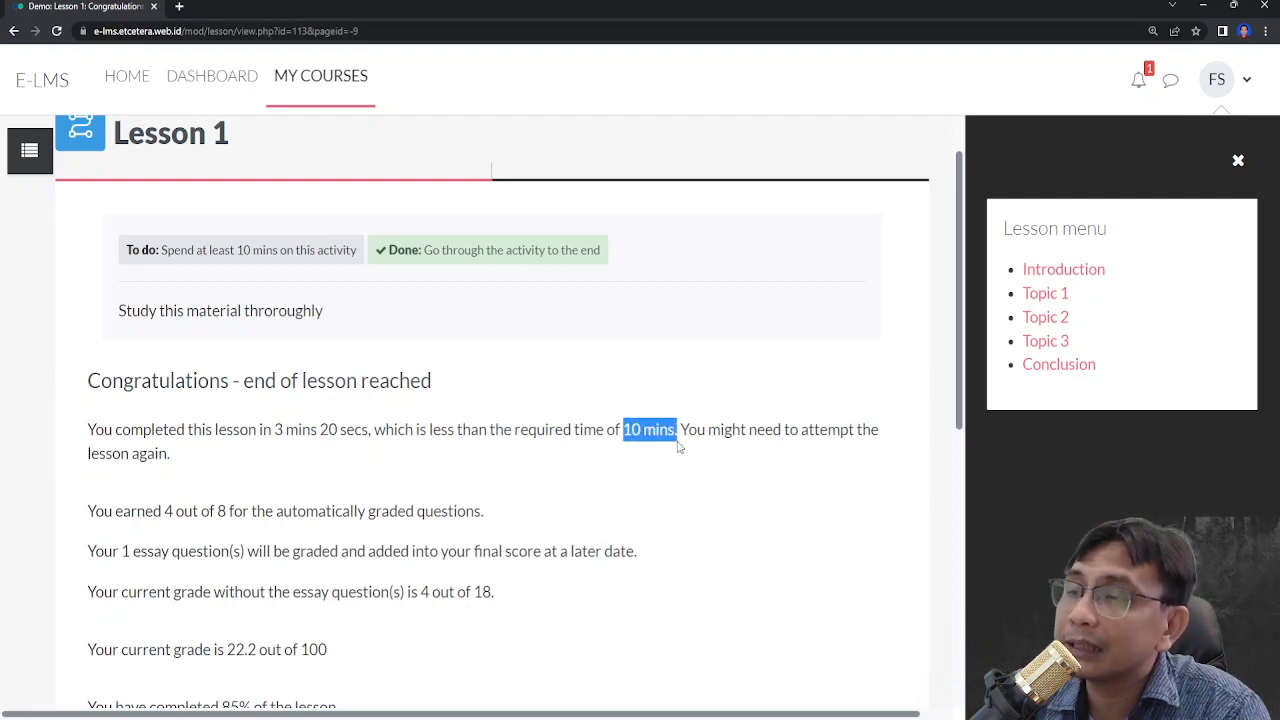
pyautogui.click(628, 503)
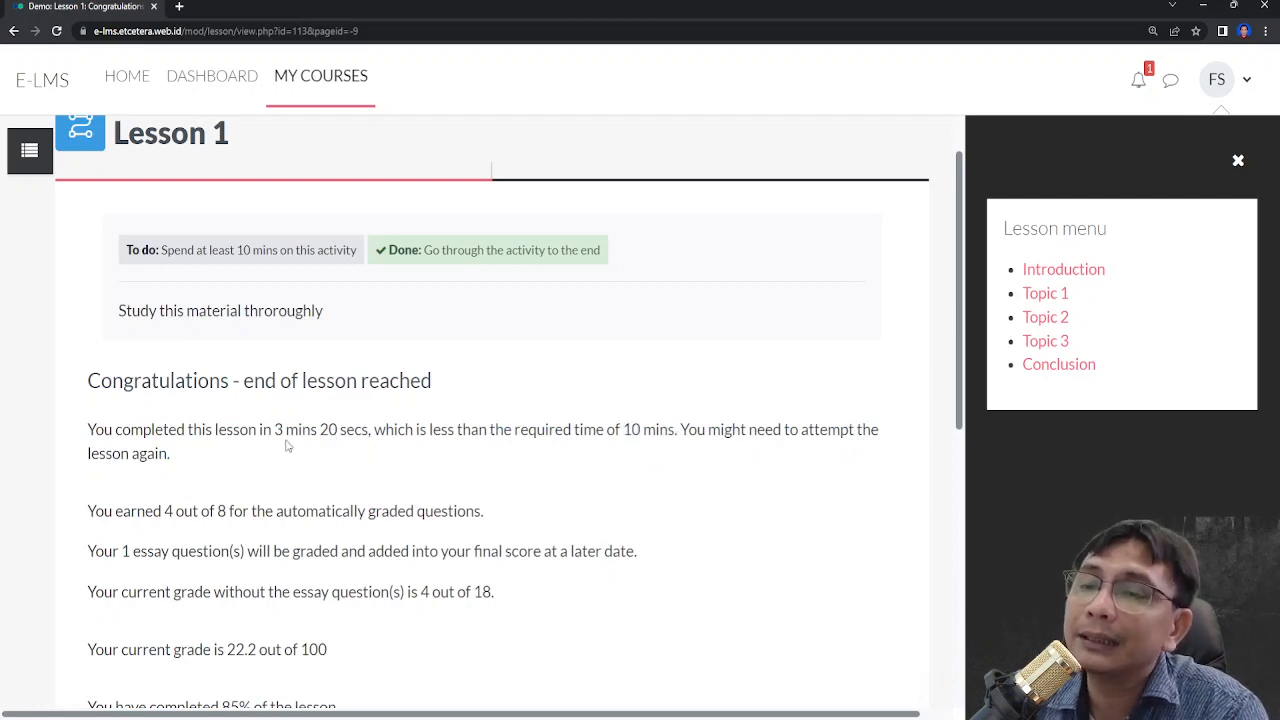
pyautogui.moveTo(276, 430); pyautogui.dragTo(338, 432)
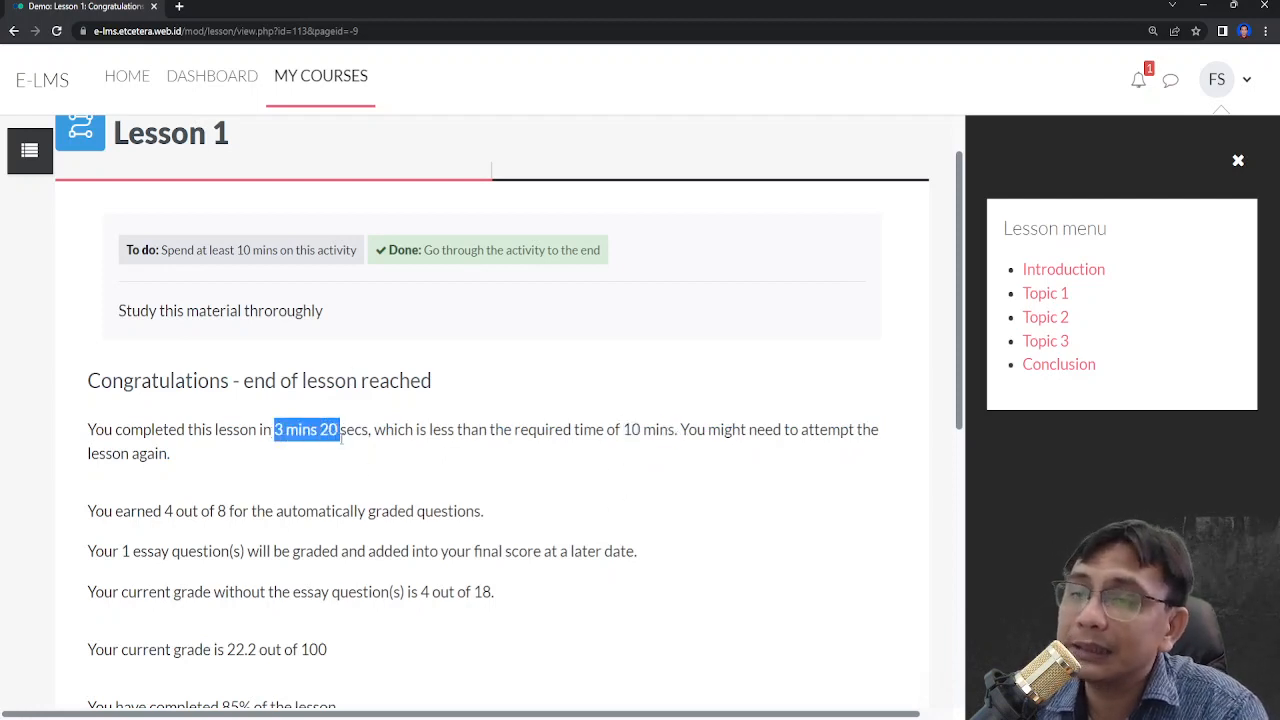
pyautogui.scroll(-4, 352, 446)
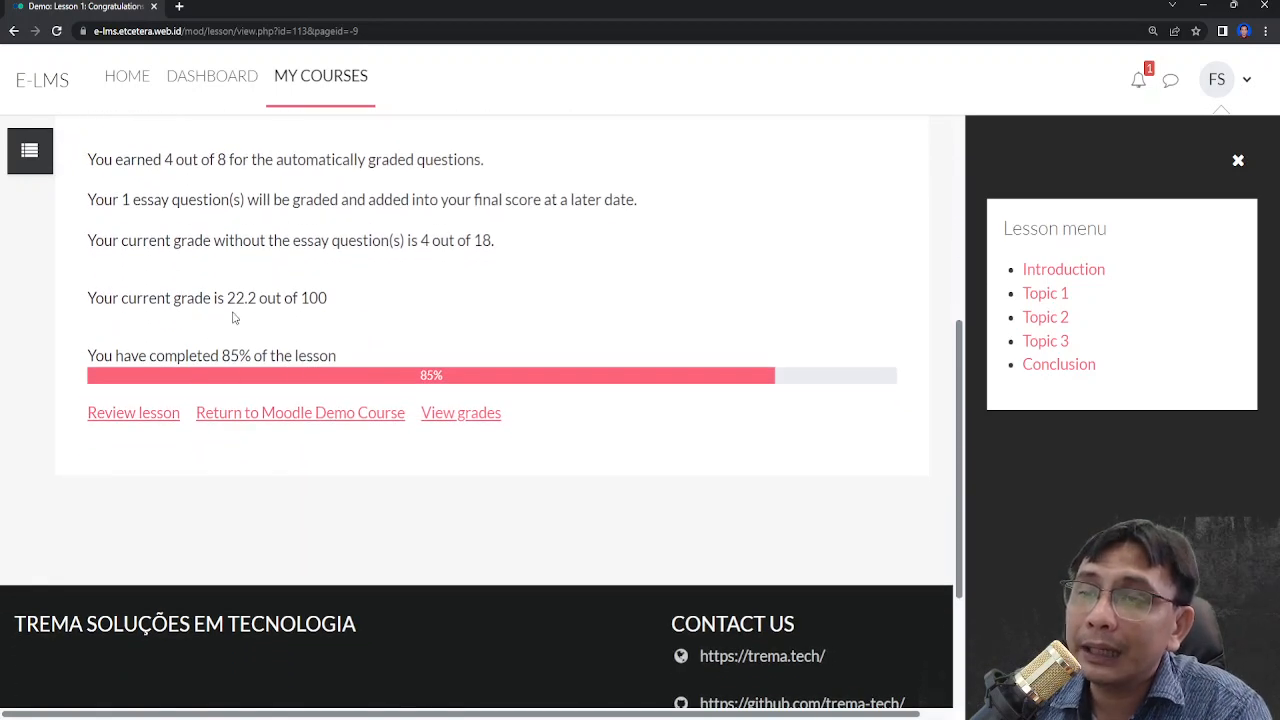
pyautogui.moveTo(227, 298); pyautogui.dragTo(337, 306)
pyautogui.click(360, 316)
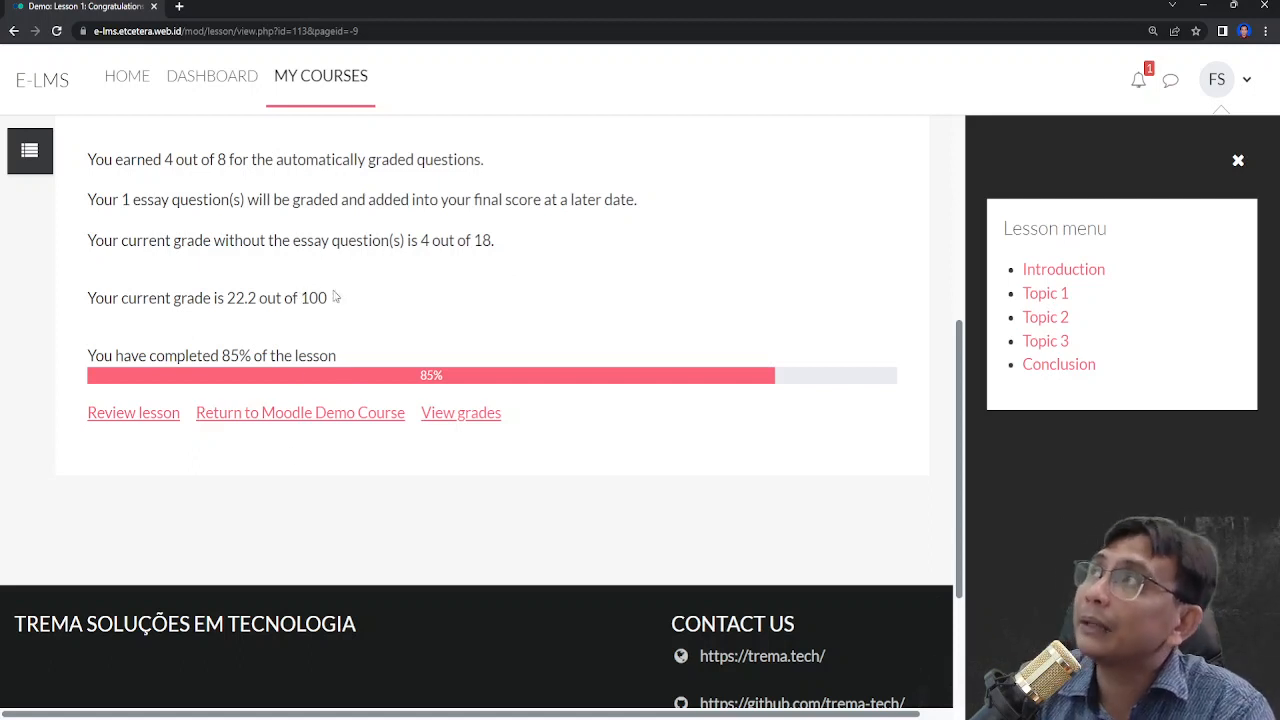
pyautogui.moveTo(263, 298); pyautogui.dragTo(216, 298)
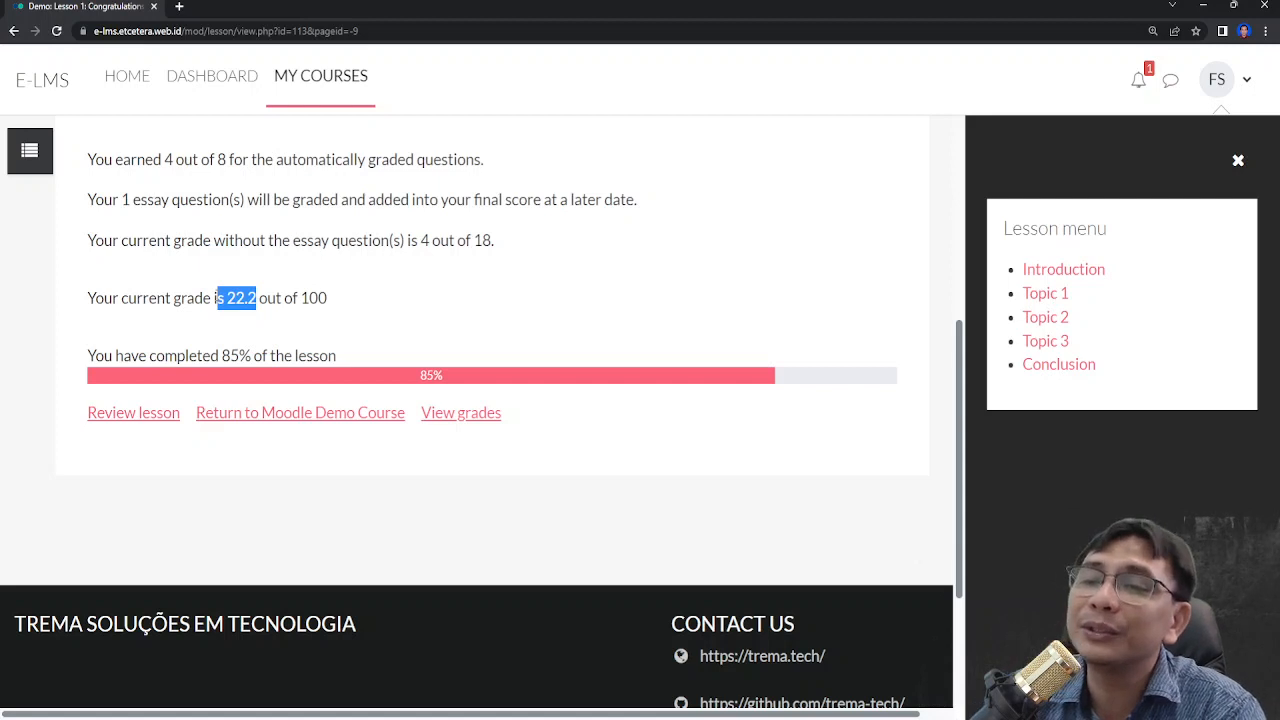
pyautogui.click(389, 294)
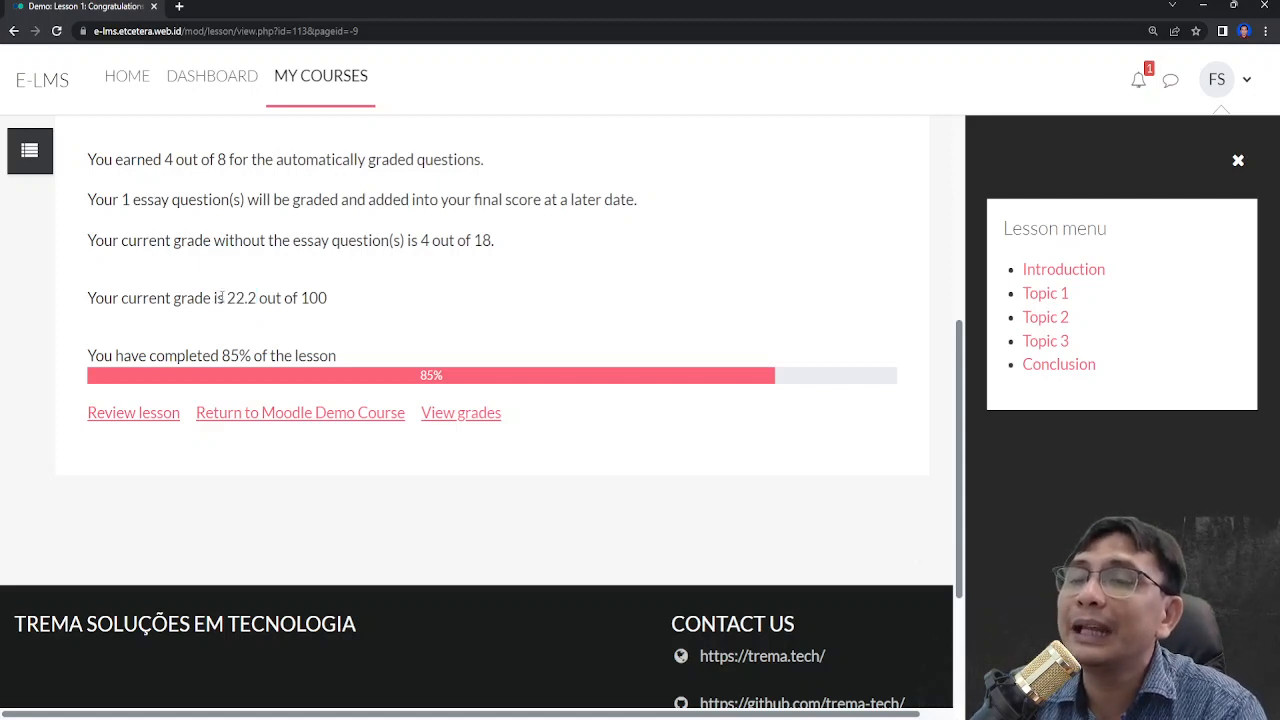
pyautogui.moveTo(228, 298); pyautogui.dragTo(258, 300)
pyautogui.scroll(5, 706, 327)
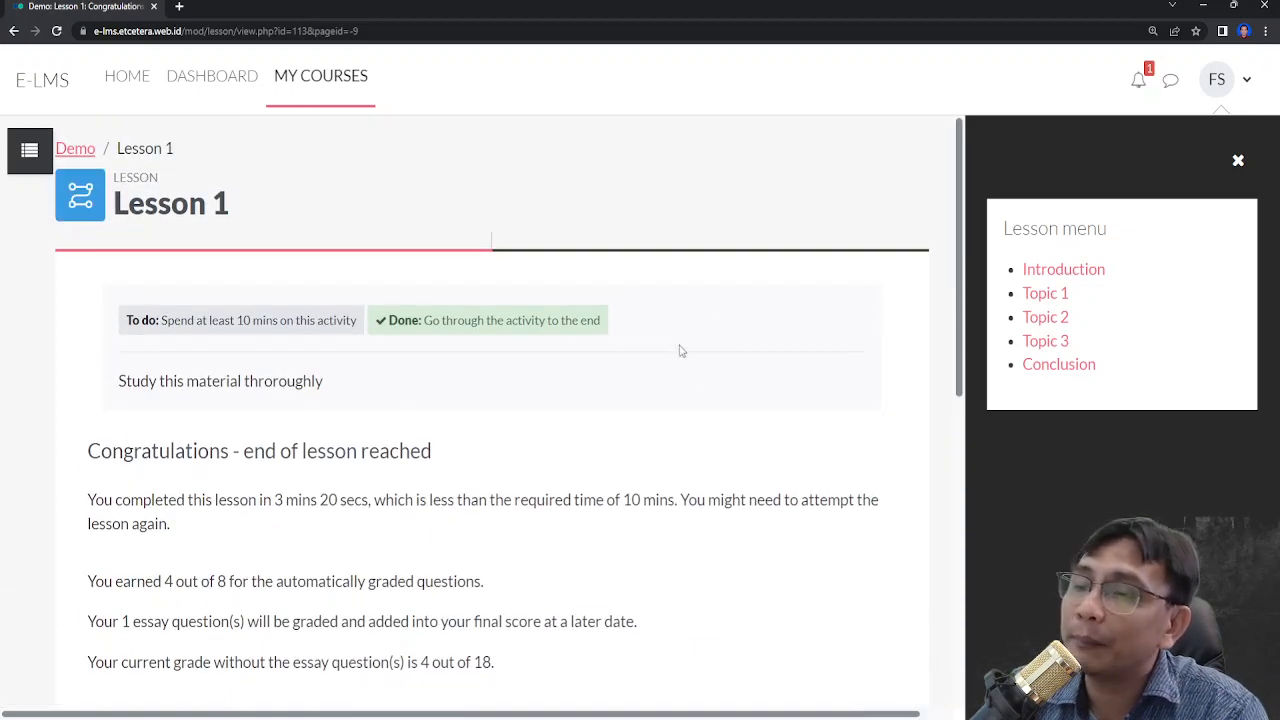
pyautogui.scroll(-3, 680, 343)
pyautogui.scroll(3, 463, 437)
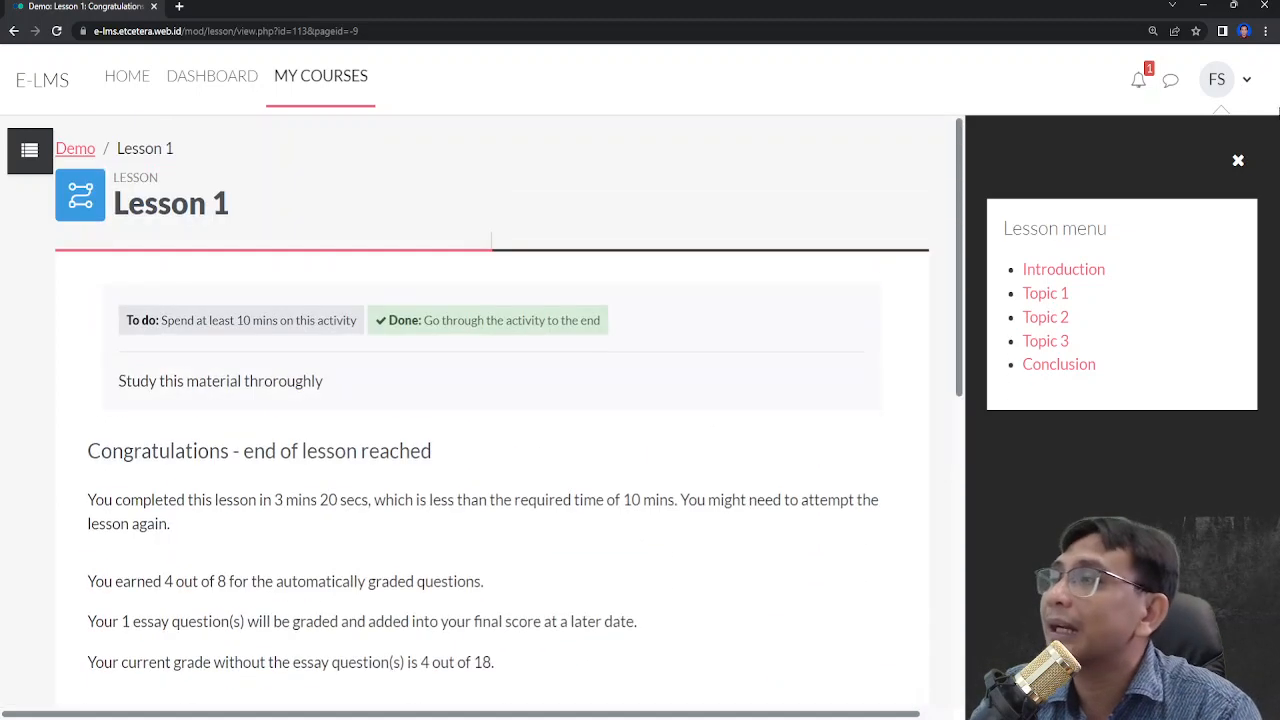
# - Log out of the student account
pyautogui.click(1242, 89)
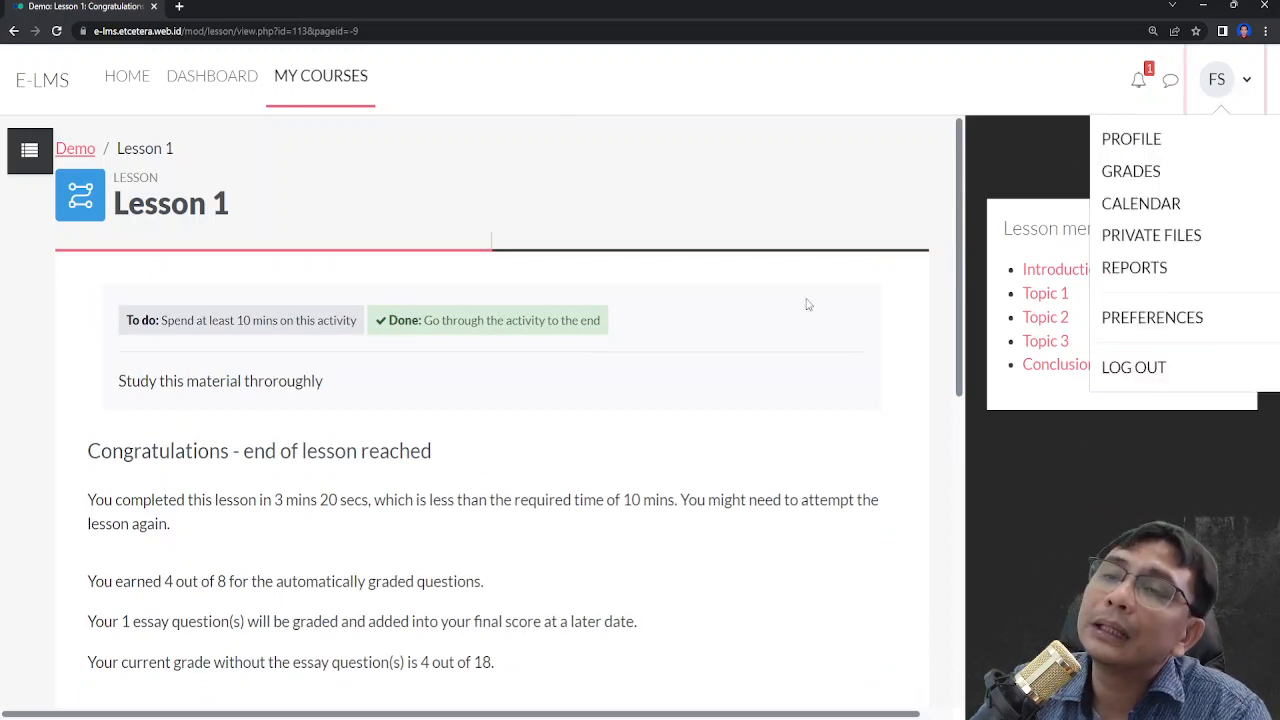
pyautogui.click(1133, 370)
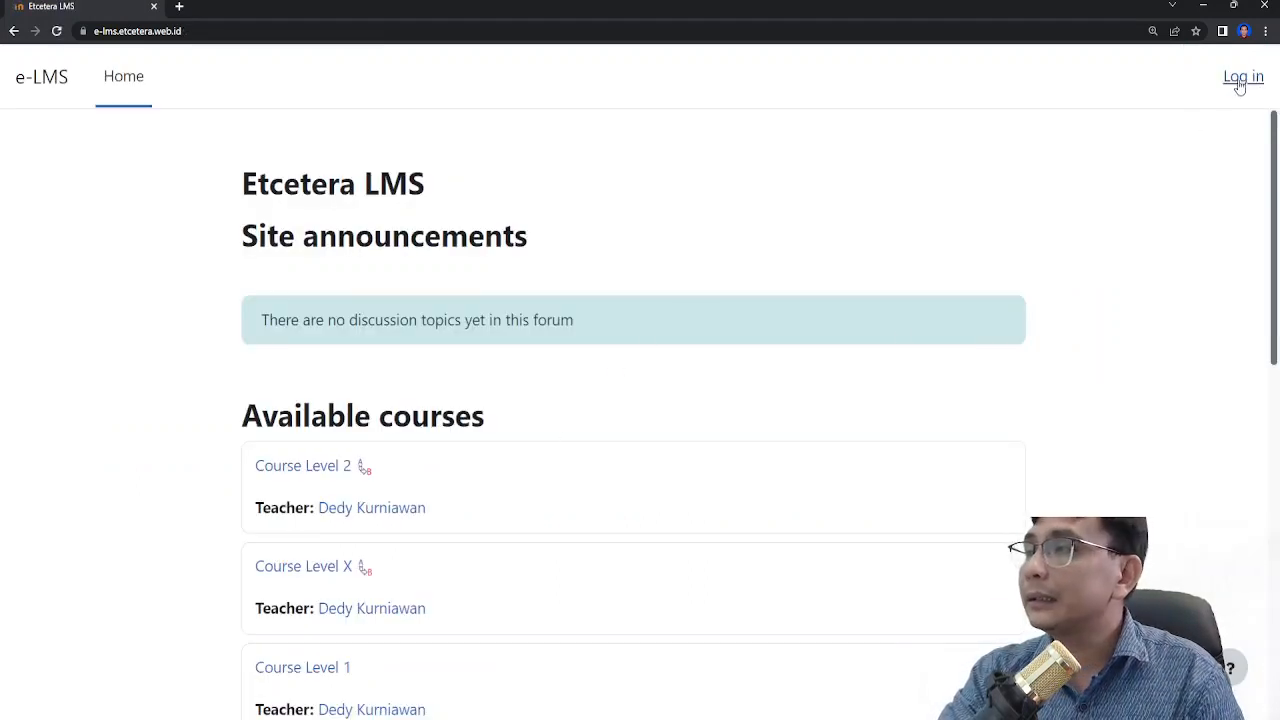
# - Log back in with the teacher account, entering its username and password
pyautogui.click(1243, 80)
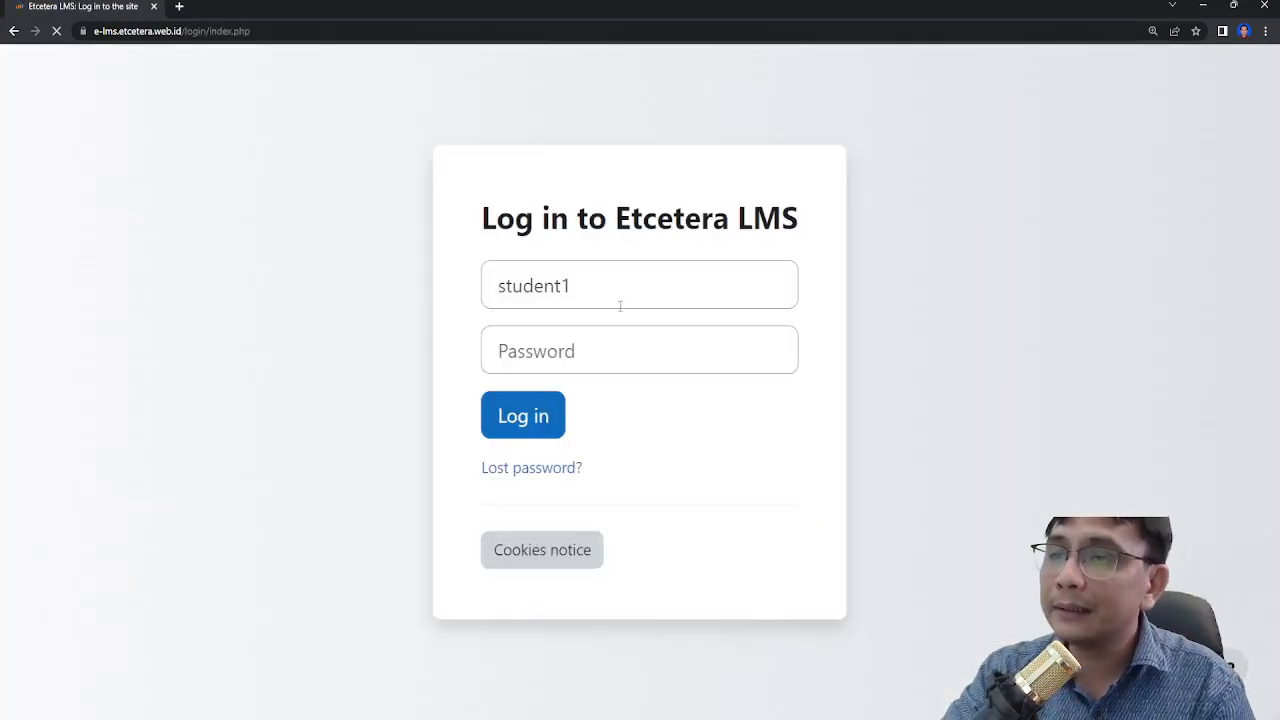
pyautogui.click(618, 293)
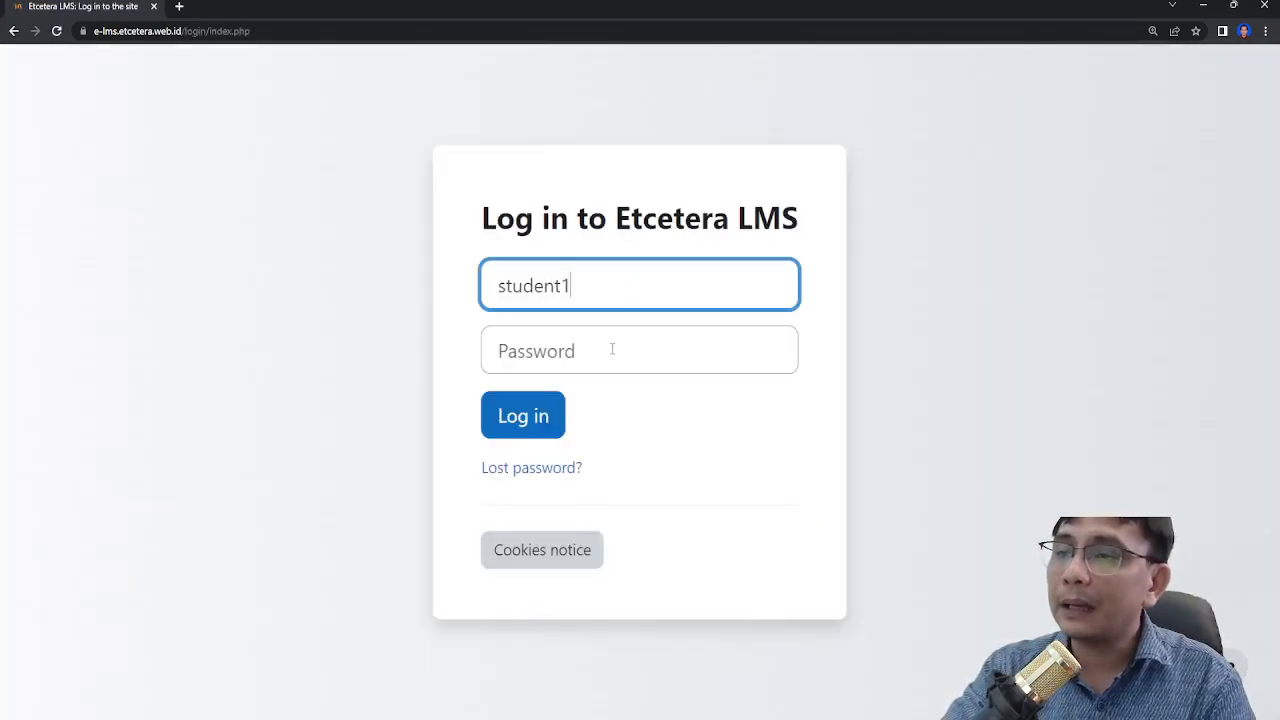
pyautogui.hotkey('ctrl', 'a')
pyautogui.write('deku')
pyautogui.press('Tab')
pyautogui.write('•••••••••')
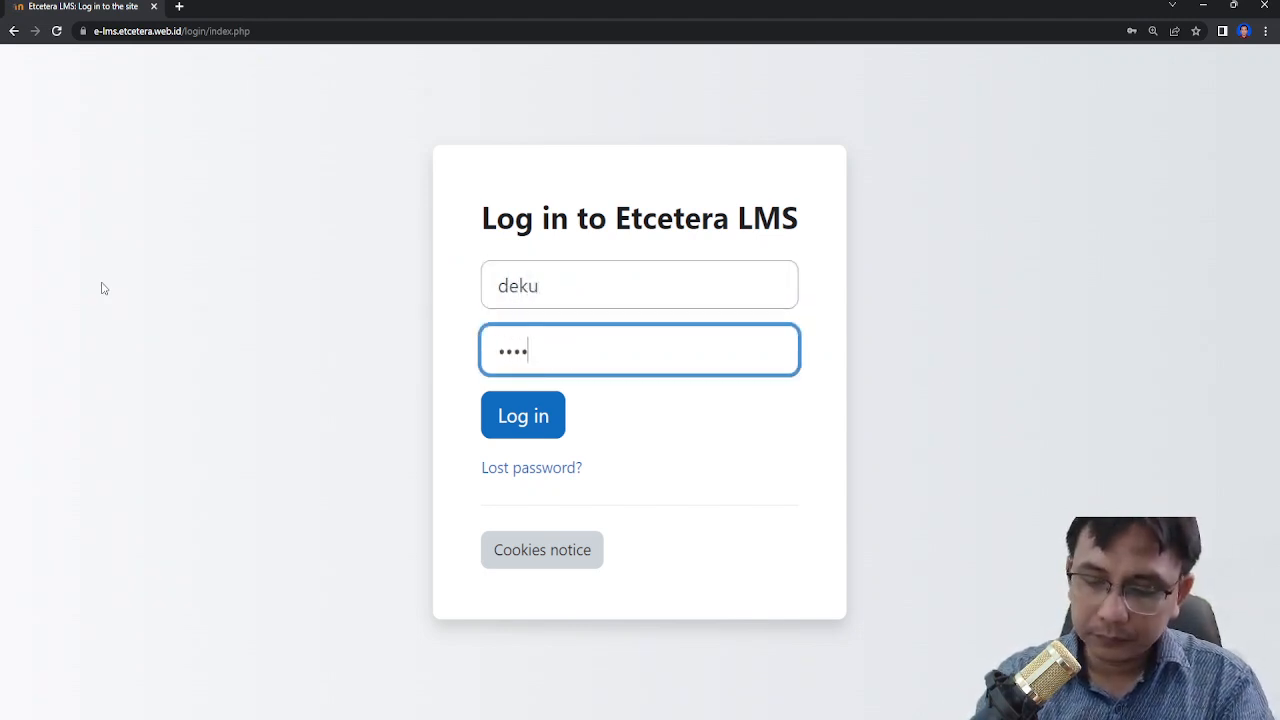
pyautogui.press('Return')
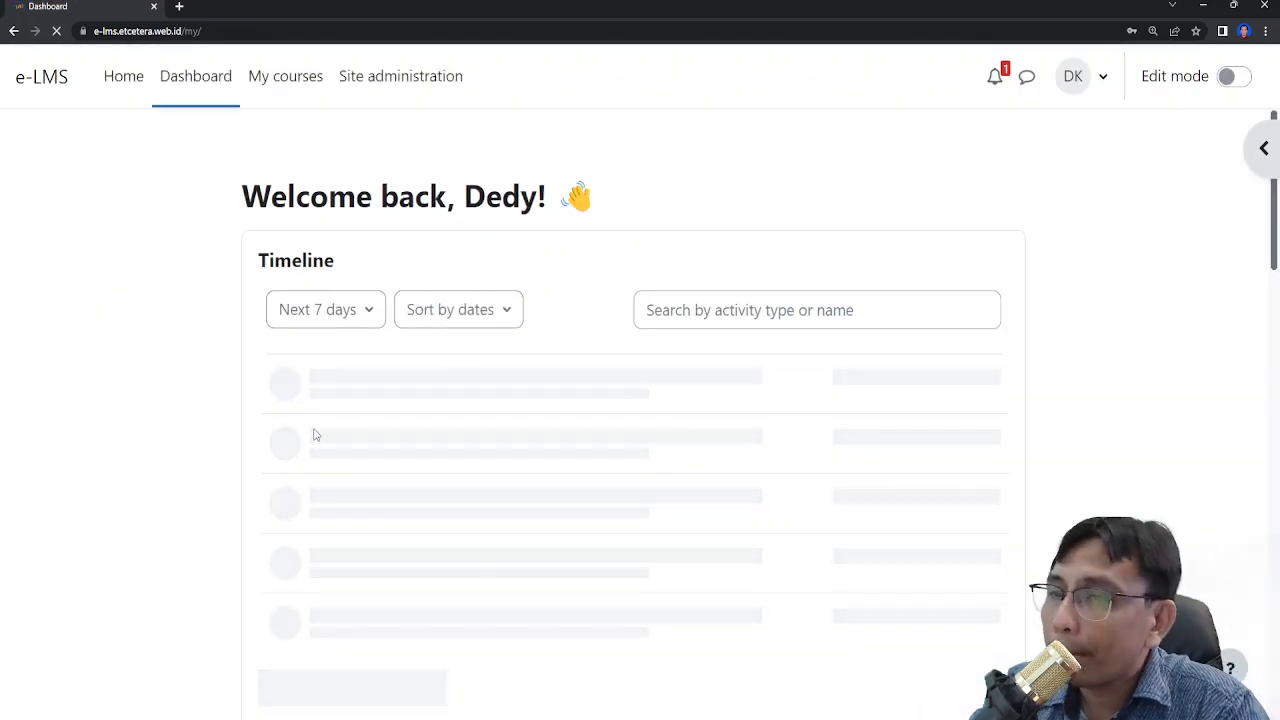
# - Open Lesson 1 in the Moodle Demo Course and go to its essay grading page
pyautogui.scroll(-2, 317, 430)
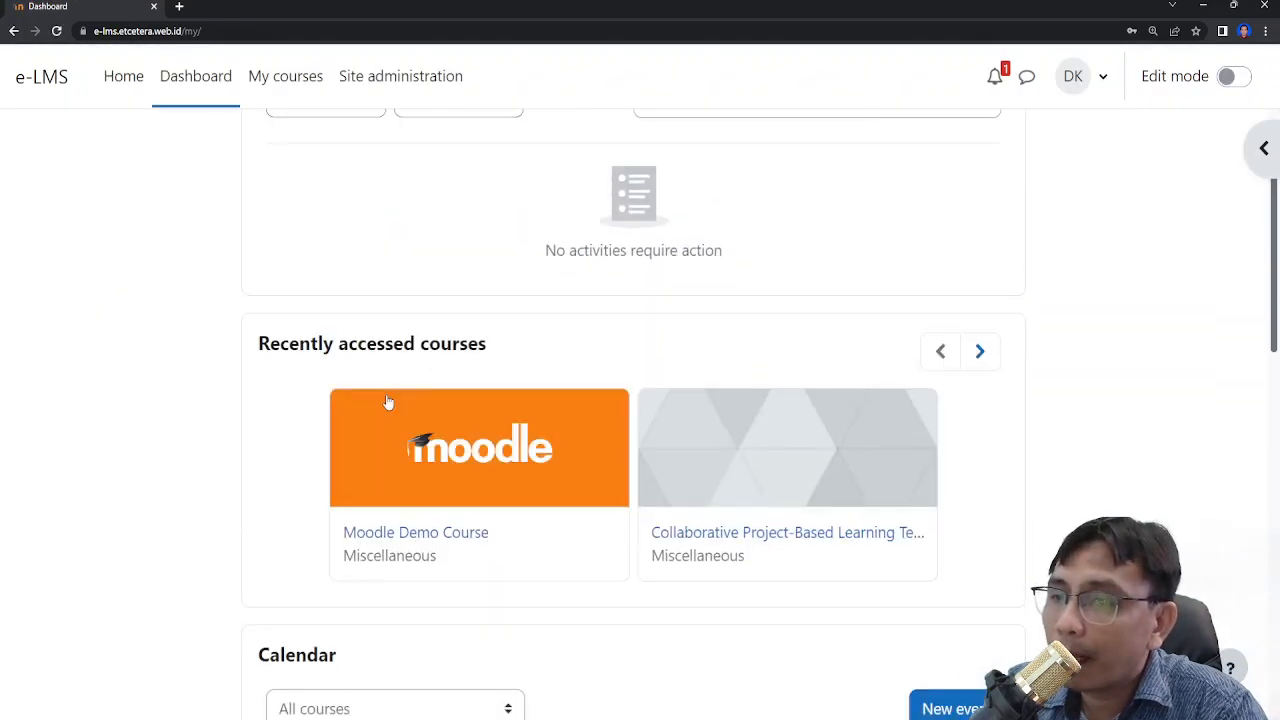
pyautogui.click(397, 532)
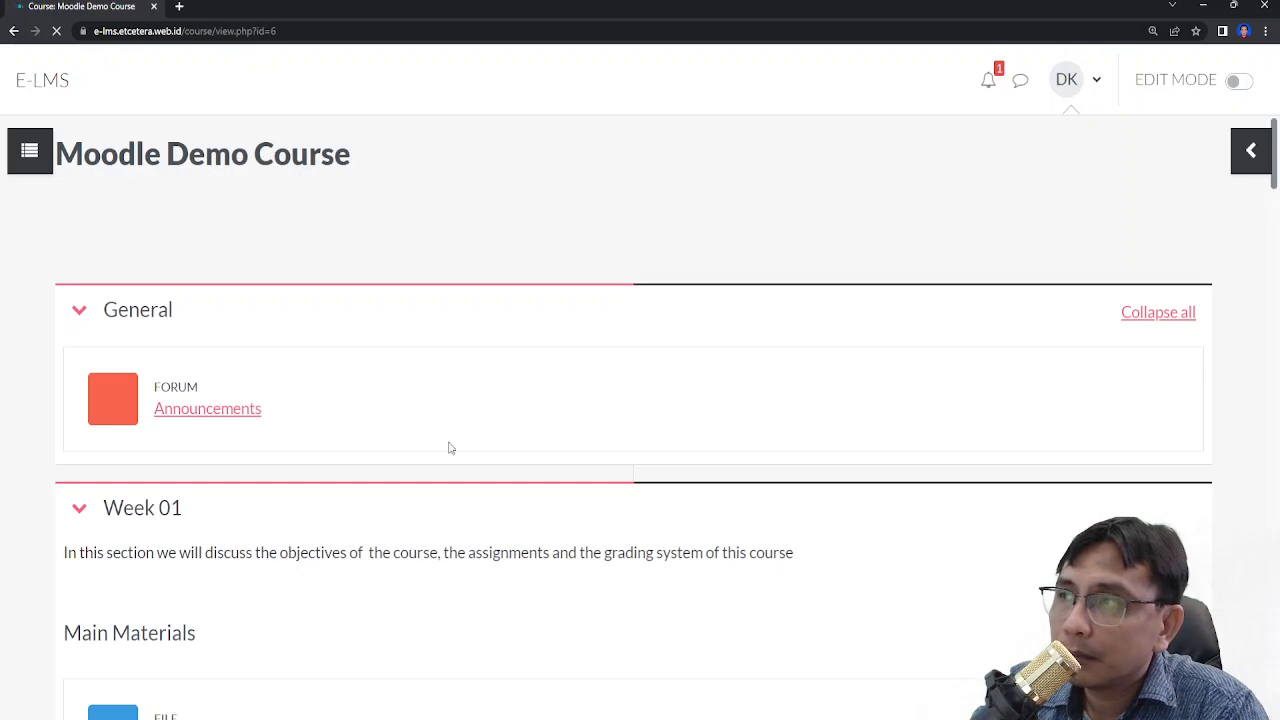
pyautogui.scroll(-10, 450, 460)
pyautogui.scroll(-5, 995, 343)
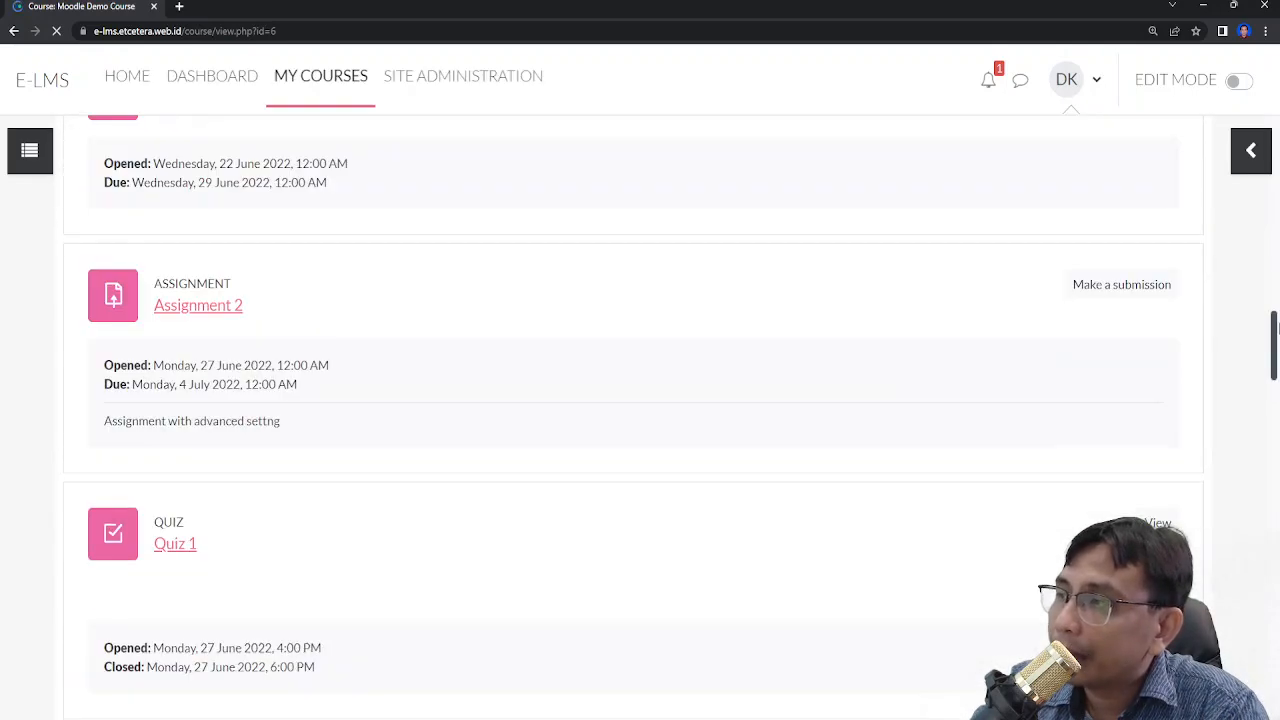
pyautogui.scroll(-15, 1185, 455)
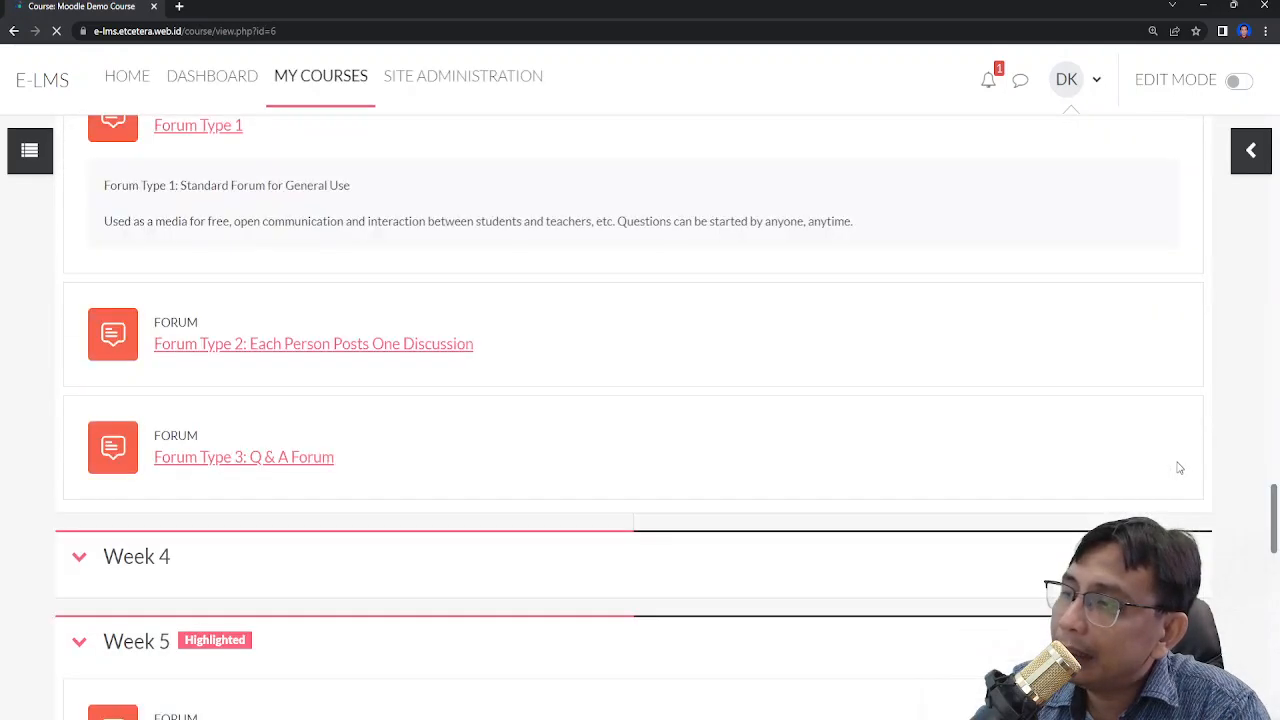
pyautogui.scroll(-10, 492, 411)
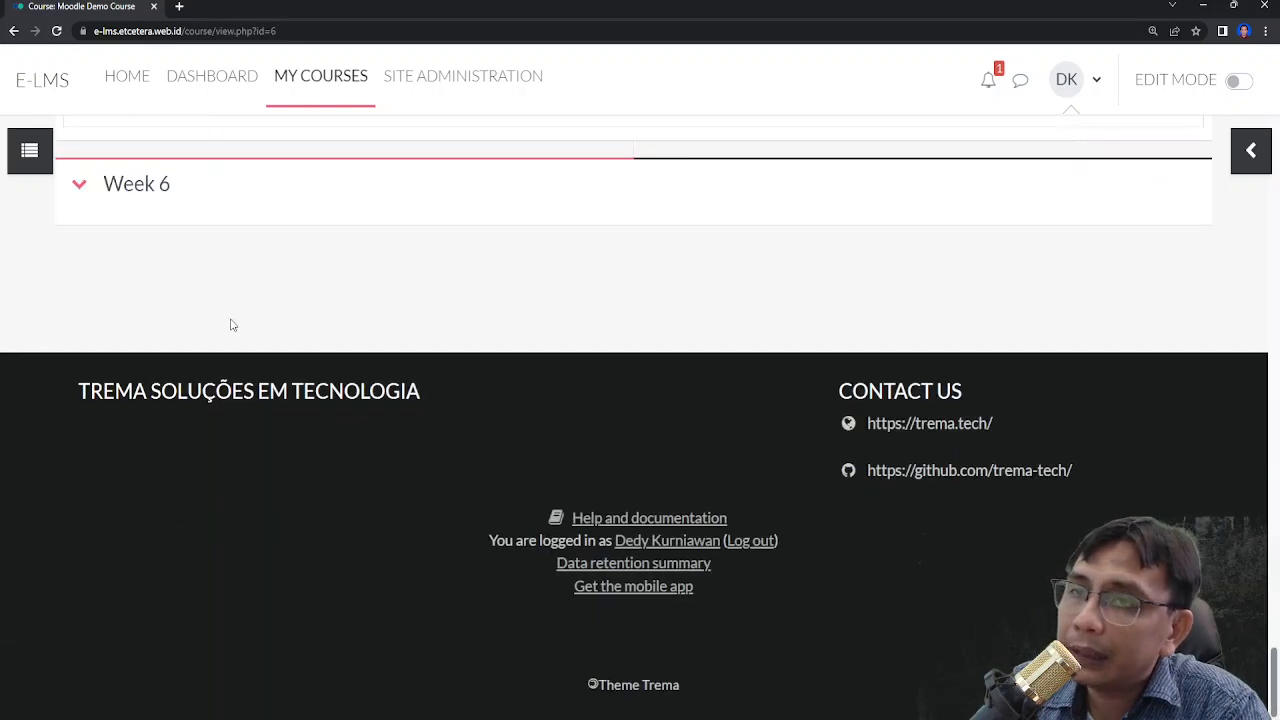
pyautogui.scroll(2, 230, 325)
pyautogui.click(190, 290)
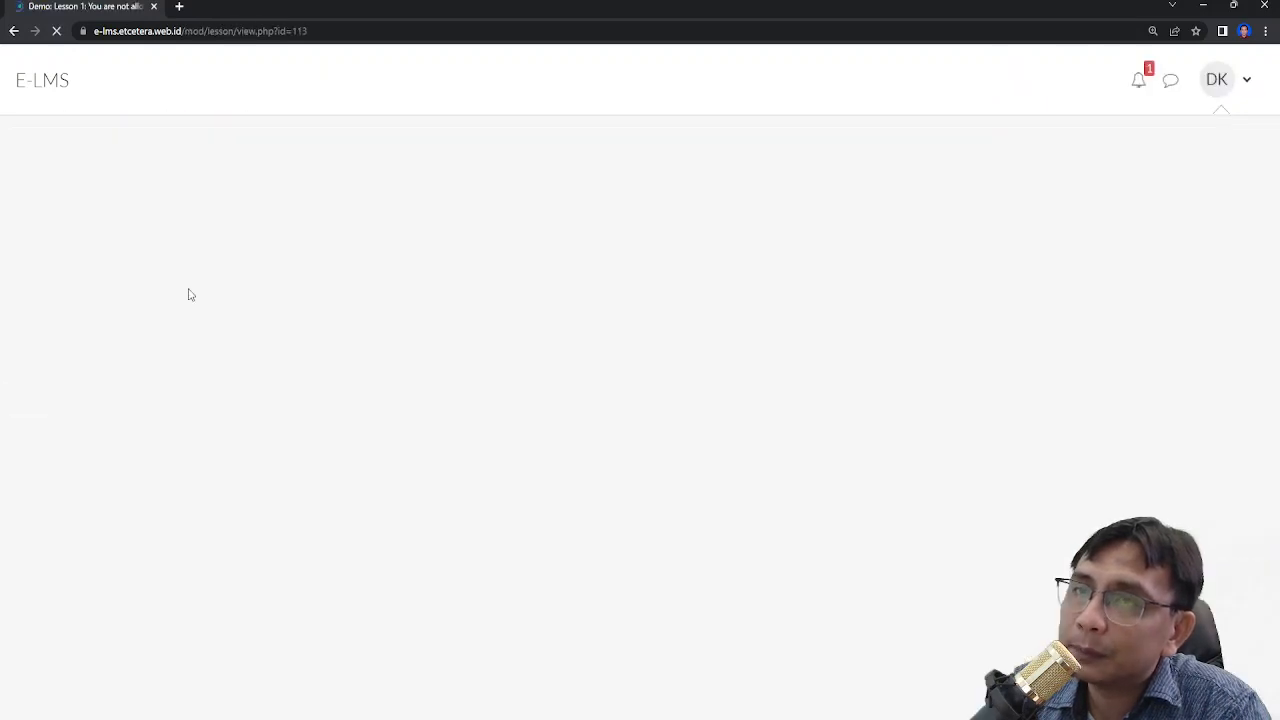
pyautogui.scroll(-2, 590, 365)
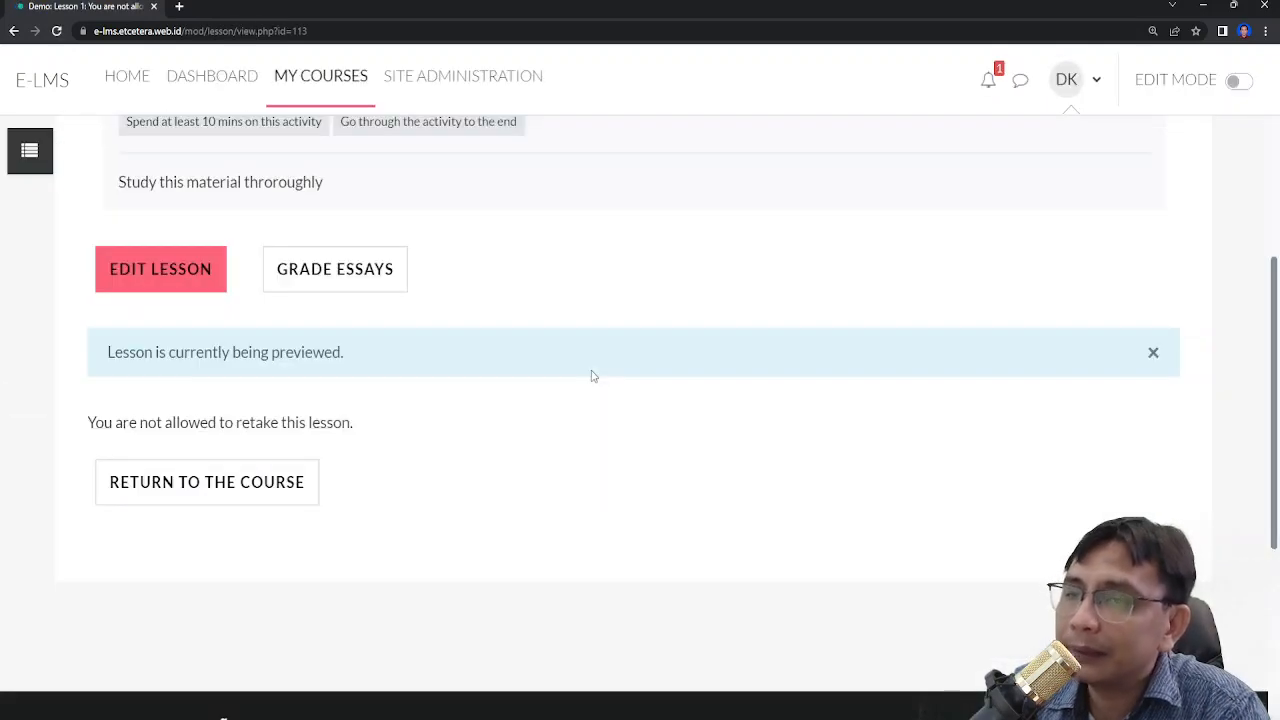
pyautogui.scroll(2, 591, 376)
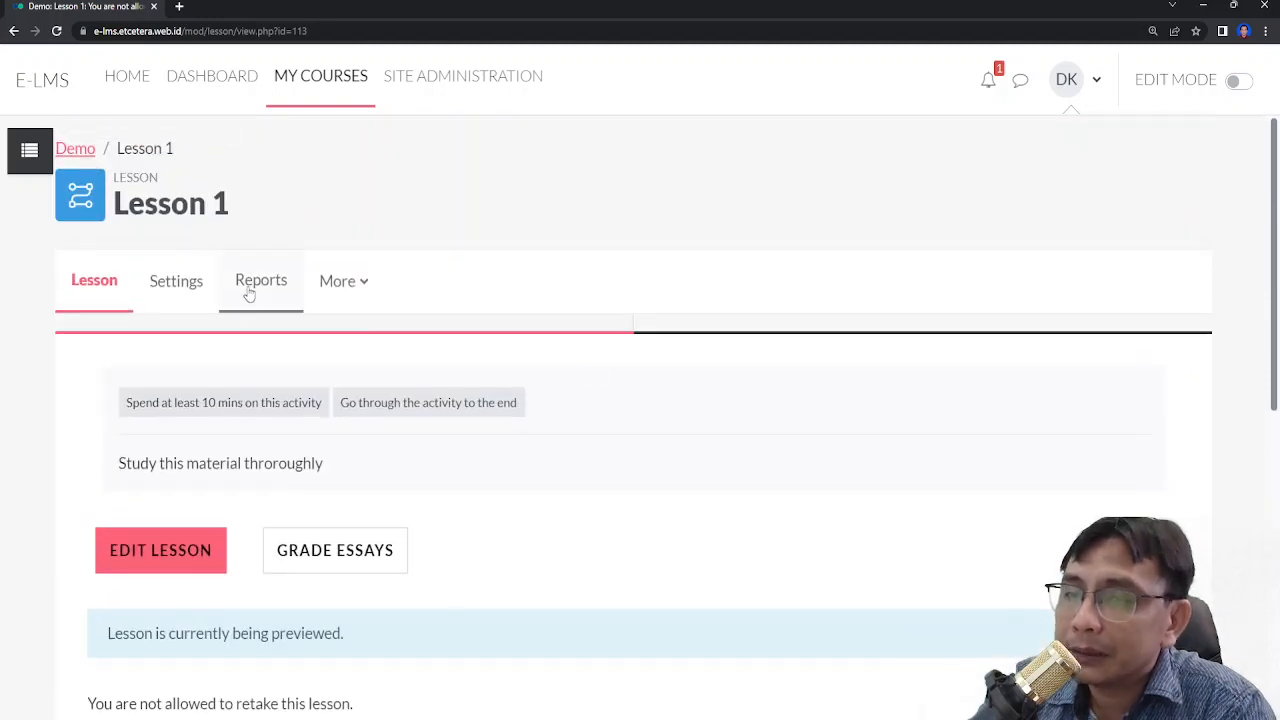
pyautogui.click(376, 561)
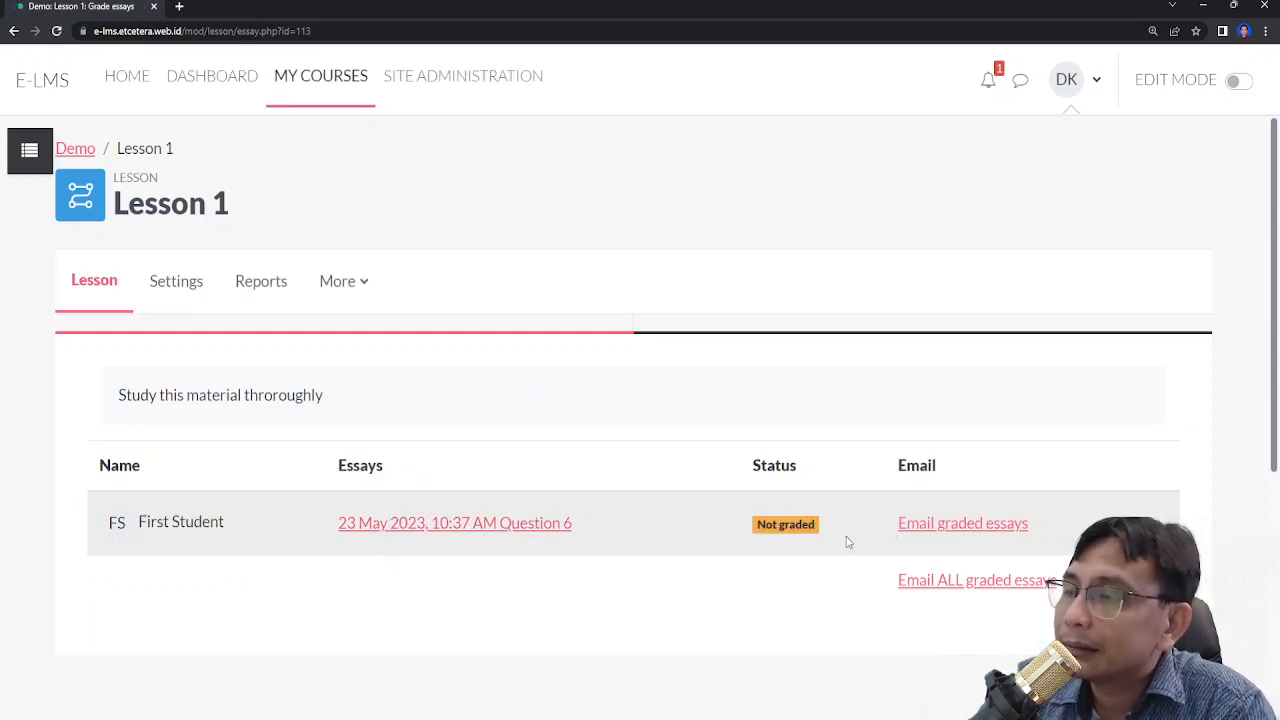
# - Send the graded-essay emails, then give the student's Question 6 essay a score of 1 and save it
pyautogui.click(955, 527)
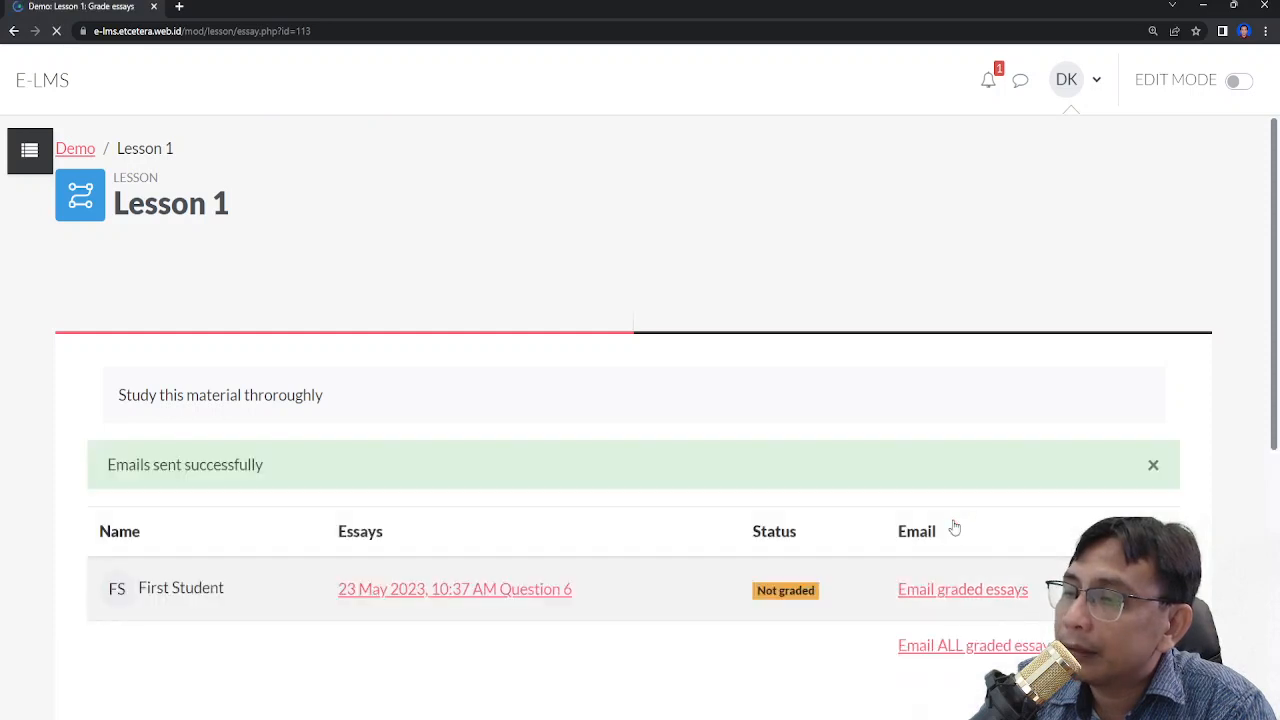
pyautogui.scroll(-1, 668, 522)
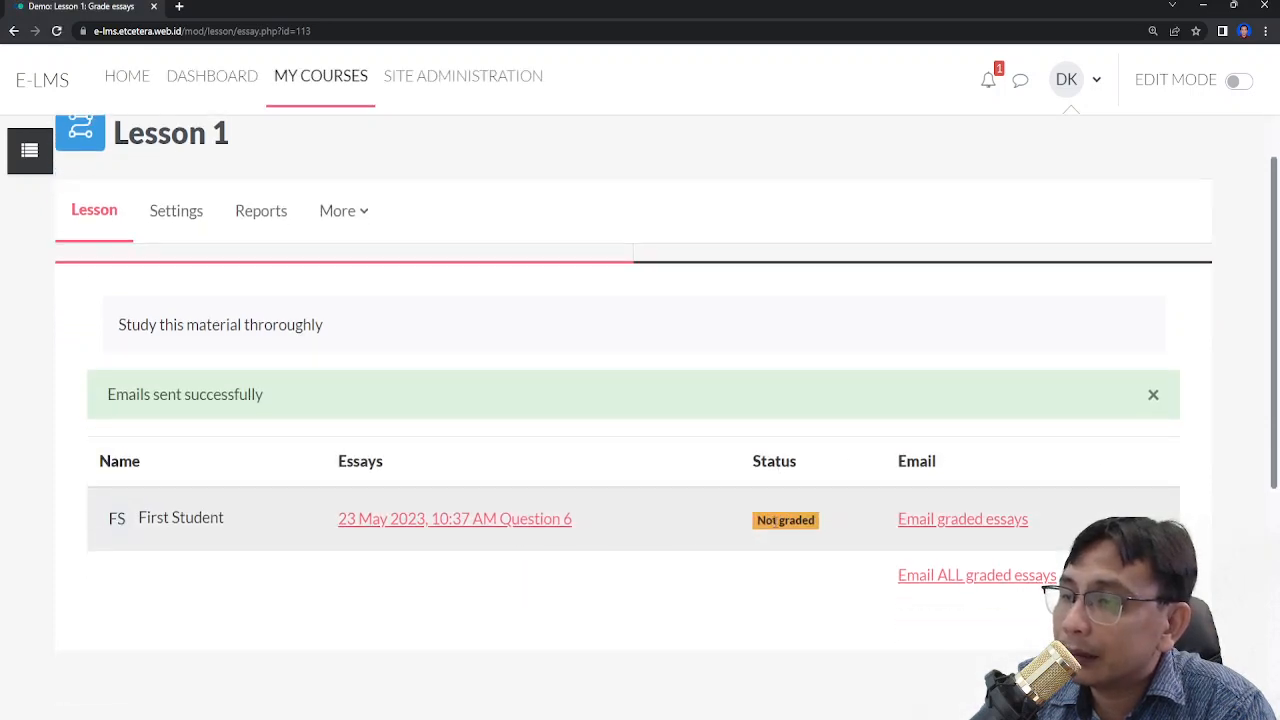
pyautogui.click(441, 518)
pyautogui.scroll(-5, 442, 520)
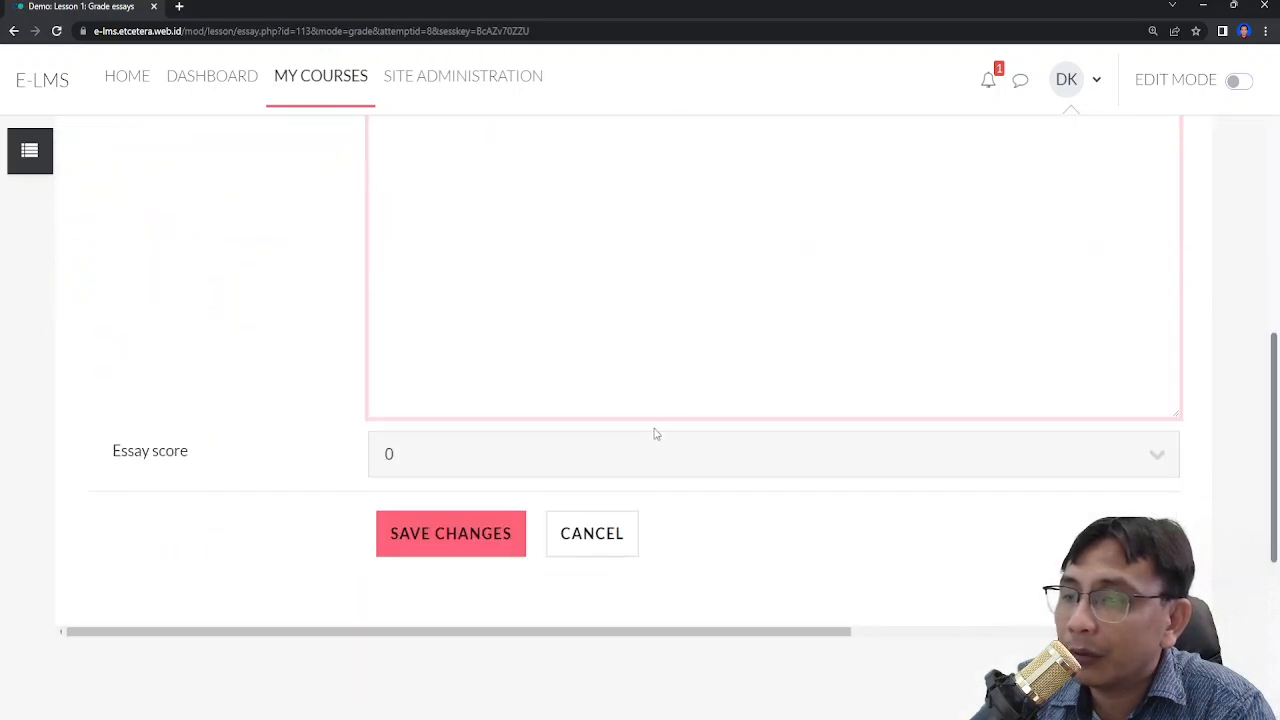
pyautogui.click(519, 463)
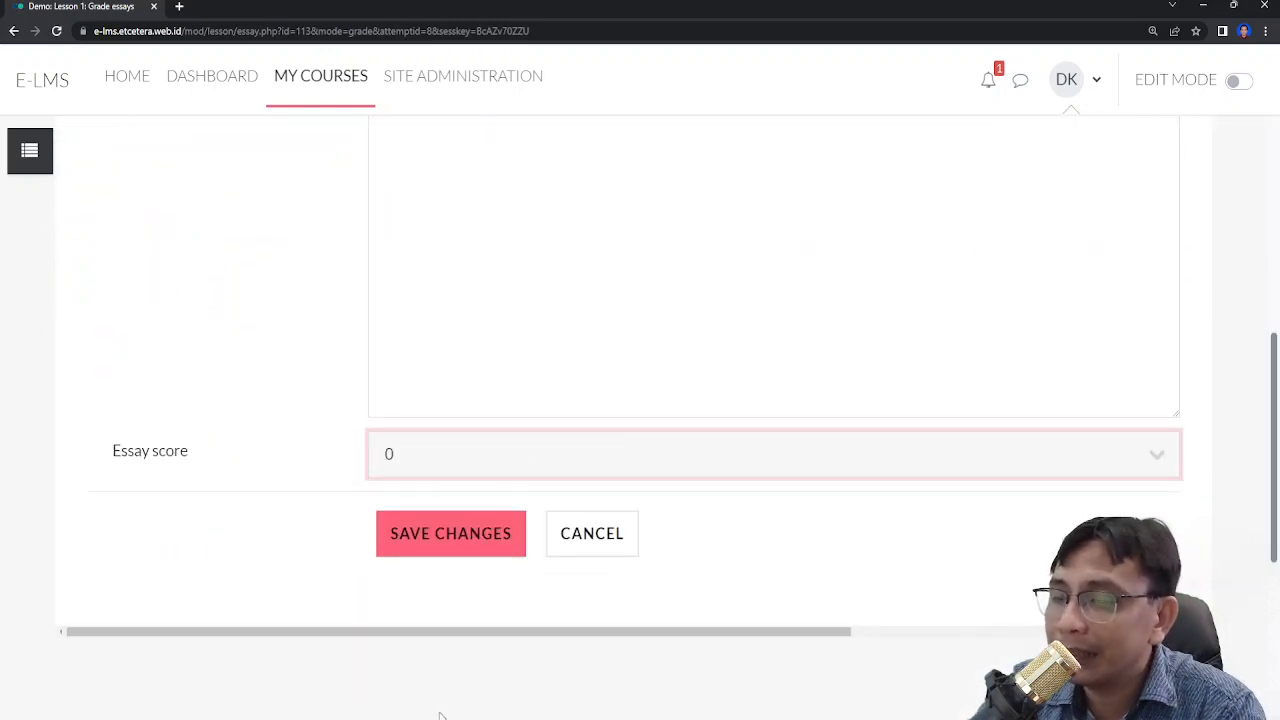
pyautogui.press('1')
pyautogui.click(476, 546)
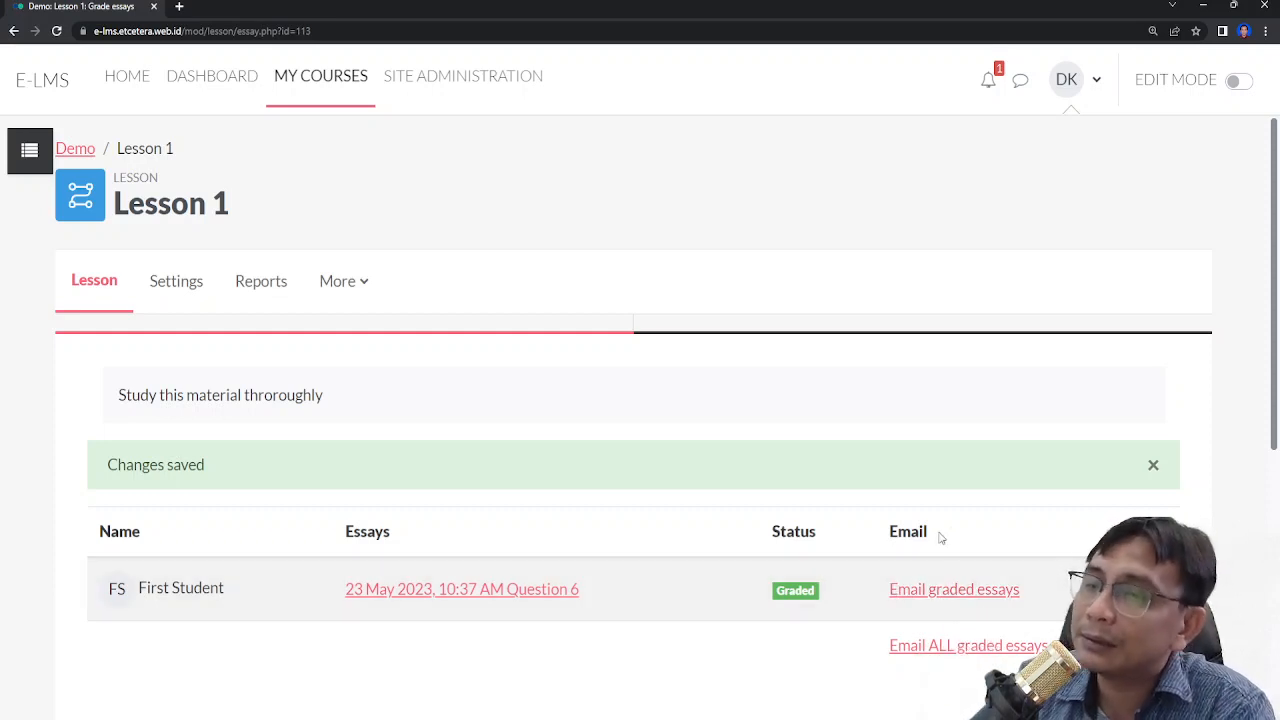
# - Dismiss the saved notice, open the lesson's Reports overview and review the students' attempts, scores and lesson statistics
pyautogui.scroll(-2, 960, 540)
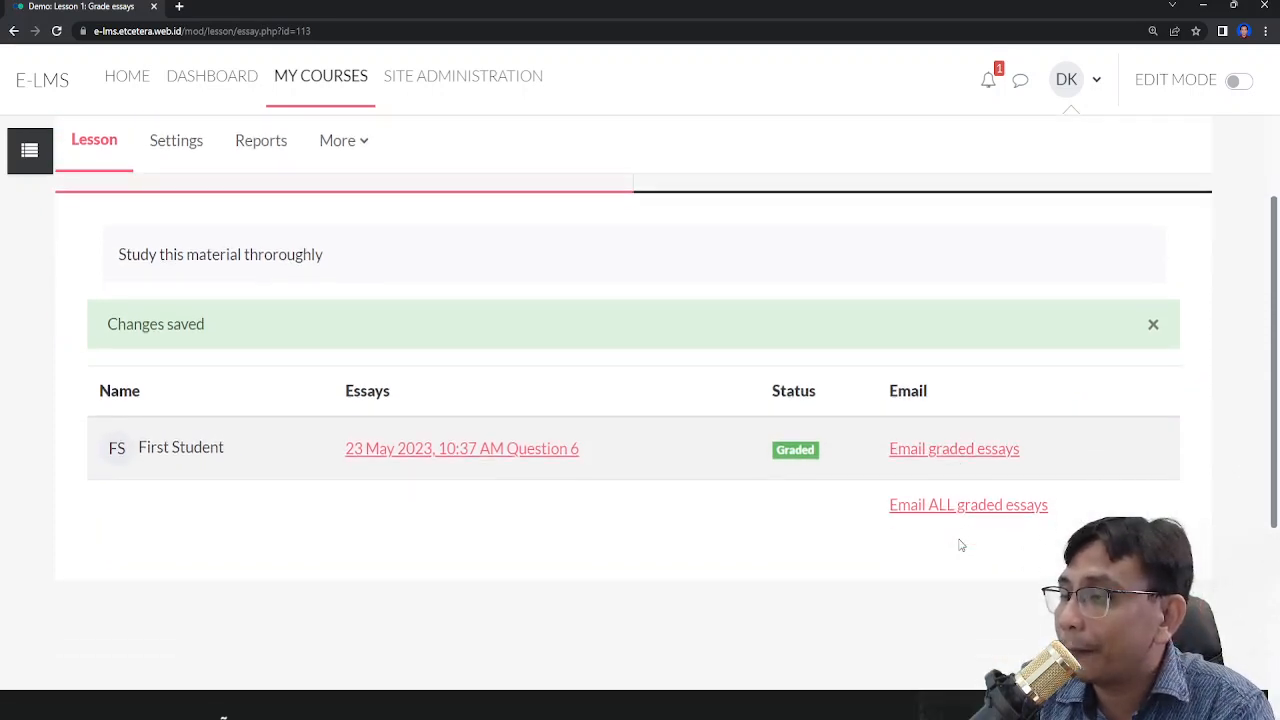
pyautogui.click(1153, 324)
pyautogui.scroll(2, 707, 441)
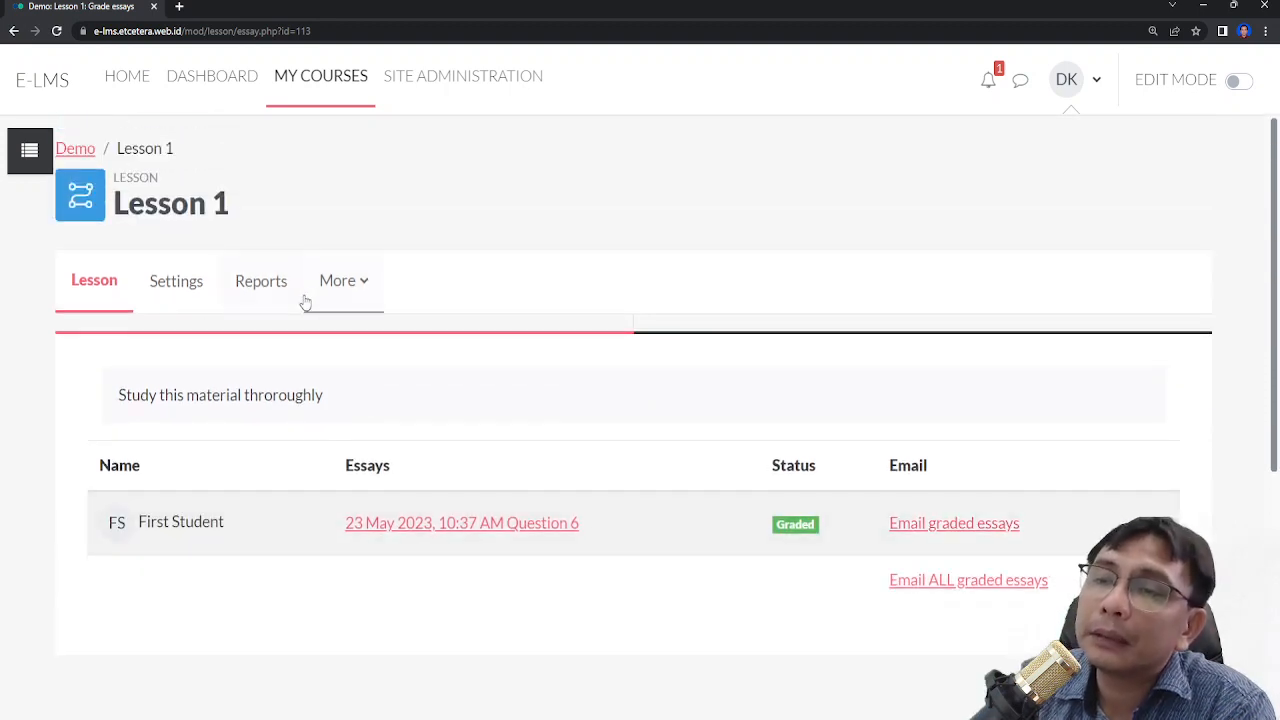
pyautogui.click(259, 287)
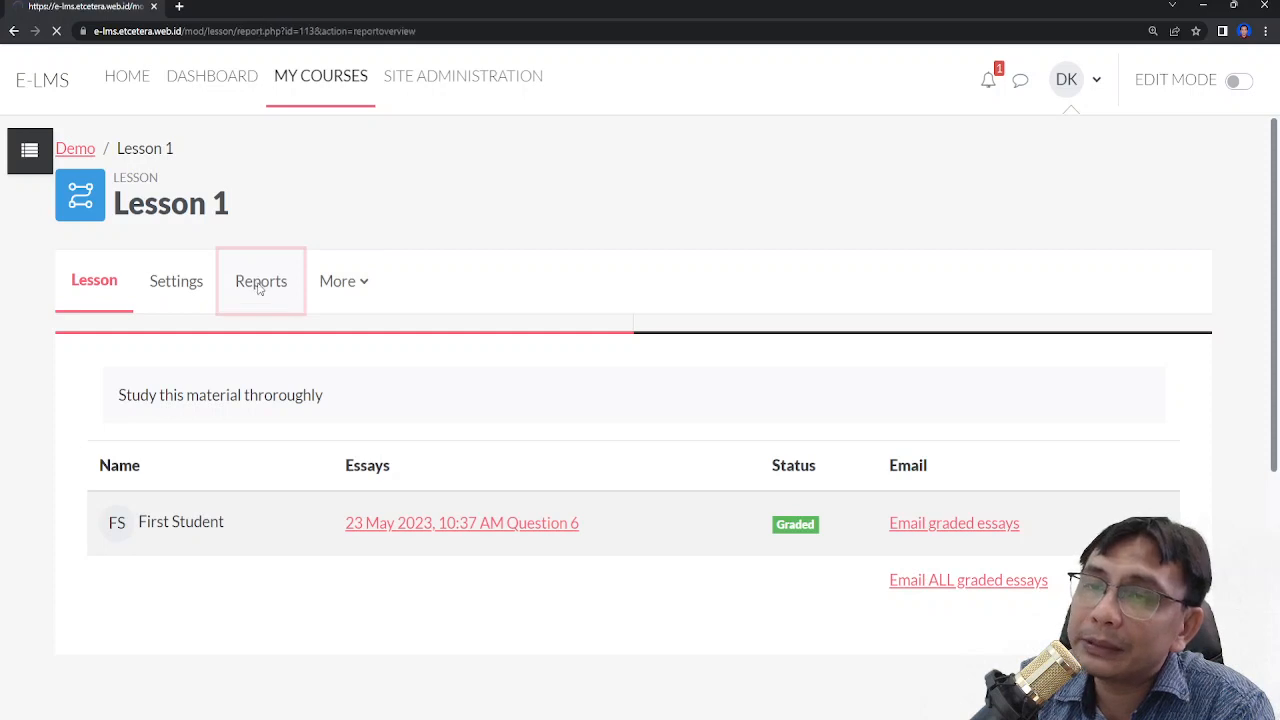
pyautogui.scroll(-2, 227, 381)
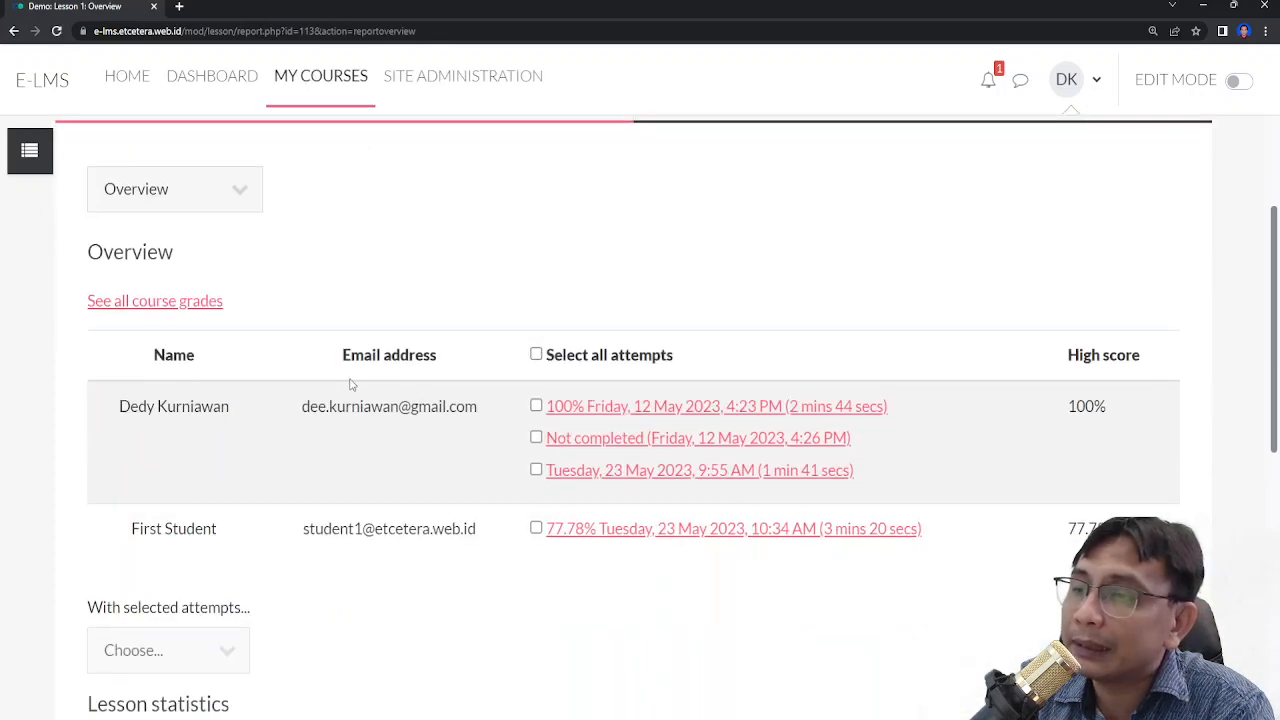
pyautogui.scroll(-2, 239, 501)
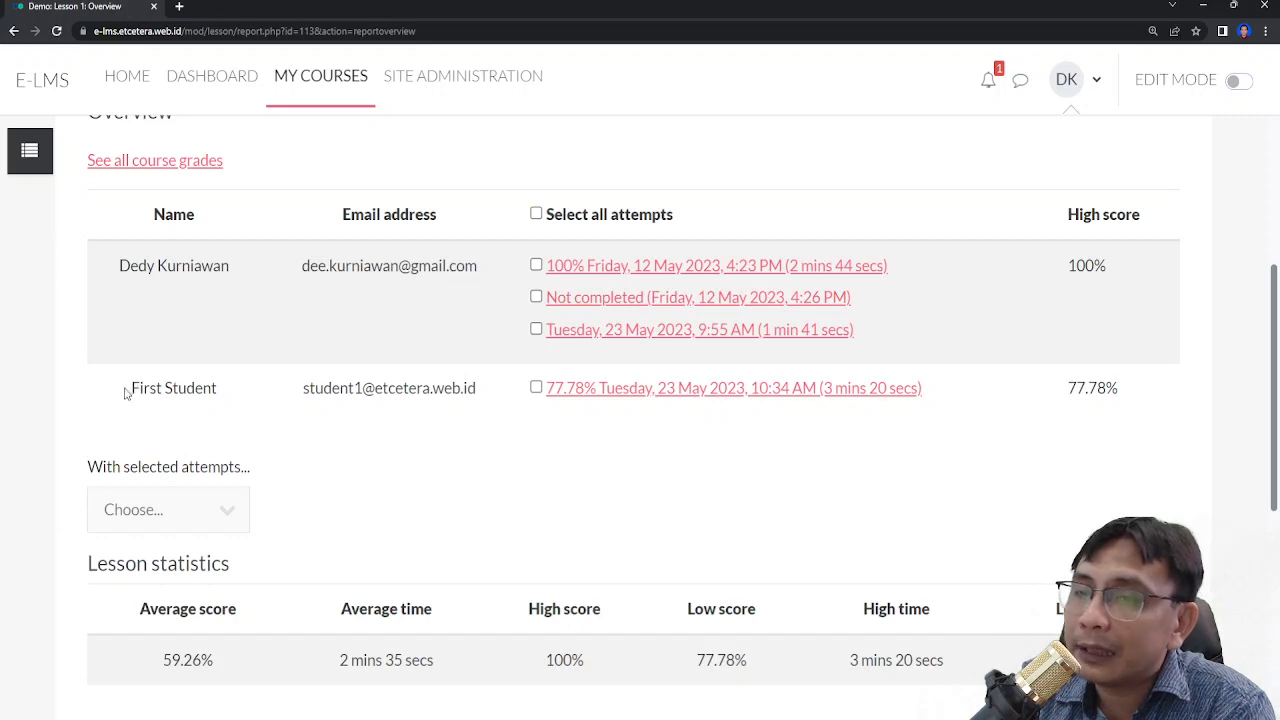
pyautogui.moveTo(126, 394); pyautogui.dragTo(220, 407)
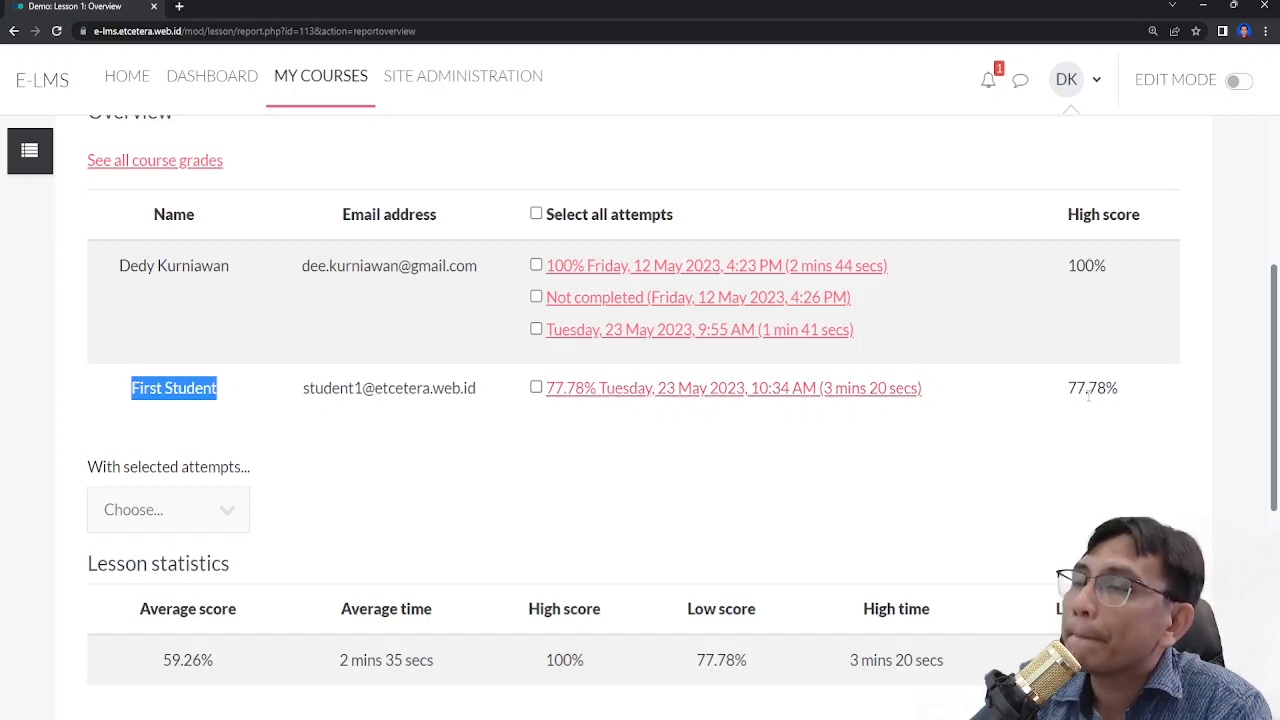
pyautogui.scroll(-1, 858, 378)
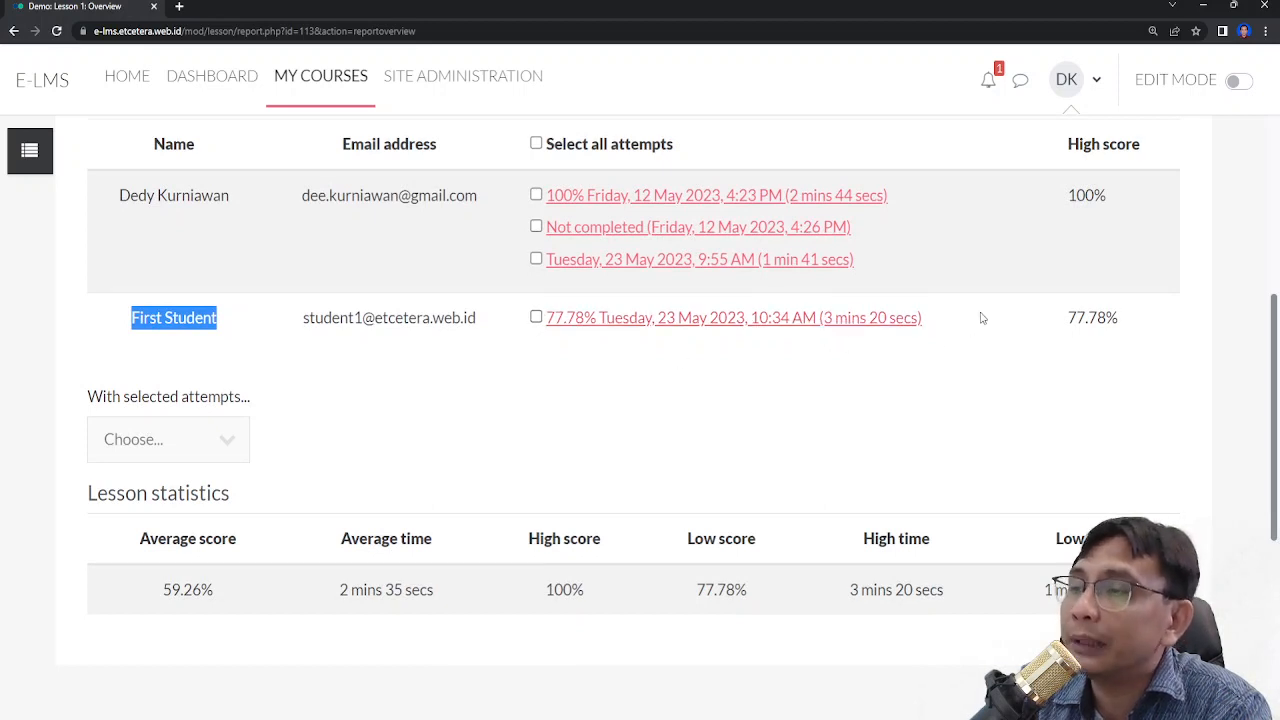
pyautogui.scroll(-2, 480, 463)
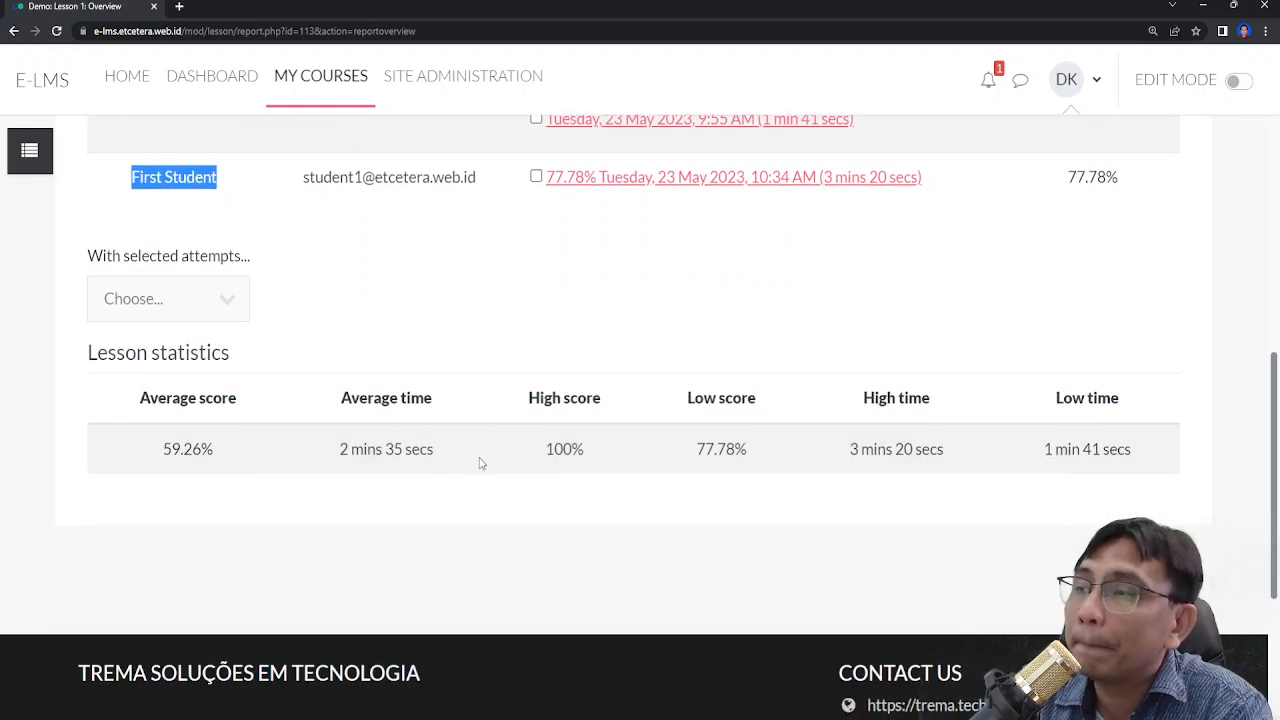
pyautogui.scroll(3, 480, 460)
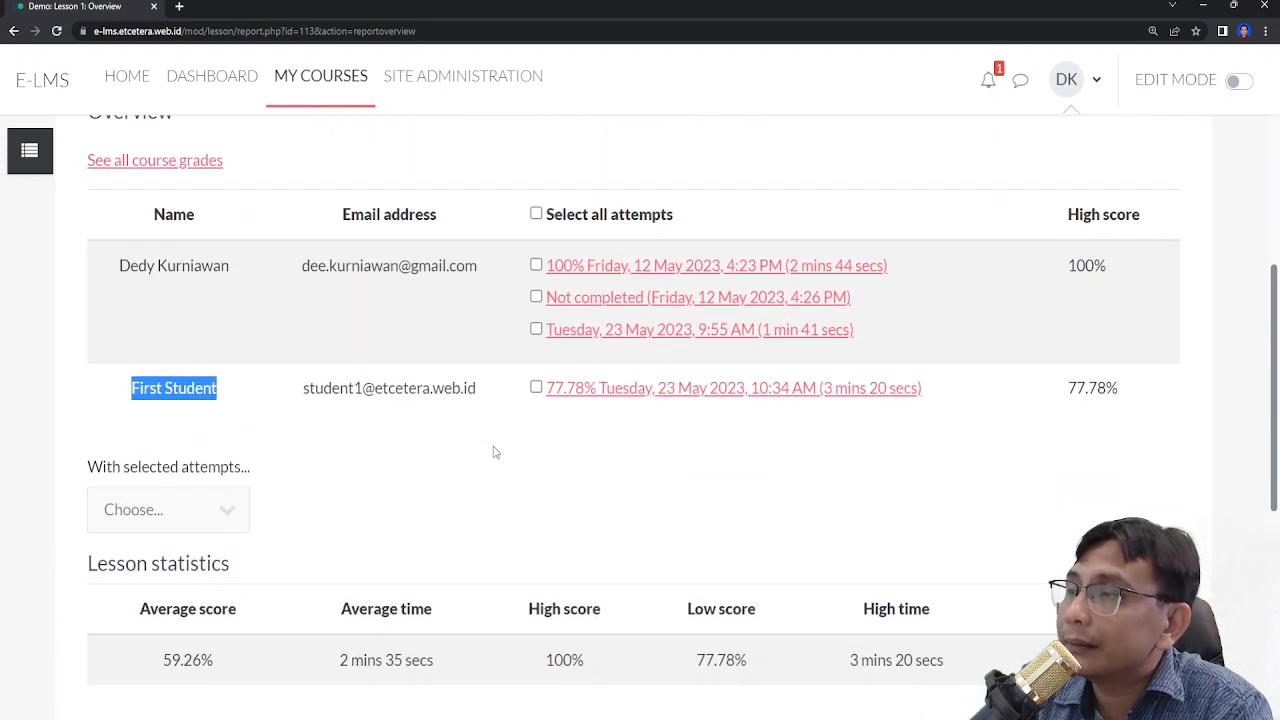
pyautogui.scroll(-2, 493, 452)
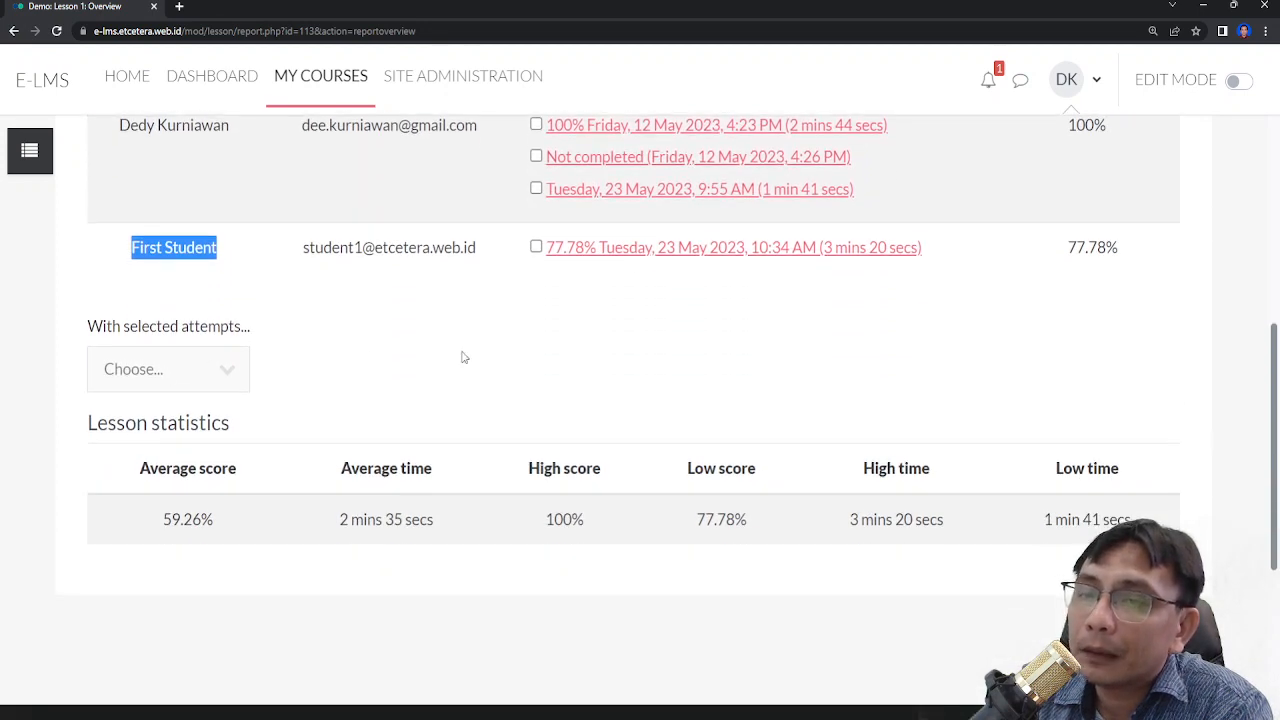
pyautogui.scroll(3, 620, 450)
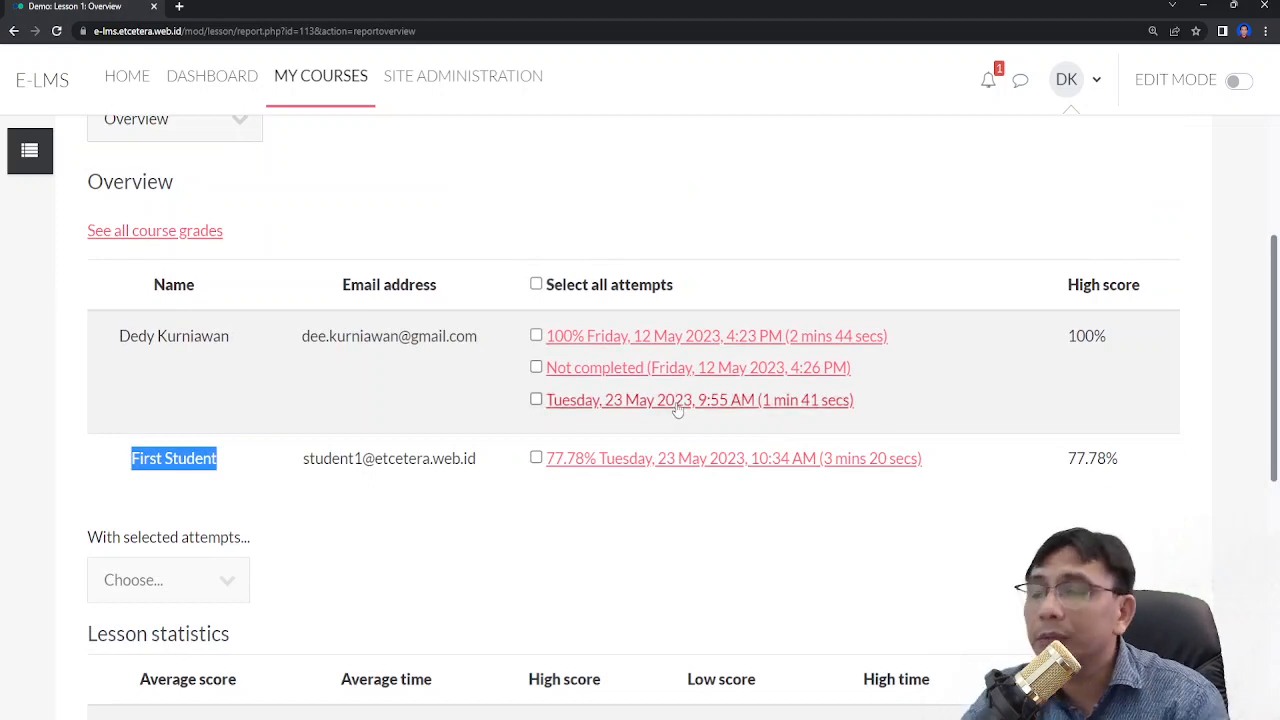
pyautogui.scroll(-3, 676, 410)
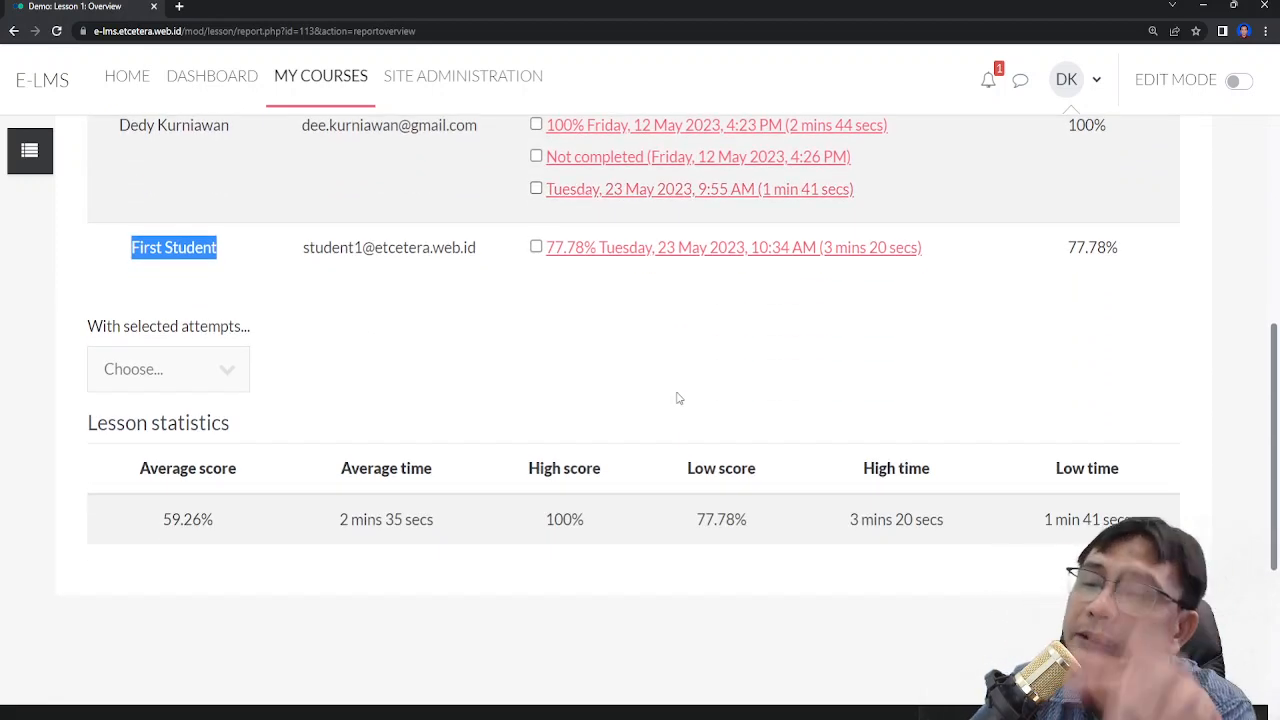
pyautogui.scroll(-1, 677, 398)
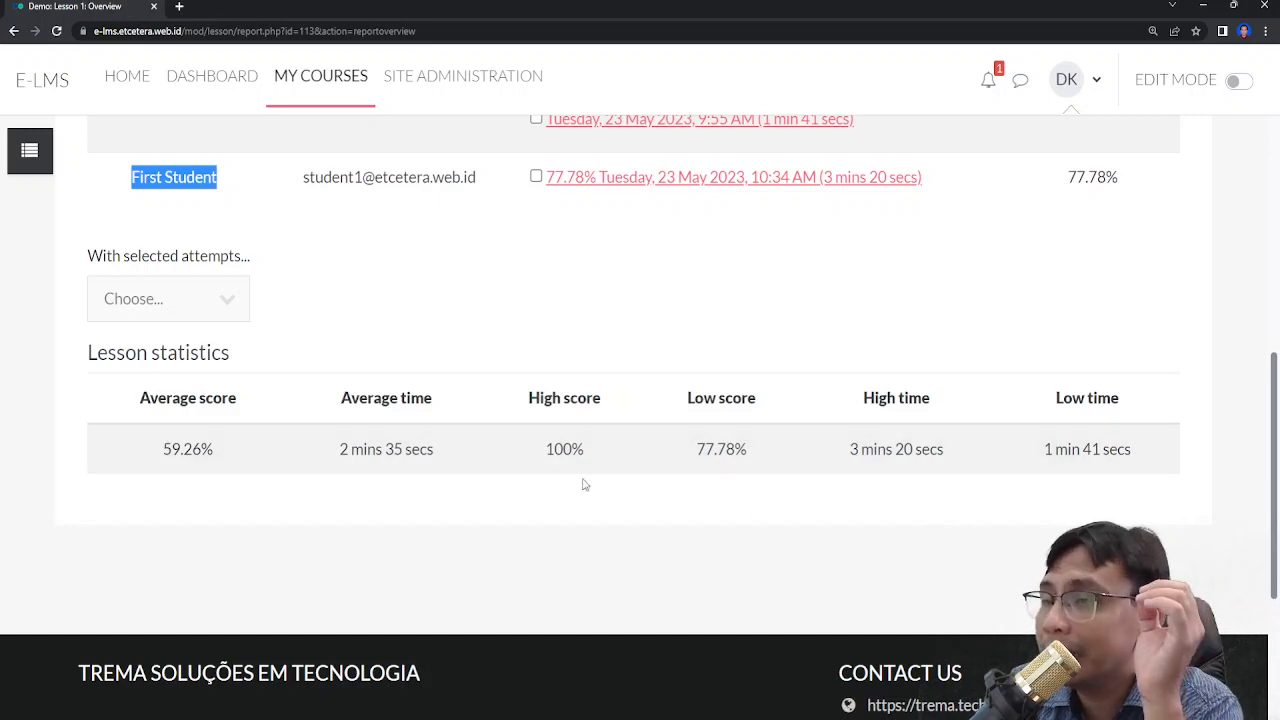
pyautogui.scroll(1, 585, 484)
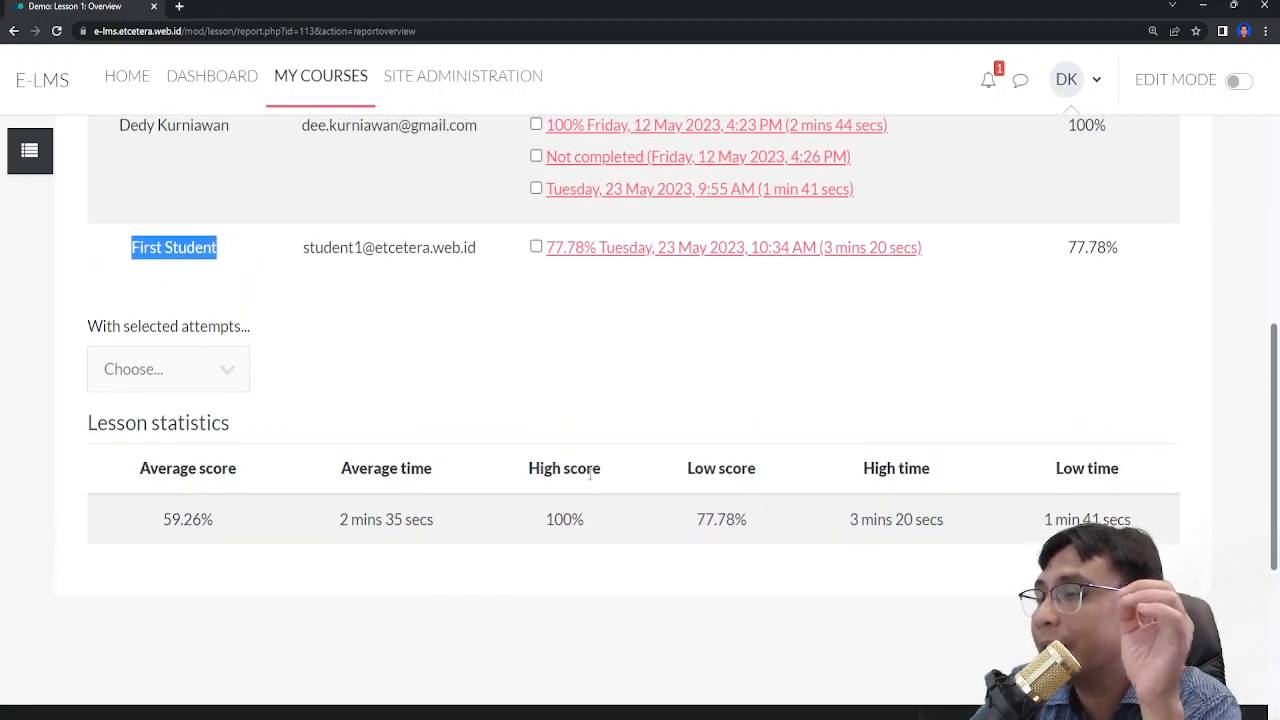
pyautogui.scroll(3, 590, 478)
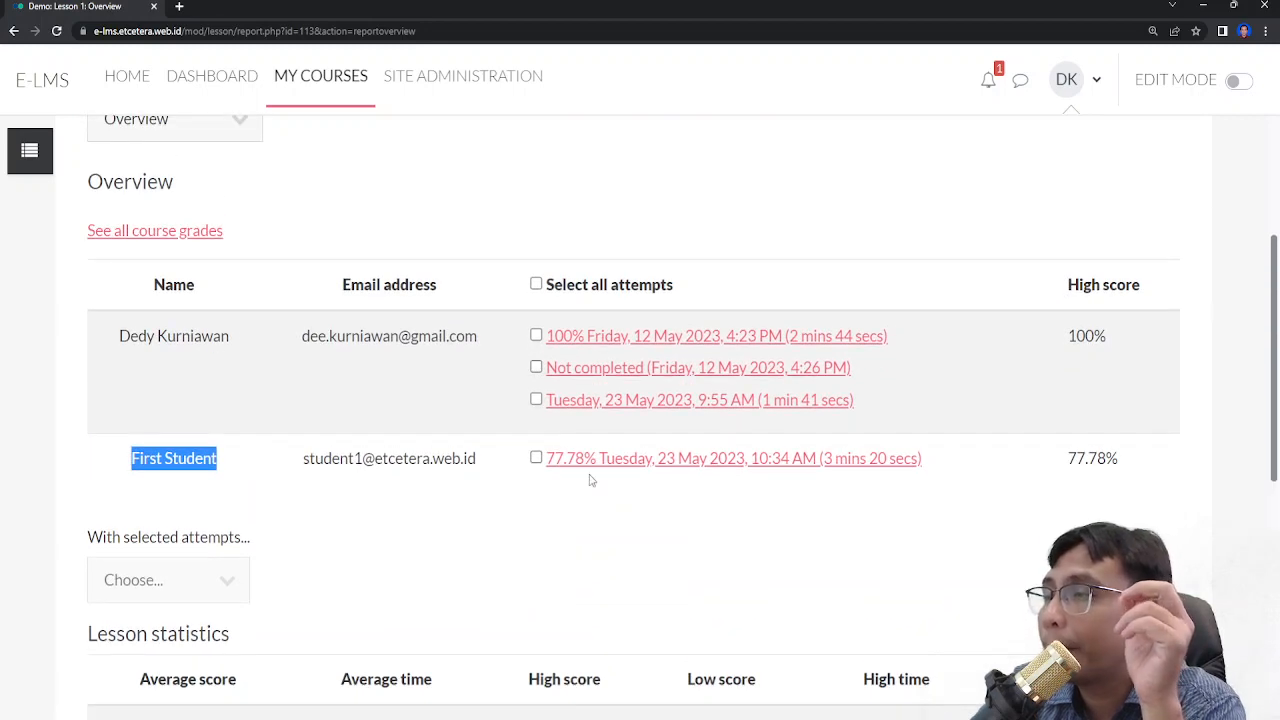
pyautogui.scroll(-3, 590, 480)
pyautogui.scroll(6, 591, 480)
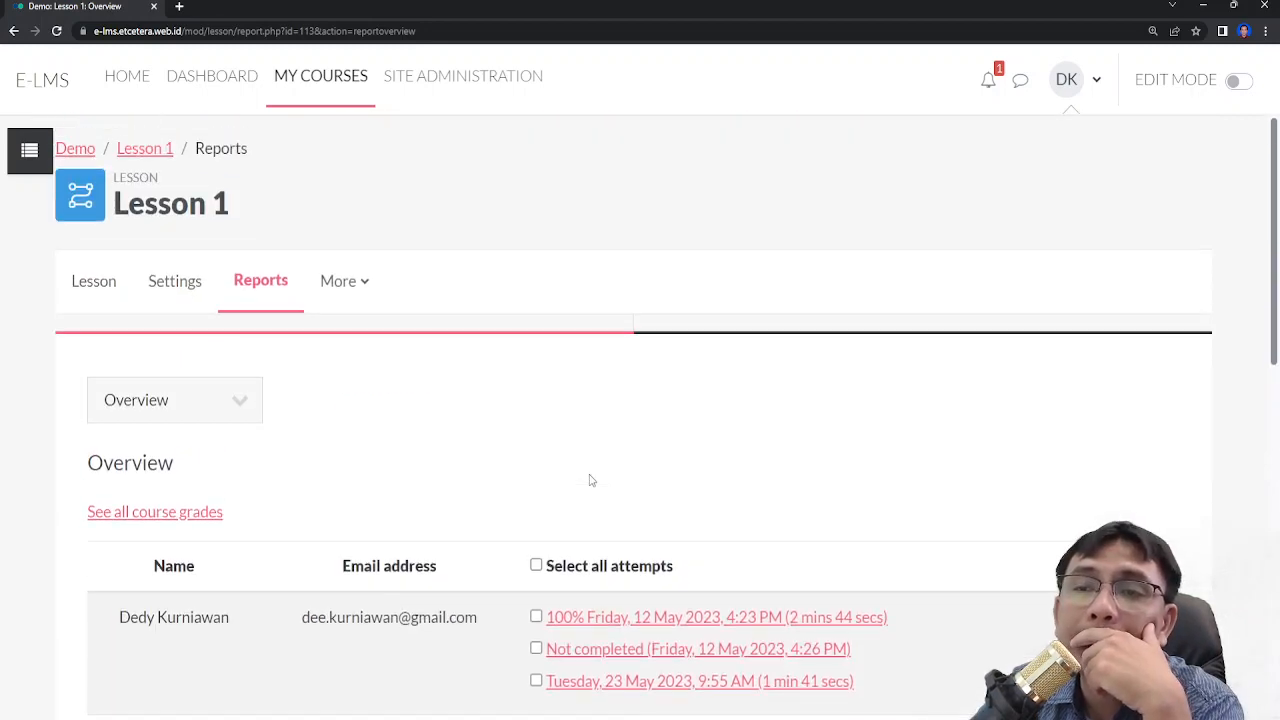
# - Return to the Lesson 1 main page
pyautogui.click(160, 150)
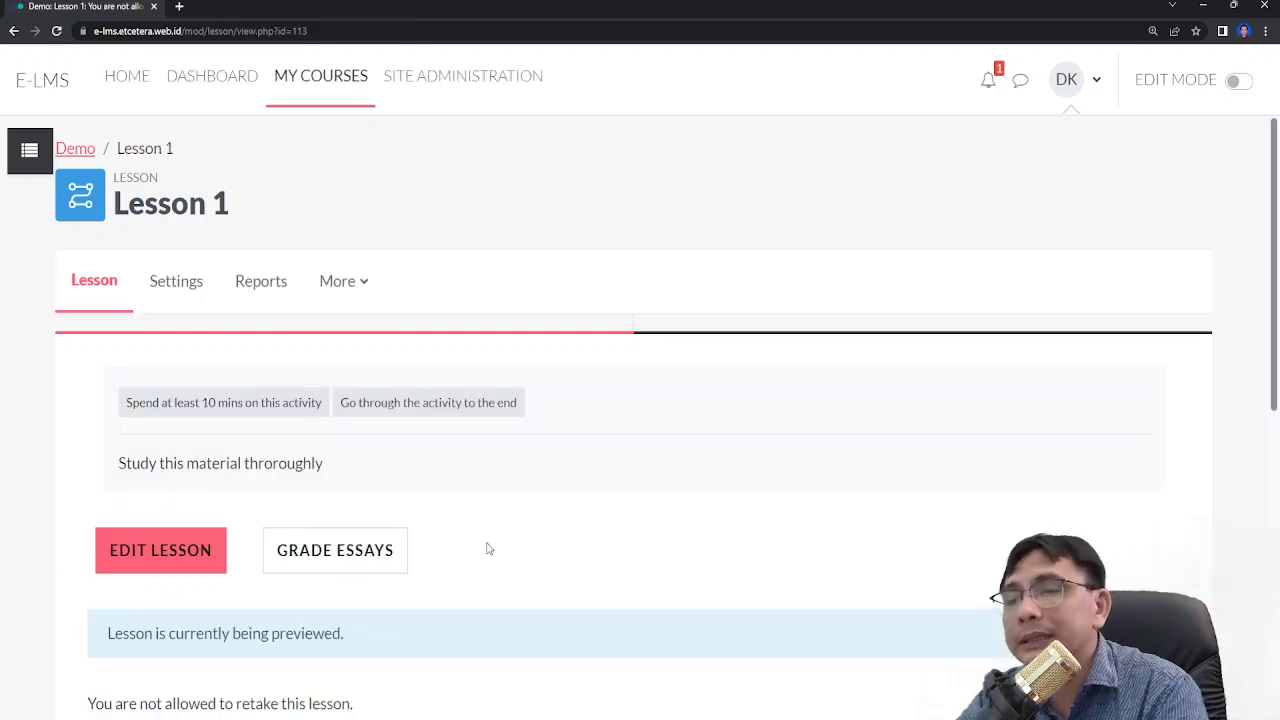
pyautogui.scroll(-5, 488, 540)
pyautogui.scroll(4, 488, 540)
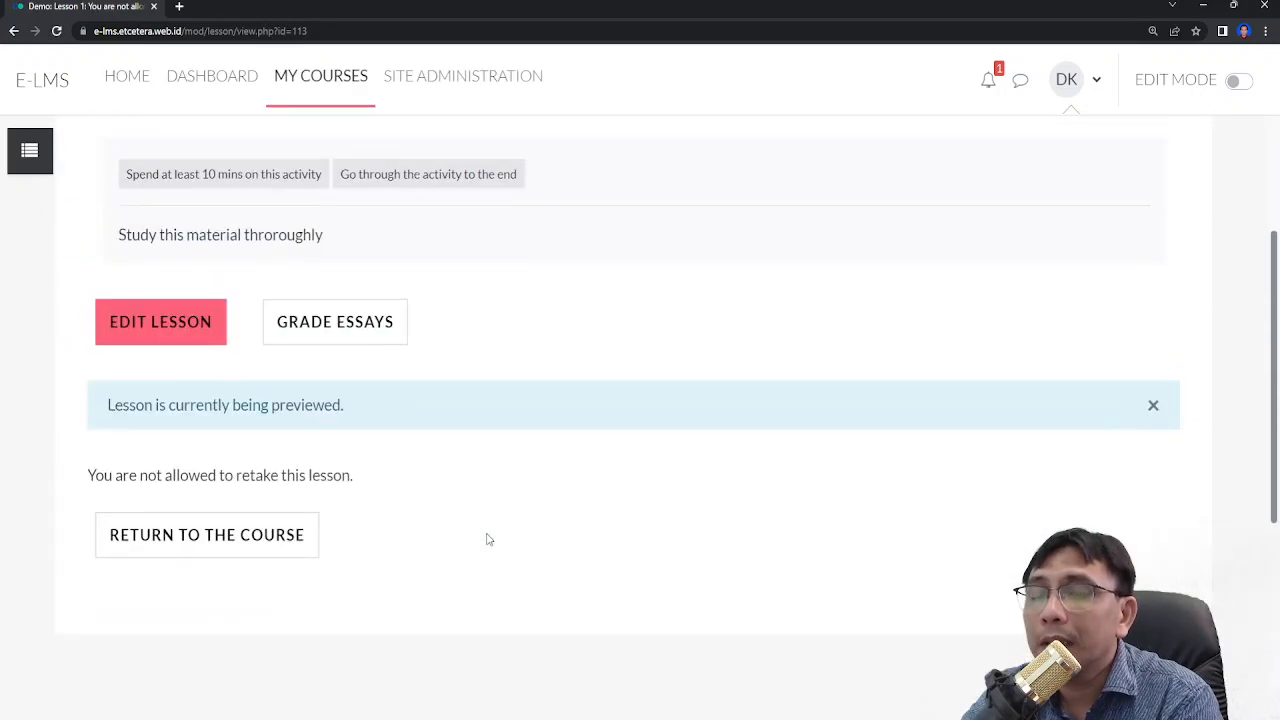